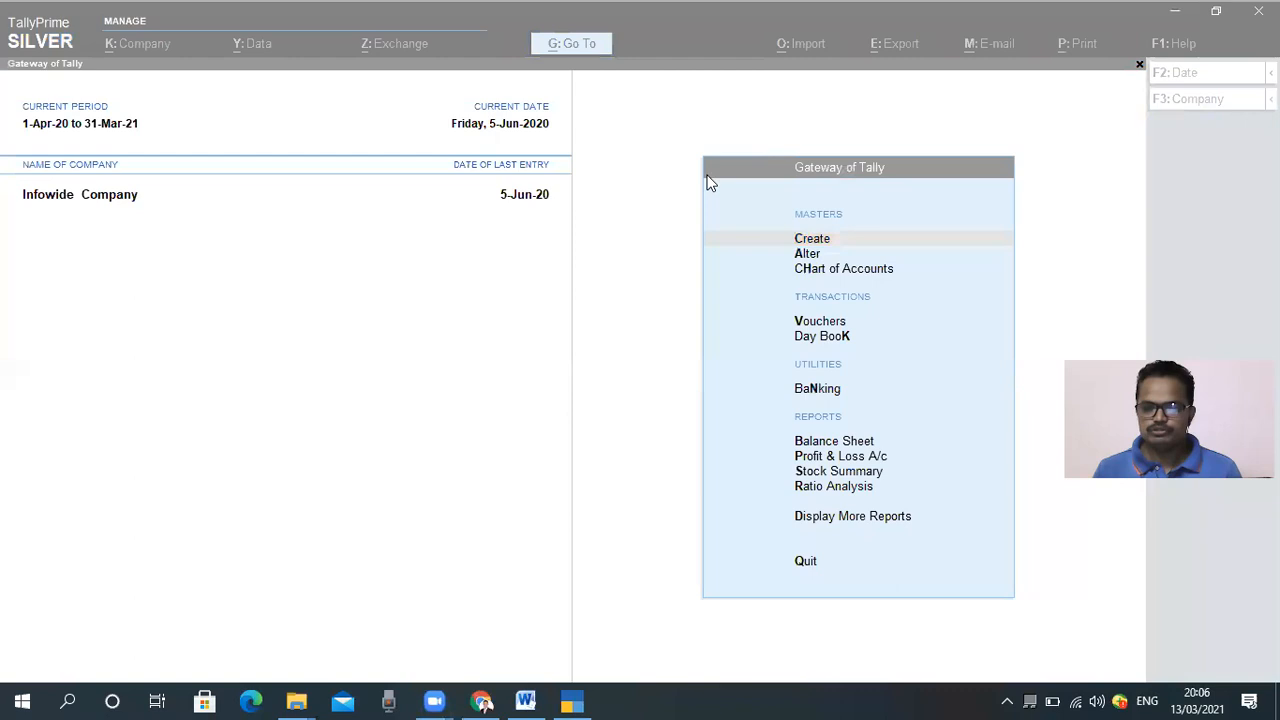
click(586, 332)
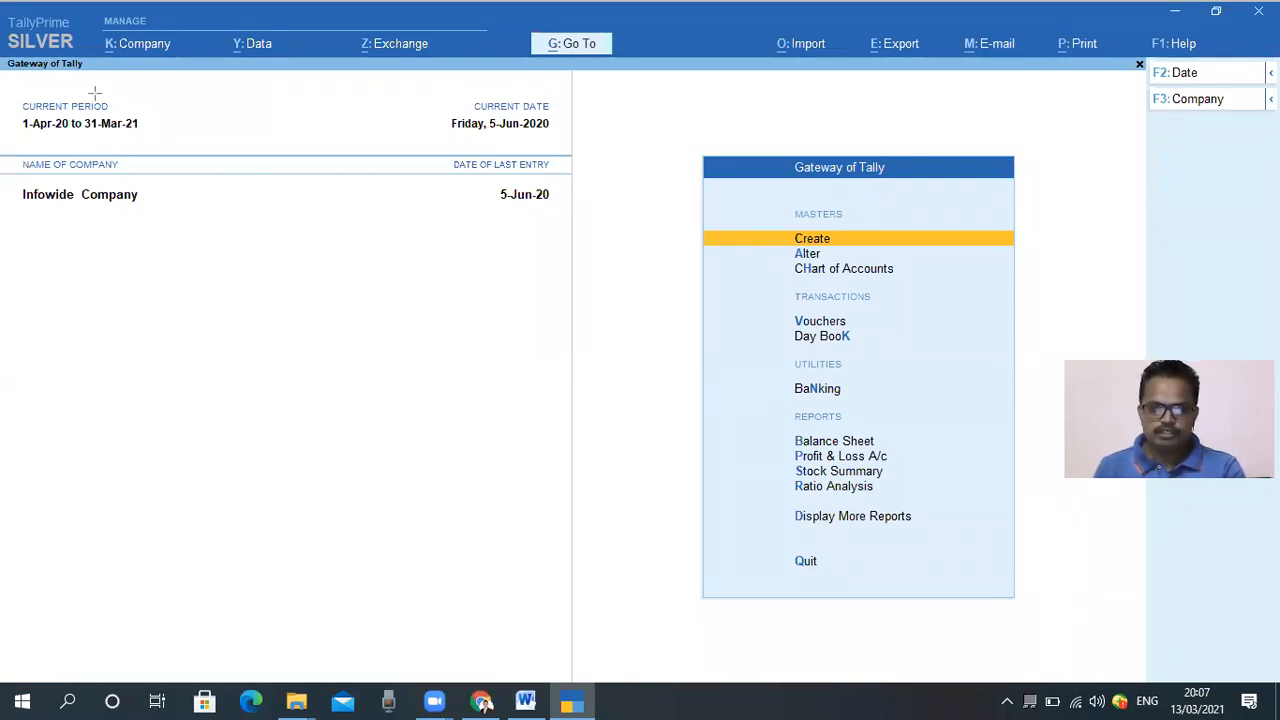
drag(91, 28, 184, 59)
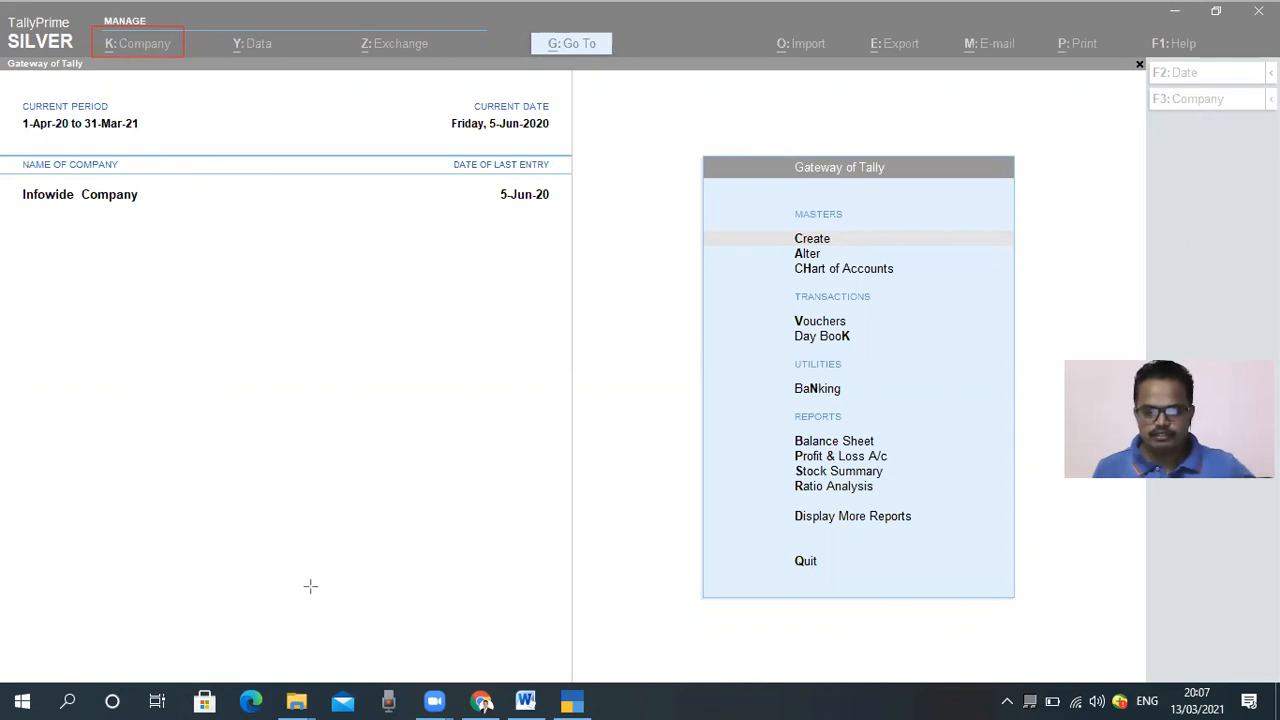
click(296, 480)
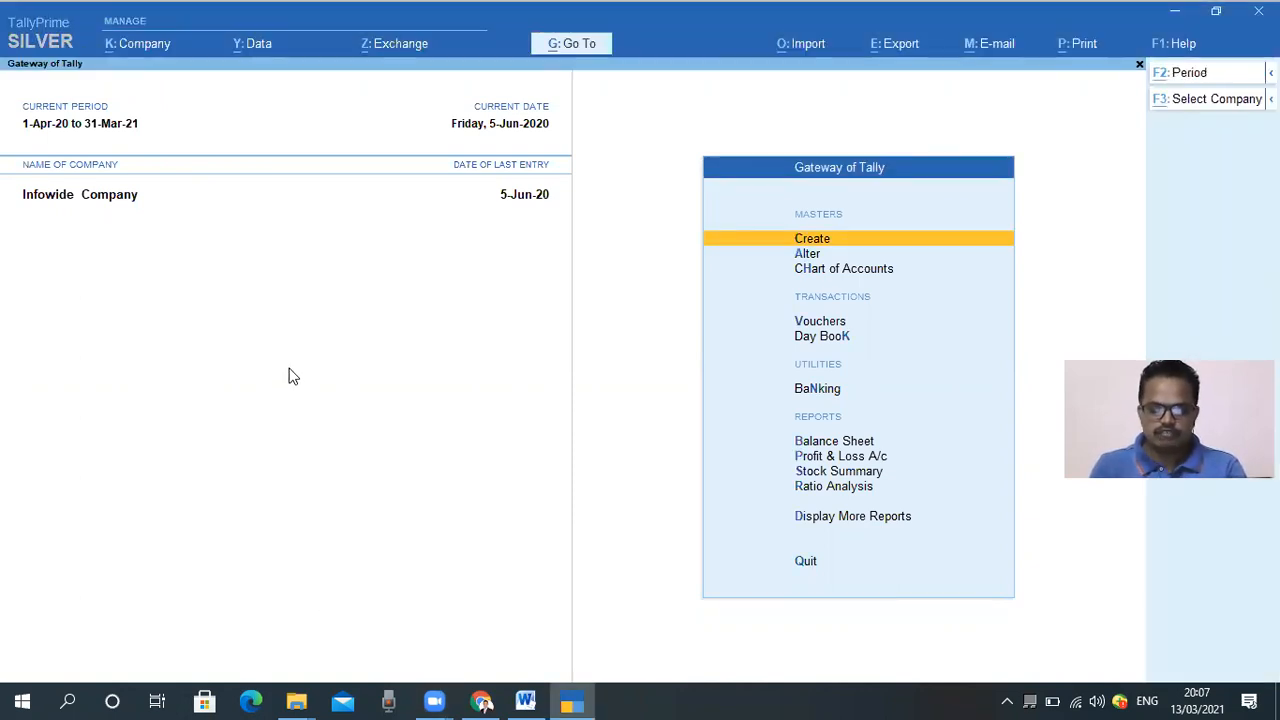
Open the company features settings for Infowide Company
key(alt+k)
key(Down)
key(Down)
key(Down)
key(Down)
key(Down)
key(Down)
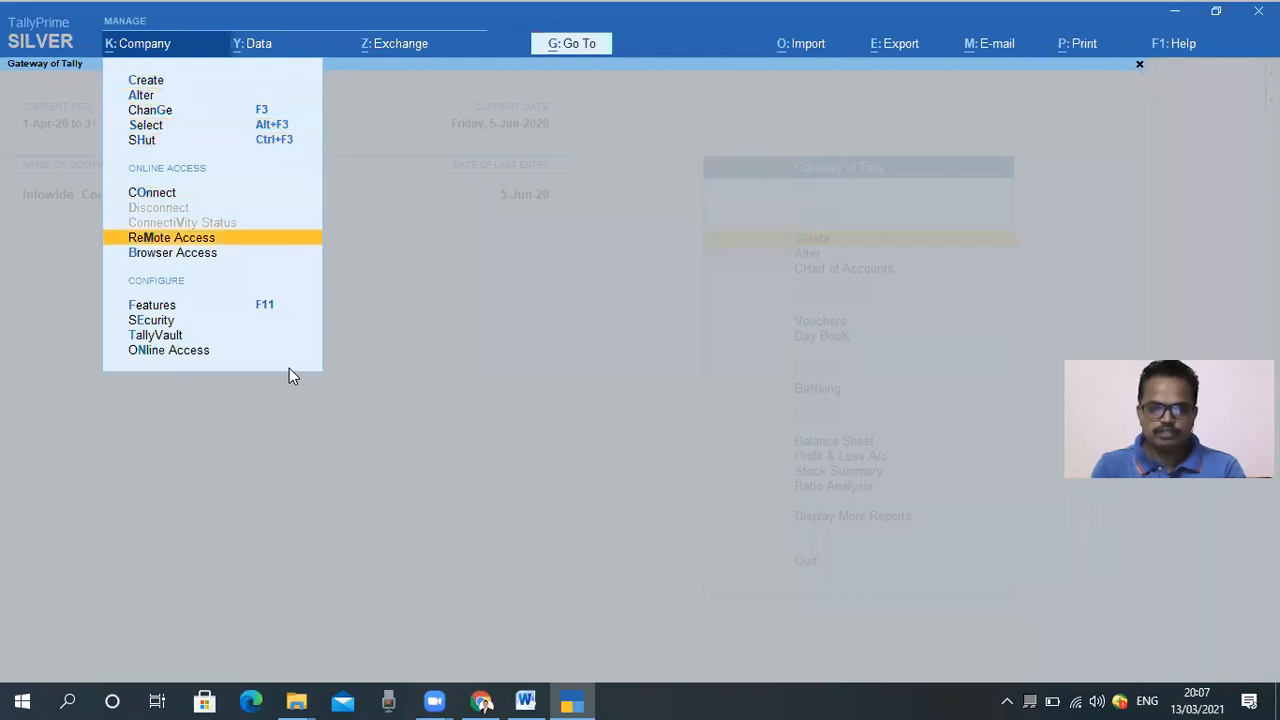
key(Down)
key(Down)
key(Down)
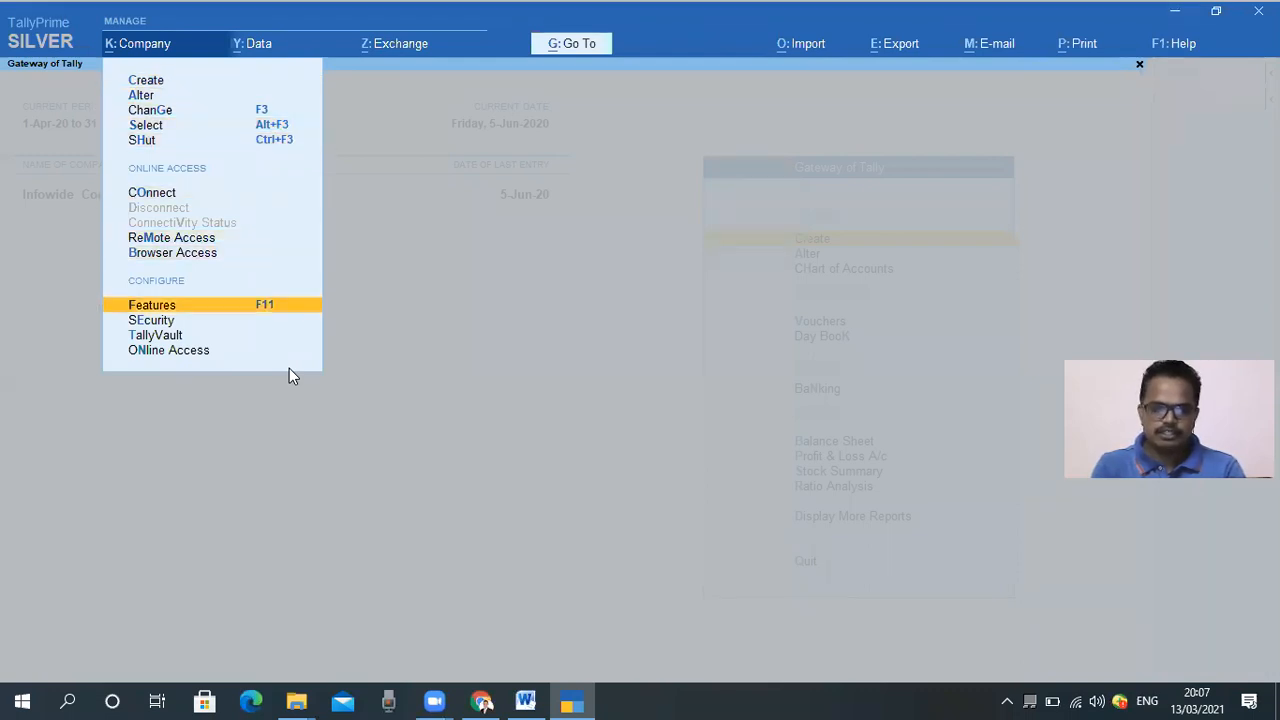
key(Up)
key(Return)
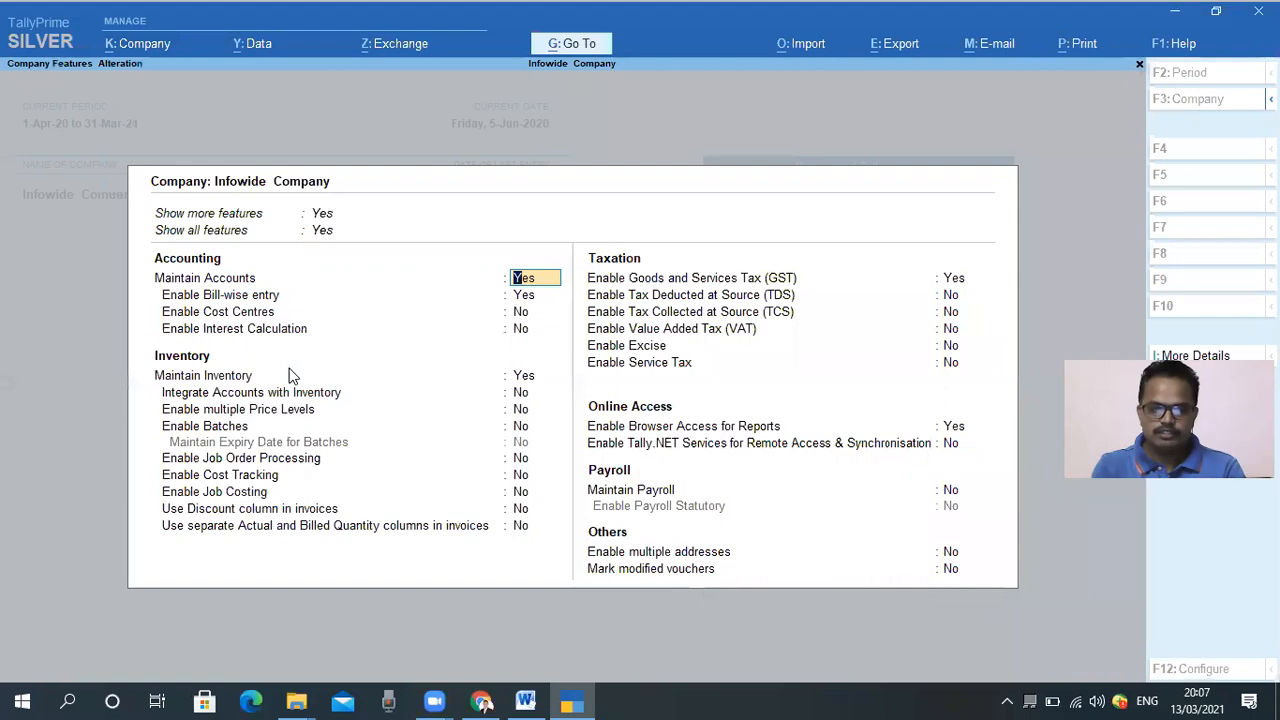
Set Enable Cost Centres to Yes in the accounting features and save the company features
key(Down)
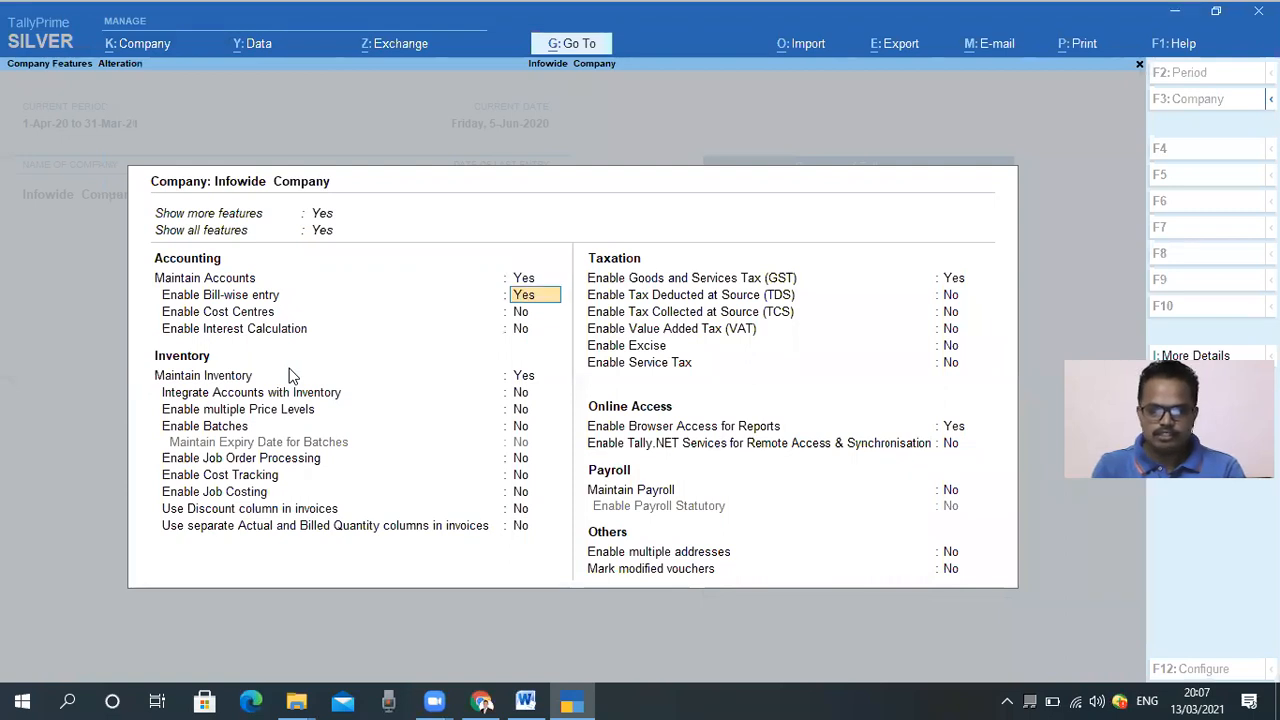
key(Up)
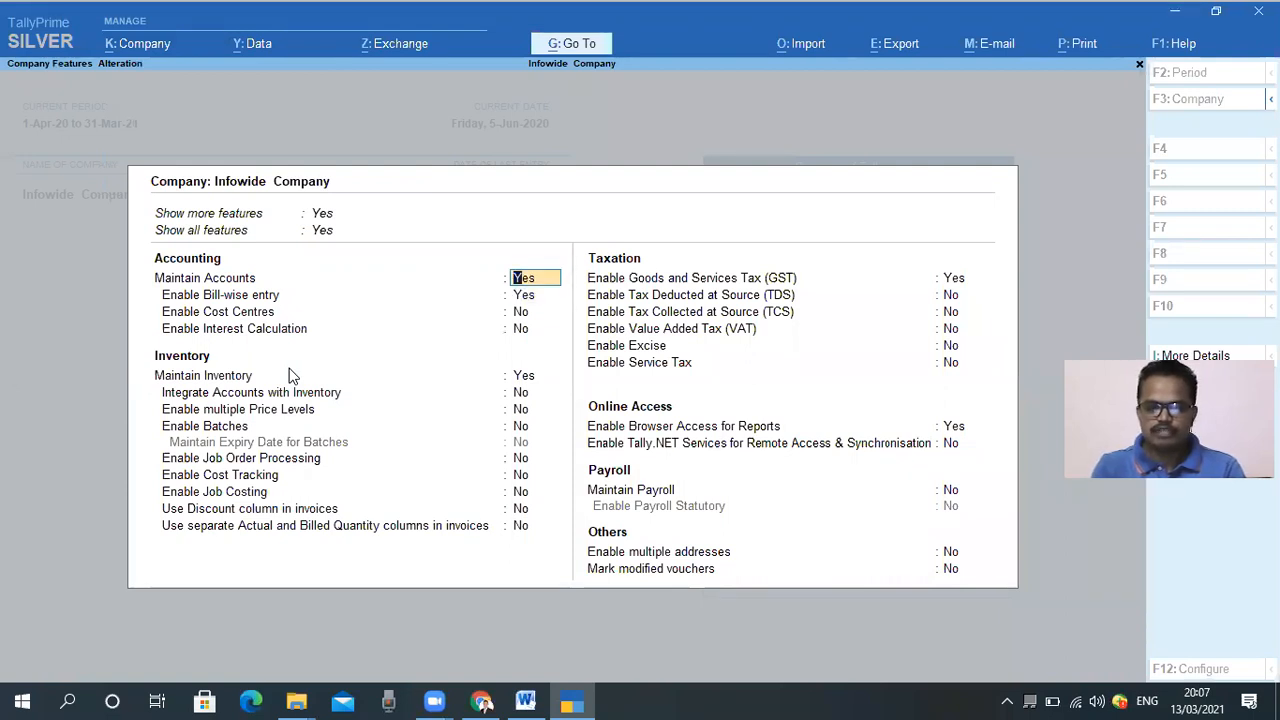
key(Down)
key(Down)
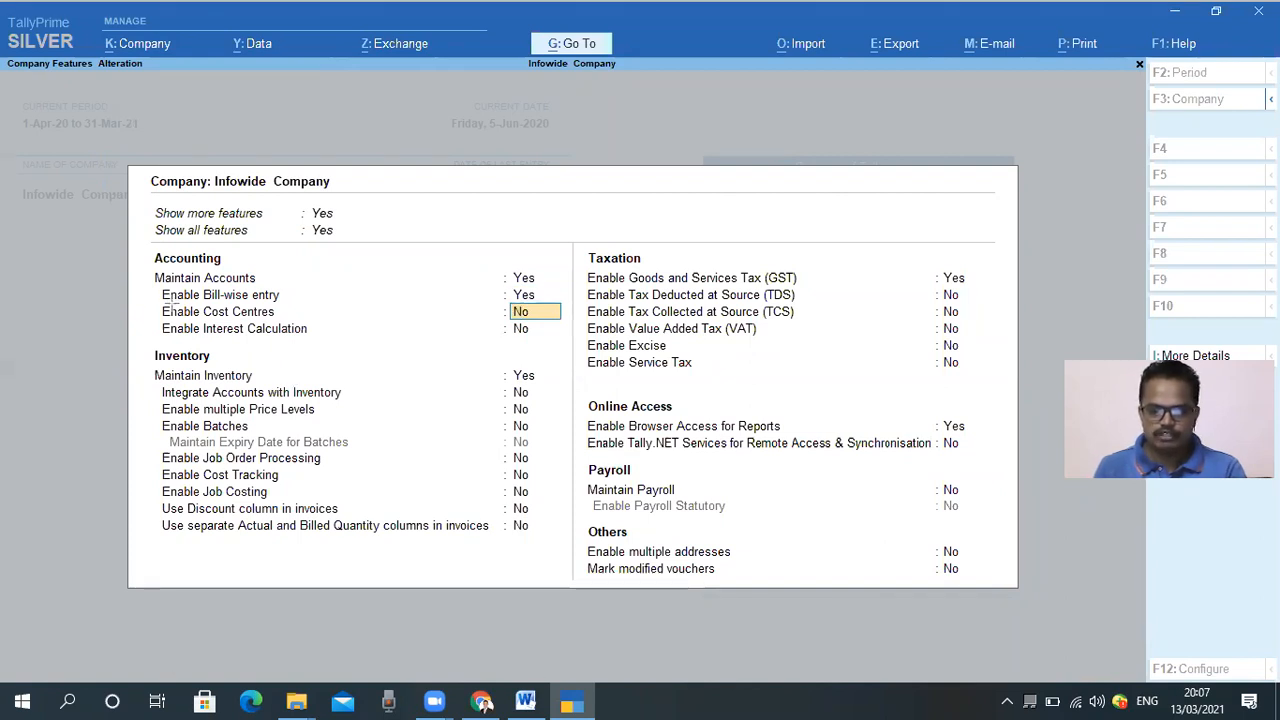
click(158, 309)
mouse_move(158, 309)
mouse_down()
mouse_move(351, 331)
mouse_move(530, 336)
mouse_move(566, 323)
mouse_up()
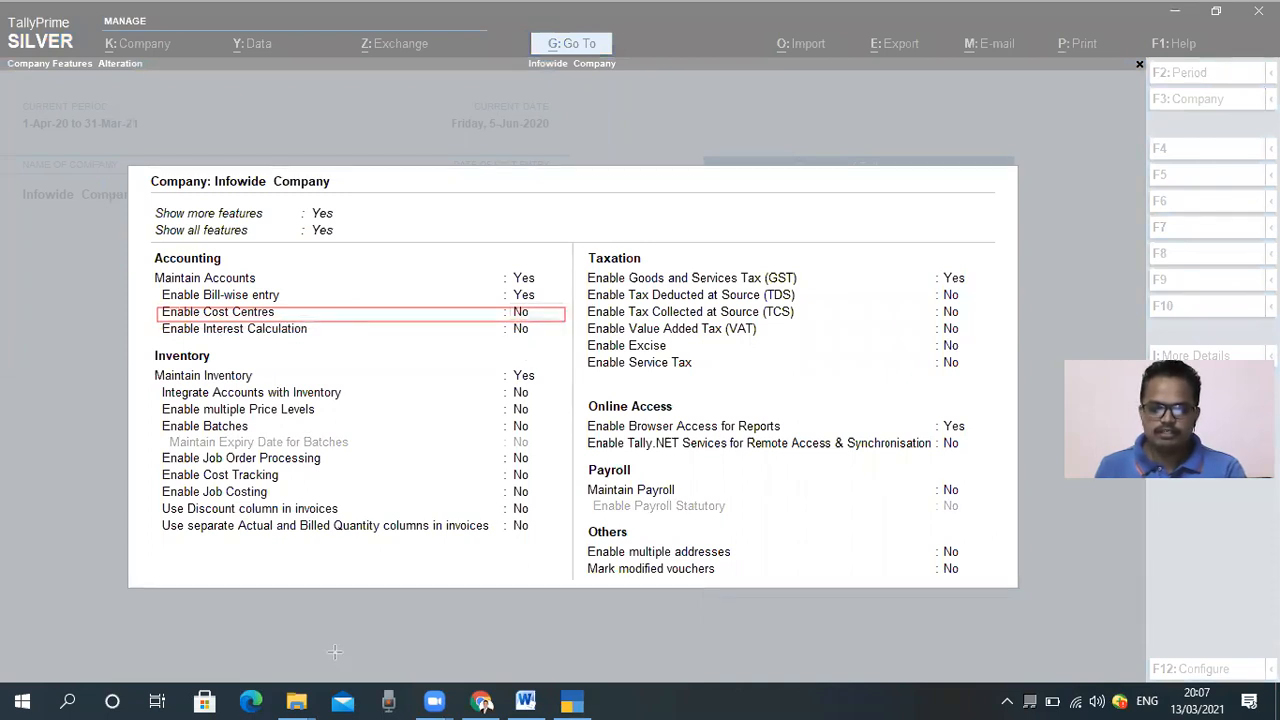
click(528, 313)
key(y)
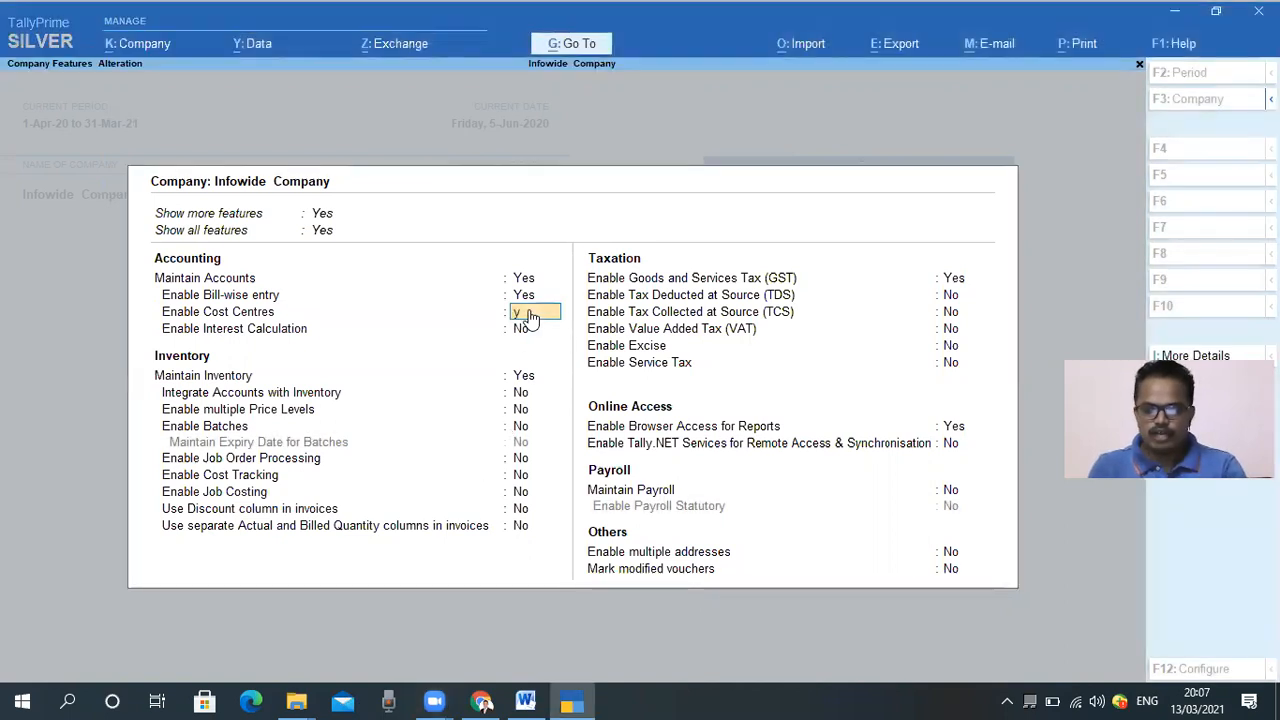
key(Return)
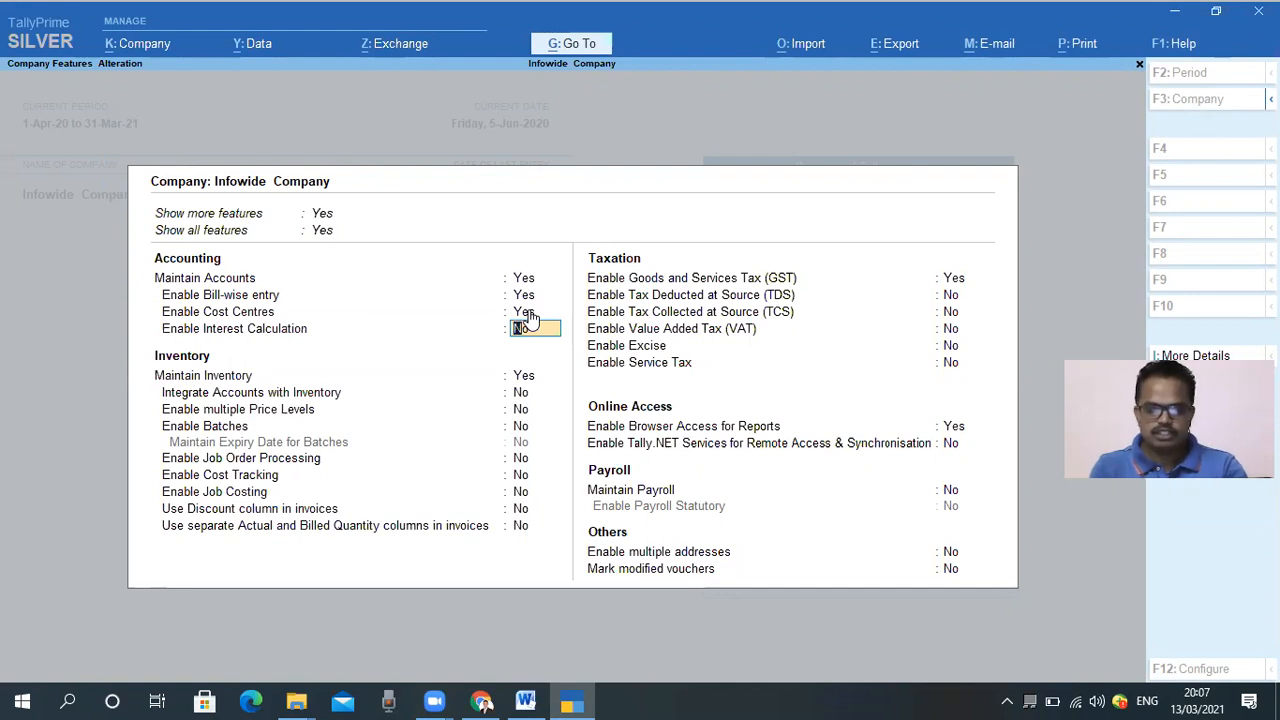
key(ctrl)
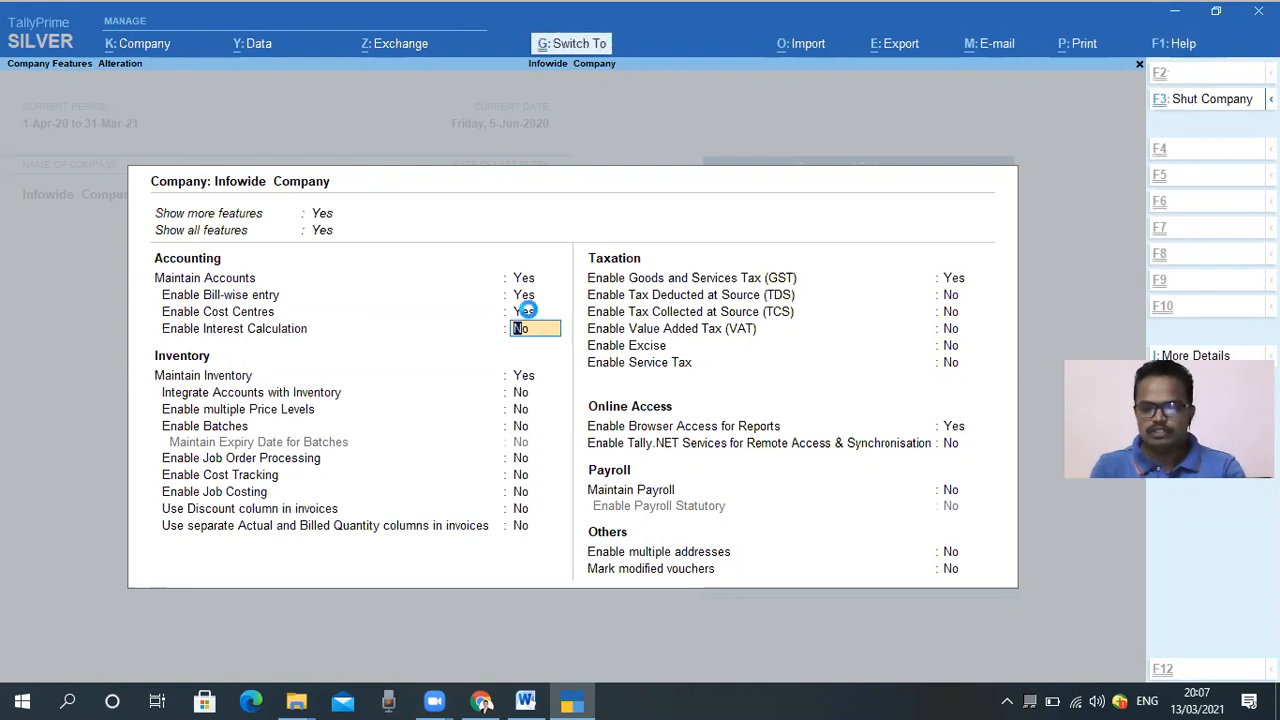
key(ctrl+a)
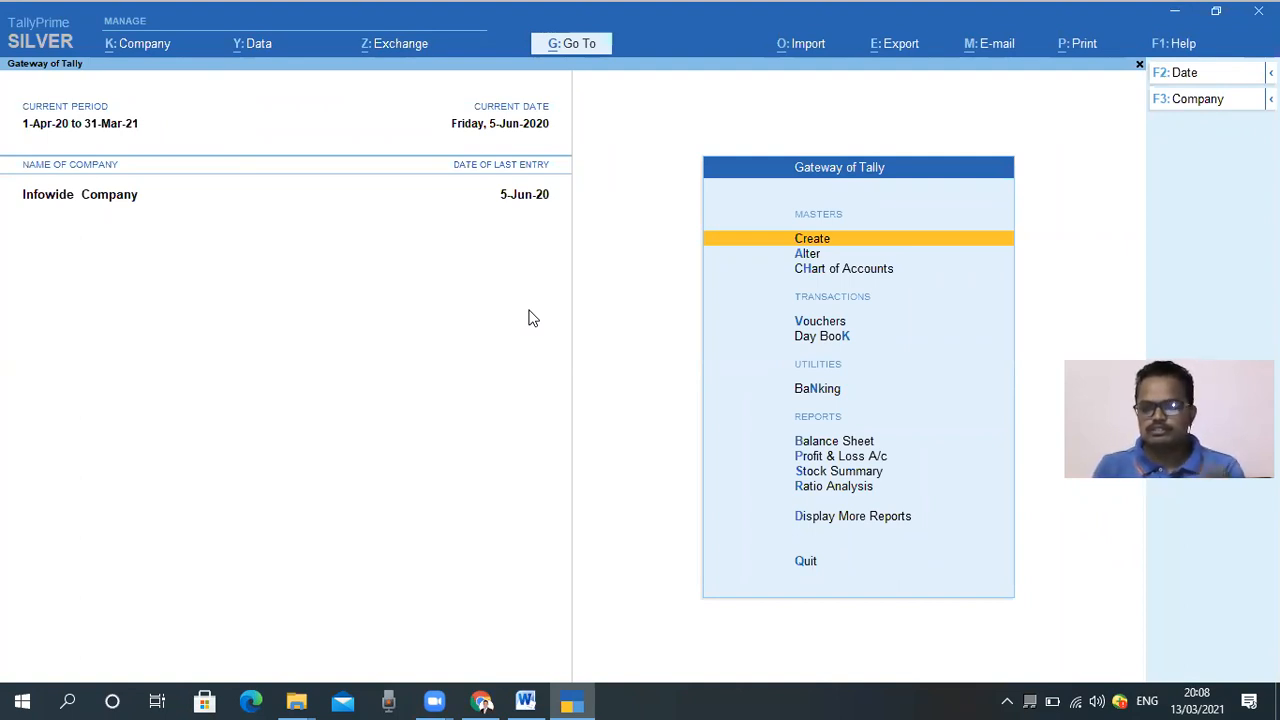
Open the list of ledgers from the Chart of Accounts
key(Down)
key(Down)
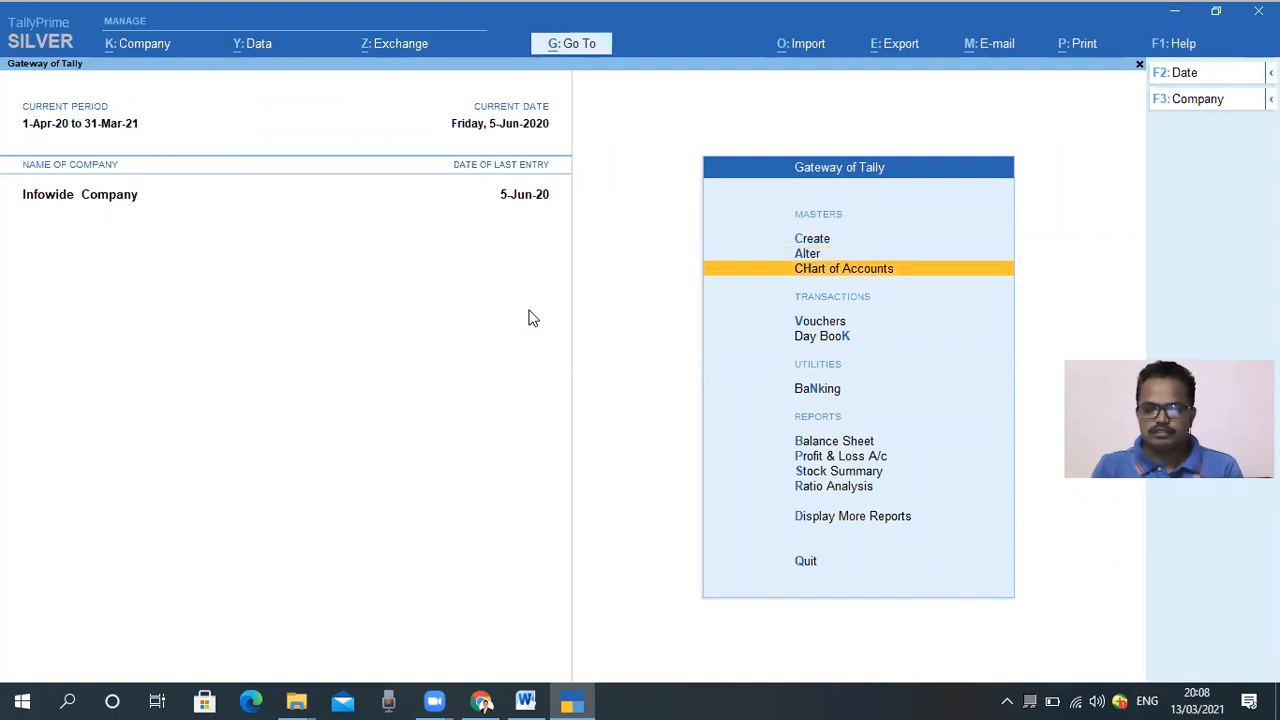
key(Return)
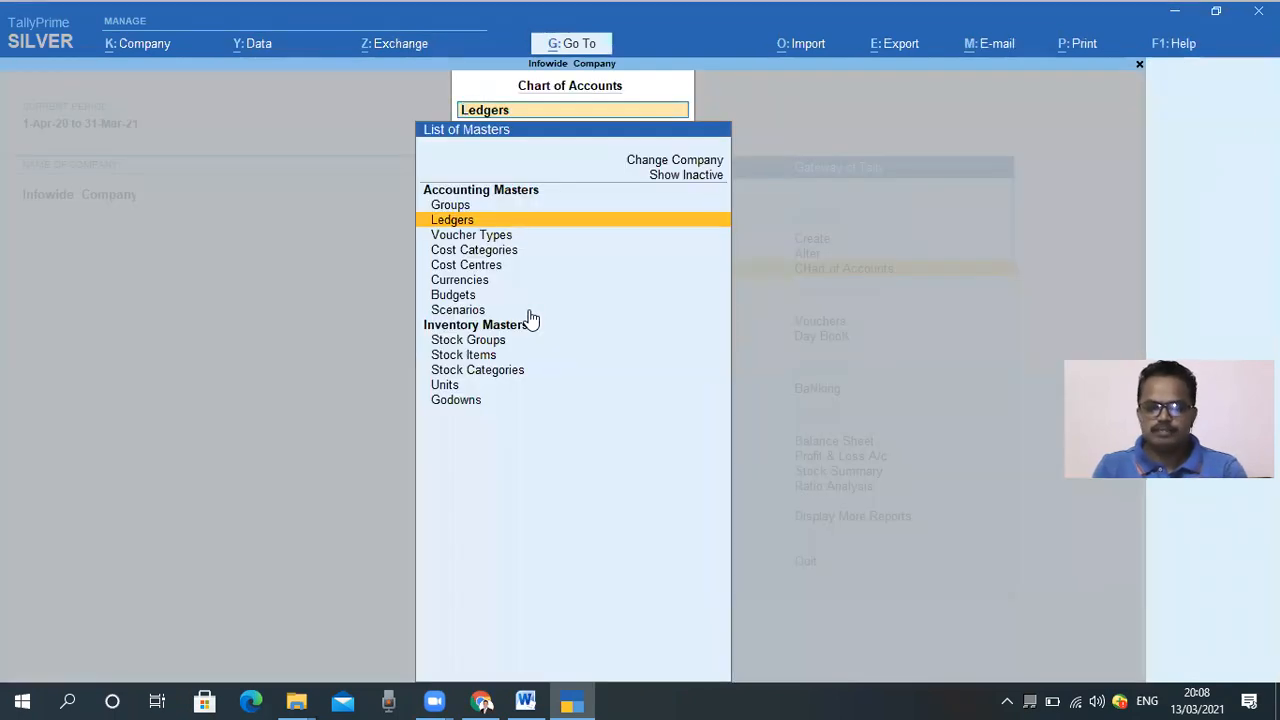
key(Up)
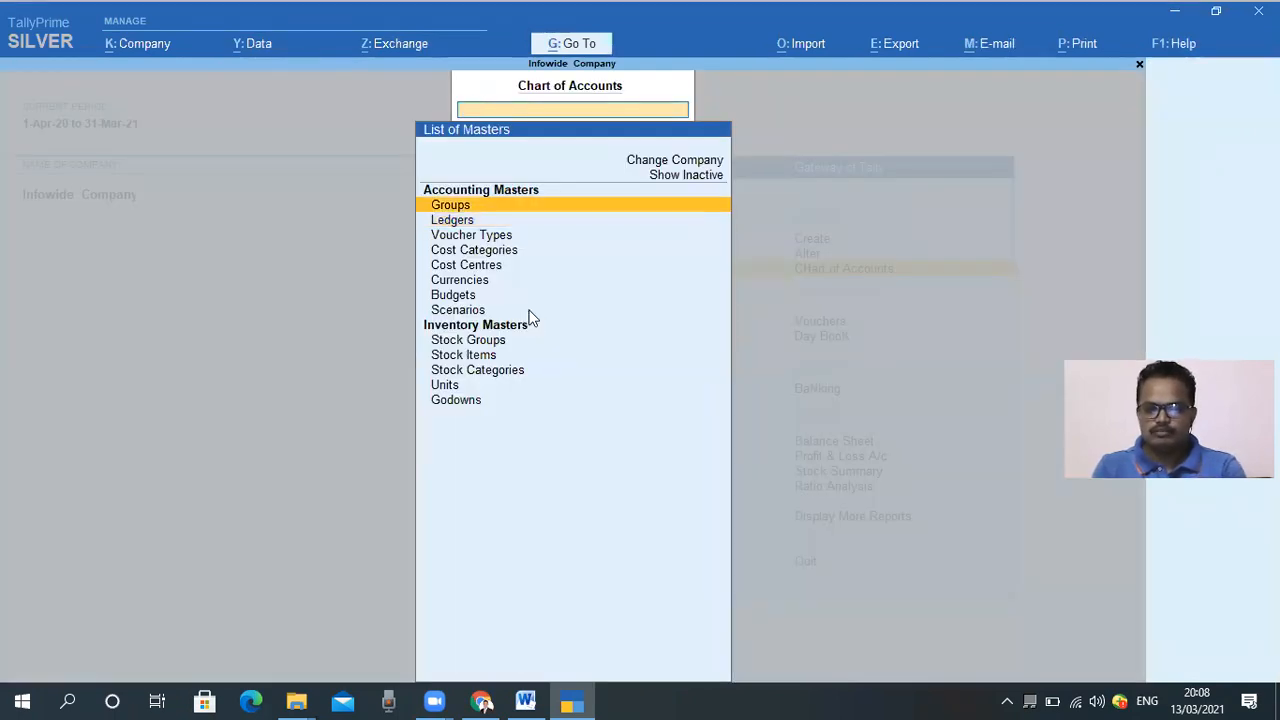
key(Escape)
key(Up)
key(Down)
key(Return)
key(Return)
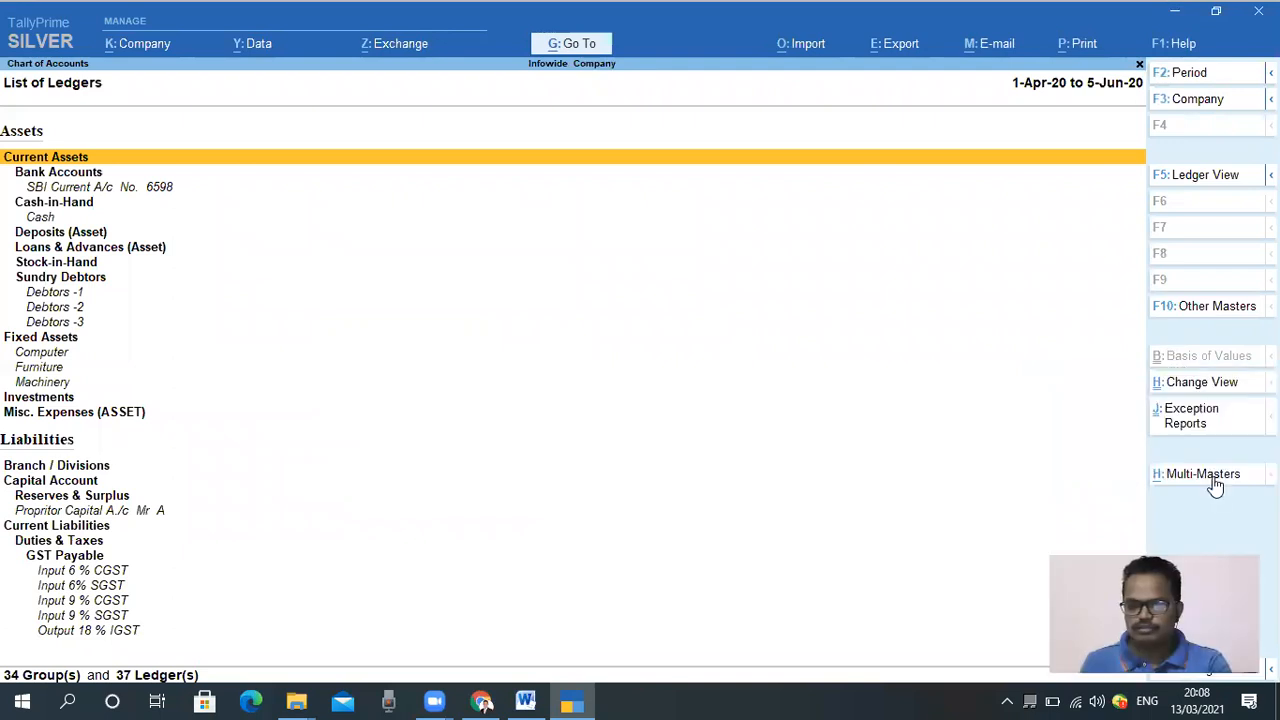
Look through the ledgers grouped under Assets, Liabilities, Expenses and Income, down to the Indirect Incomes and Sales Accounts groups
key(Down)
key(Down)
key(Down)
key(Down)
key(Down)
key(Down)
key(Down)
key(Down)
key(Down)
key(Down)
key(Down)
key(Down)
key(Down)
key(Down)
key(Down)
key(Down)
key(Down)
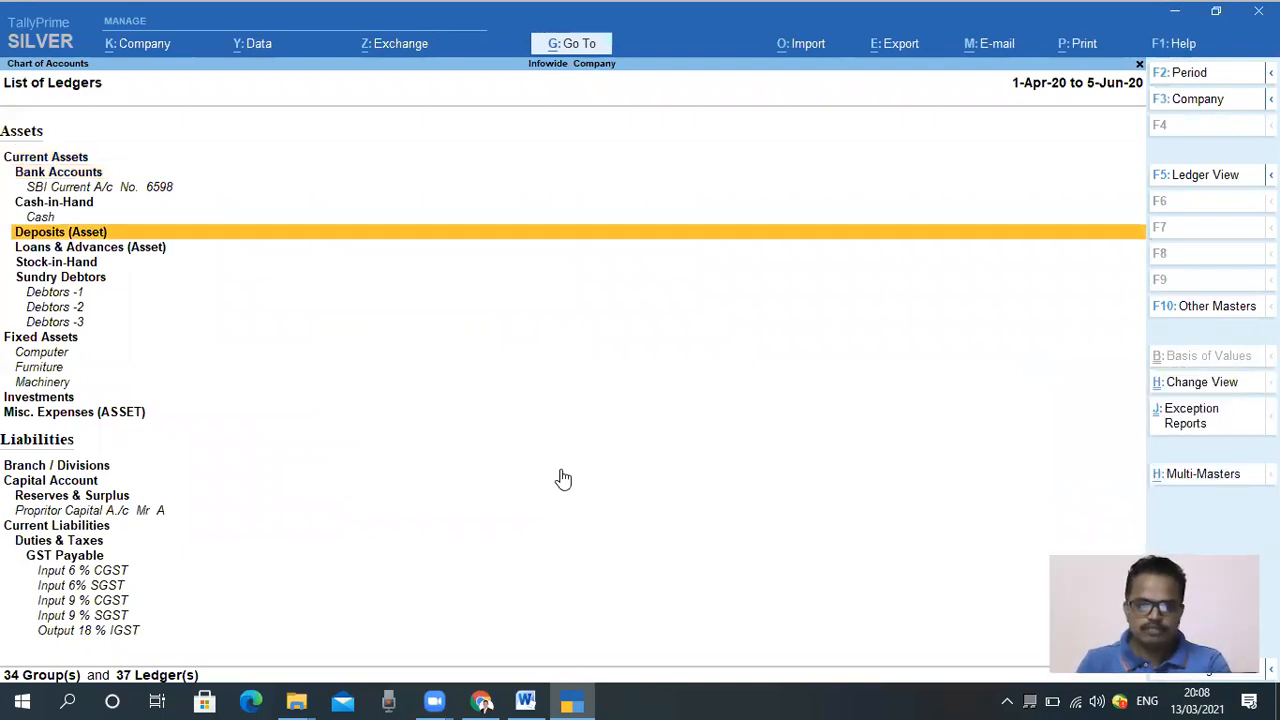
key(Down)
key(Down)
key(Down)
key(Down)
key(Down)
key(Down)
key(Down)
key(Down)
key(Down)
key(Down)
key(Down)
key(Down)
key(Down)
key(Down)
key(Down)
key(Down)
key(Down)
key(Down)
key(Down)
key(Down)
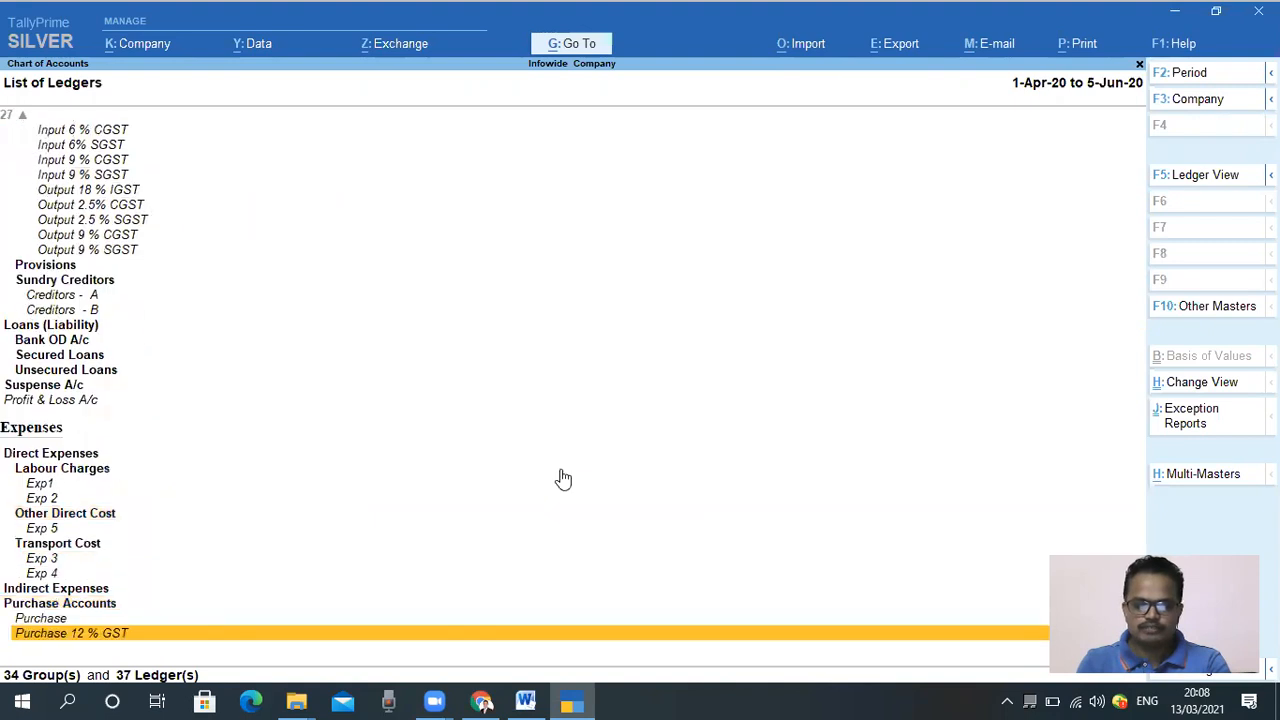
key(Up)
key(Up)
key(Up)
key(Up)
key(Up)
key(Up)
key(Up)
key(Up)
key(Up)
key(Up)
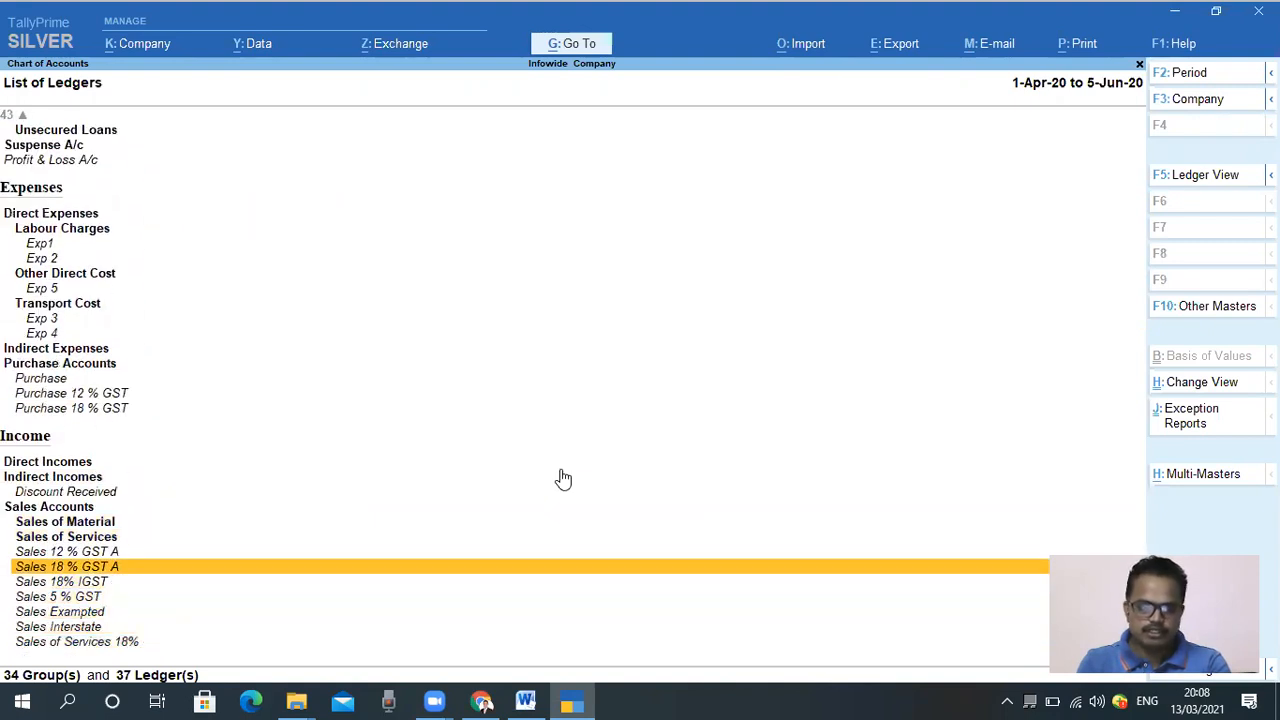
key(Up)
key(Up)
key(Down)
key(Down)
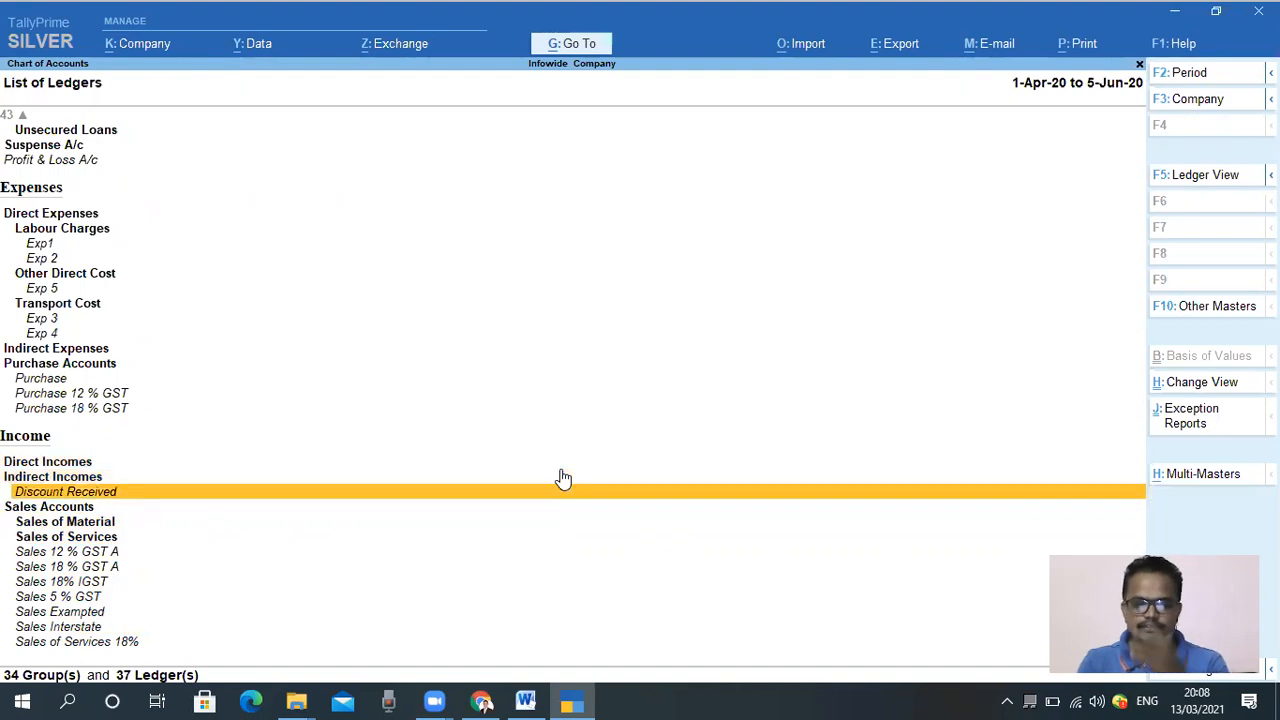
key(Up)
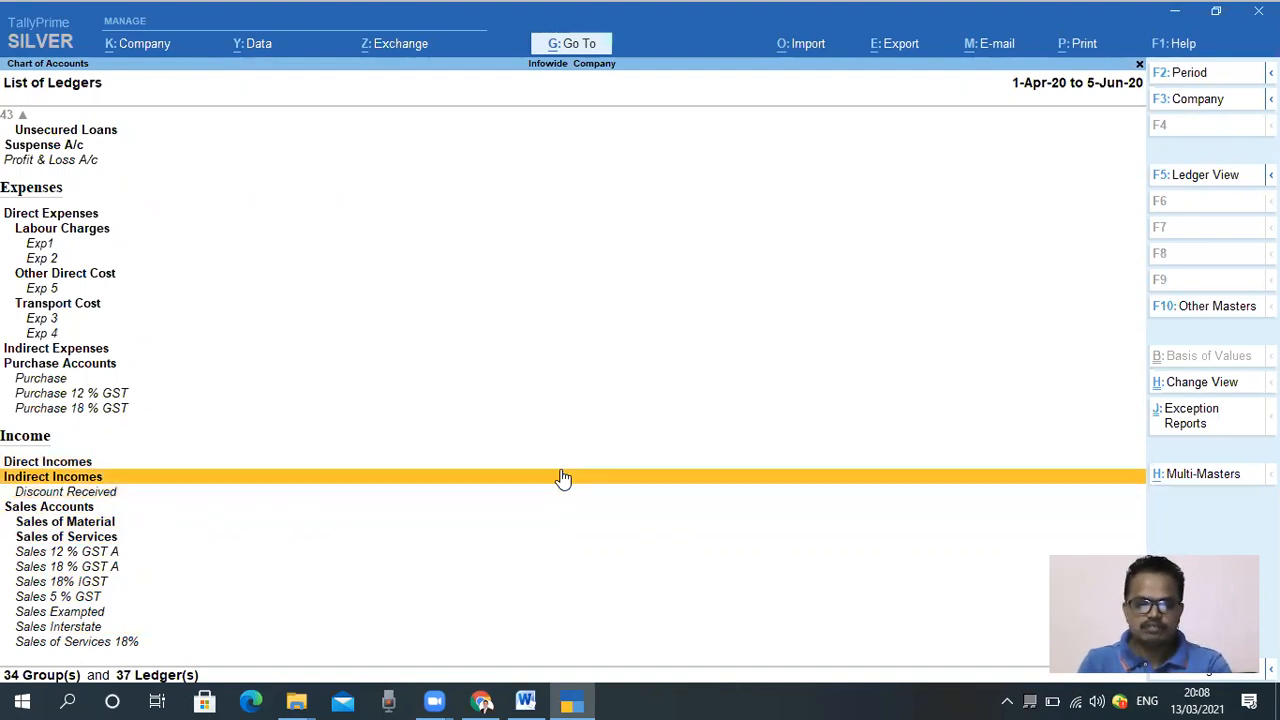
key(Up)
key(Down)
key(Down)
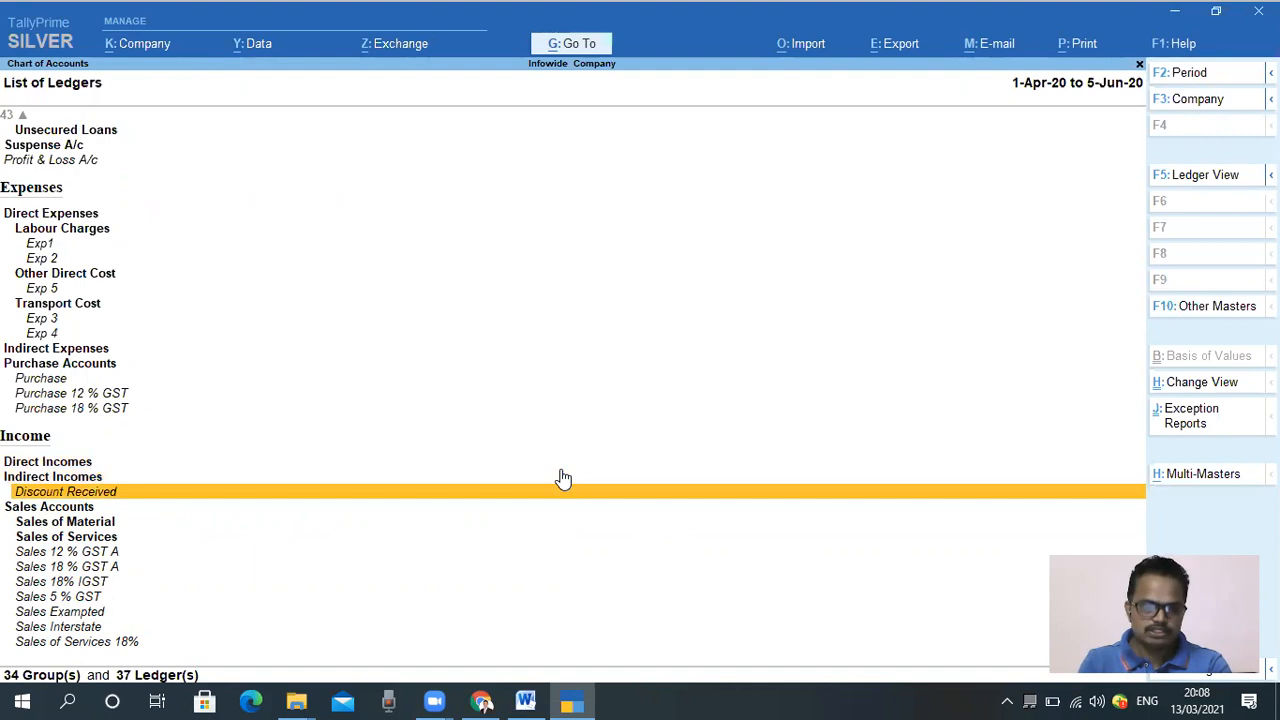
Examine which ledgers exist under the Direct Expenses subgroups and under Indirect Expenses
scroll(563, 479, down, 3)
scroll(563, 479, up, 5)
scroll(563, 479, up, 9)
scroll(563, 479, down, 3)
scroll(563, 479, down, 3)
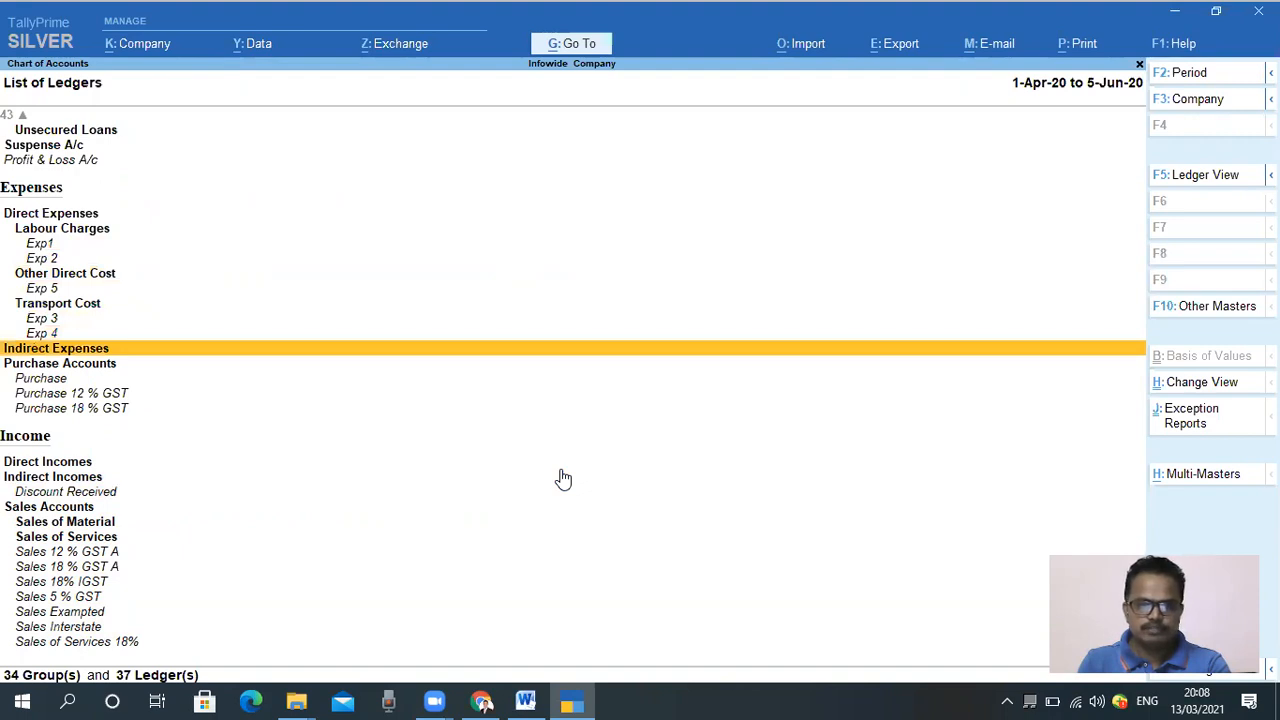
scroll(563, 479, up, 6)
scroll(563, 479, down, 2)
scroll(563, 479, down, 1)
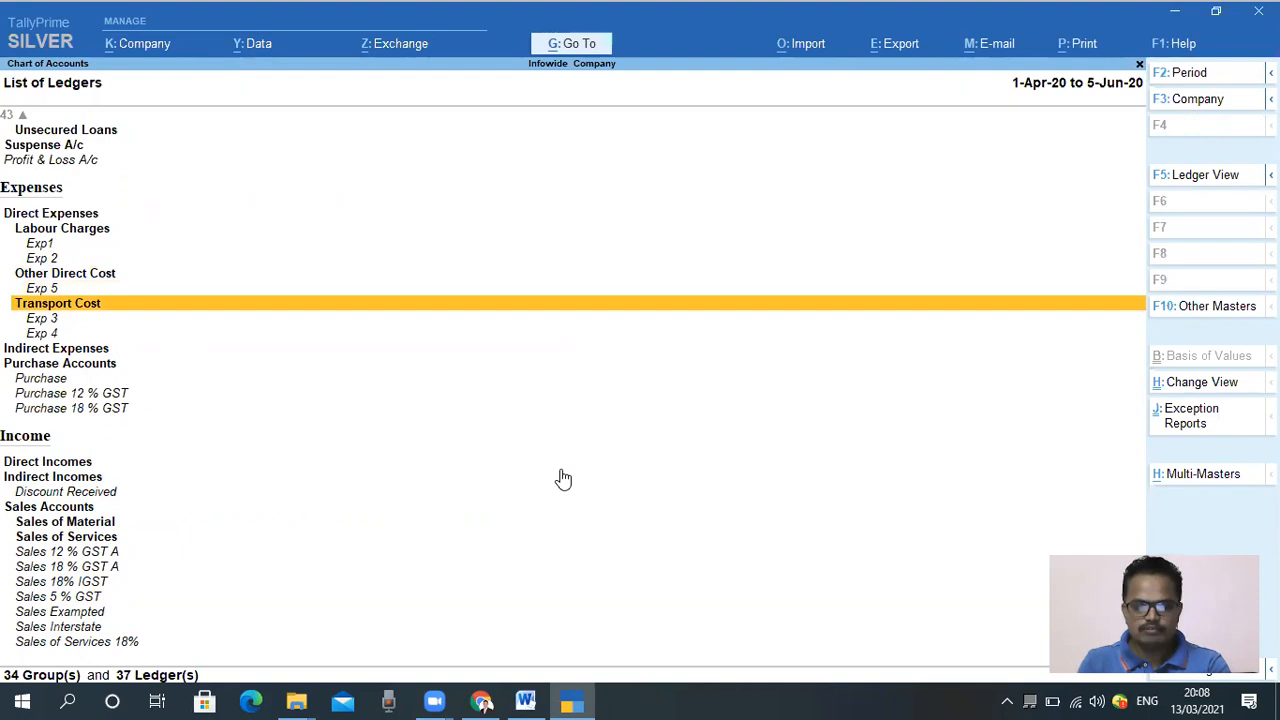
scroll(563, 479, down, 2)
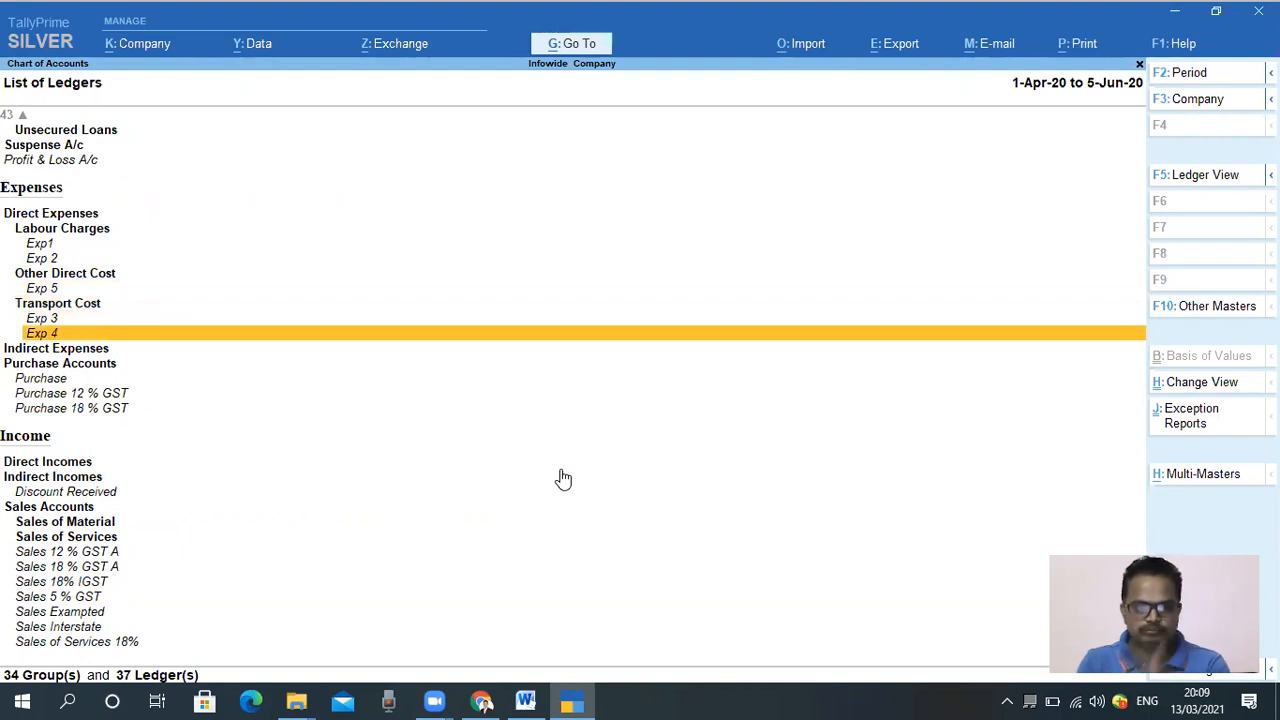
scroll(563, 479, down, 1)
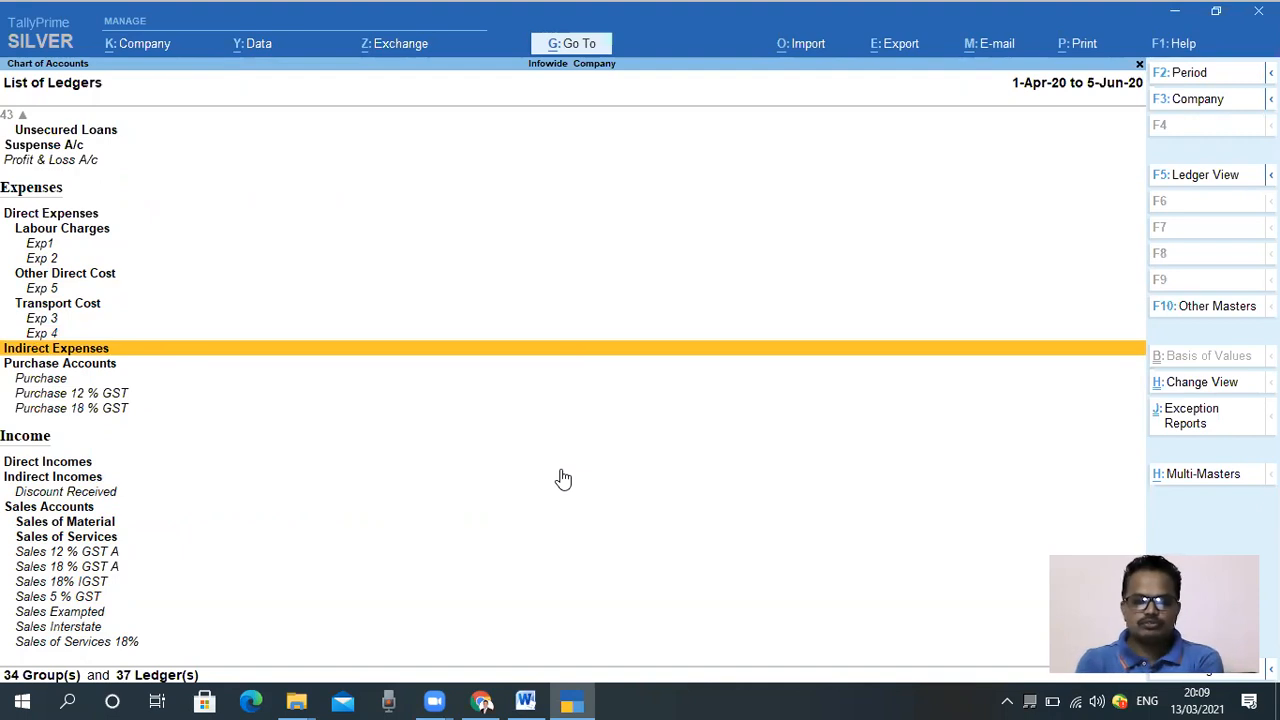
Start a Multi Create of ledgers with Indirect Expenses as the parent group
click(1203, 476)
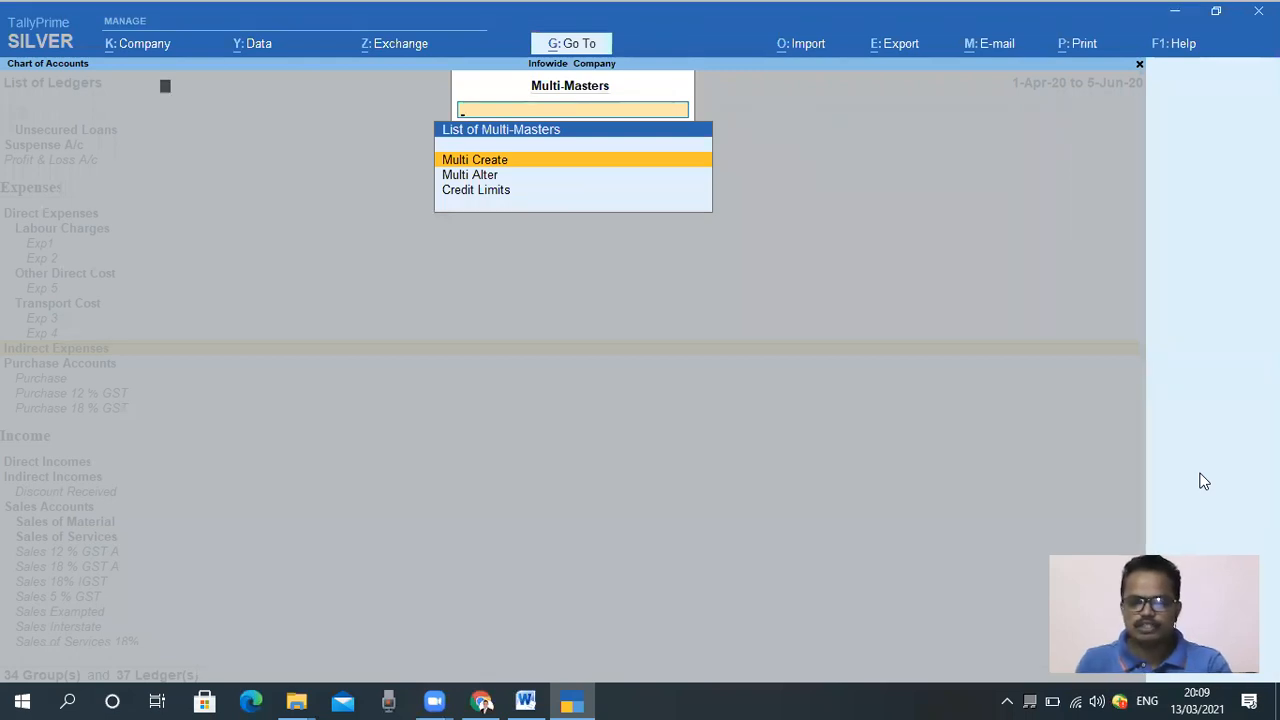
key(Return)
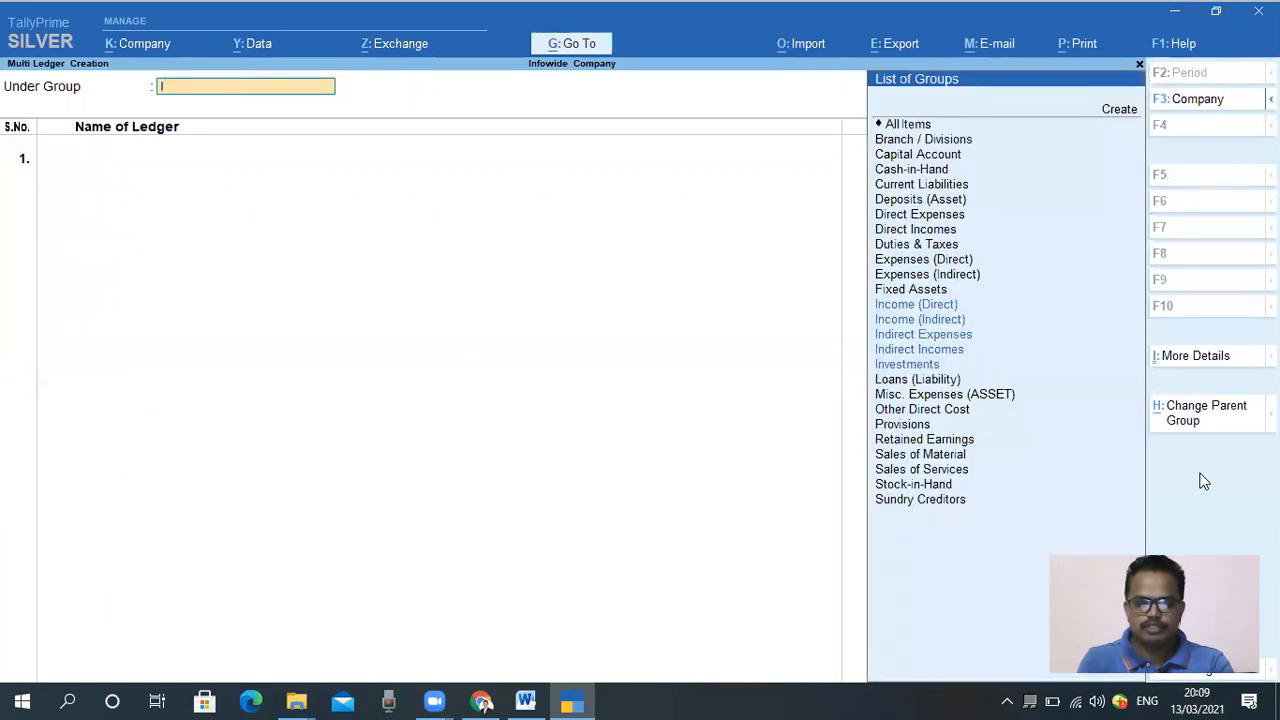
key(Down)
key(Down)
key(Down)
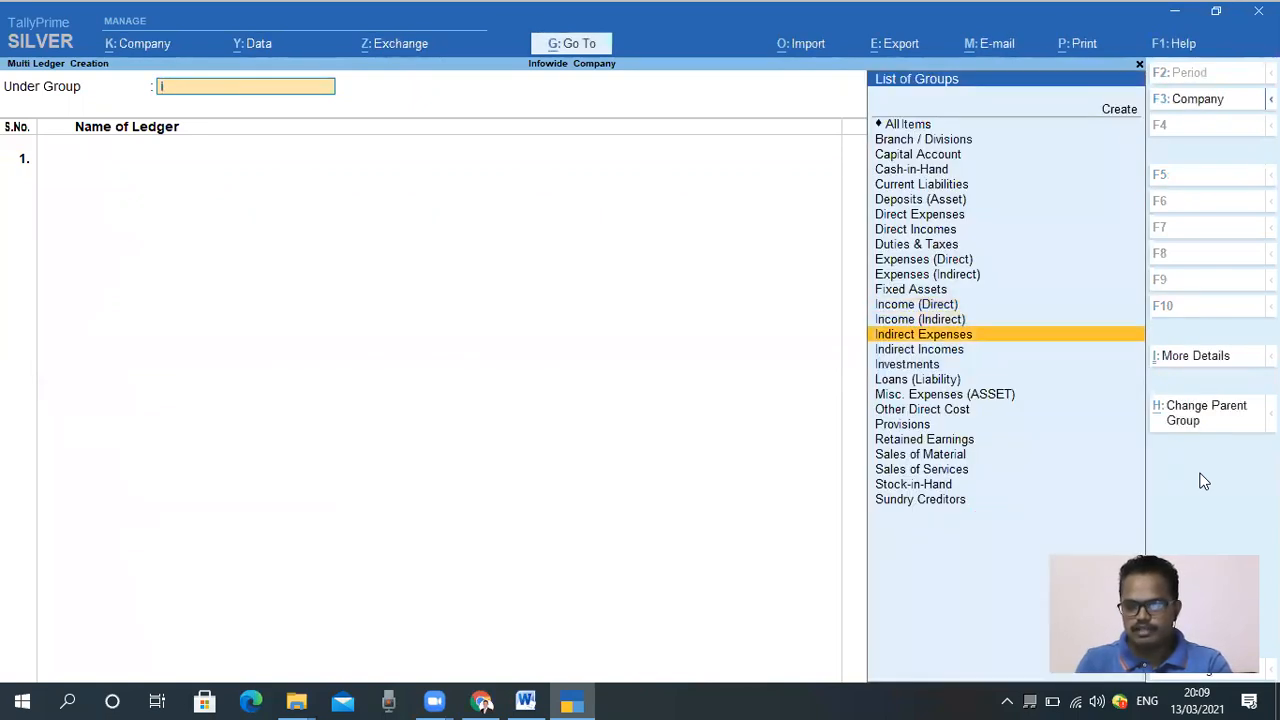
key(Down)
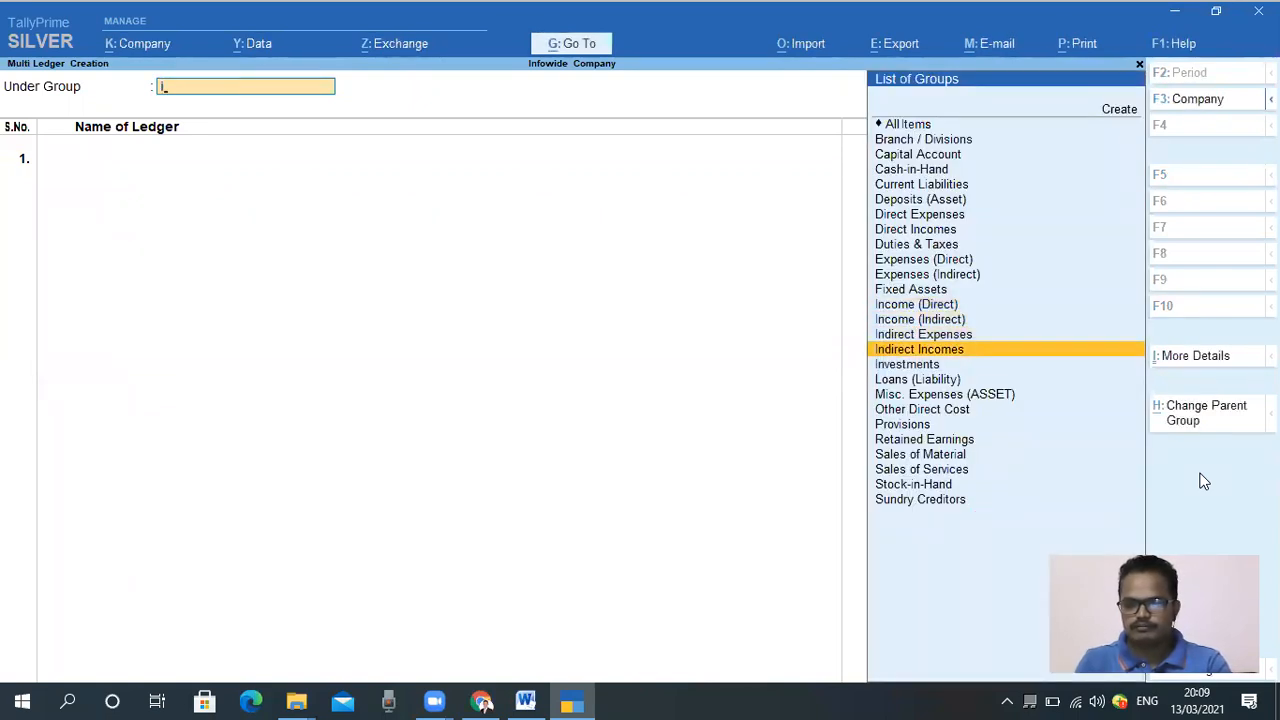
key(Up)
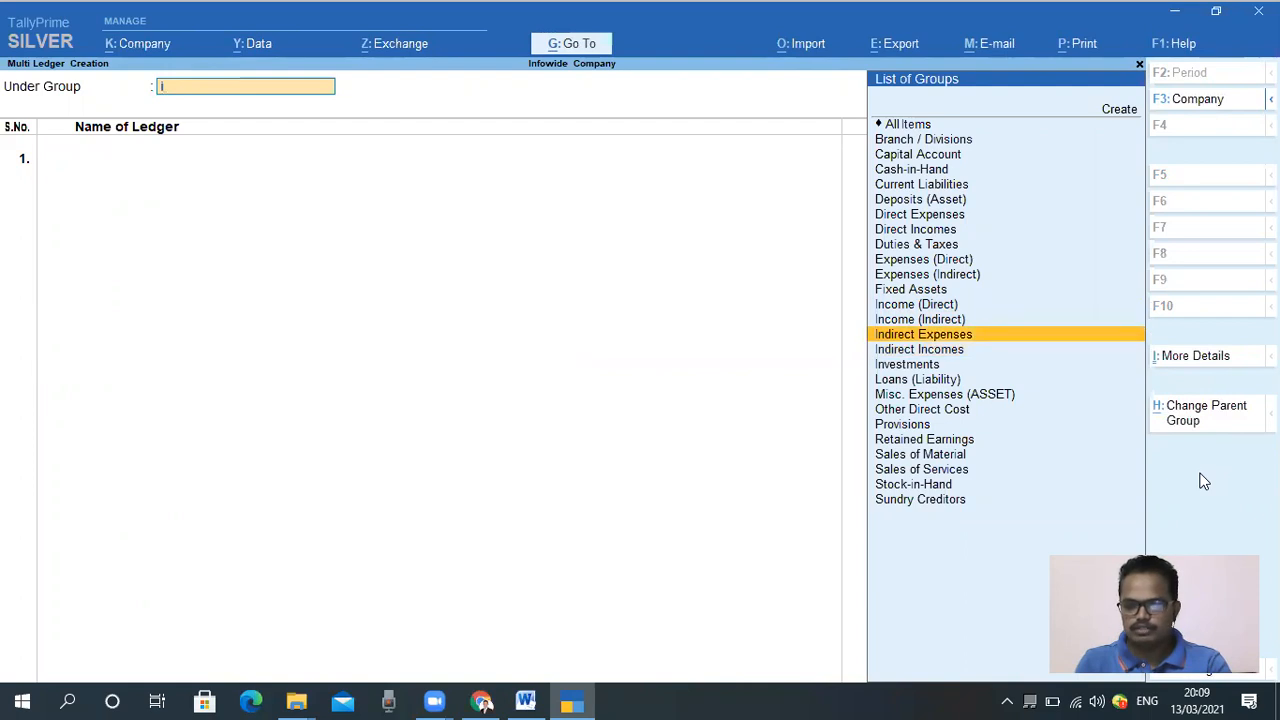
key(Return)
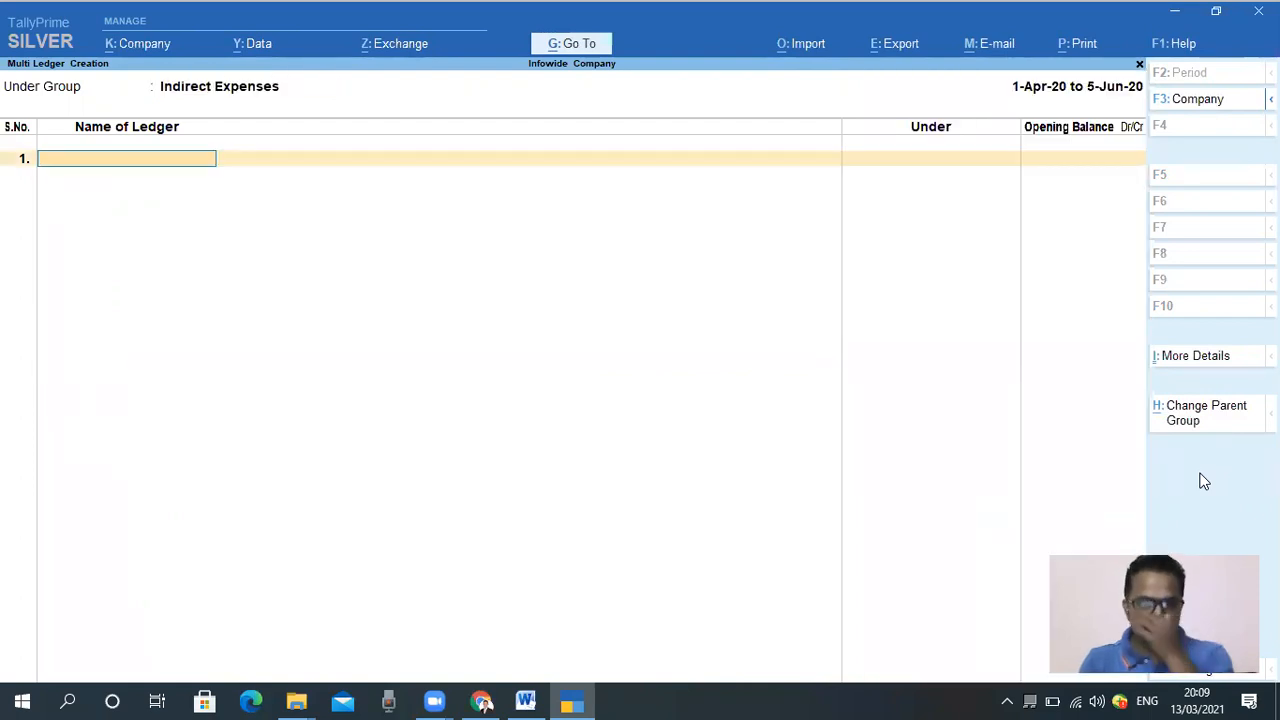
Add the ledgers Office Rent and Telephone Expenses under Indirect Expenses, leaving their opening balances blank
text(Office)
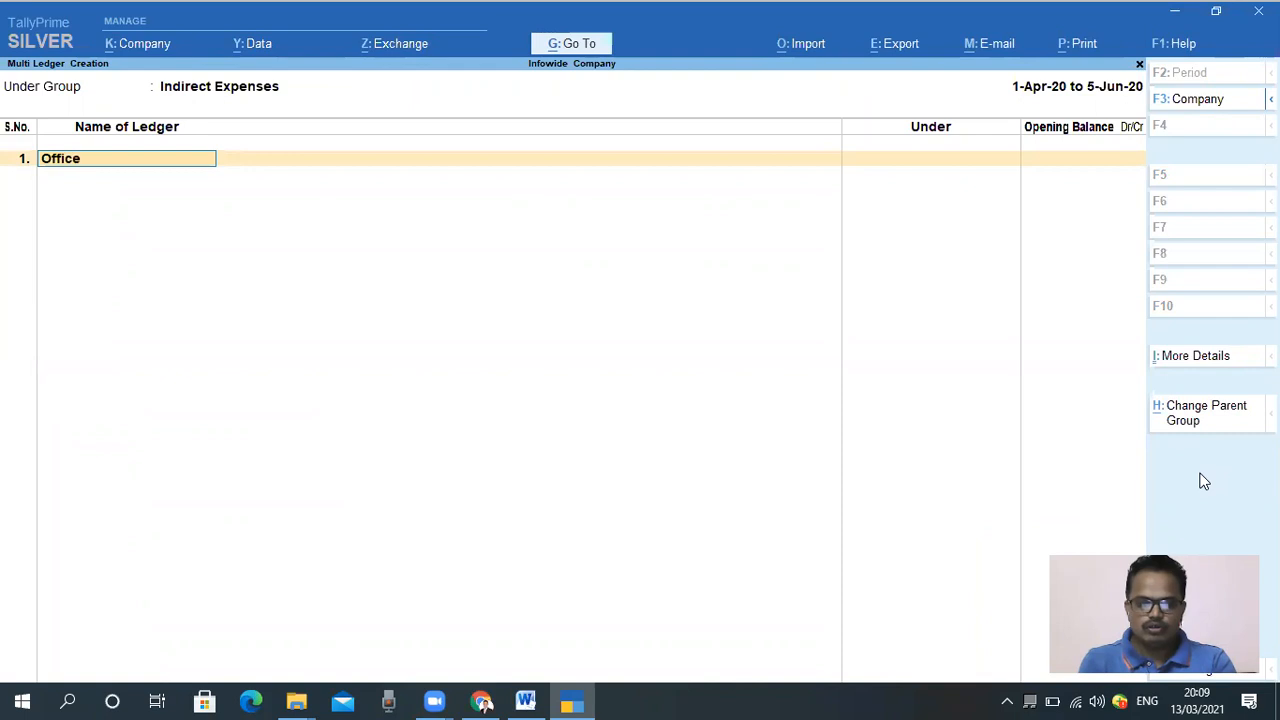
text( Rent)
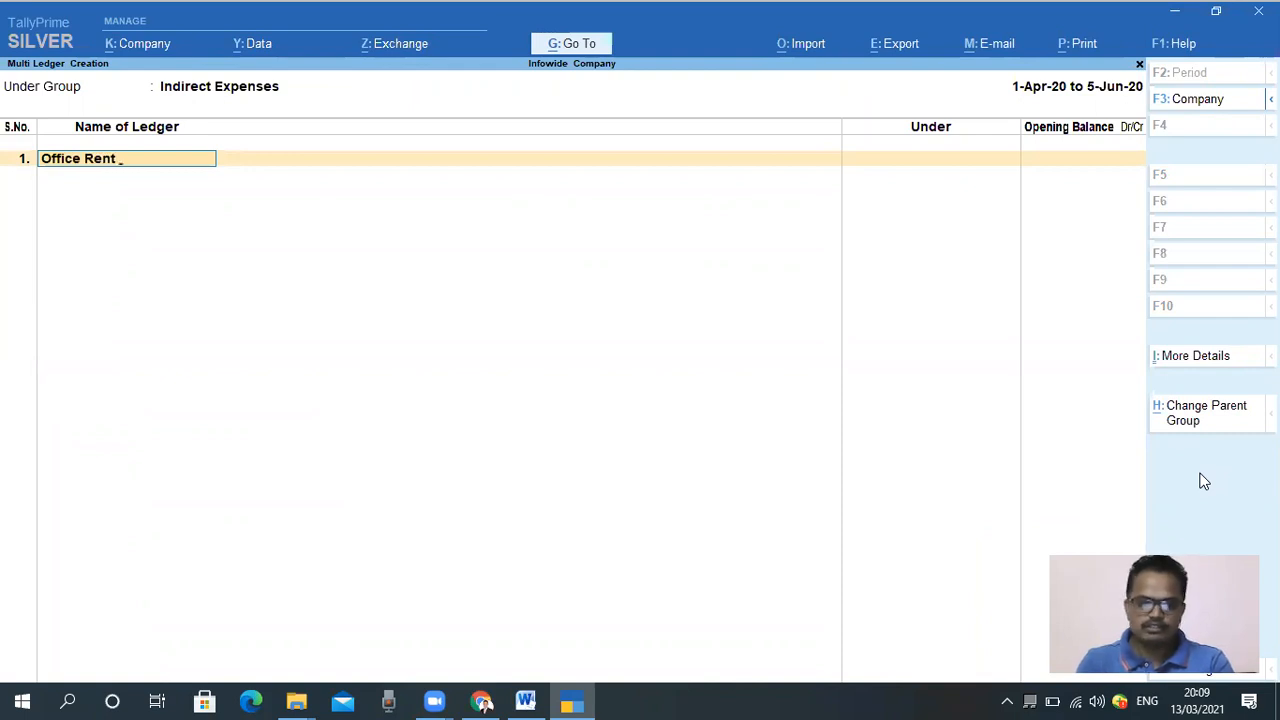
key(Return)
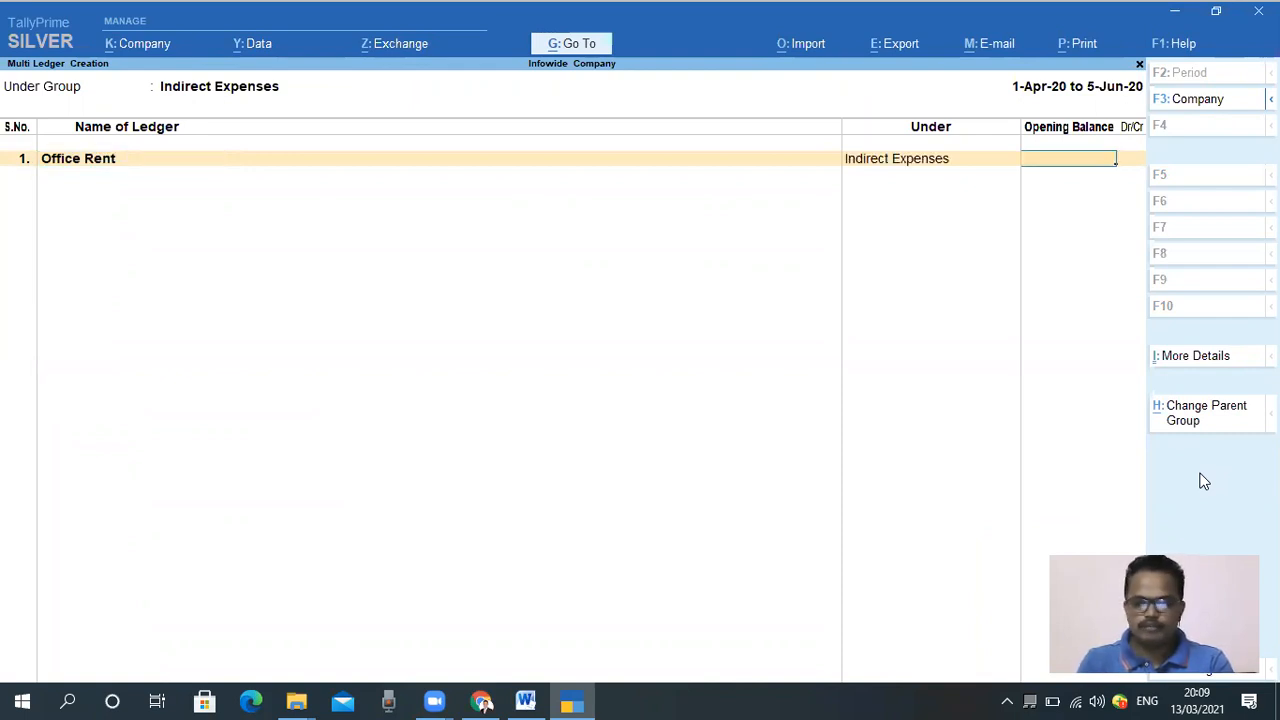
key(Return)
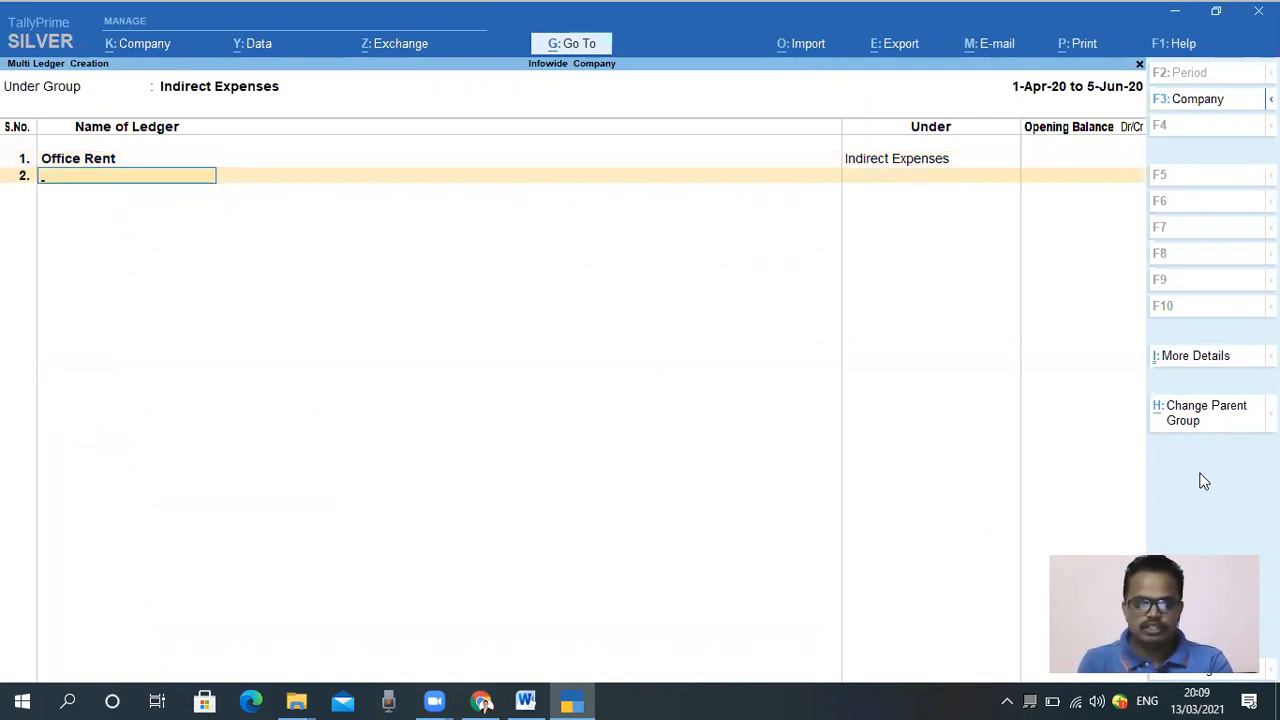
text(Telephone Expenses)
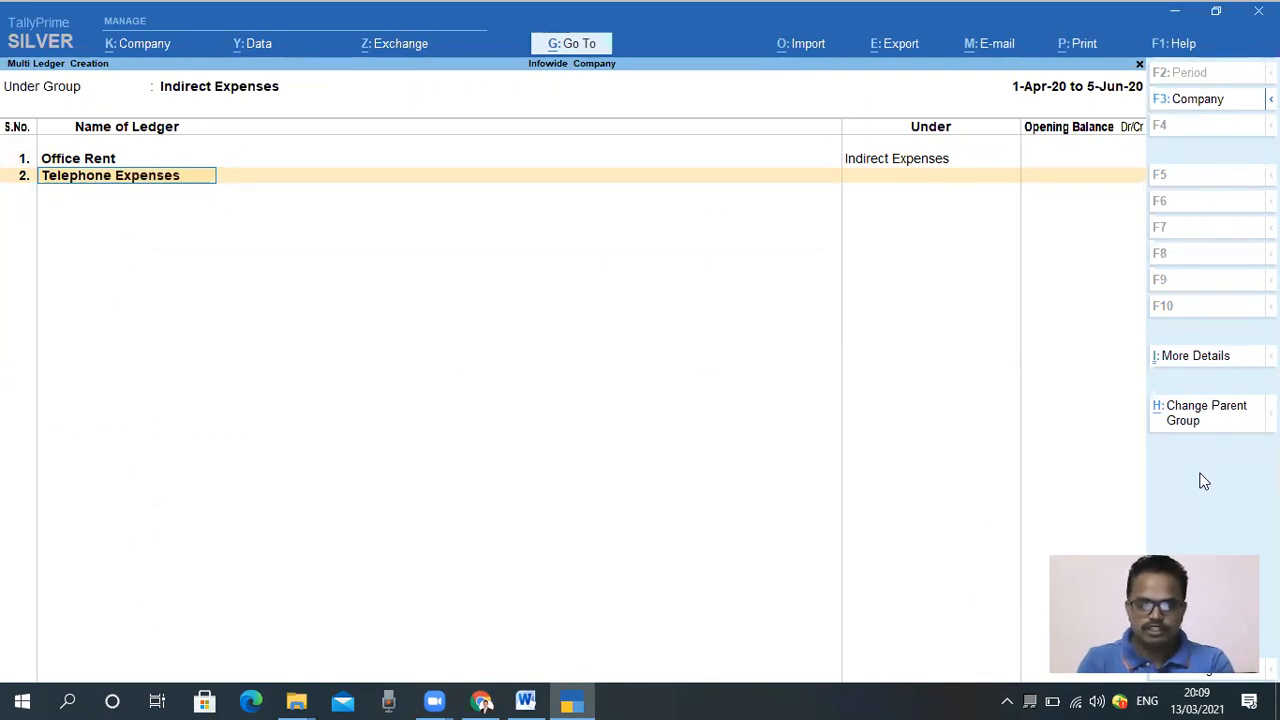
key(Return)
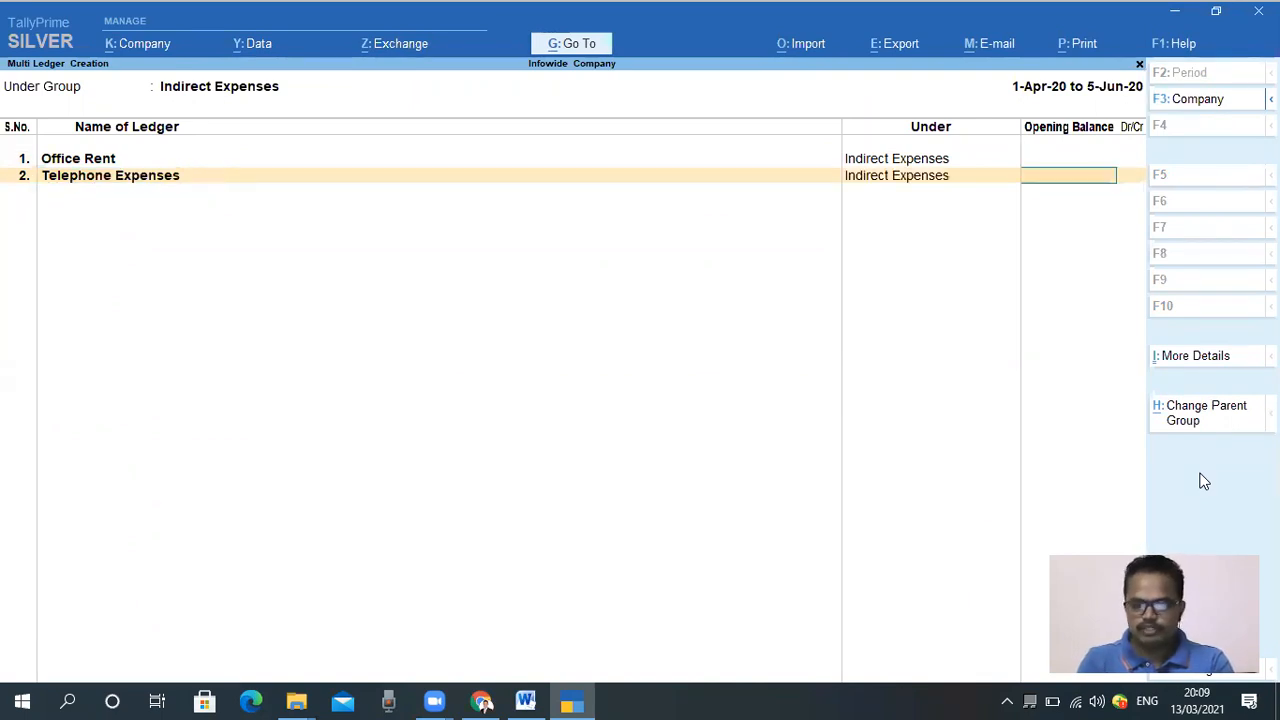
key(Return)
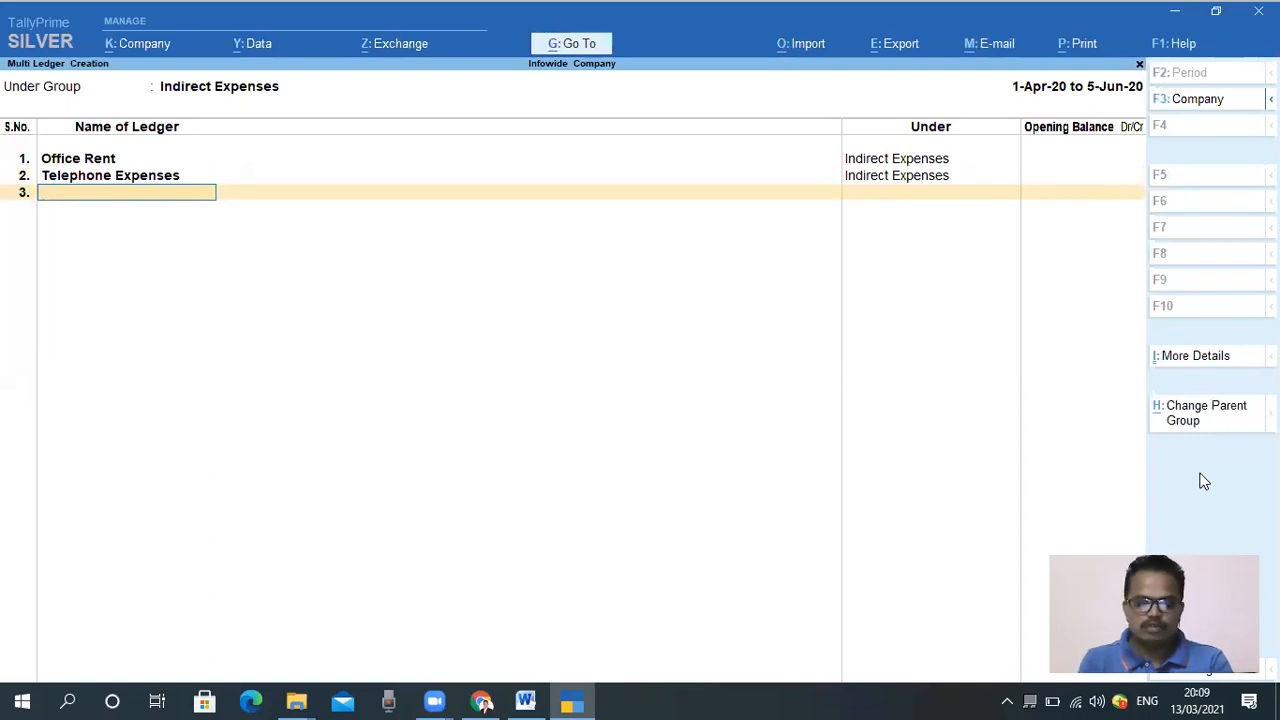
Add the ledgers Housekeeing Expenses and Repairs & Maintenance under Indirect Expenses, without opening balances
text(House)
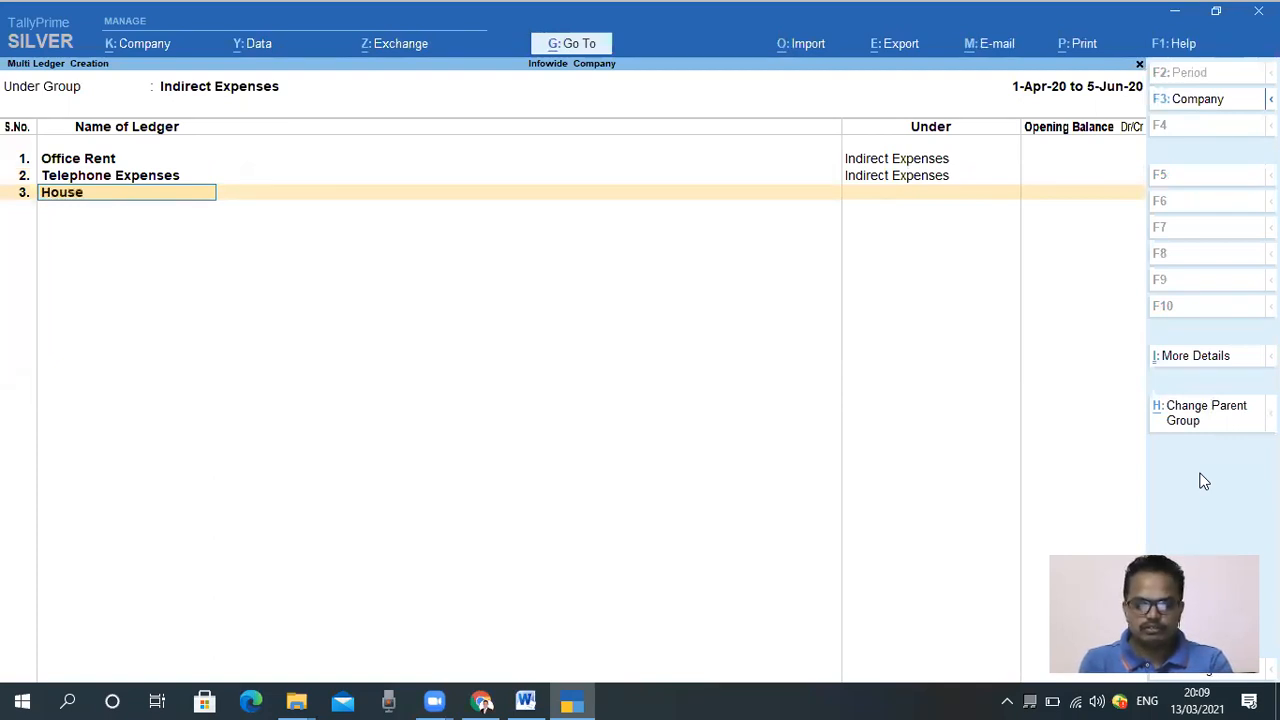
text(keeing Exp)
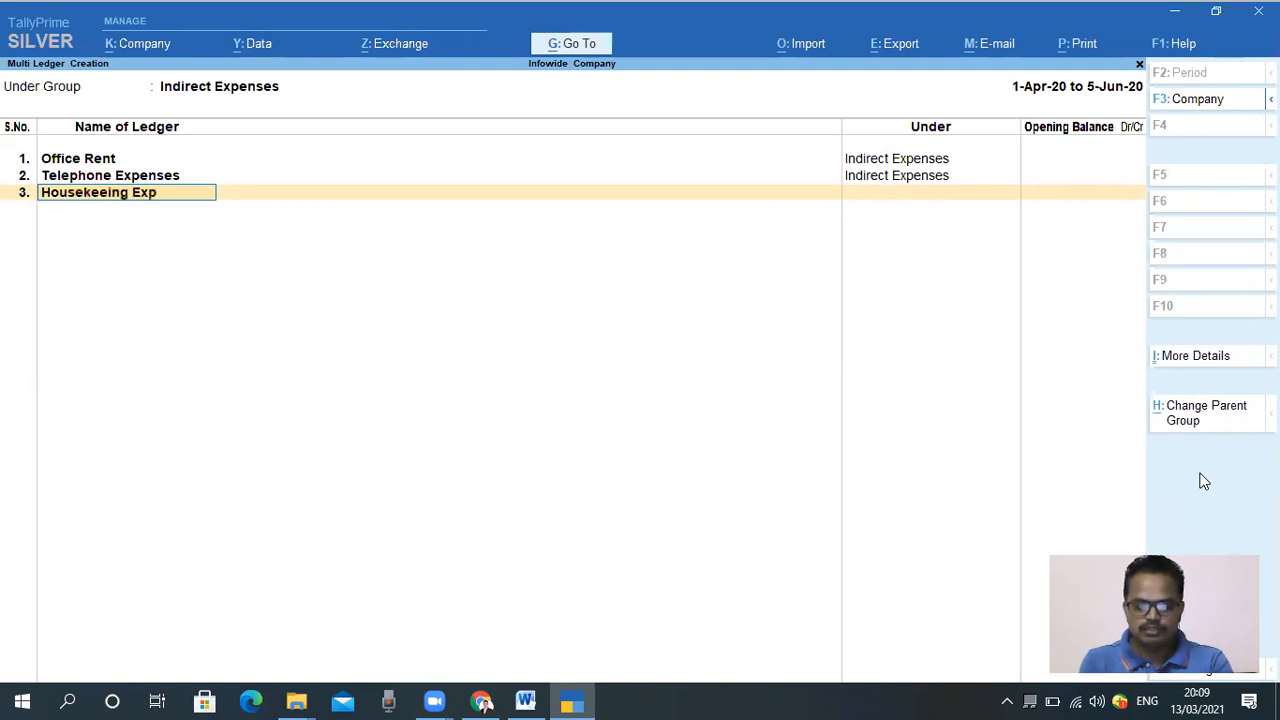
text(enses)
key(Return)
key(Return)
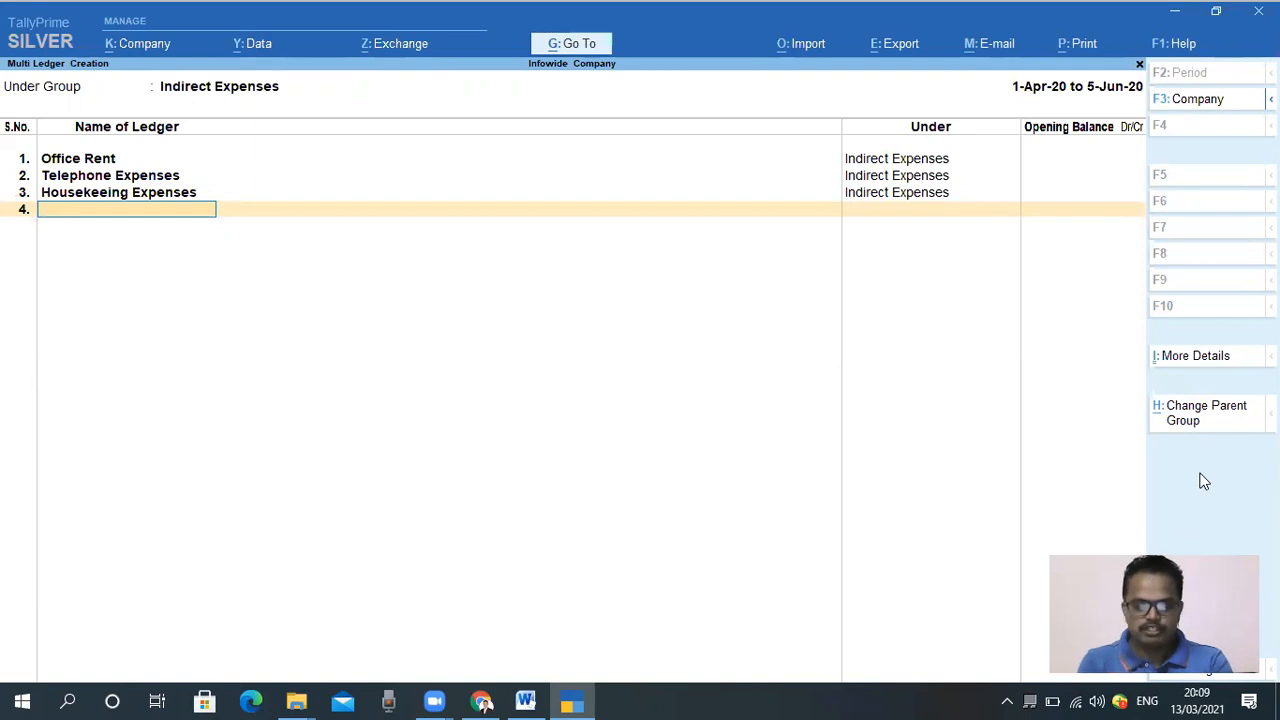
text(Repairs)
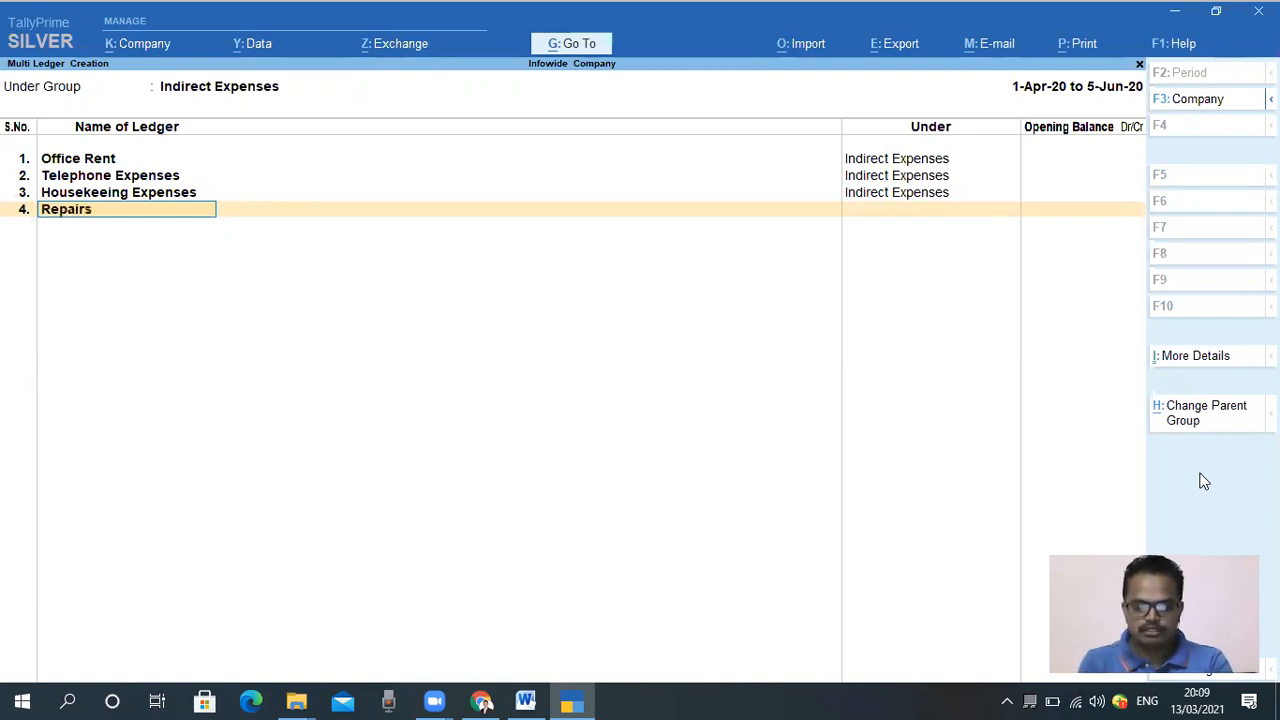
text( & Mainte)
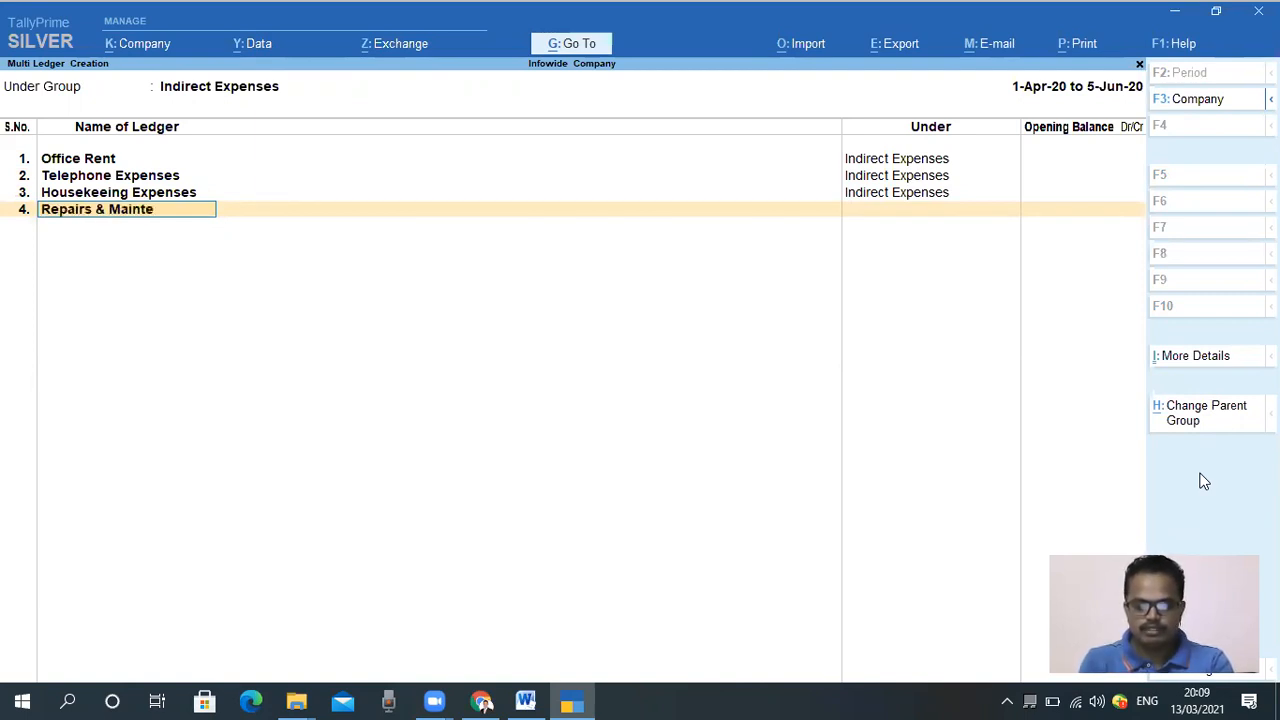
text(nance)
key(Return)
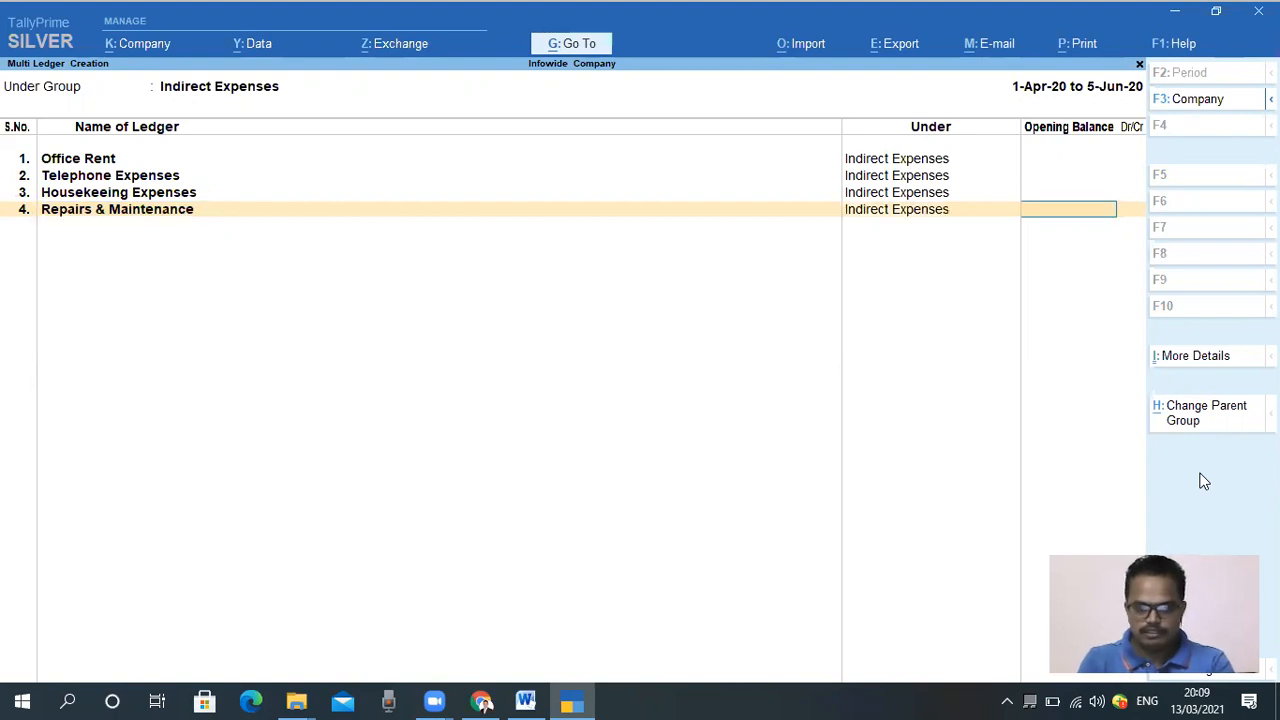
key(Return)
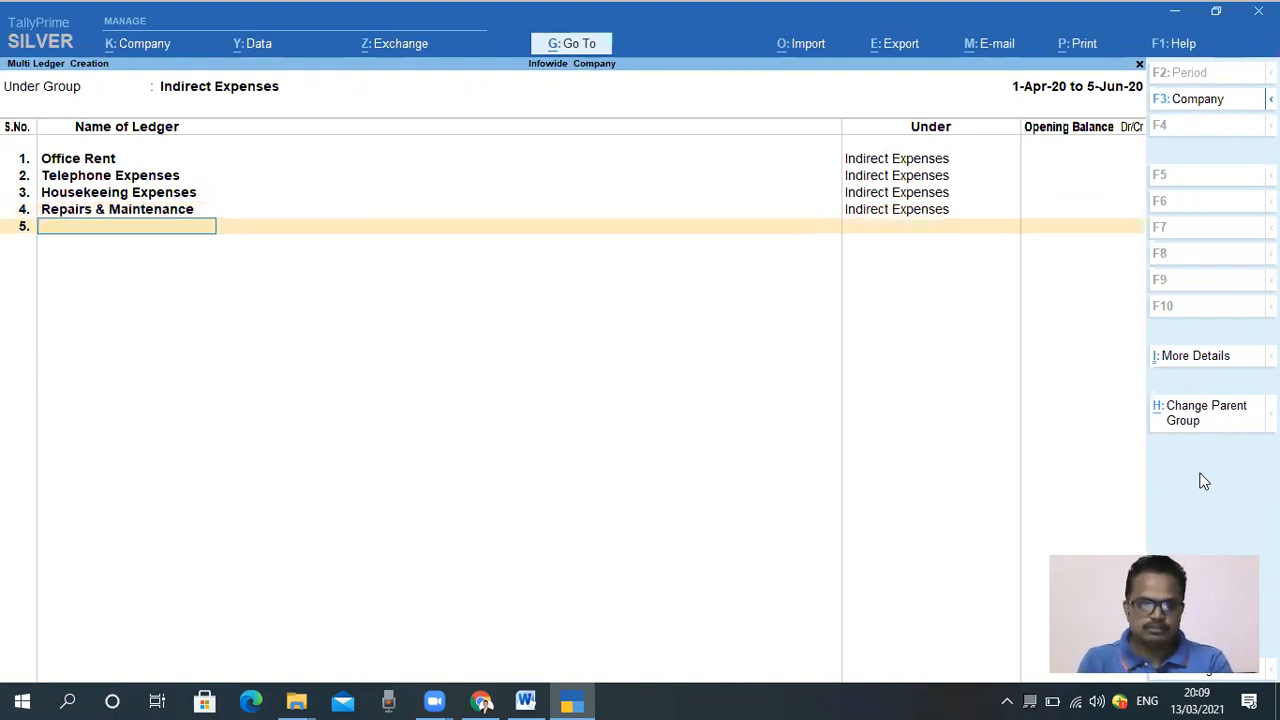
Add the ledgers Staff Welfare and Travelling Expenses under Indirect Expenses, without opening balances
text(Staff Welfare)
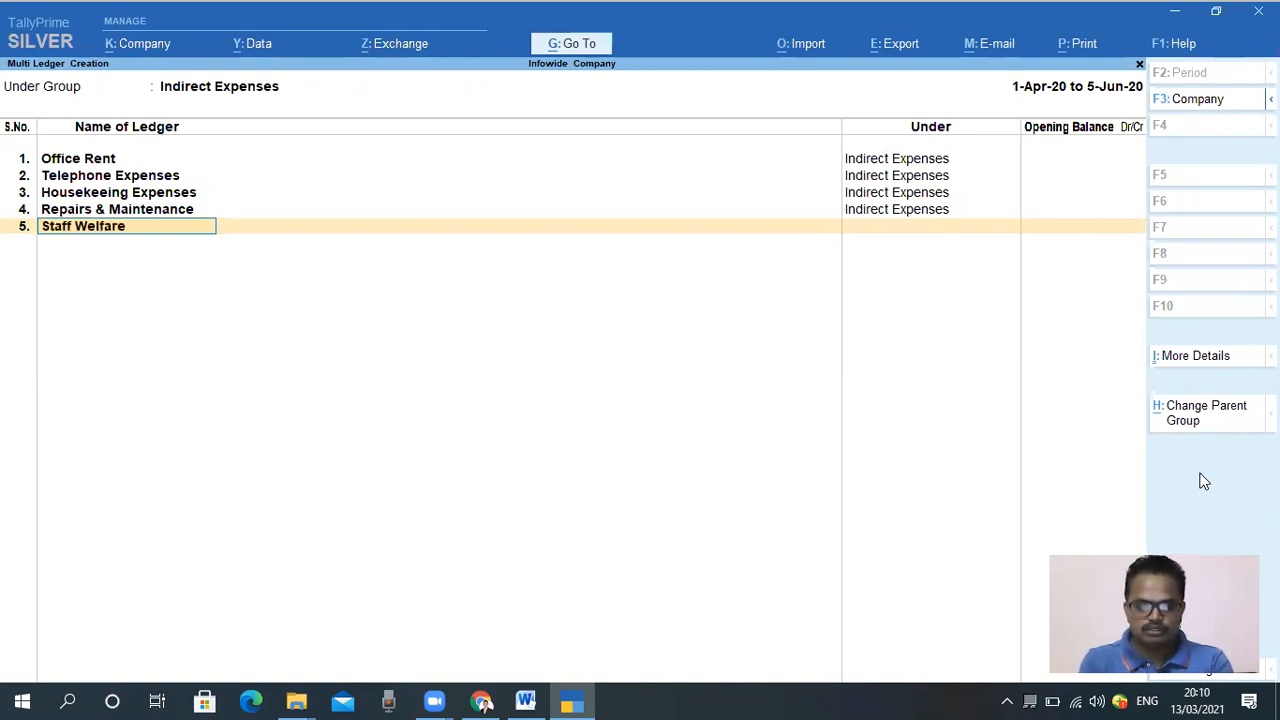
key(Return)
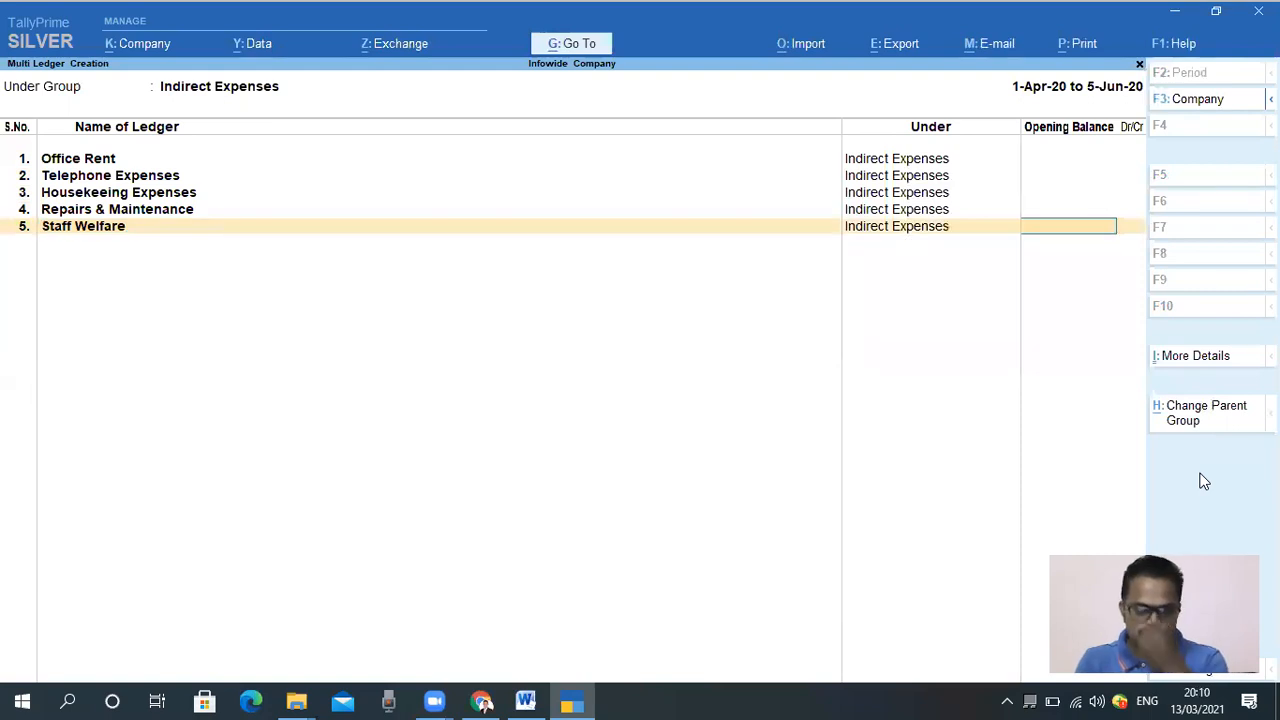
key(Return)
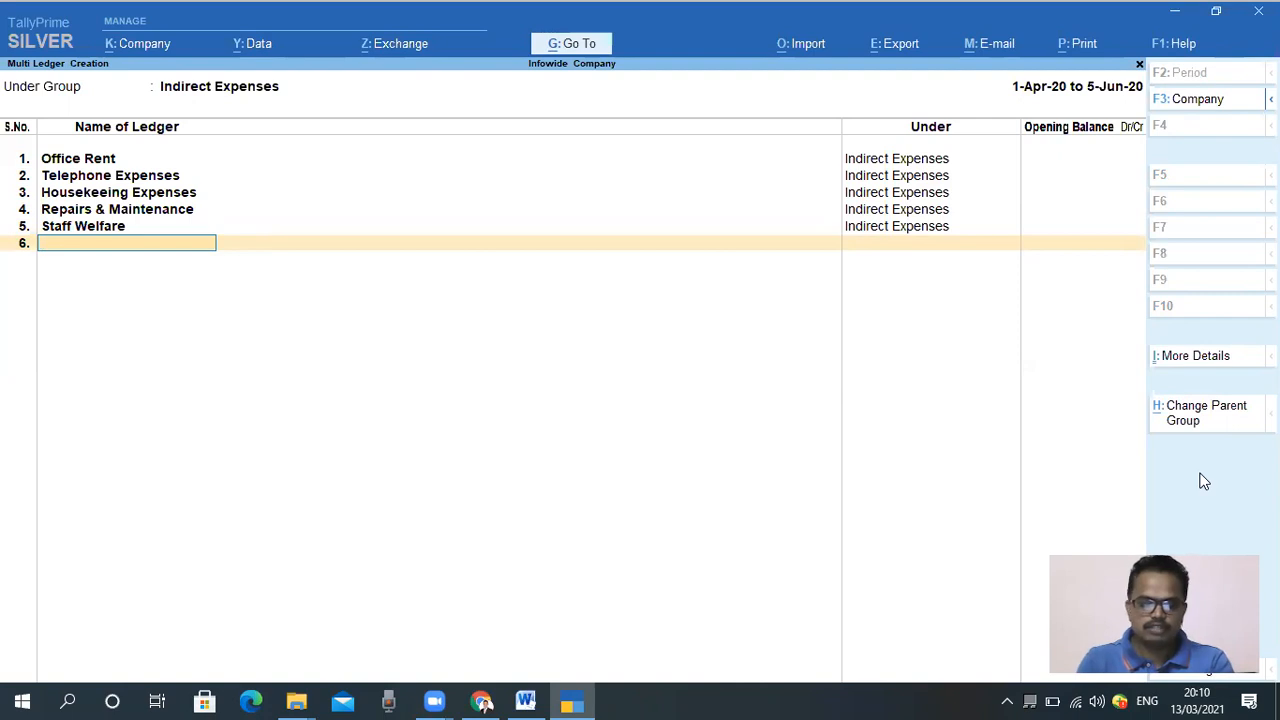
text(Travel)
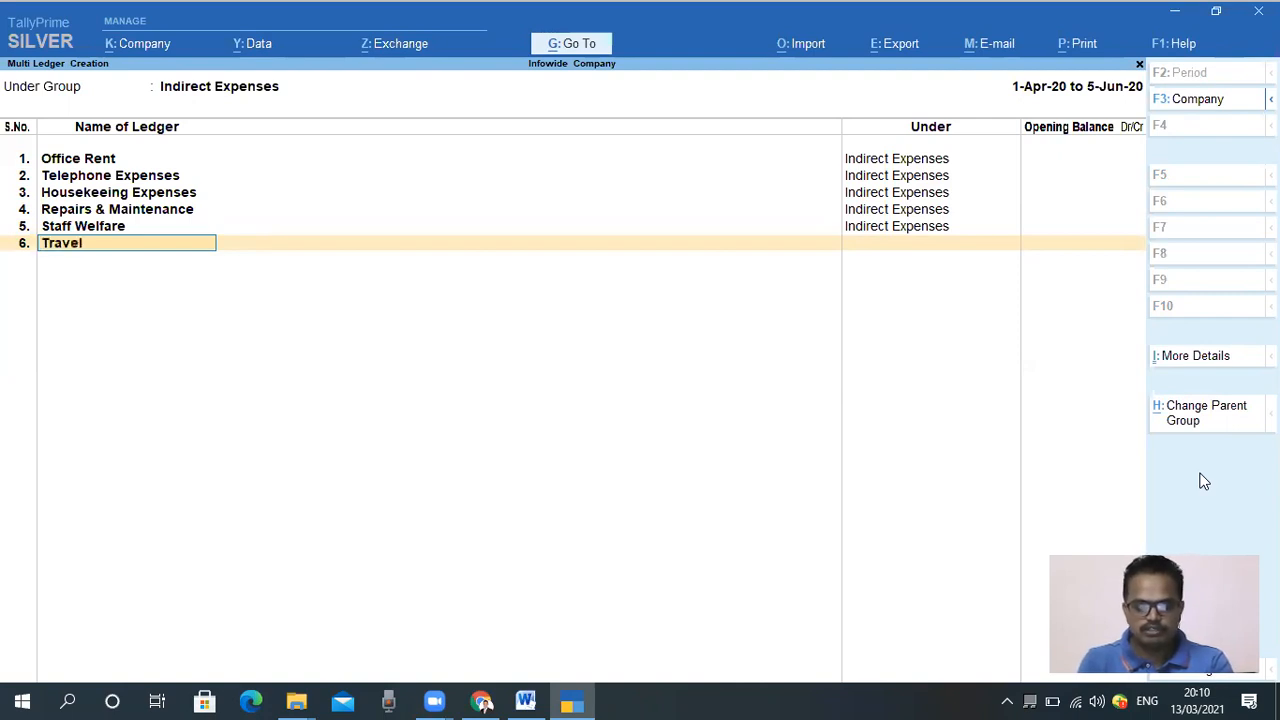
text(ling Expenses)
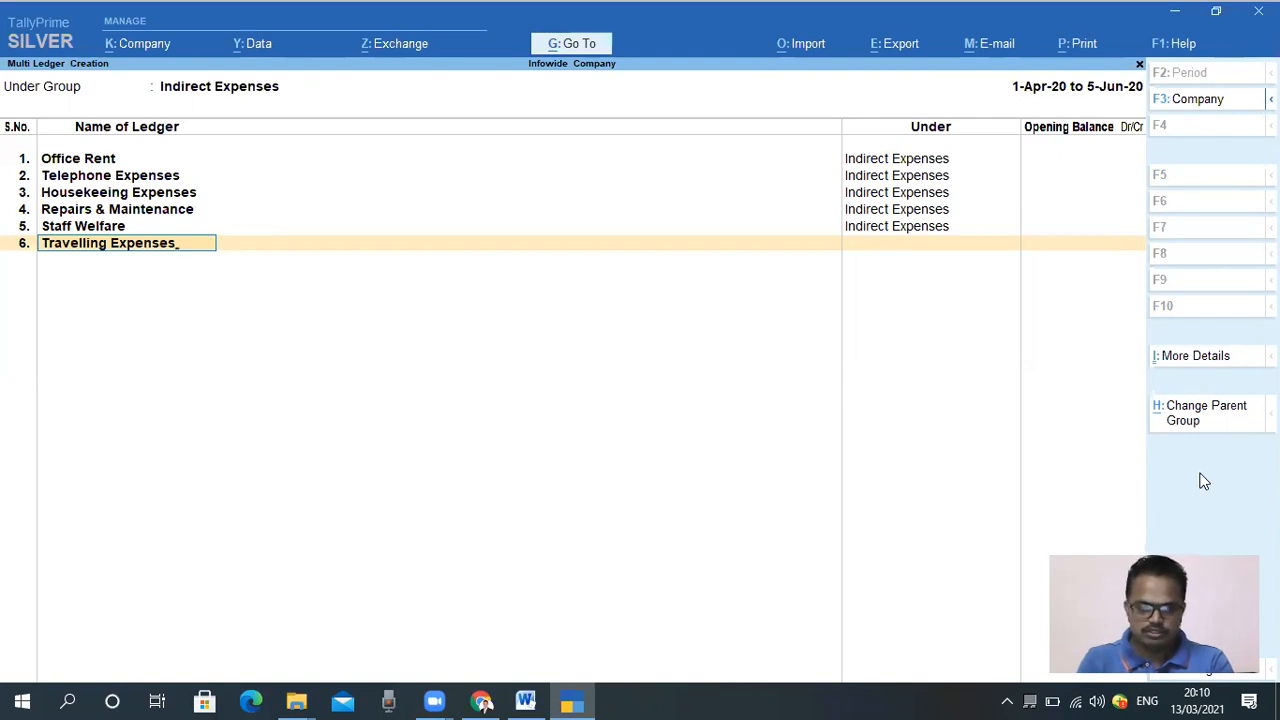
key(Return)
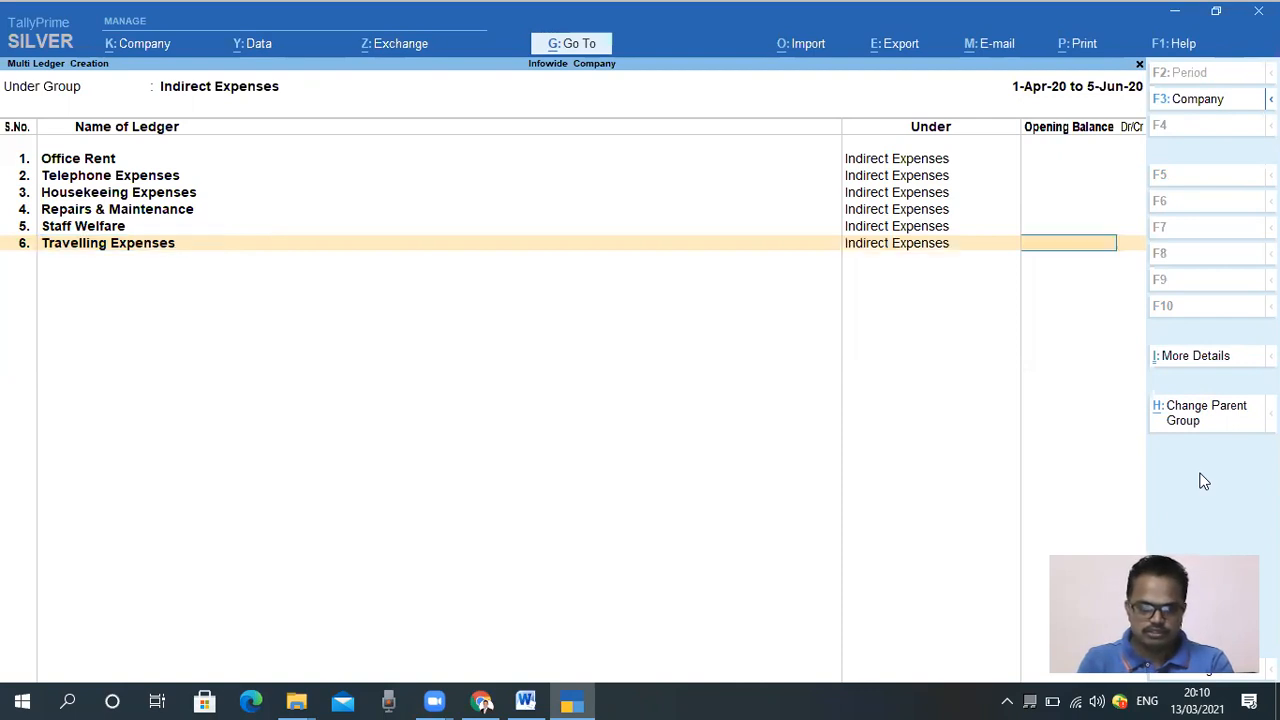
key(Return)
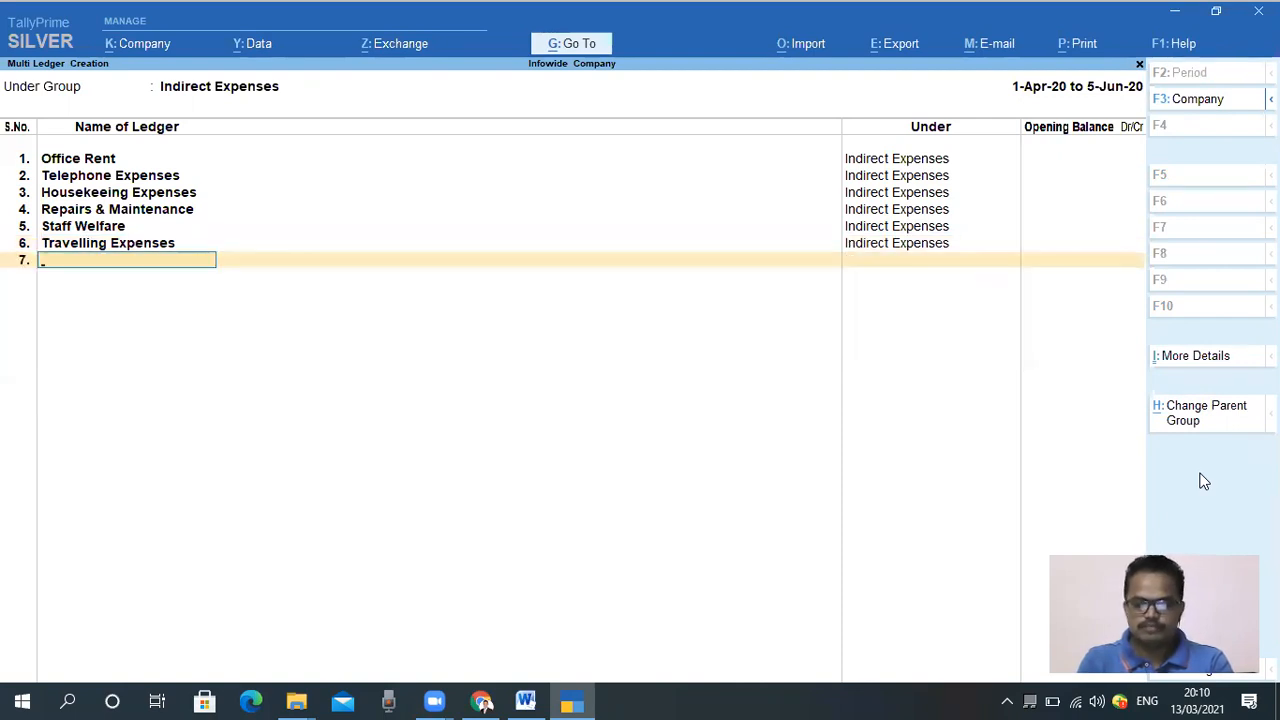
Add the ledgers Printing & Stationery and Other Misc Expenses without opening balances, and save the multi-ledger creation
text(Printing)
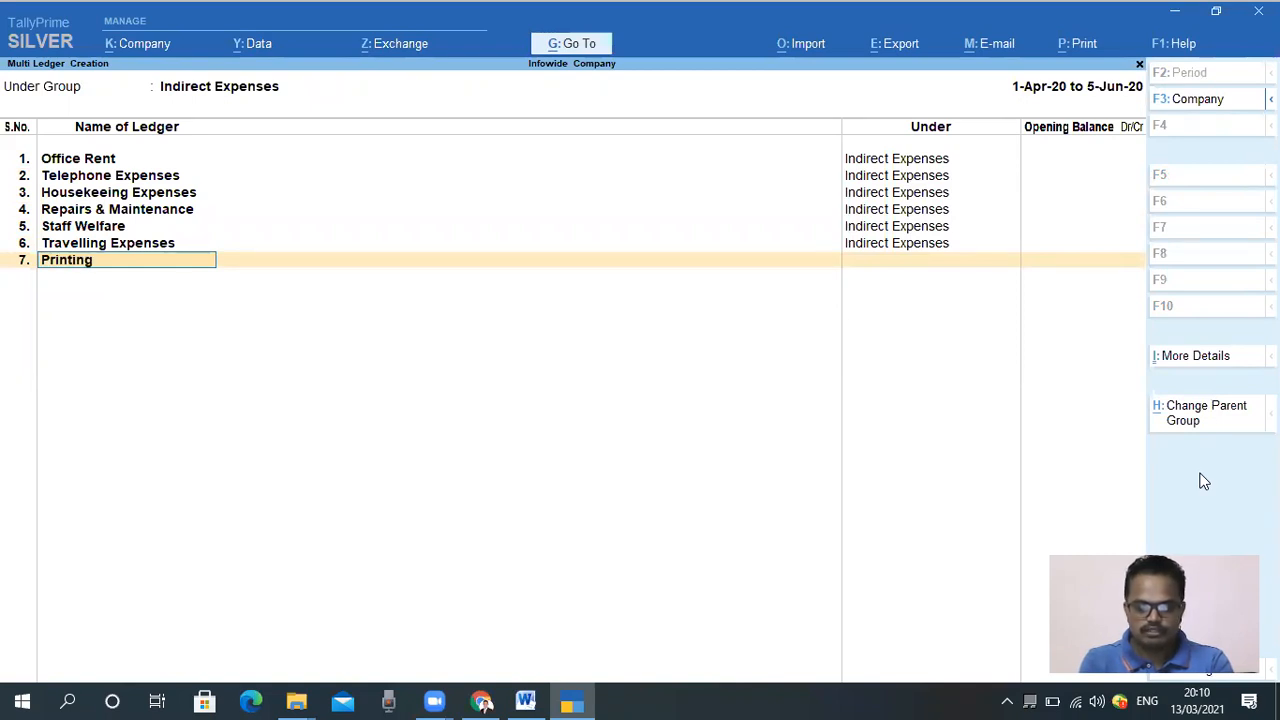
text( & Stationery)
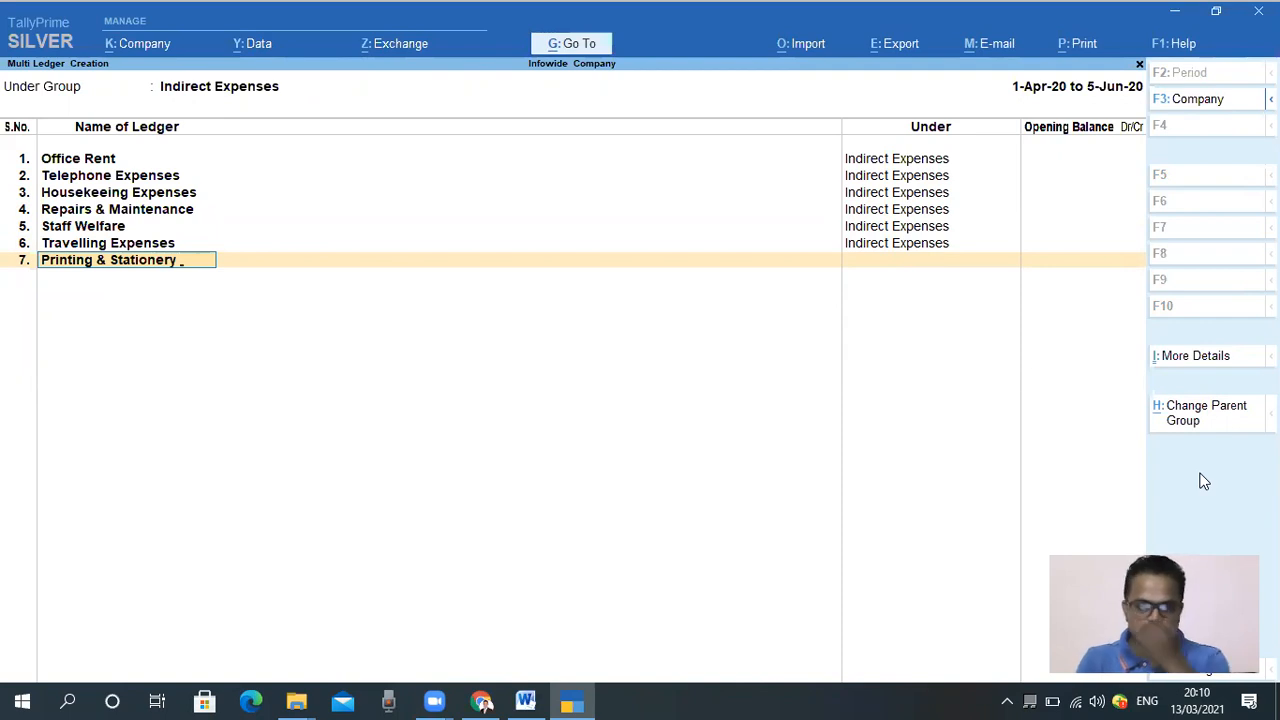
key(Return)
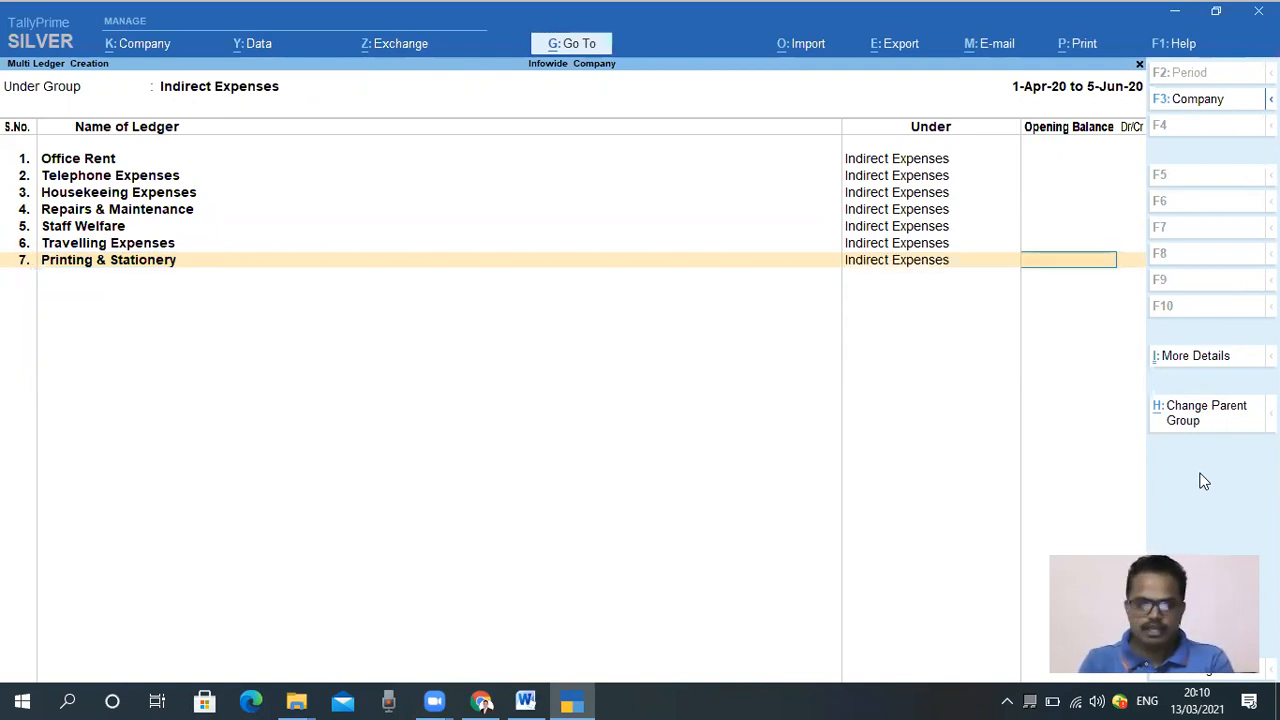
key(Return)
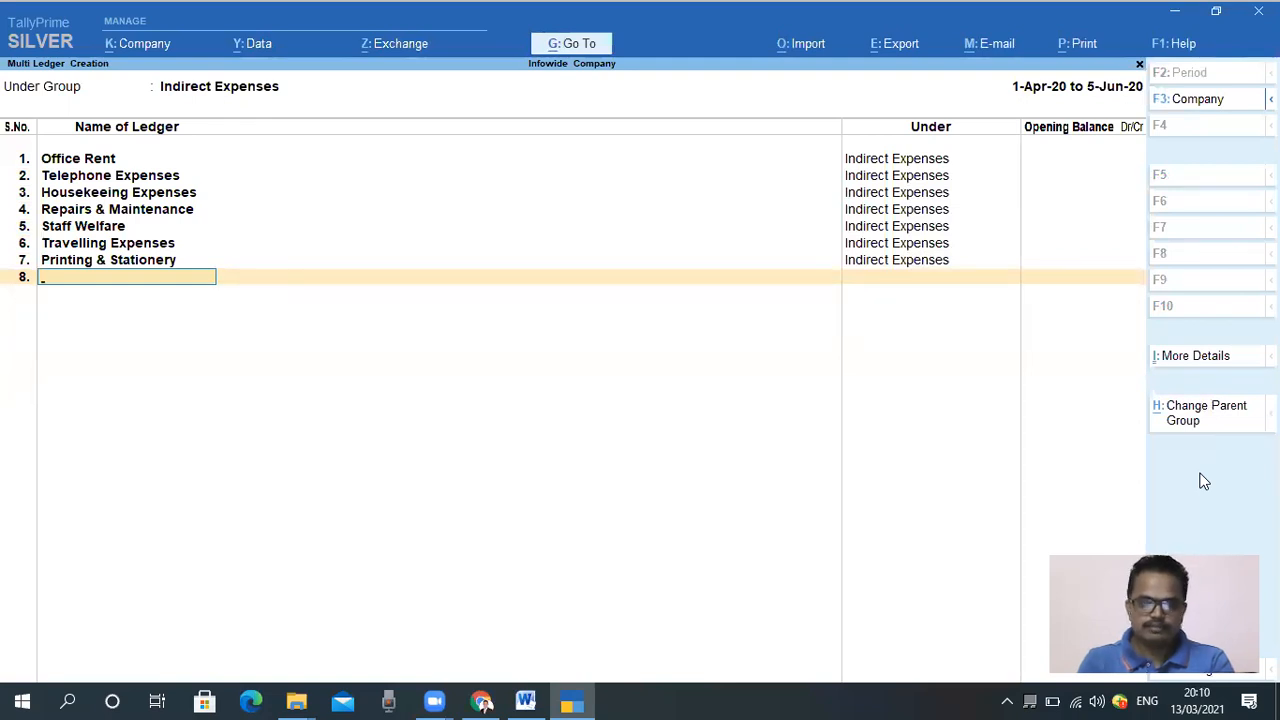
text(Other Misc )
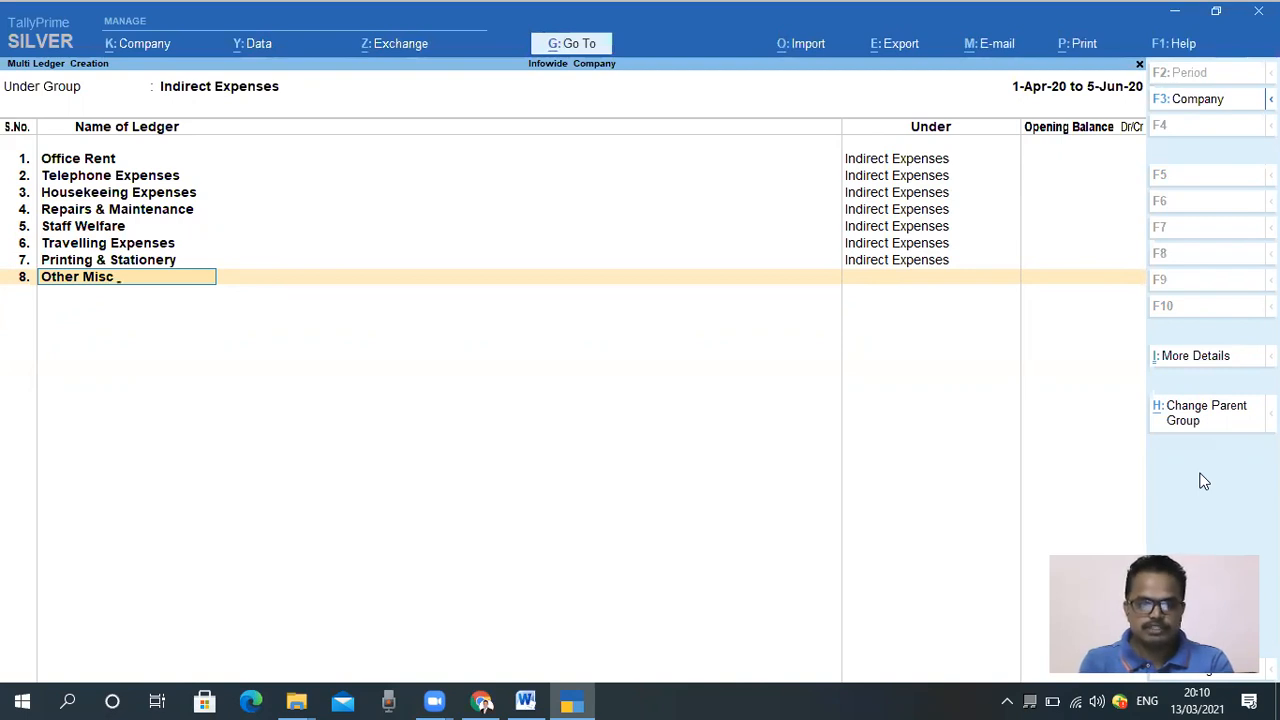
text(Expenses)
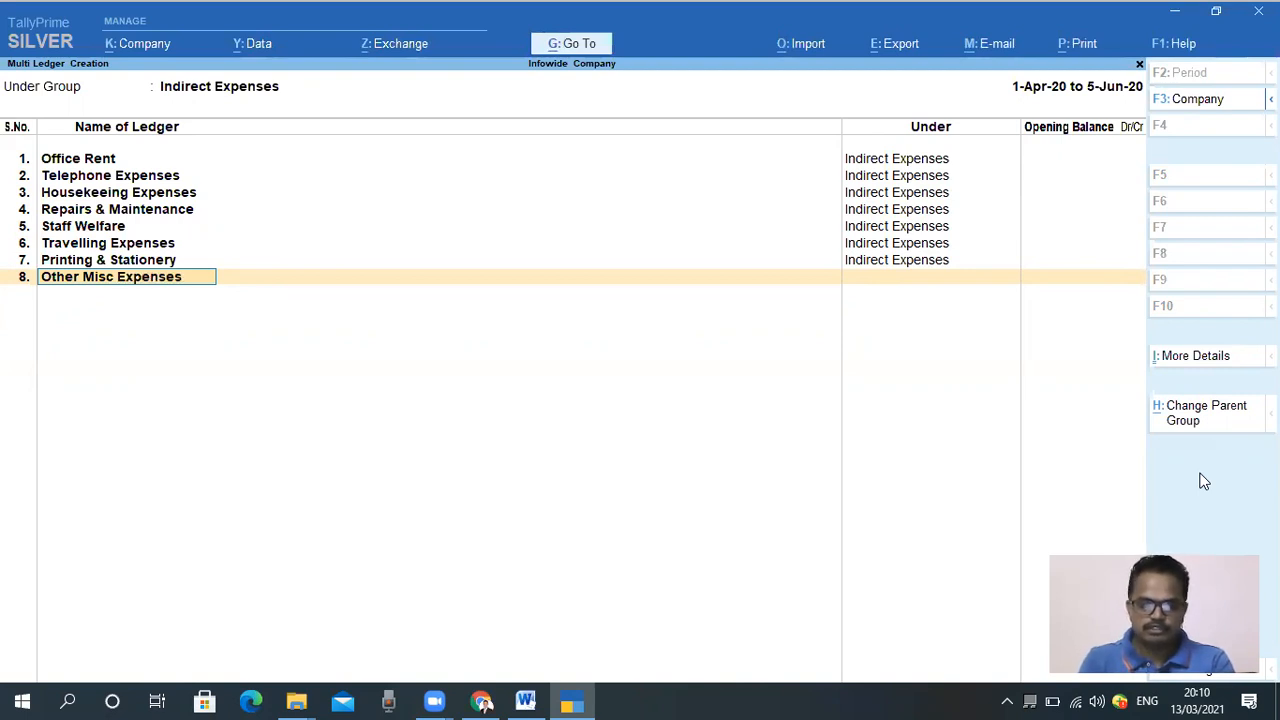
key(Return)
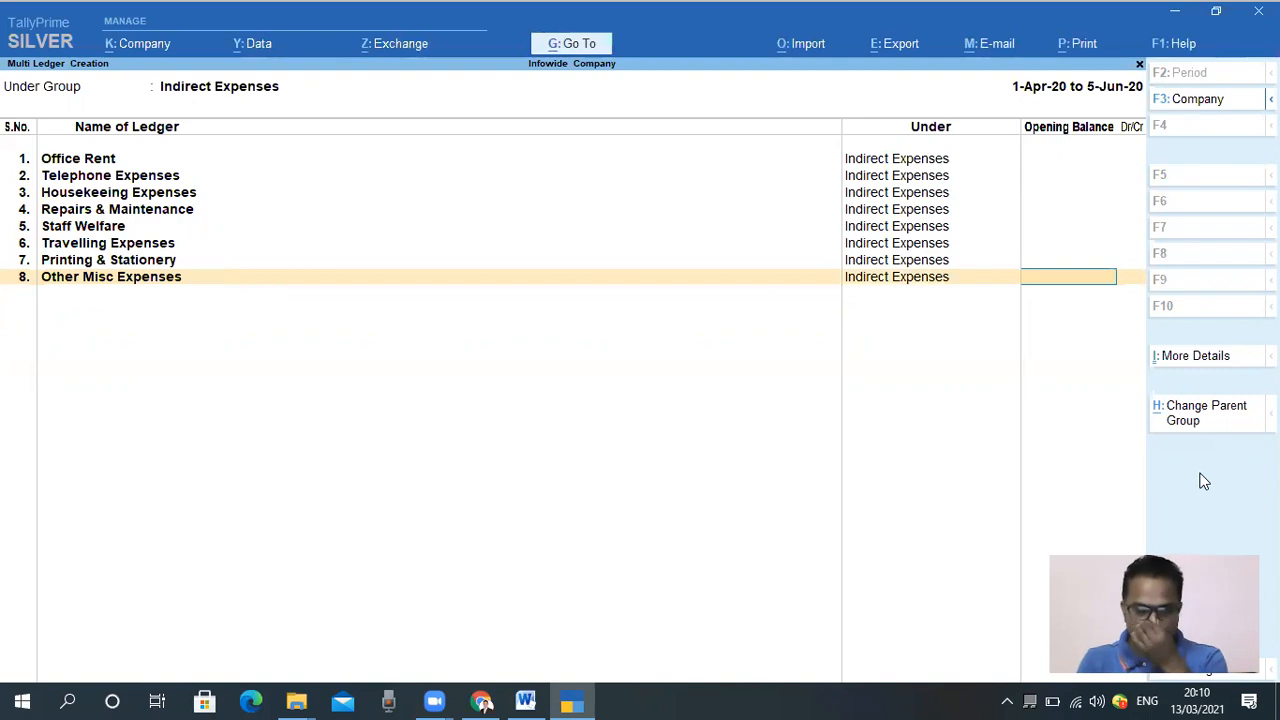
key(Return)
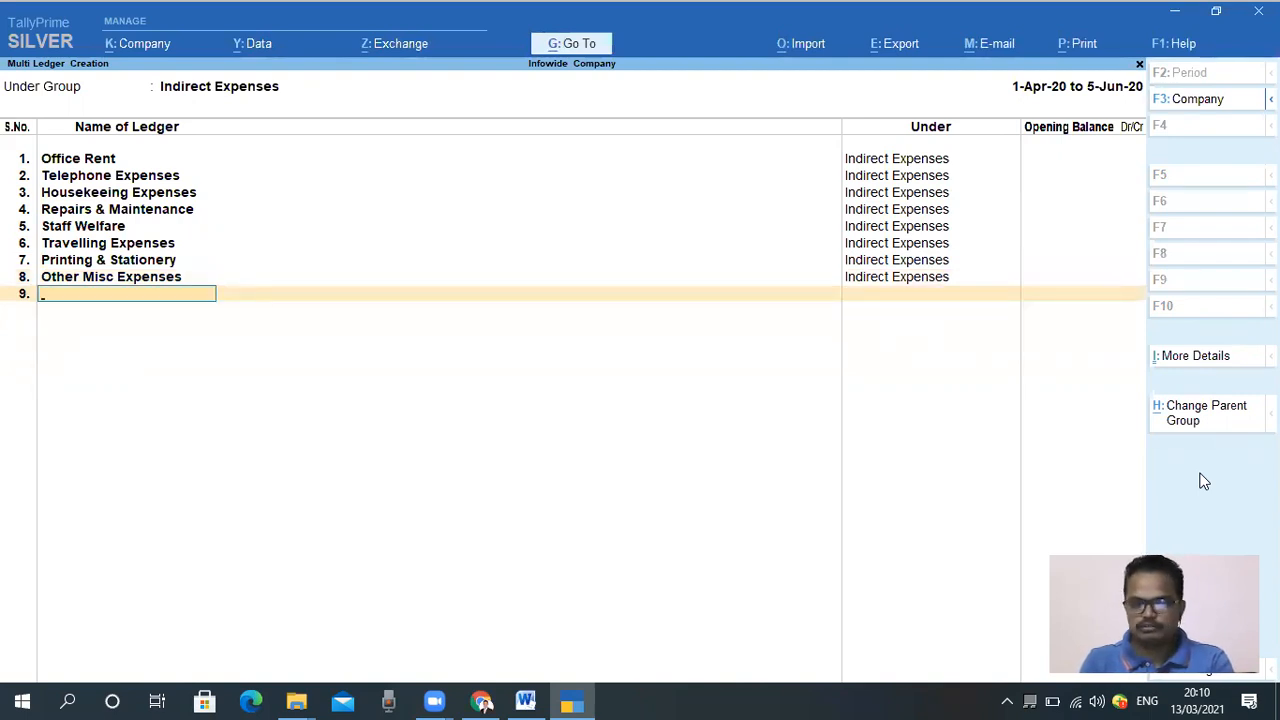
key(Return)
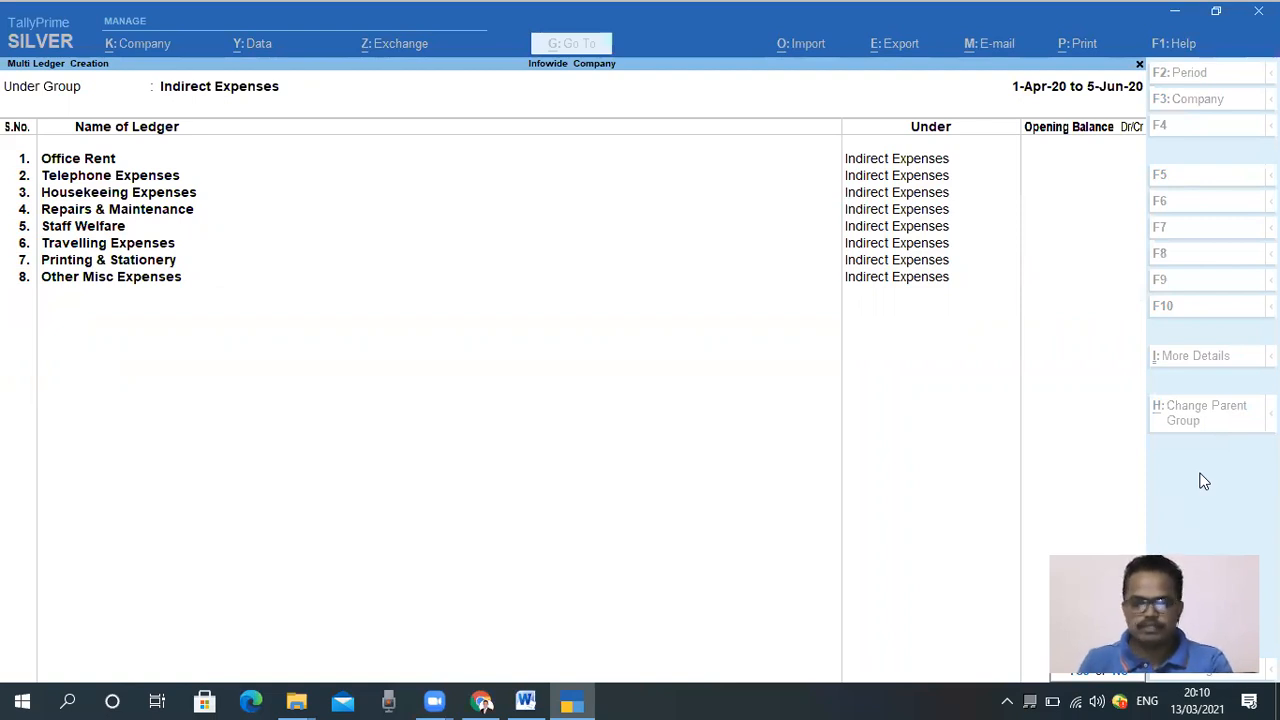
key(Return)
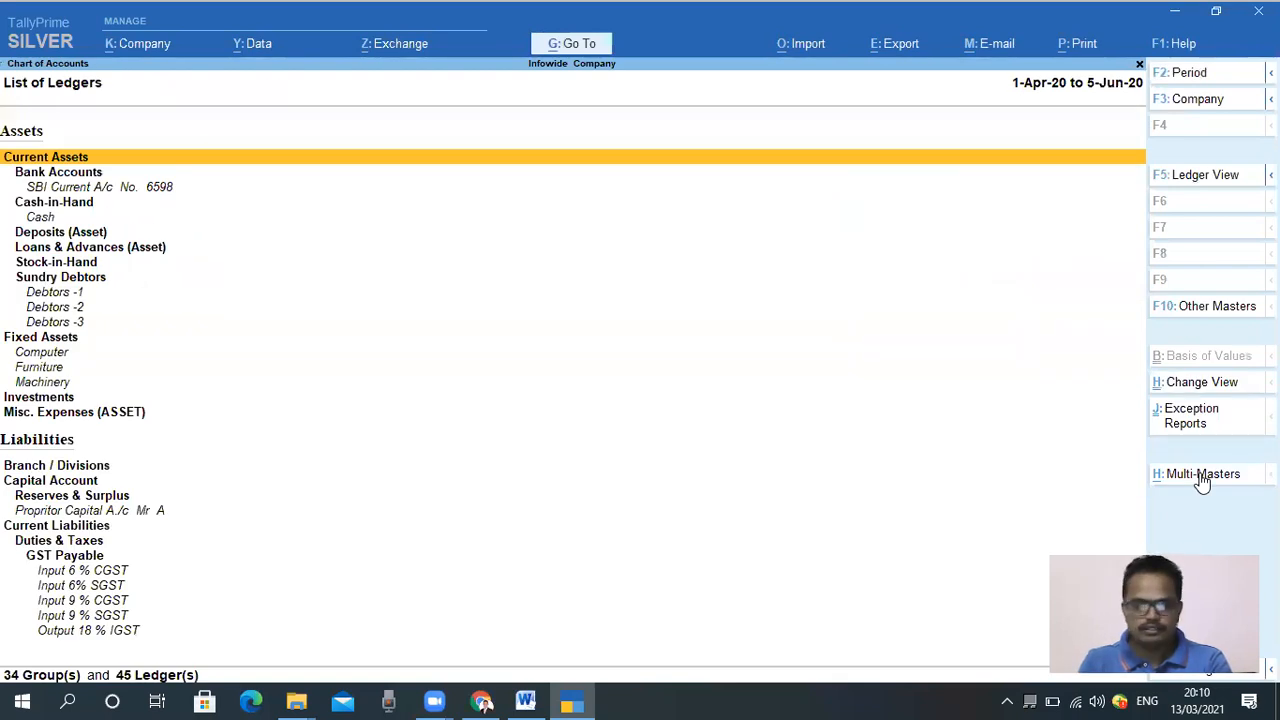
Look through the list of ledgers down to the Expenses and Income sections to check the ledgers under Indirect Expenses
key(Down)
key(Down)
key(Down)
key(Down)
key(Down)
key(Down)
key(Down)
key(Down)
key(Down)
key(Down)
key(Down)
key(Down)
key(Down)
key(Down)
key(Down)
key(Down)
key(Down)
key(Down)
key(Down)
key(Down)
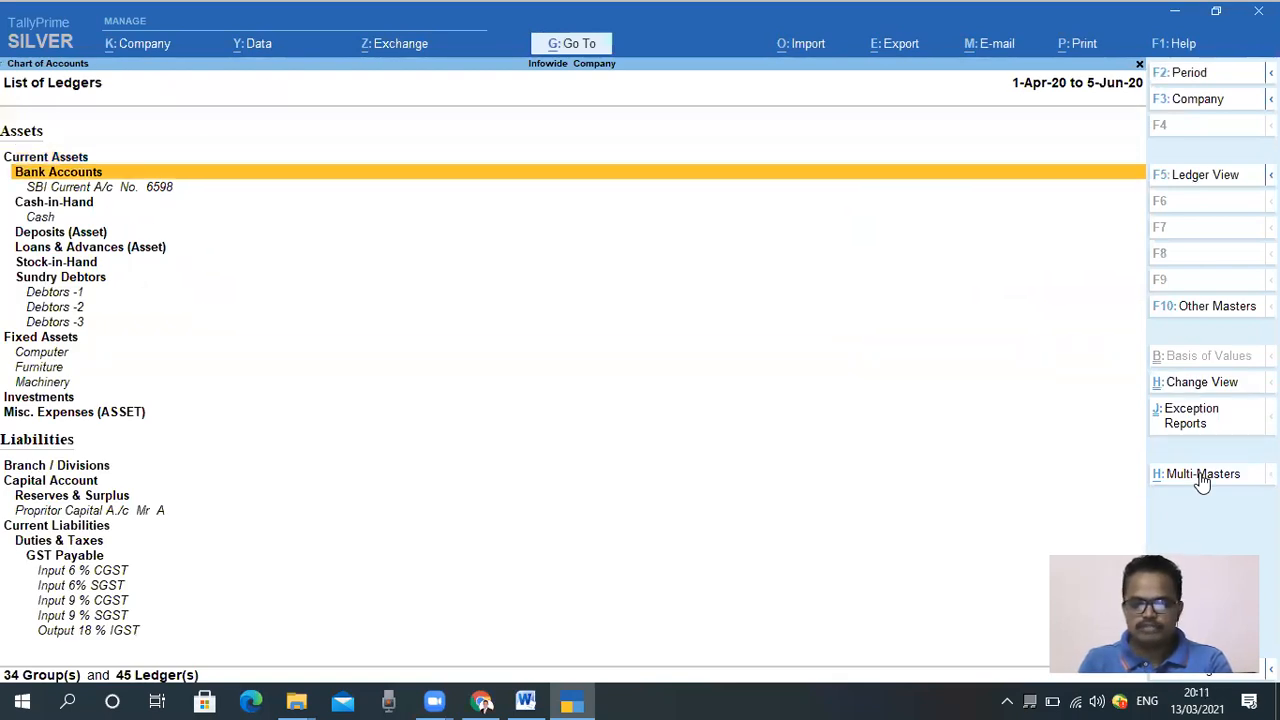
key(Down)
key(Down)
key(Down)
key(Down)
key(Down)
key(Down)
key(Down)
key(Down)
key(Down)
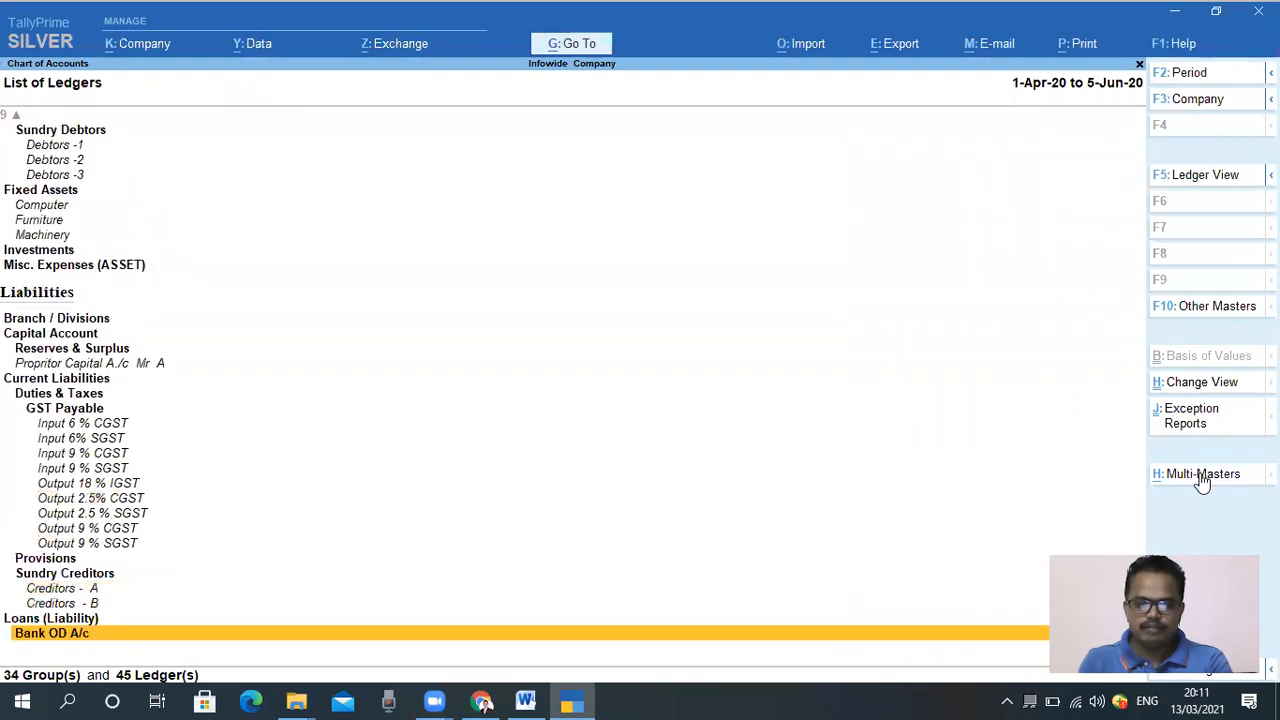
key(Down)
key(Down)
key(Down)
key(Down)
key(Down)
key(Down)
key(Down)
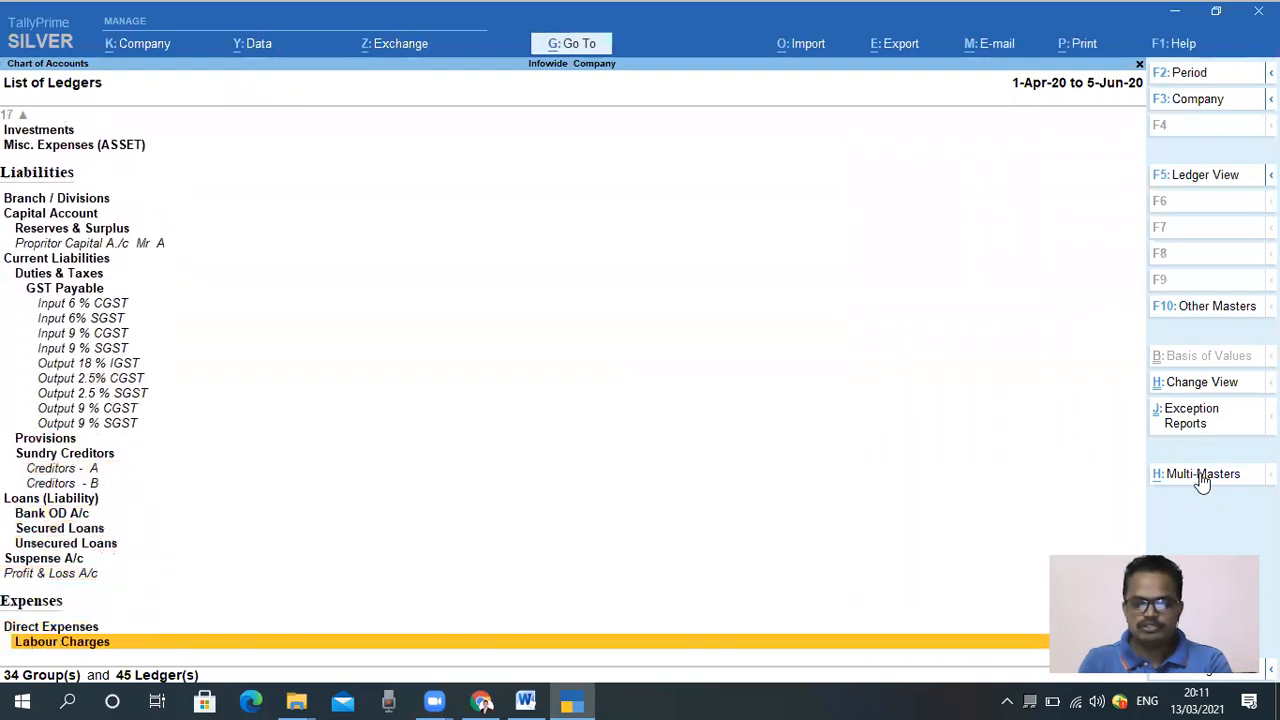
key(Down)
key(Down)
key(Down)
key(Down)
key(Down)
key(Down)
key(Down)
key(Down)
key(Down)
key(Down)
key(Down)
key(Down)
key(Down)
key(Down)
key(Down)
key(Down)
key(Down)
key(Down)
key(Down)
key(Down)
key(Up)
key(Up)
key(Up)
key(Up)
key(Up)
key(Up)
key(Up)
key(Up)
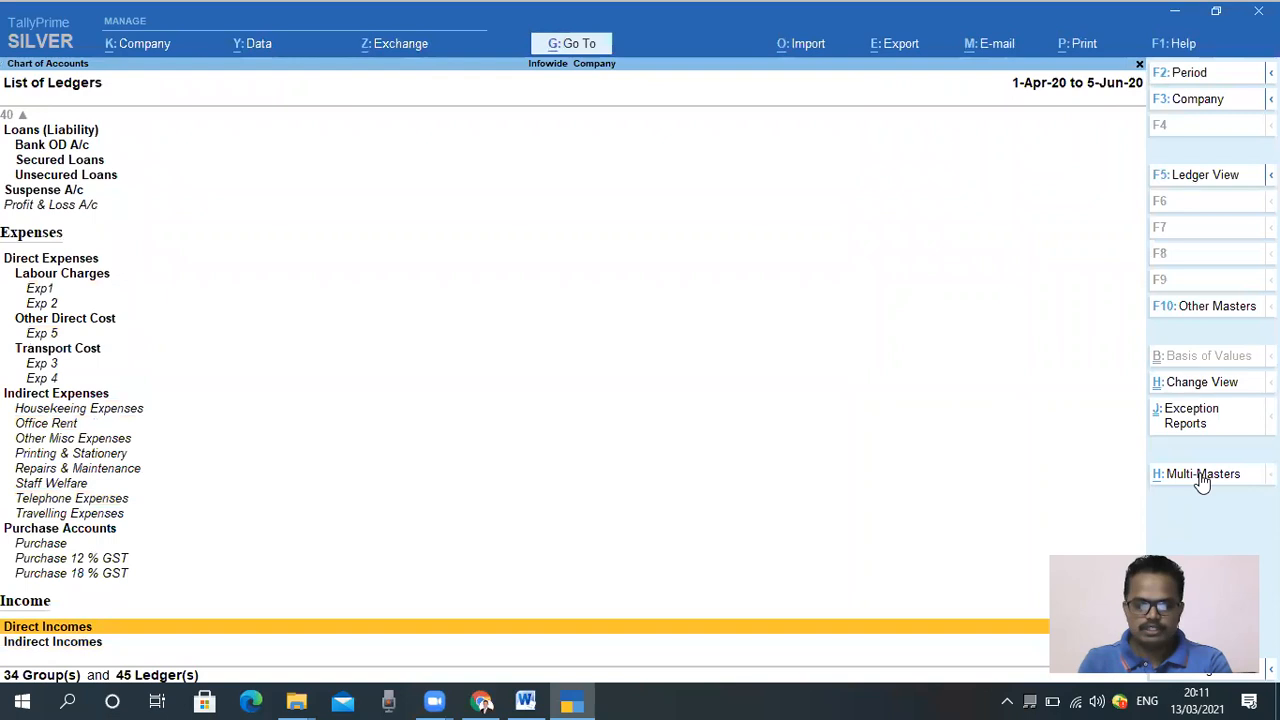
Open the Housekeeing Expenses ledger for alteration from the list of ledgers, keeping it under Indirect Expenses
key(Up)
key(Up)
key(Up)
key(Up)
key(Up)
key(Return)
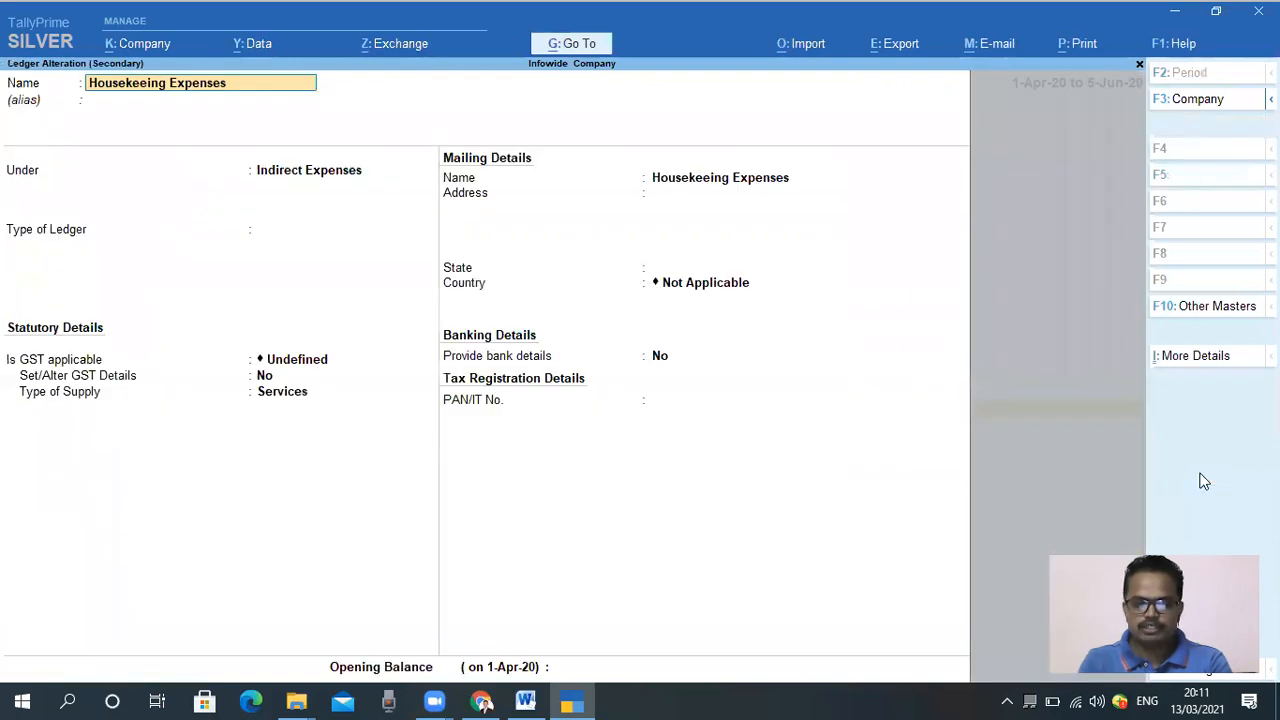
key(Return)
key(Return)
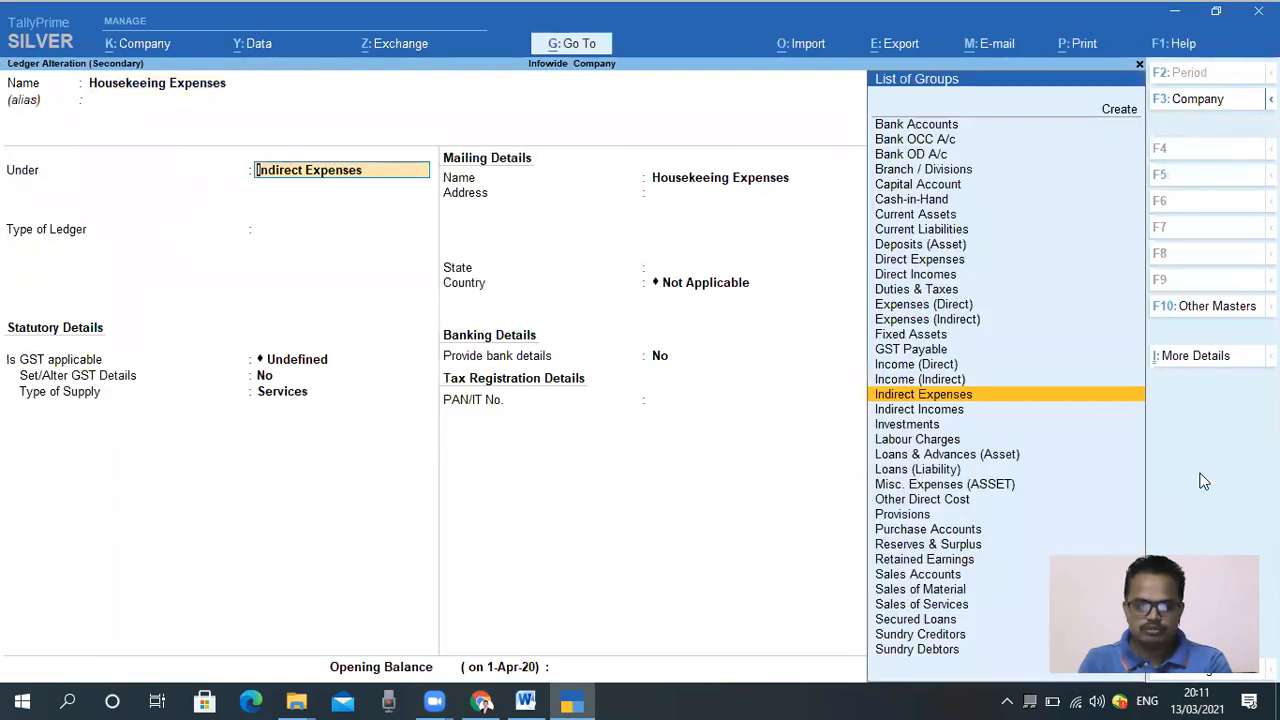
key(Return)
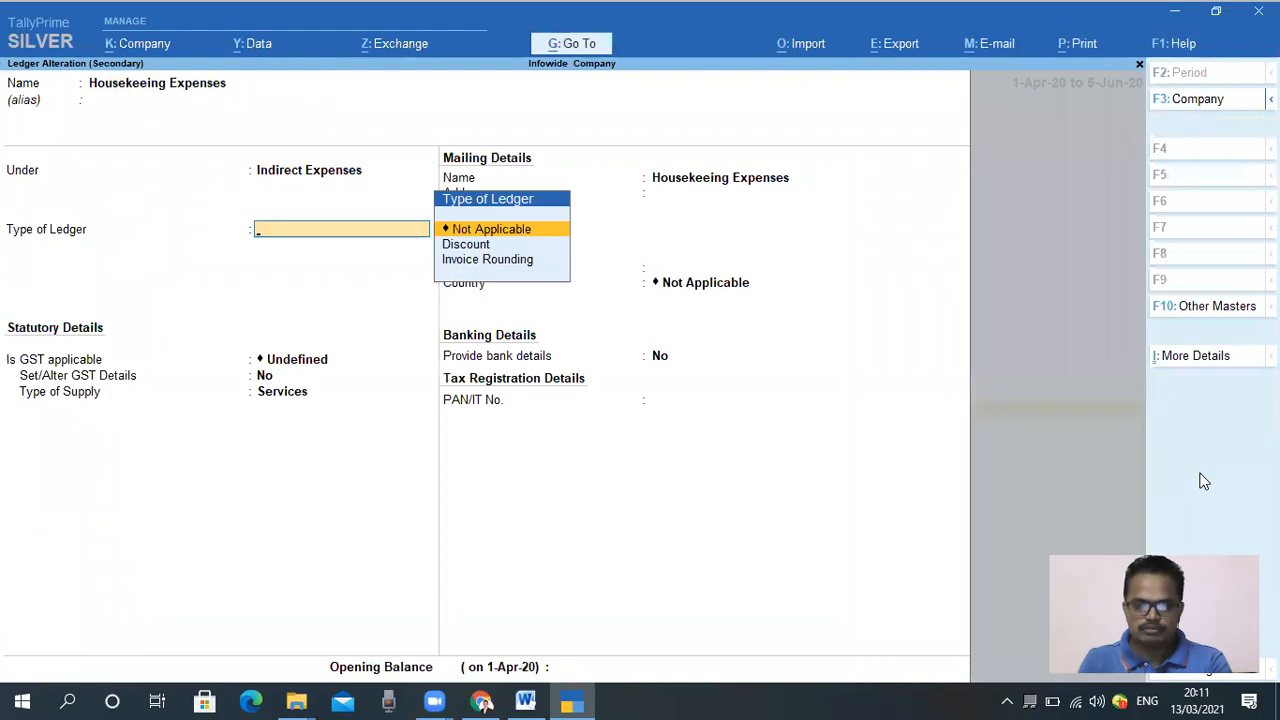
Set the type of ledger to Not Applicable for Housekeeing Expenses and go through its remaining details down to the opening balance
key(Return)
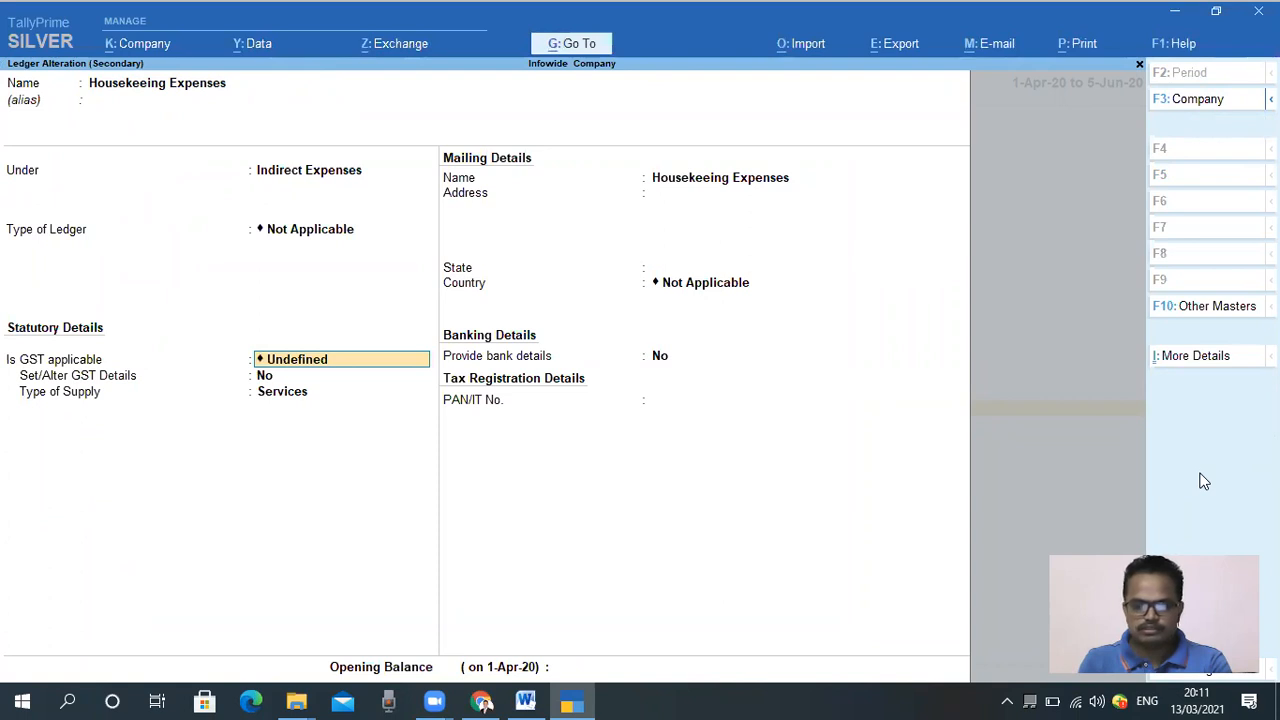
key(Return)
key(BackSpace)
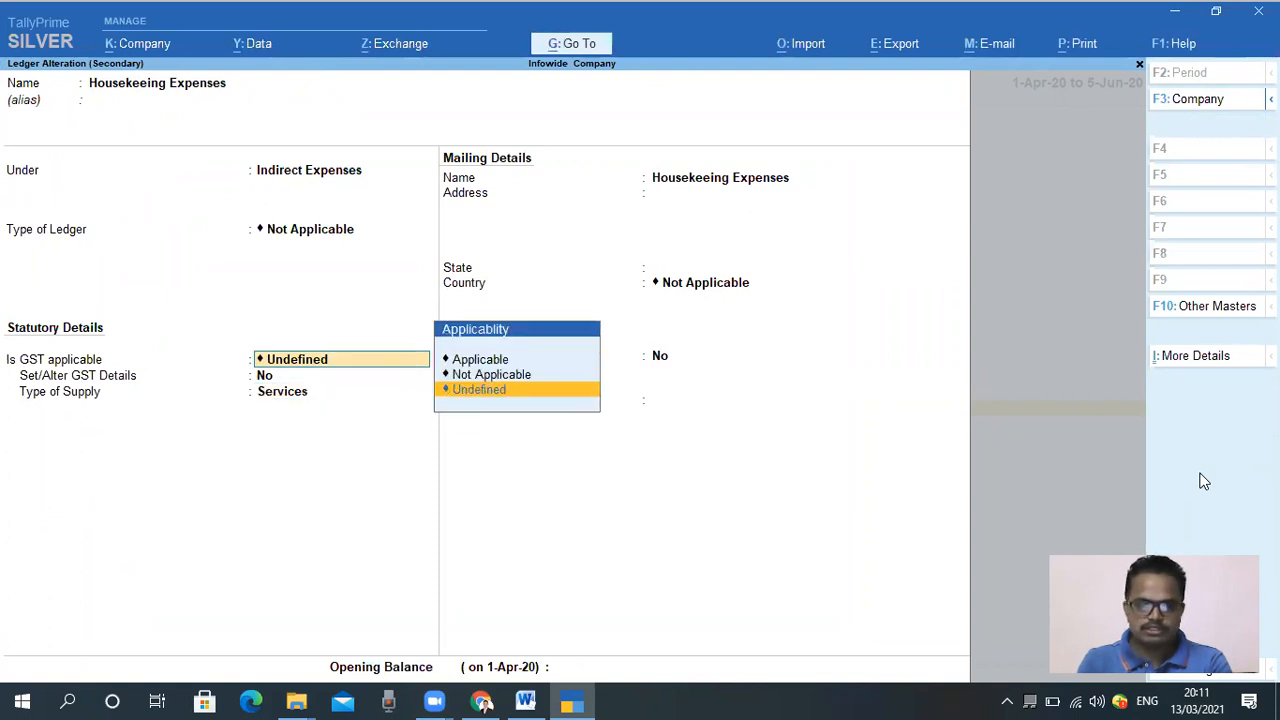
key(BackSpace)
key(BackSpace)
key(Return)
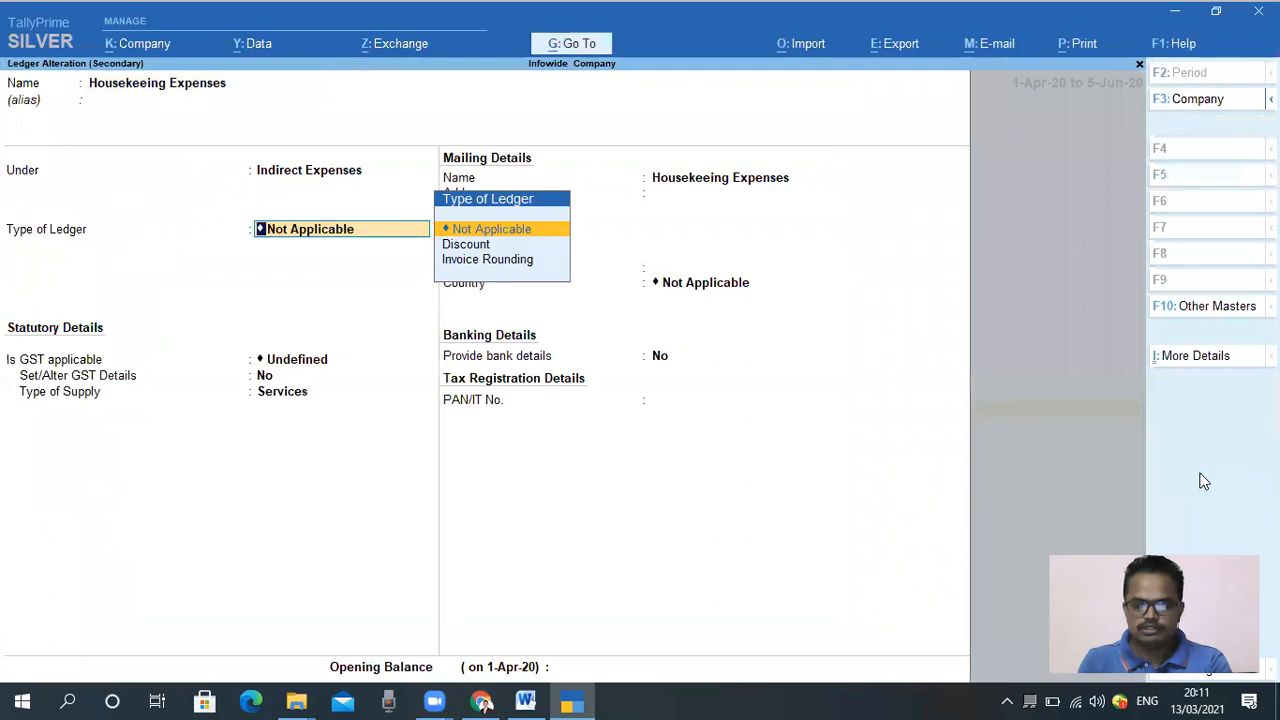
key(Return)
key(Return)
key(Return)
key(Return)
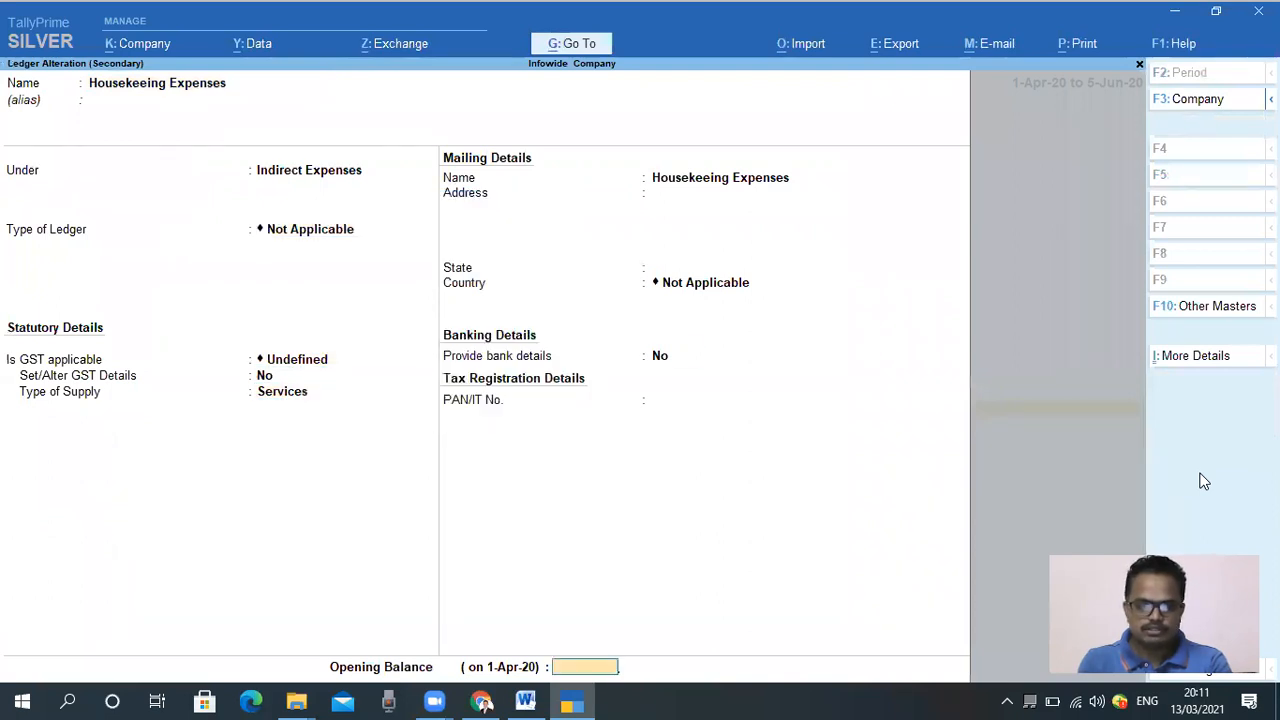
Check the ledger configuration and the Enable Cost Centres setting in the company features
key(F12)
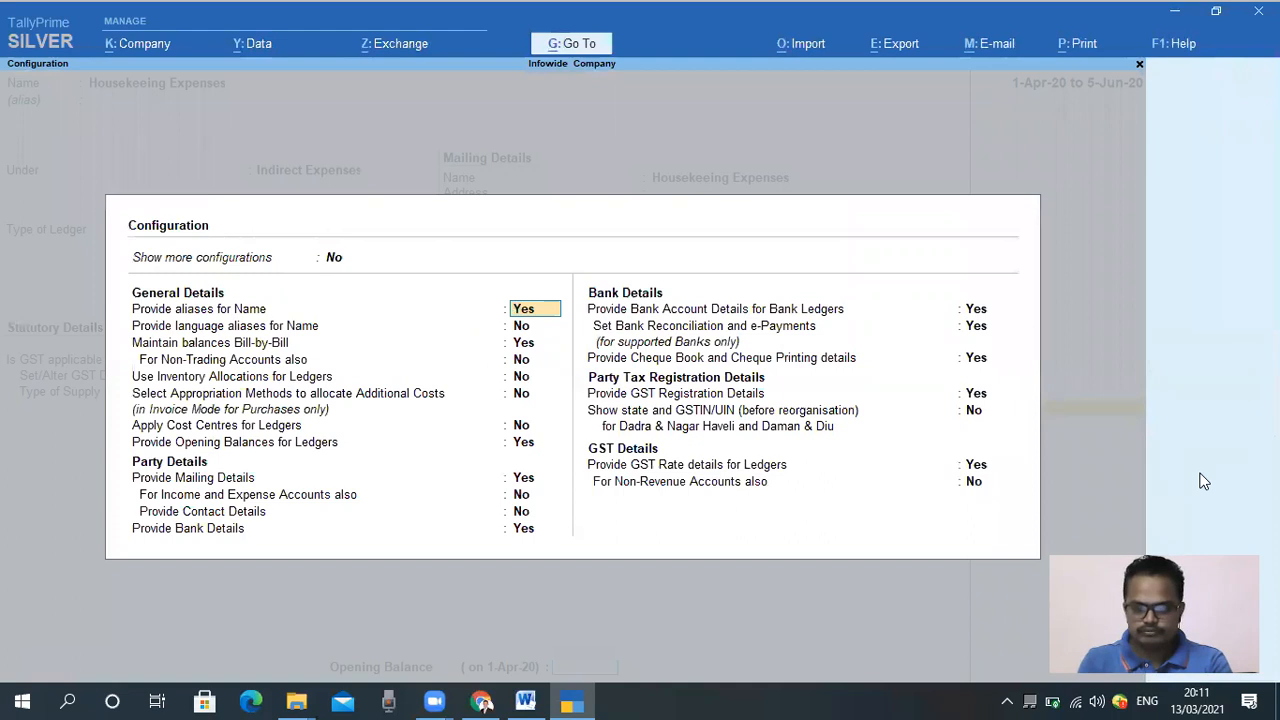
key(Escape)
key(F11)
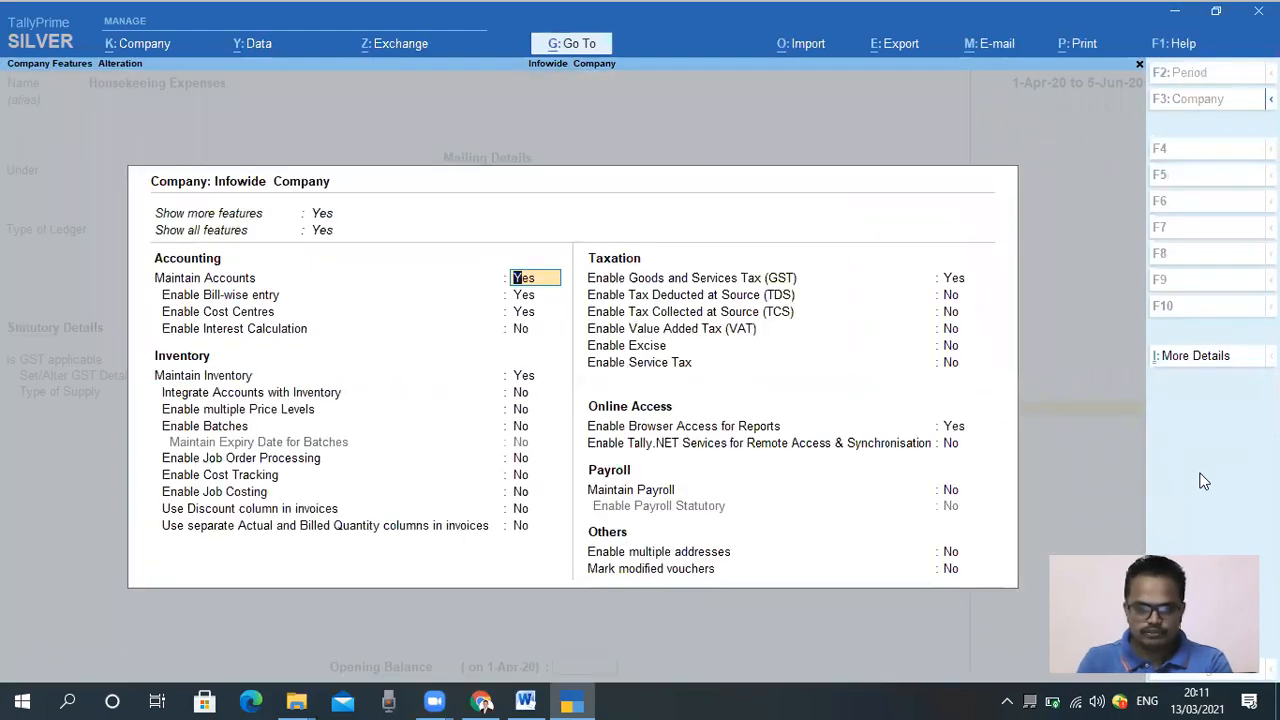
key(Down)
key(Down)
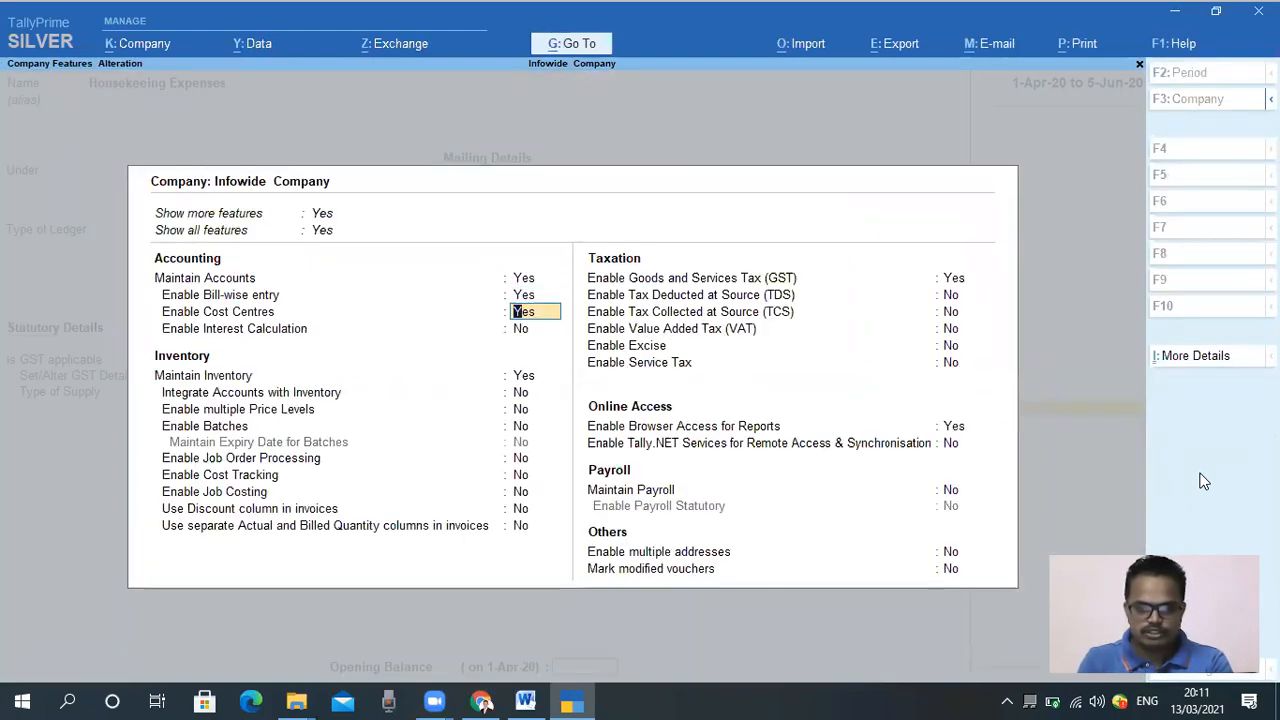
key(Down)
key(Down)
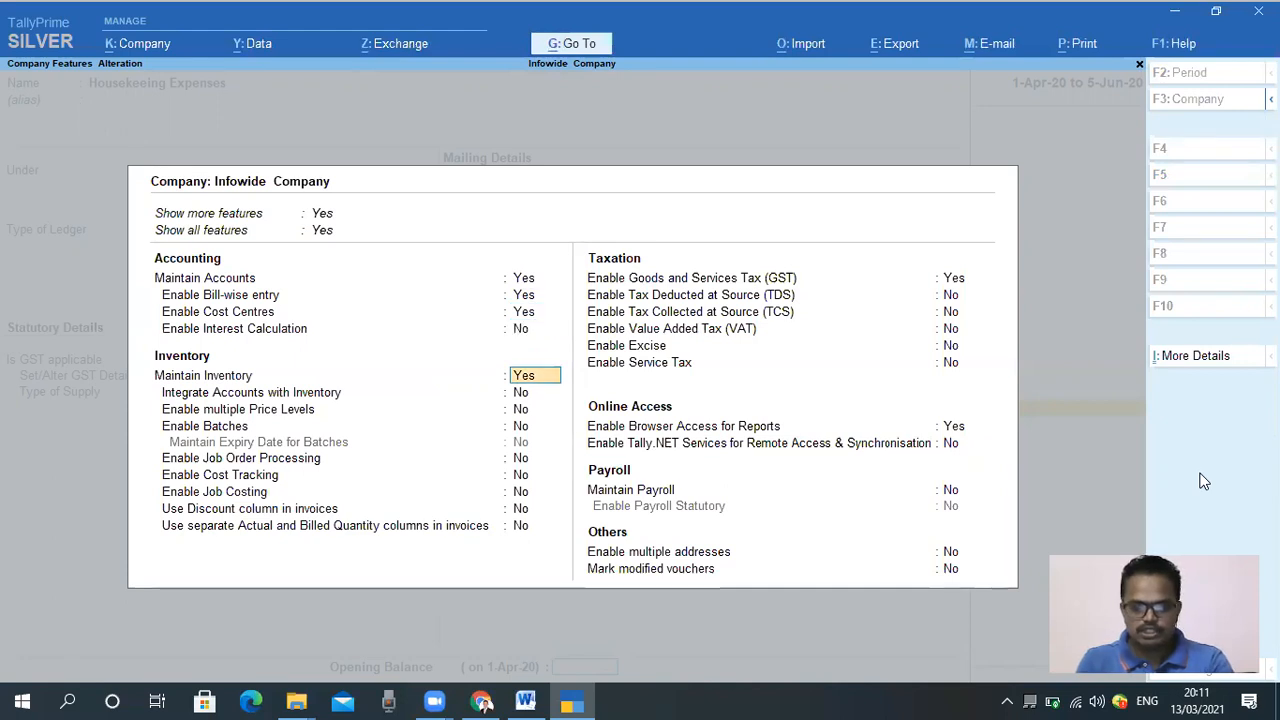
Accept the company features and the Housekeeing Expenses ledger, and return to the Gateway of Tally
key(ctrl)
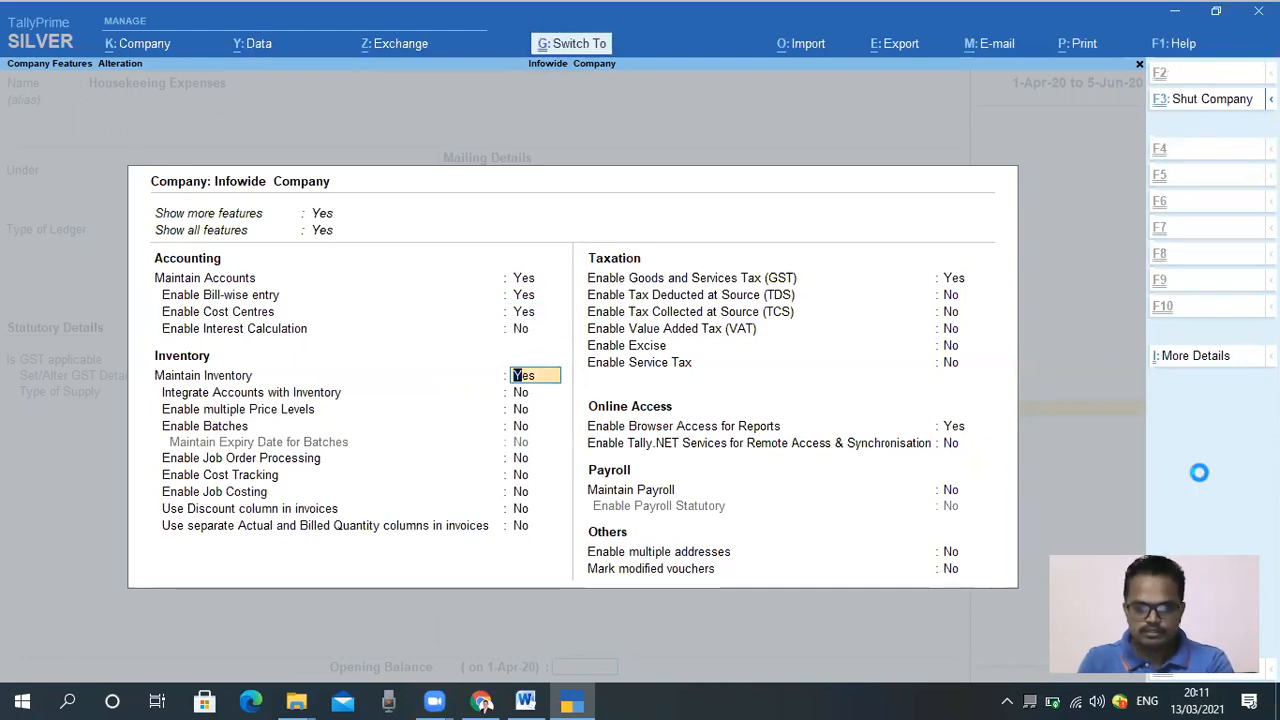
key(ctrl+a)
key(Return)
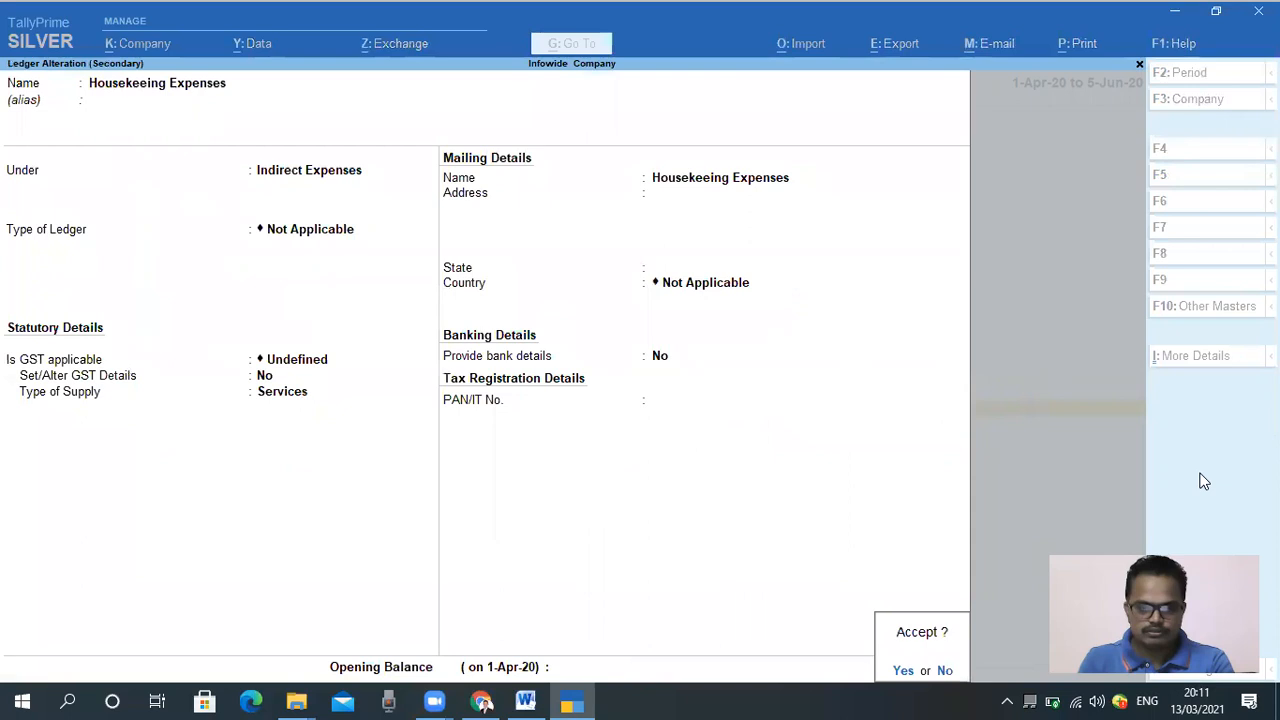
key(y)
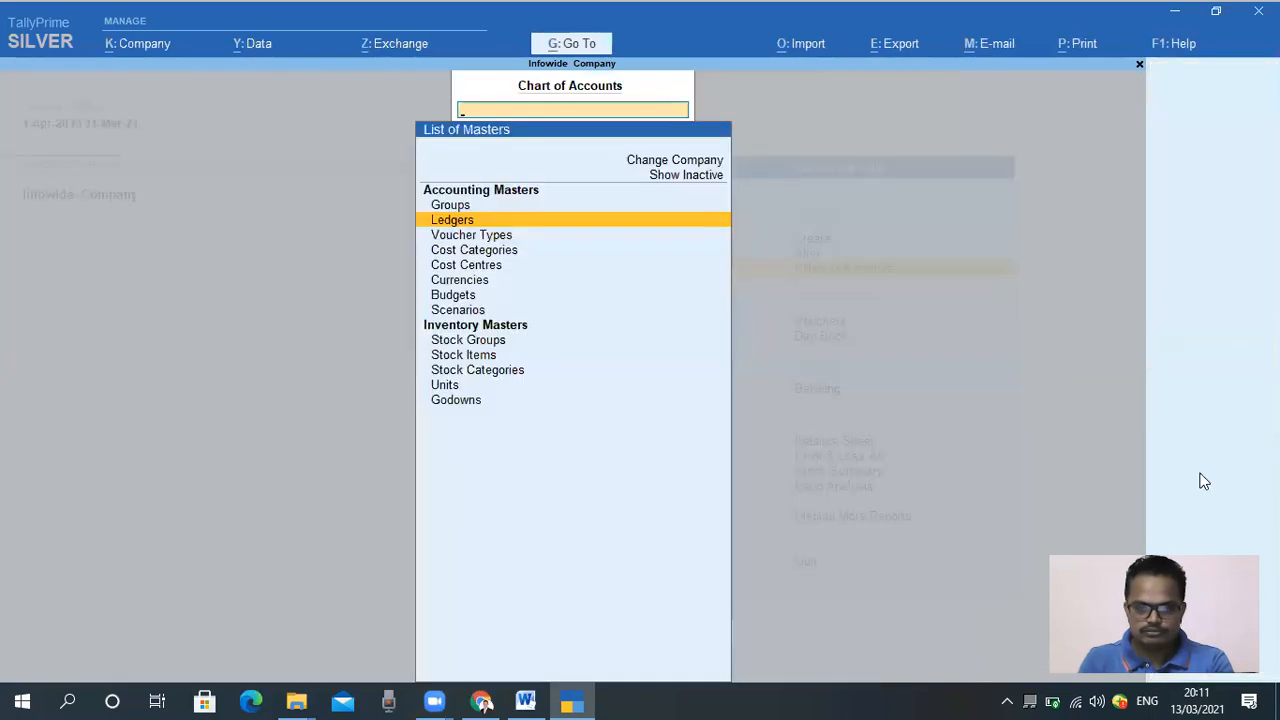
key(Escape)
Open the Housekeeing Expenses ledger through the Alter option for ledger masters and proceed to its group
key(Up)
key(Up)
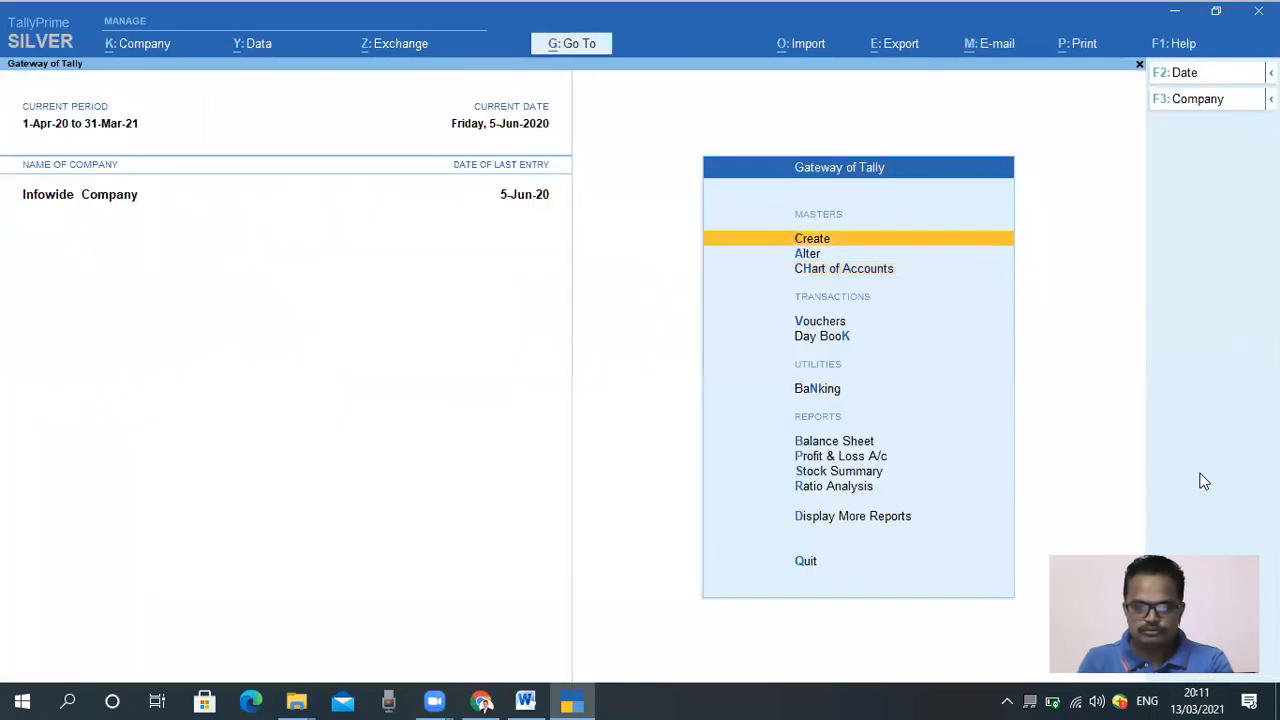
key(Down)
key(Return)
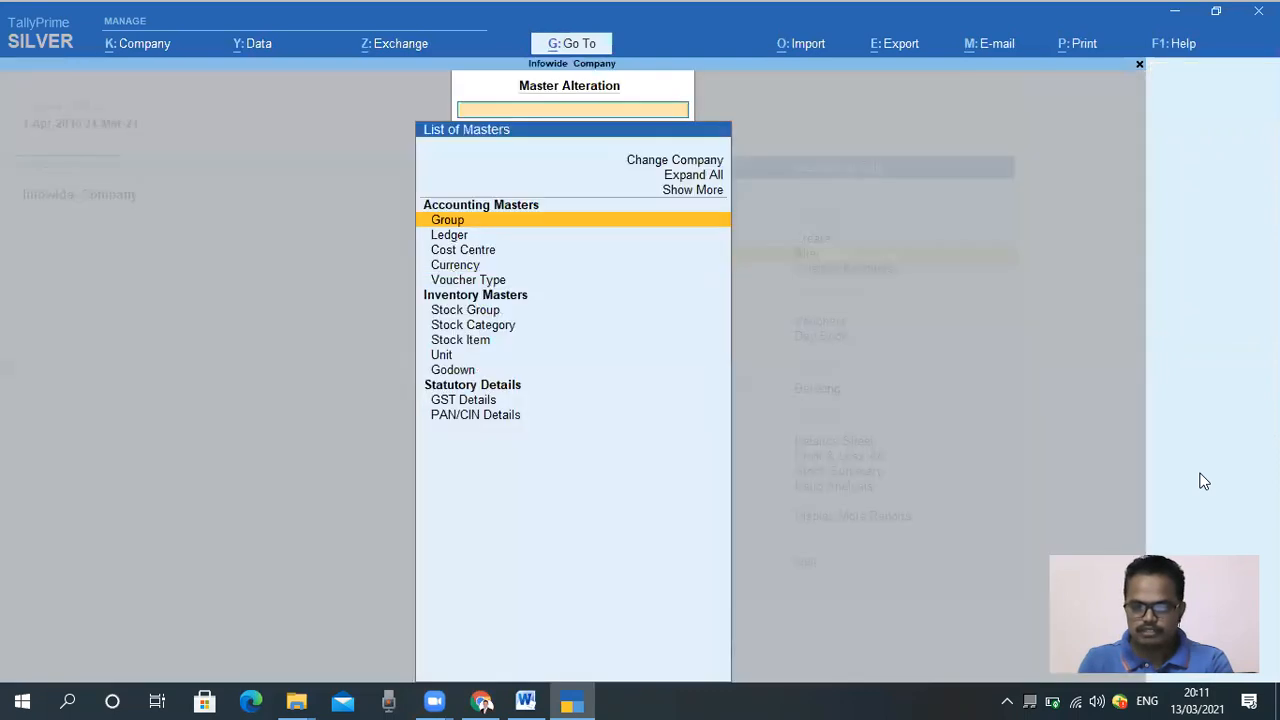
key(Down)
key(Down)
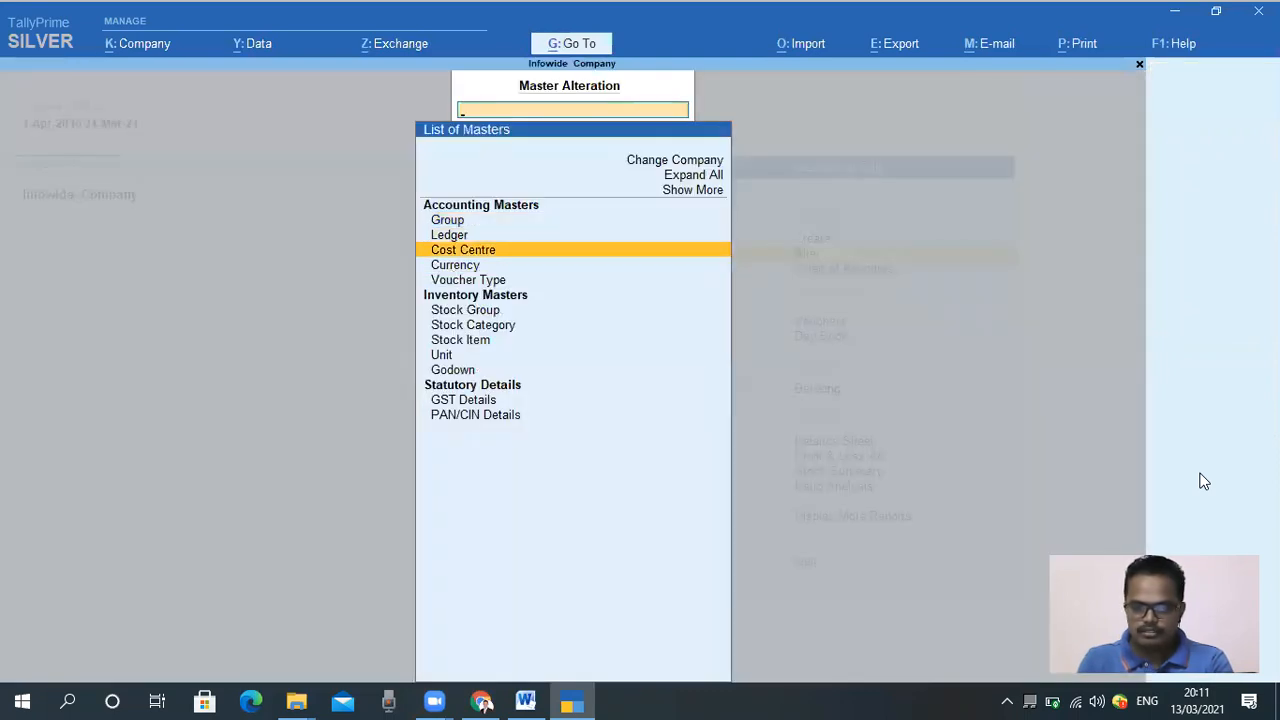
key(Up)
key(Return)
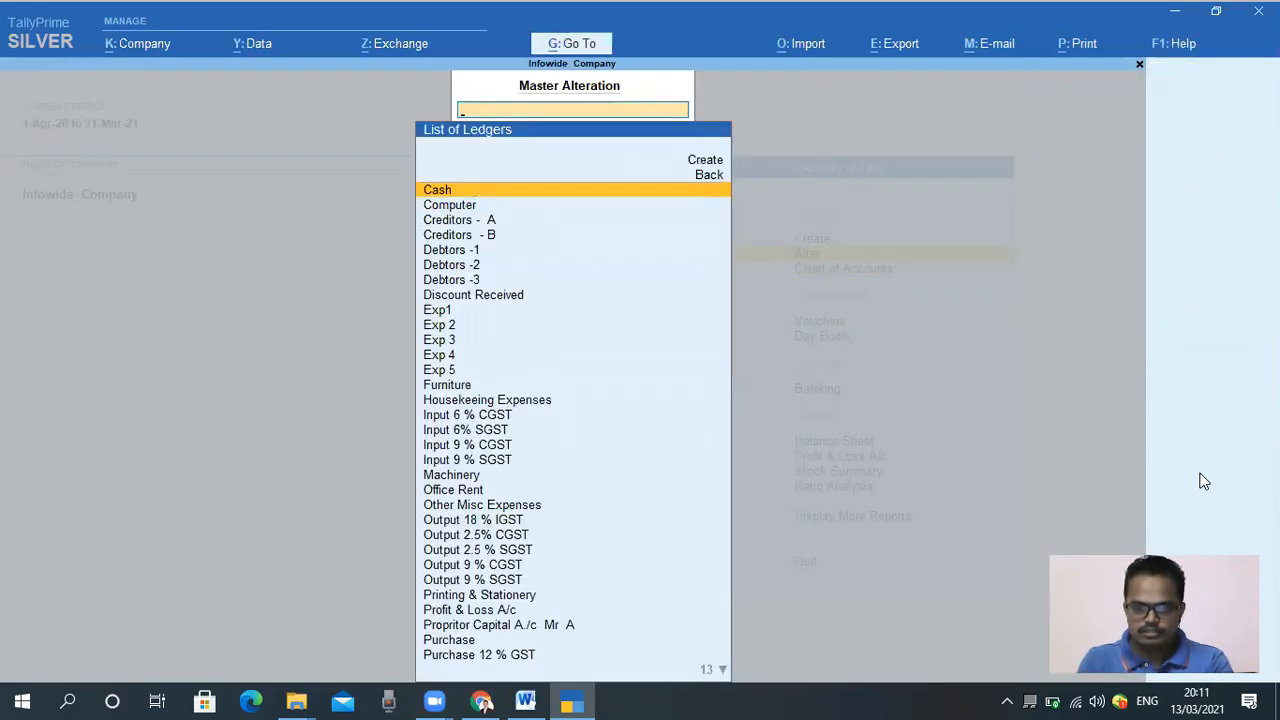
key(Down)
key(Down)
key(Down)
key(Down)
key(Down)
key(Down)
key(Down)
key(Down)
key(Down)
key(Down)
key(Down)
key(Down)
key(Down)
key(Down)
key(Return)
key(Return)
key(Return)
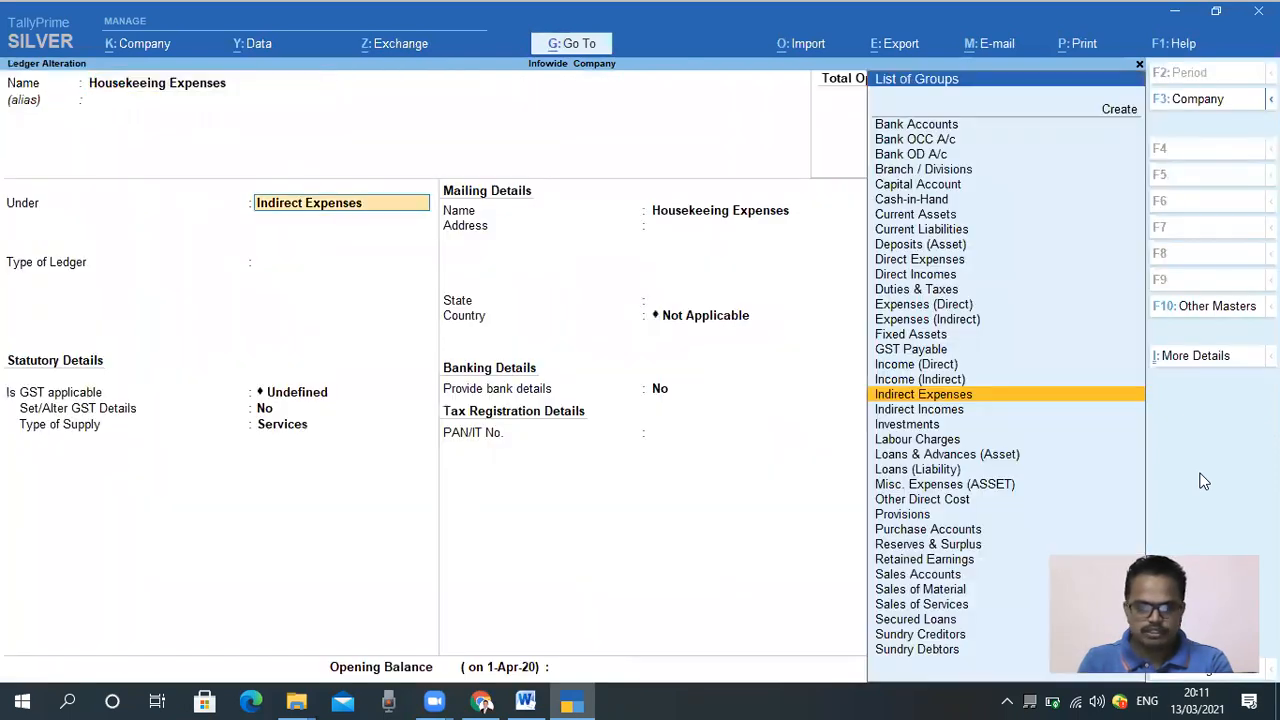
Keep the ledger under Indirect Expenses with ledger type Not Applicable, GST Undefined and no bank details, up to the opening balance
key(Return)
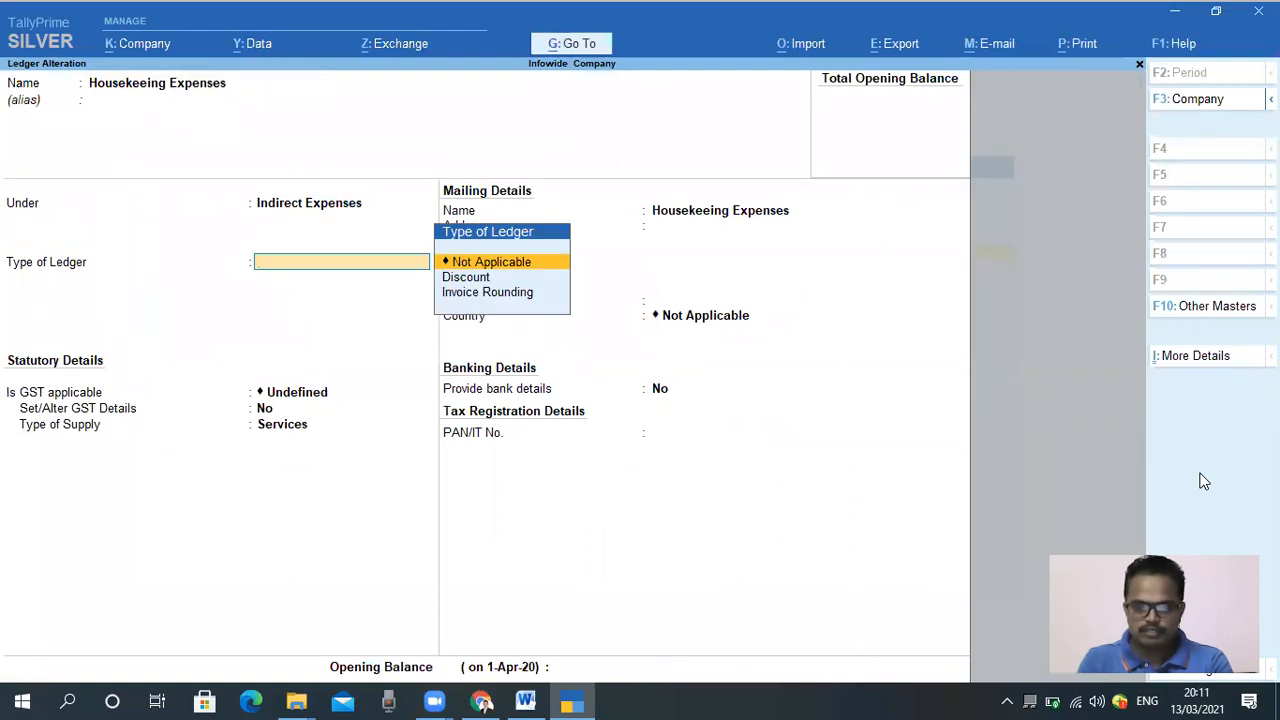
key(Return)
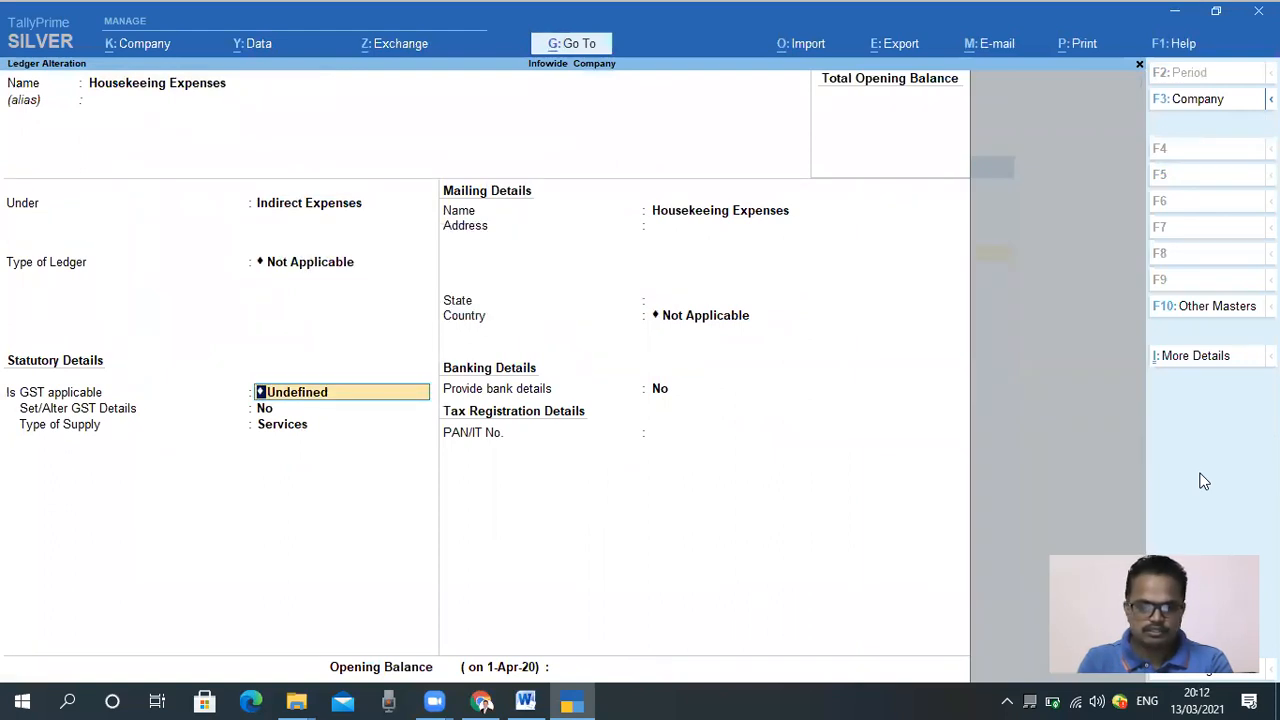
key(Return)
key(Return)
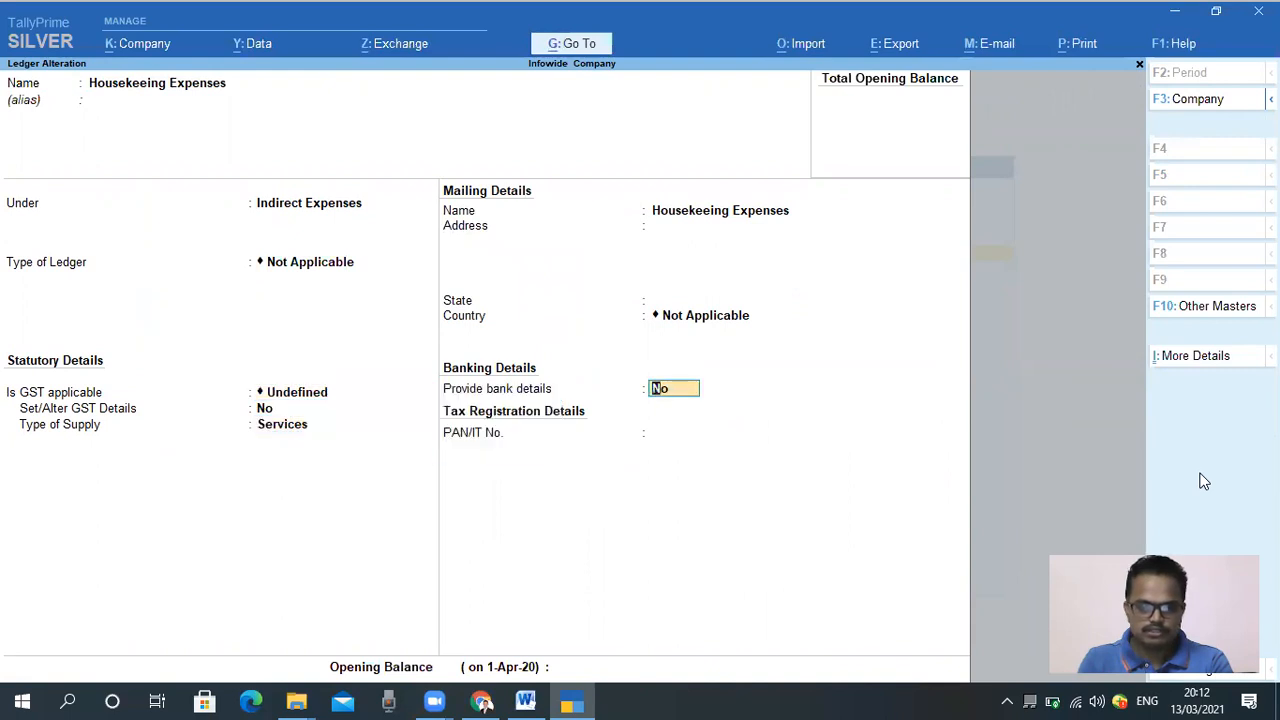
key(Return)
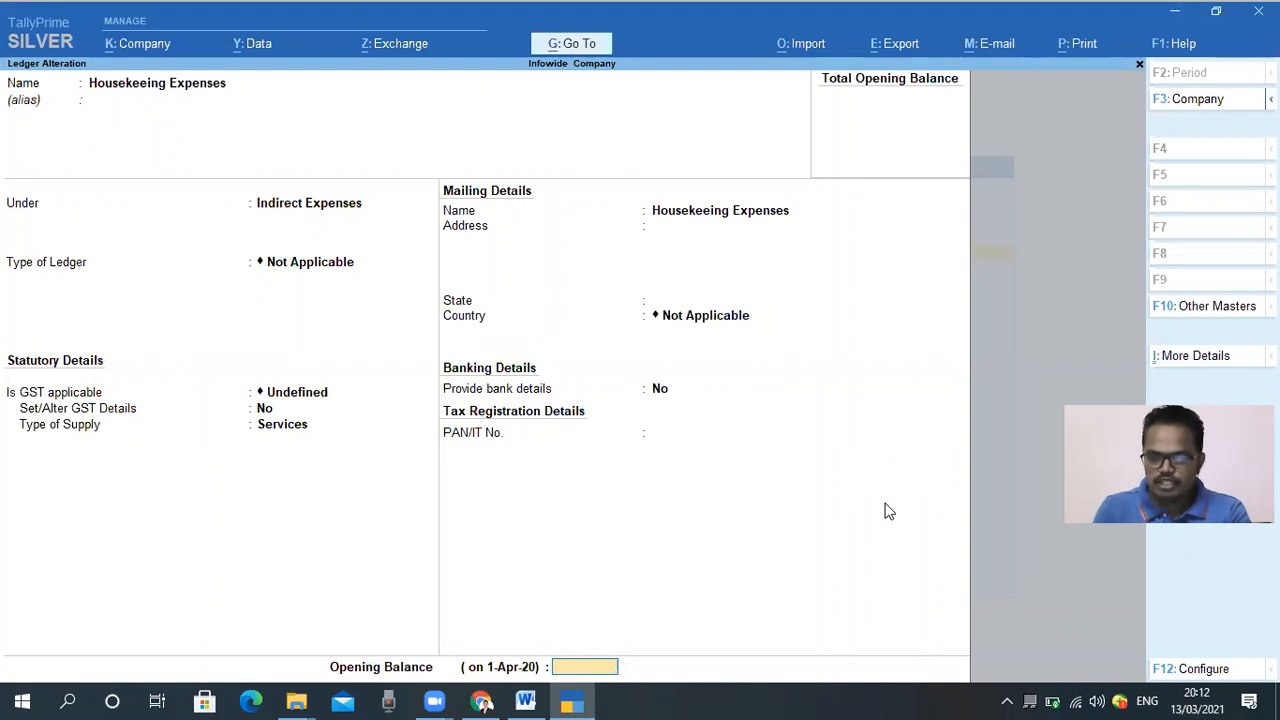
Set Apply Cost Centres for Ledgers to Yes in the ledger configuration and save the configuration
key(F12)
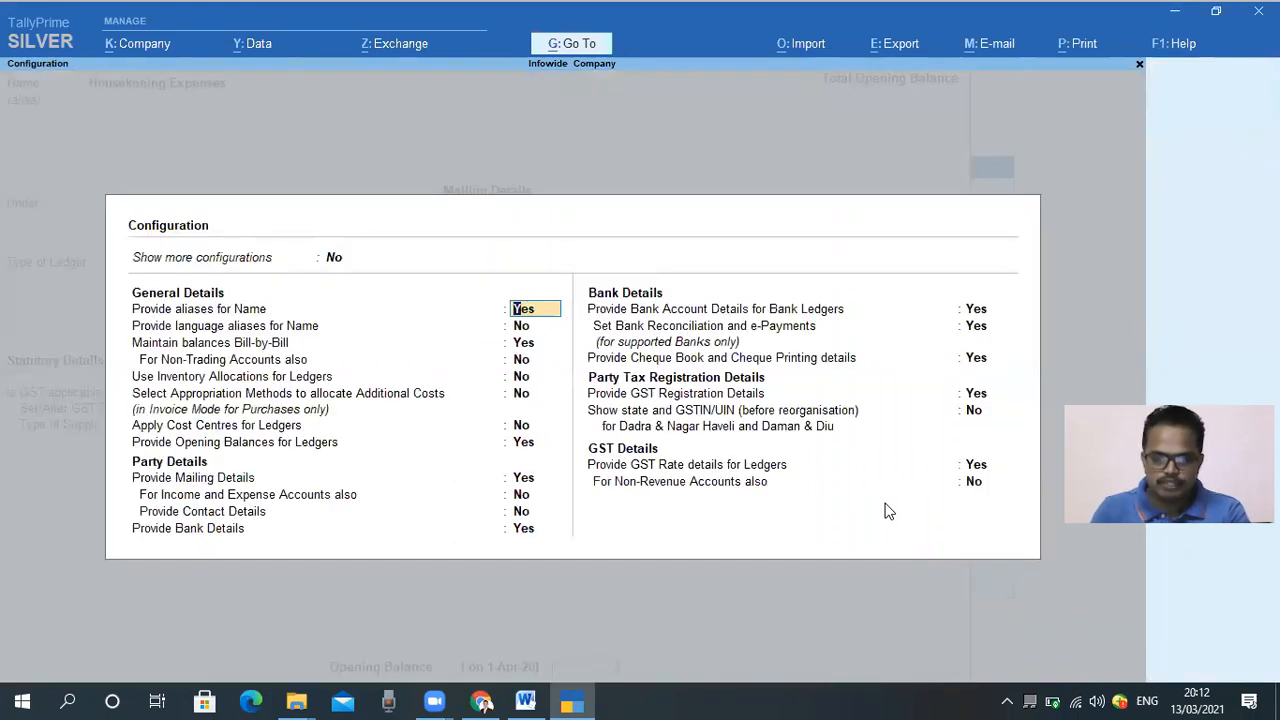
key(Down)
key(Down)
key(Down)
key(Down)
key(Down)
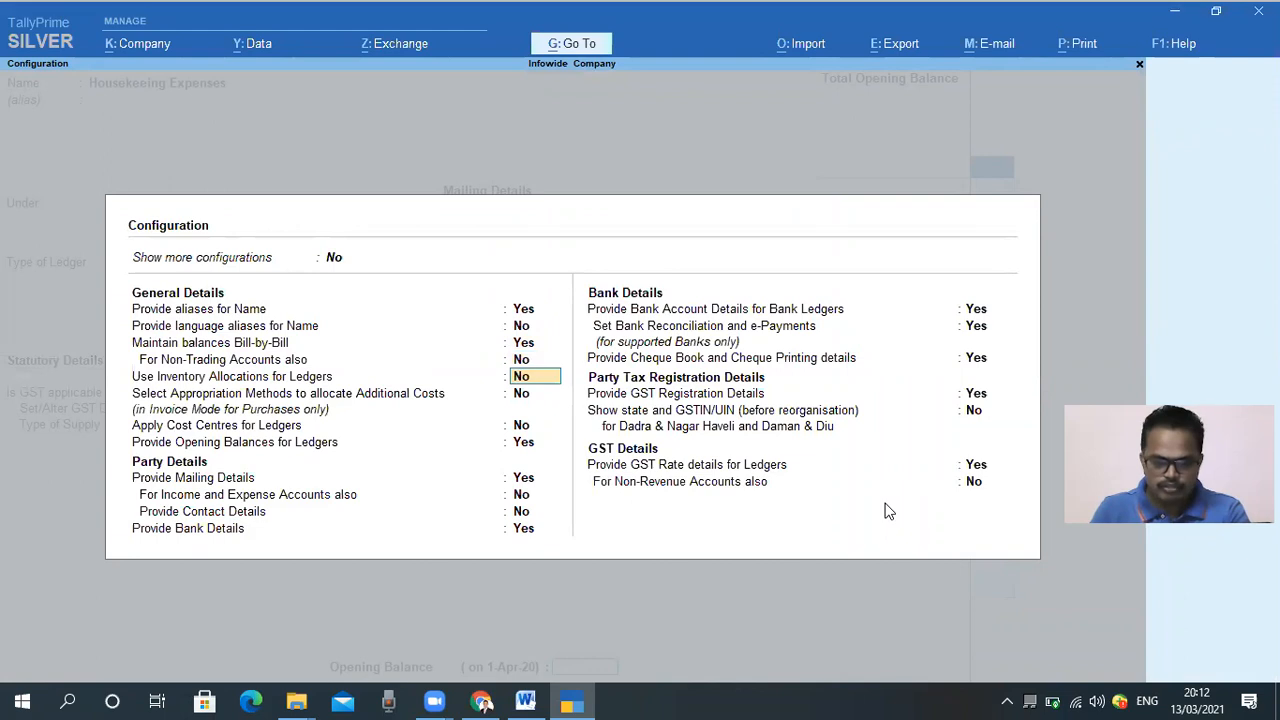
key(Down)
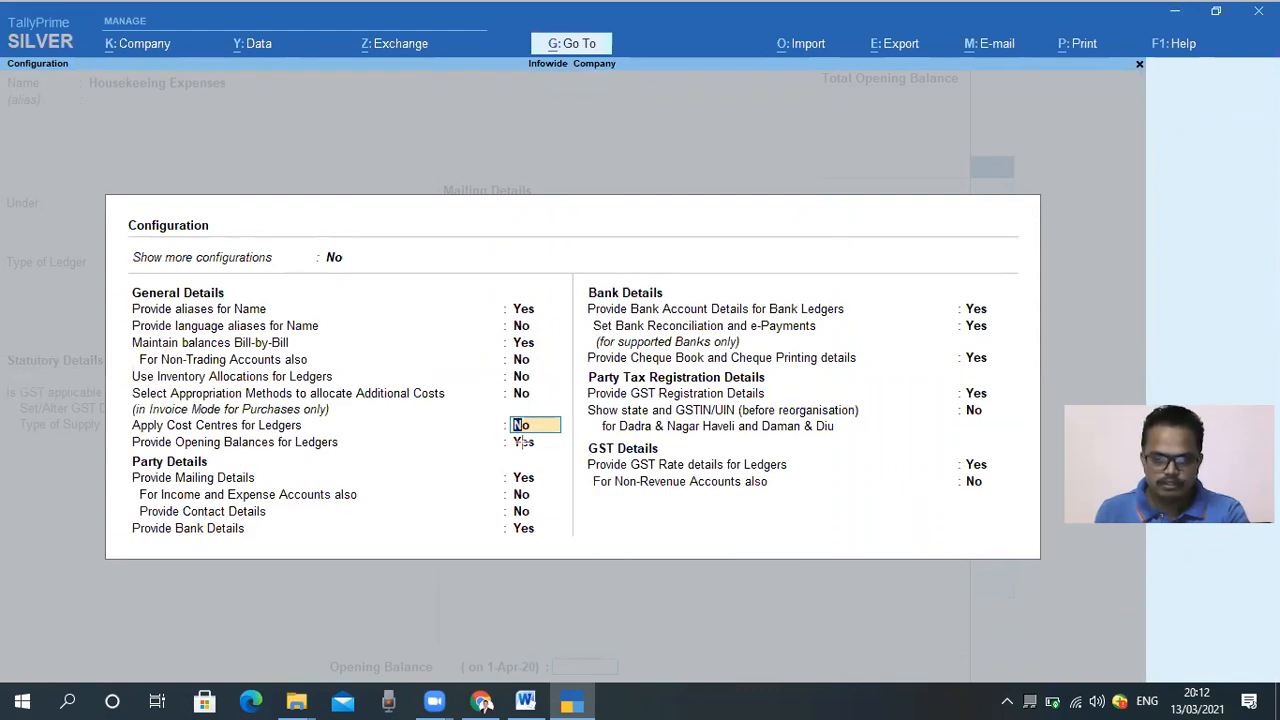
mouse_move(122, 414)
mouse_down()
mouse_move(480, 446)
mouse_move(562, 433)
mouse_up()
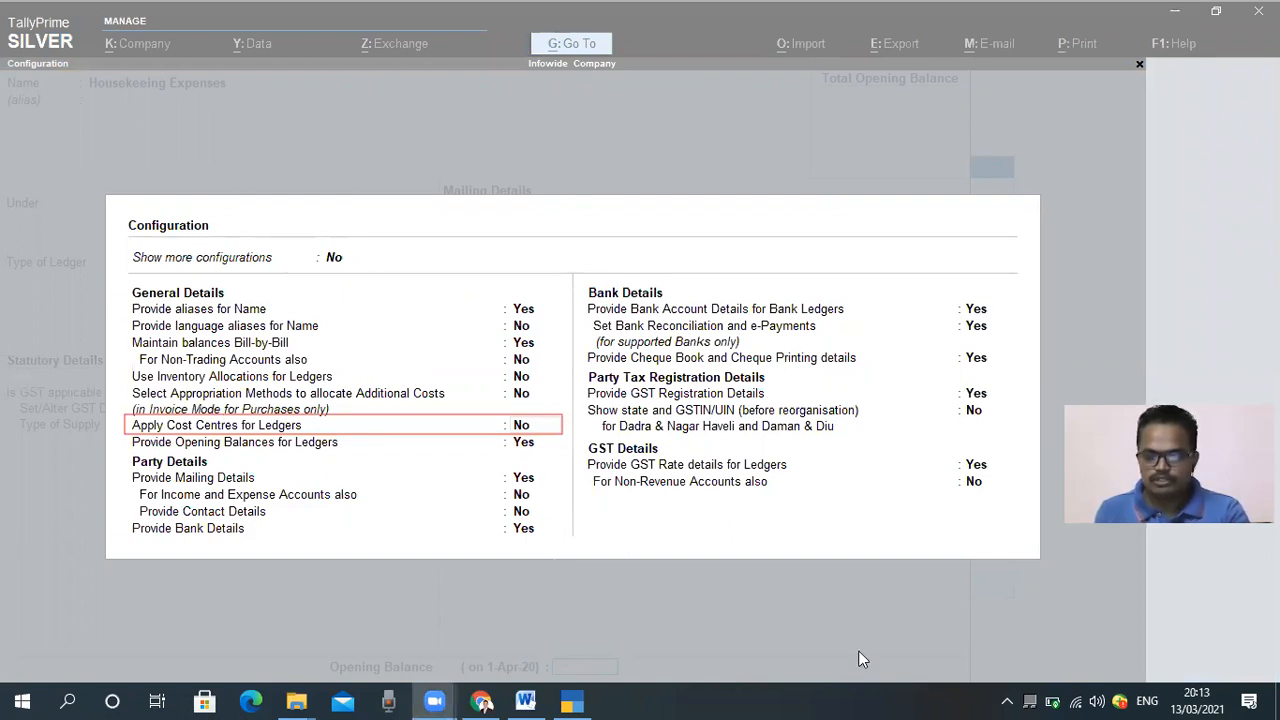
click(527, 430)
text(y)
key(Return)
key(Return)
key(Return)
key(Return)
key(Return)
key(Return)
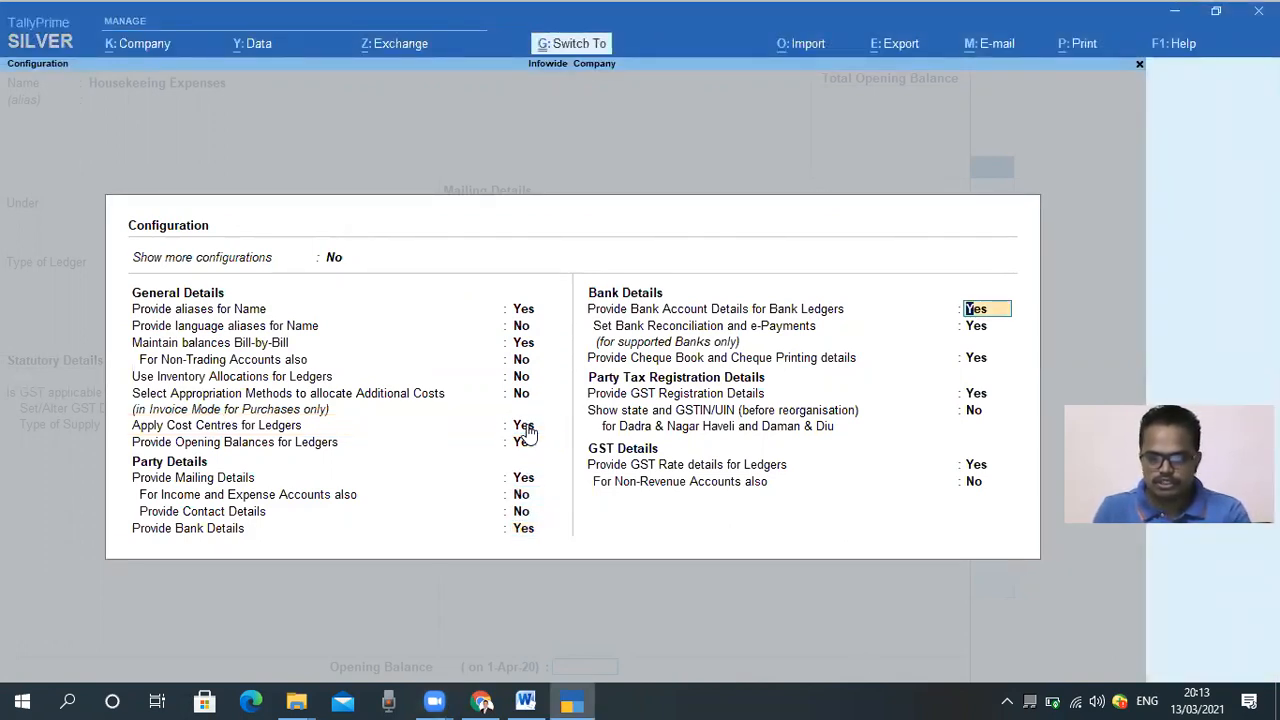
key(ctrl+a)
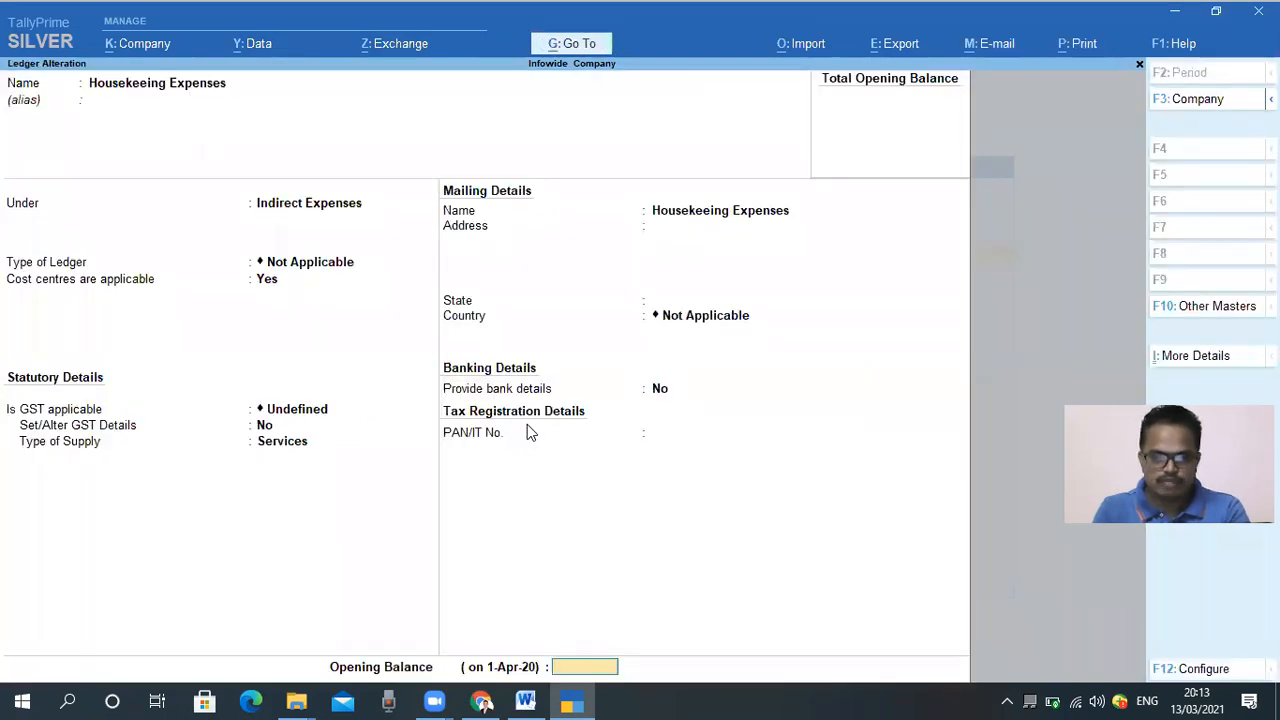
Decline saving the ledger, go back through its fields, and keep Cost centres are applicable set to Yes
key(Return)
key(n)
key(BackSpace)
key(BackSpace)
key(BackSpace)
key(BackSpace)
key(BackSpace)
key(BackSpace)
key(BackSpace)
key(BackSpace)
key(Return)
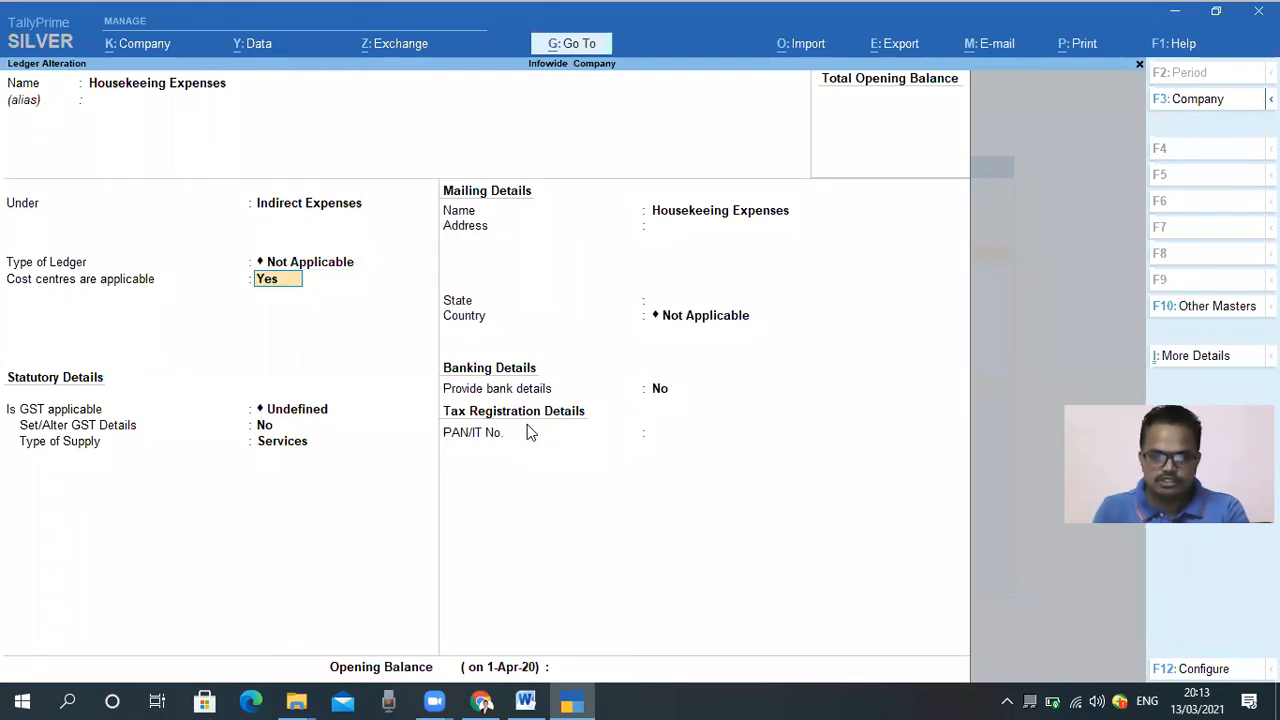
key(Return)
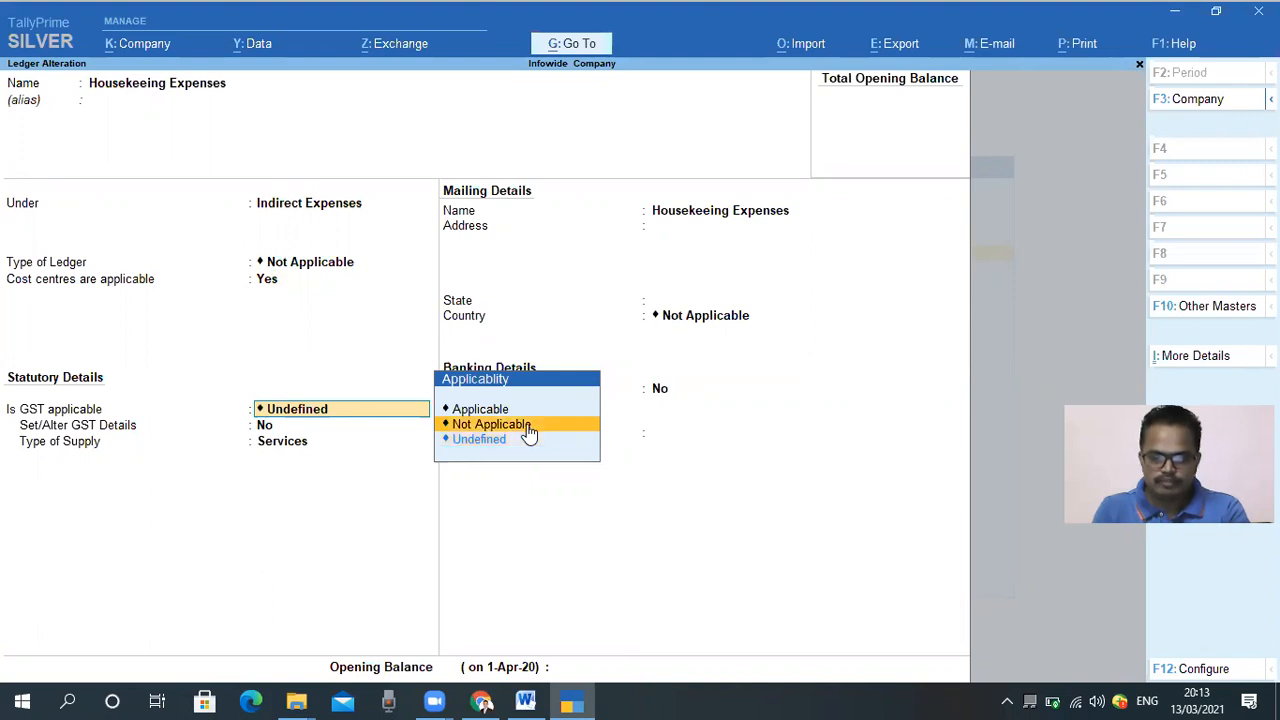
Set GST applicability to Not Applicable for Housekeeing Expenses, save the ledger and return to the Gateway of Tally
click(529, 428)
key(Return)
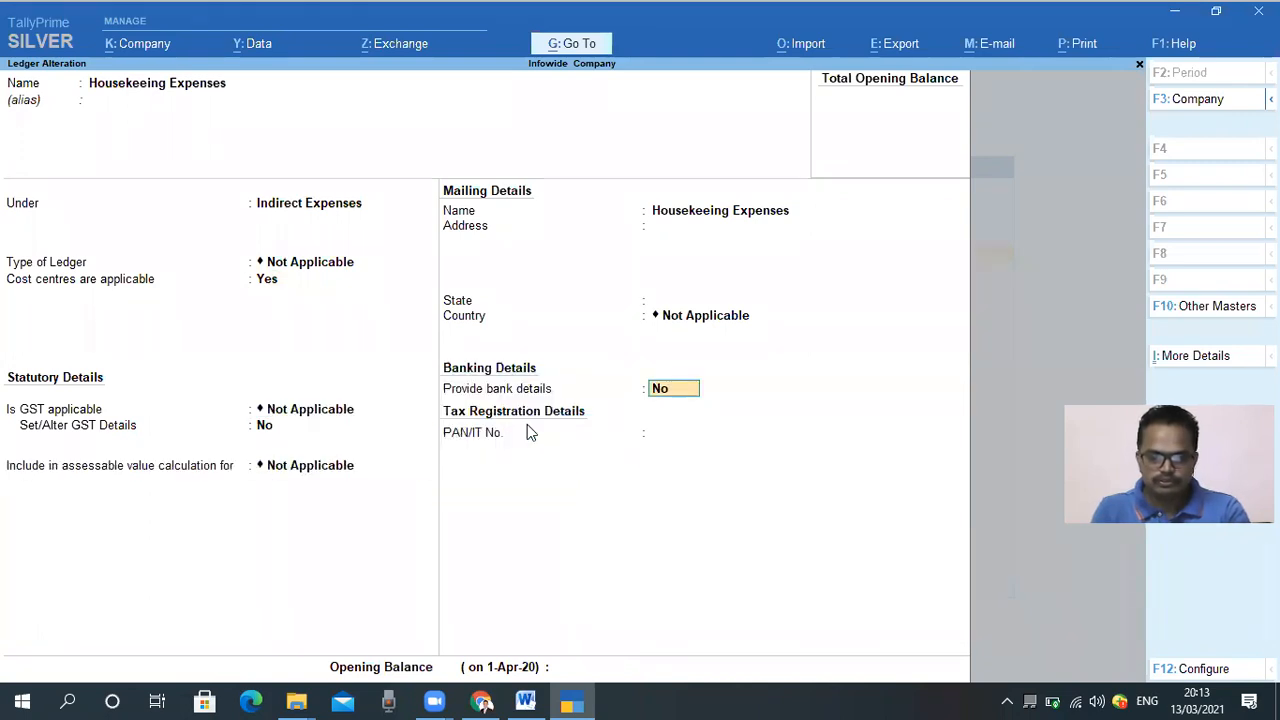
key(ctrl+a)
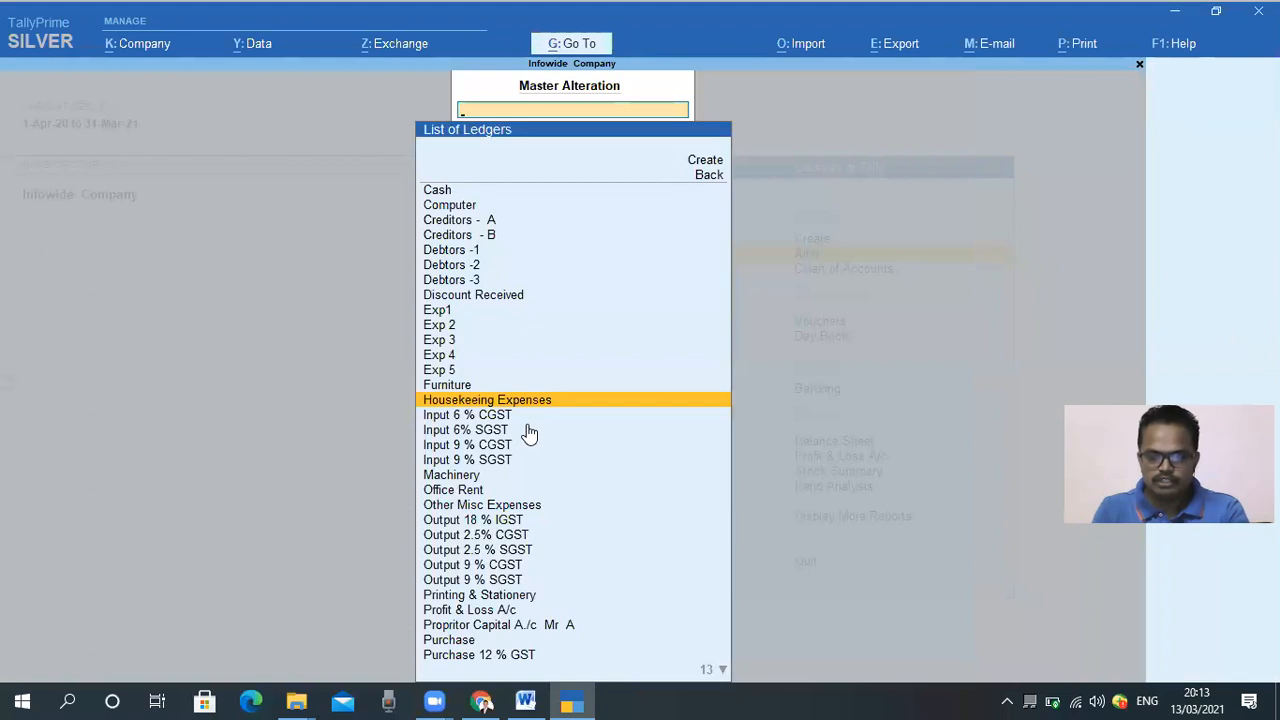
key(Escape)
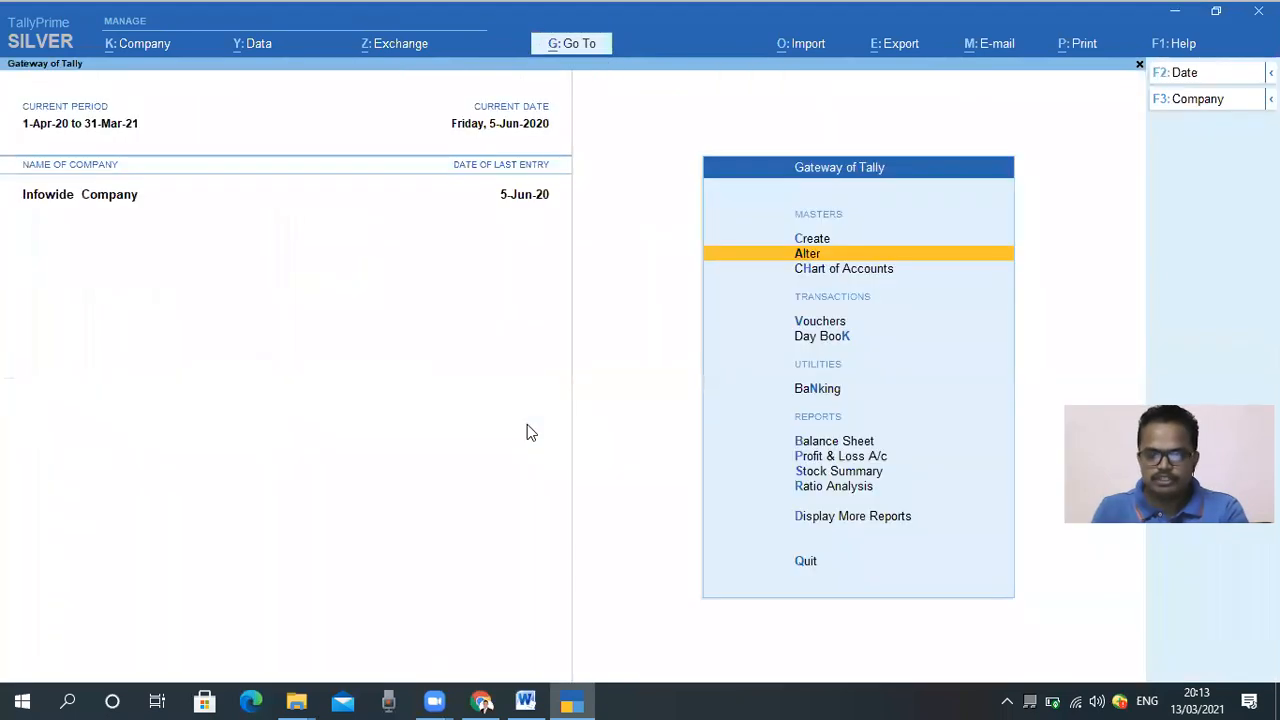
Open the list of ledgers from the Chart of Accounts
key(Down)
key(Return)
key(Down)
key(Down)
key(Up)
key(Up)
key(Return)
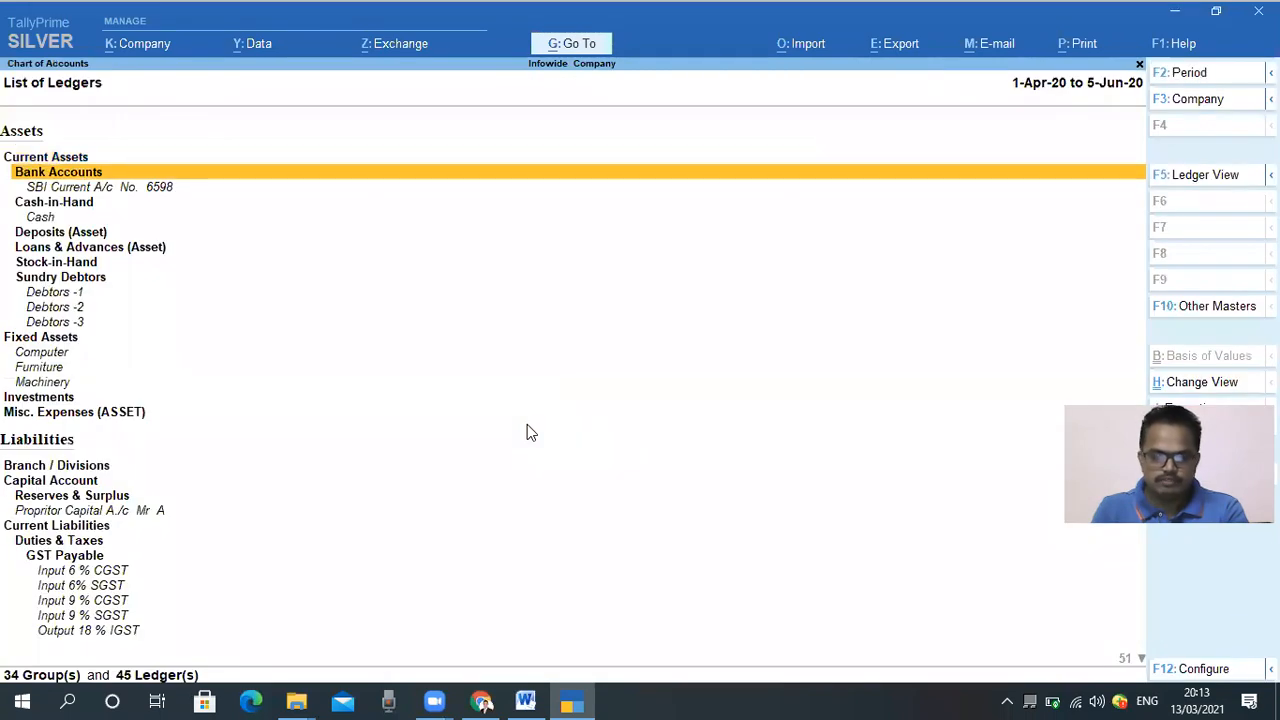
Open the Office Rent ledger under Indirect Expenses, review its Cost centres are applicable setting, and leave it without saving
key(Down)
key(Down)
key(Down)
key(Down)
key(Down)
key(Down)
key(Down)
key(Down)
key(Down)
key(Down)
key(Down)
key(Down)
key(Down)
key(Down)
key(Down)
key(Down)
key(Down)
key(Down)
key(Down)
key(Down)
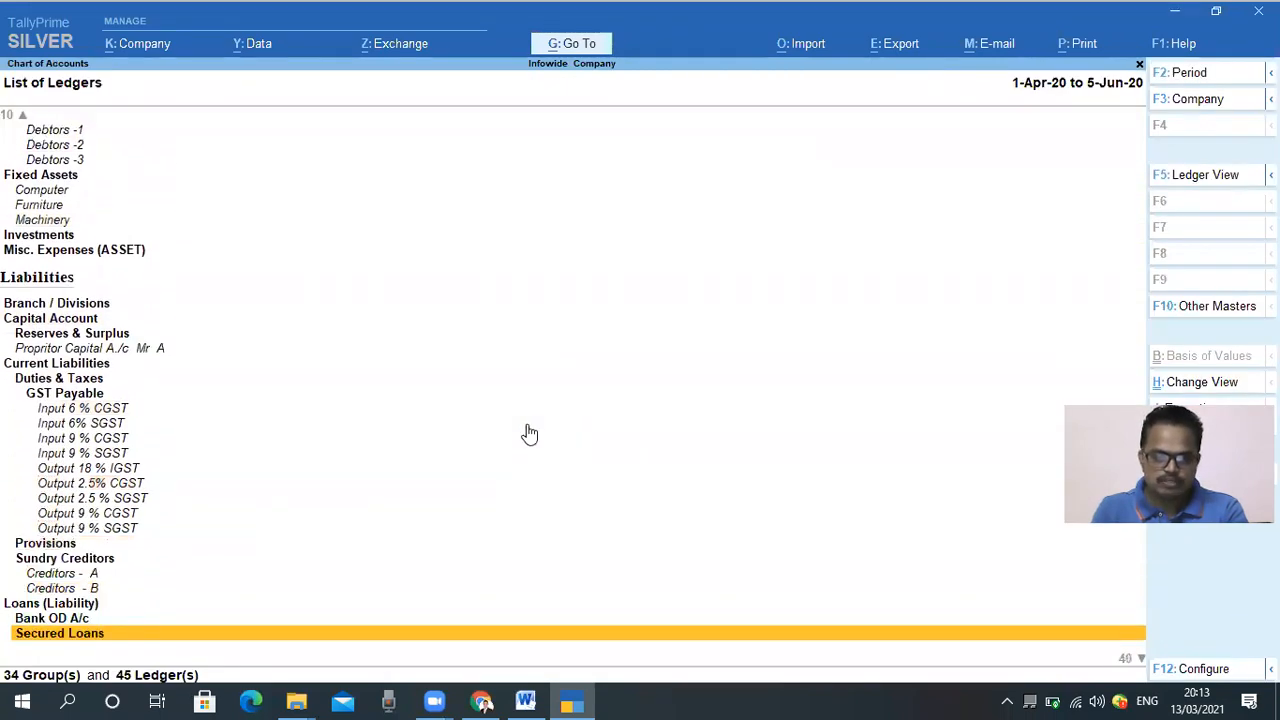
key(Down)
key(Down)
key(Down)
key(Down)
key(Down)
key(Down)
key(Down)
key(Down)
key(Down)
key(Down)
key(Down)
key(Down)
key(Down)
key(Down)
key(Down)
key(Down)
key(Down)
key(Down)
key(Down)
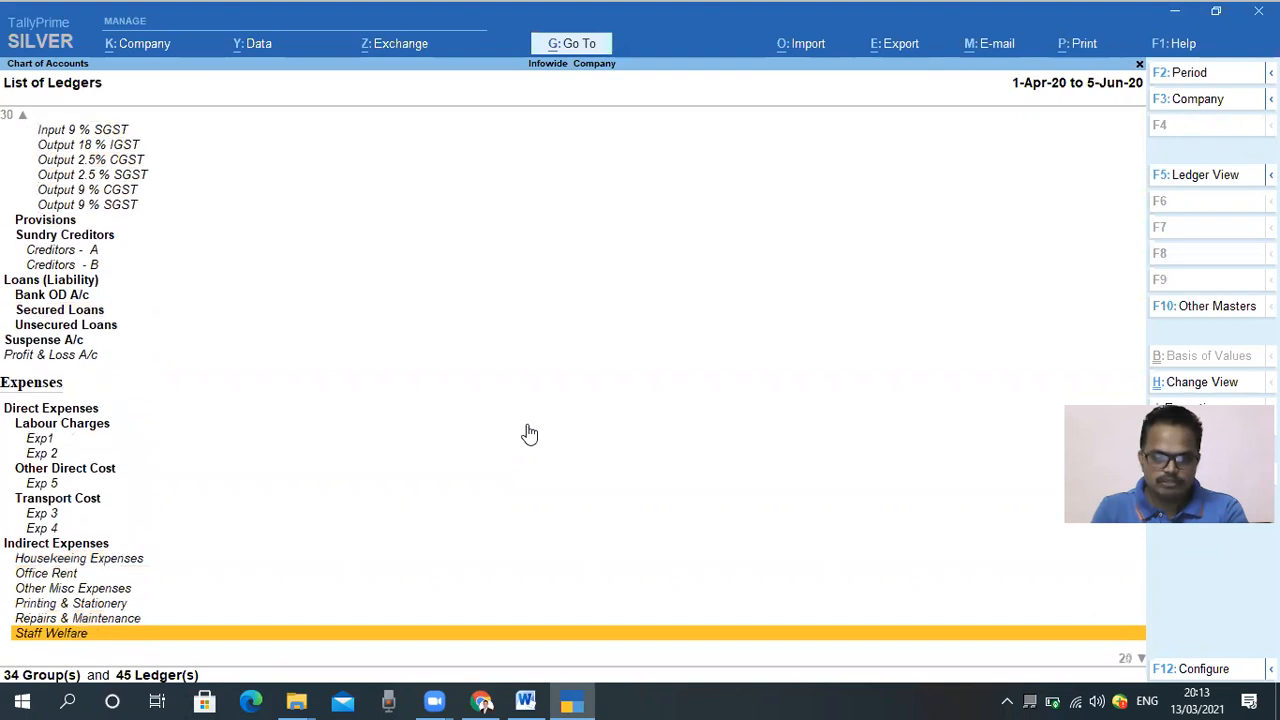
key(Up)
key(Up)
key(Up)
key(Up)
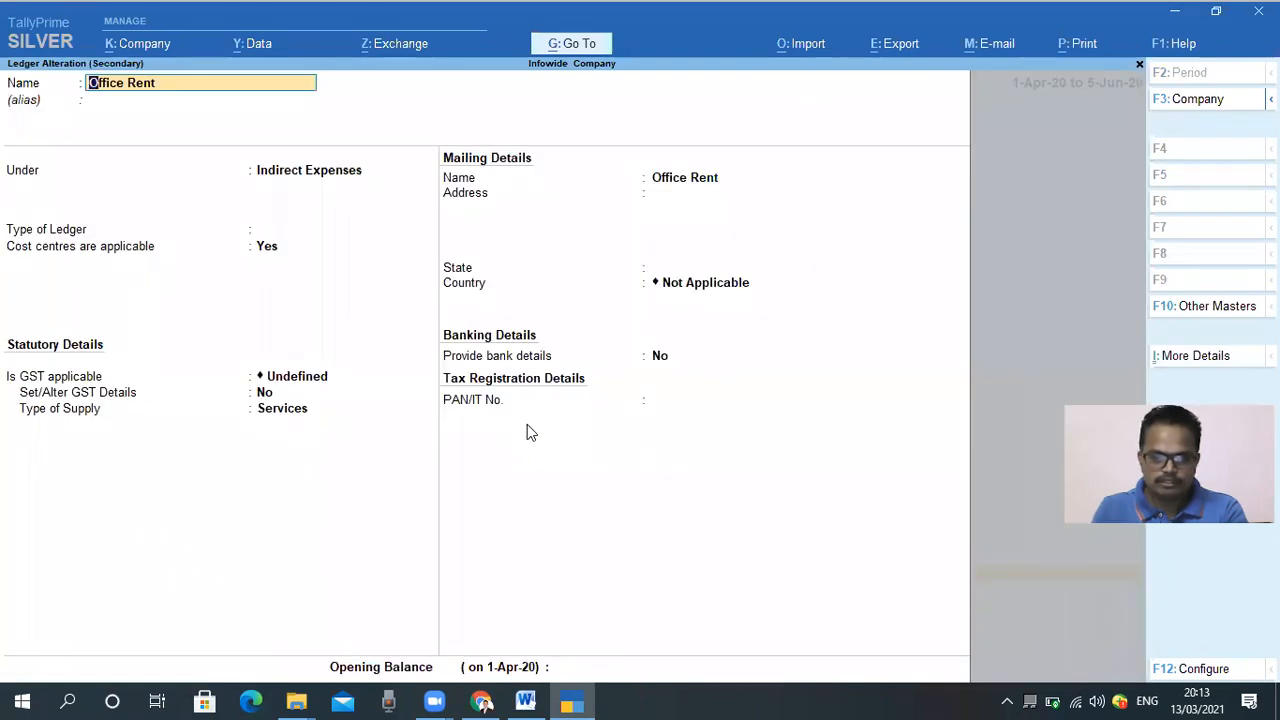
key(Return)
key(Return)
key(Return)
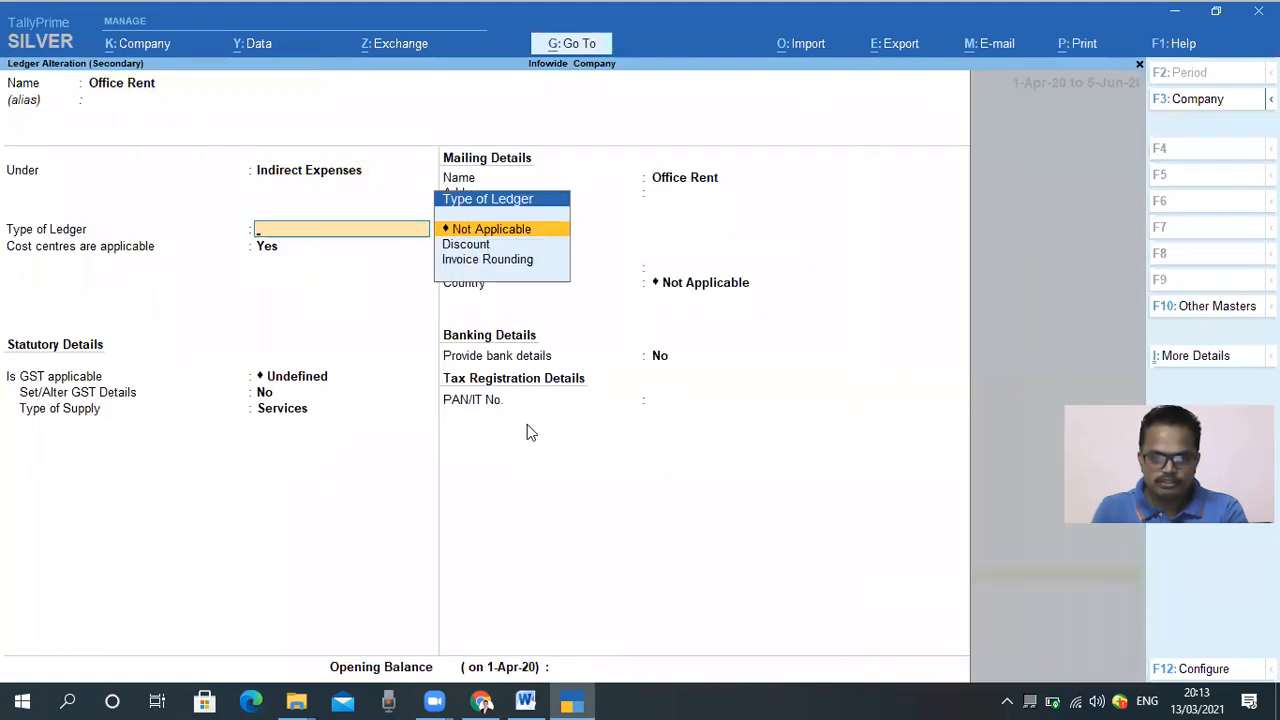
key(Return)
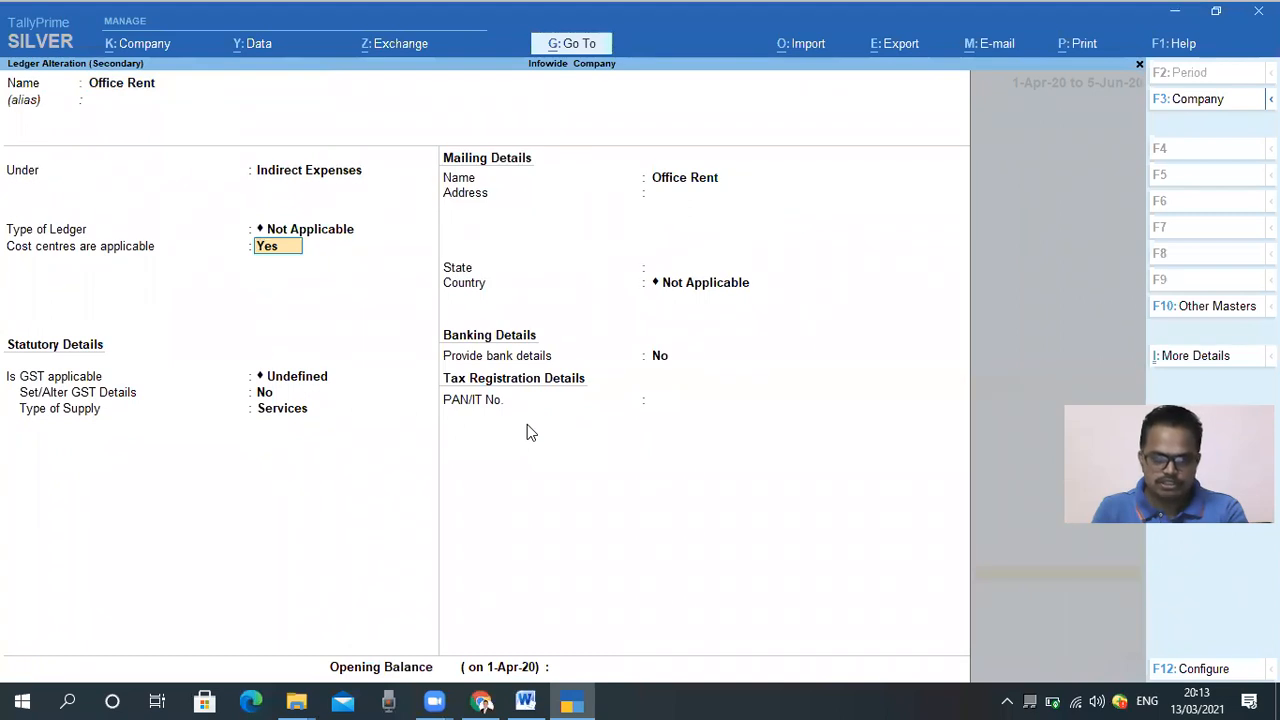
key(BackSpace)
key(Escape)
key(y)
Check the cost centre setting in the Other Misc Expenses and Printing & Stationery ledgers, leaving each without saving
key(Down)
key(Return)
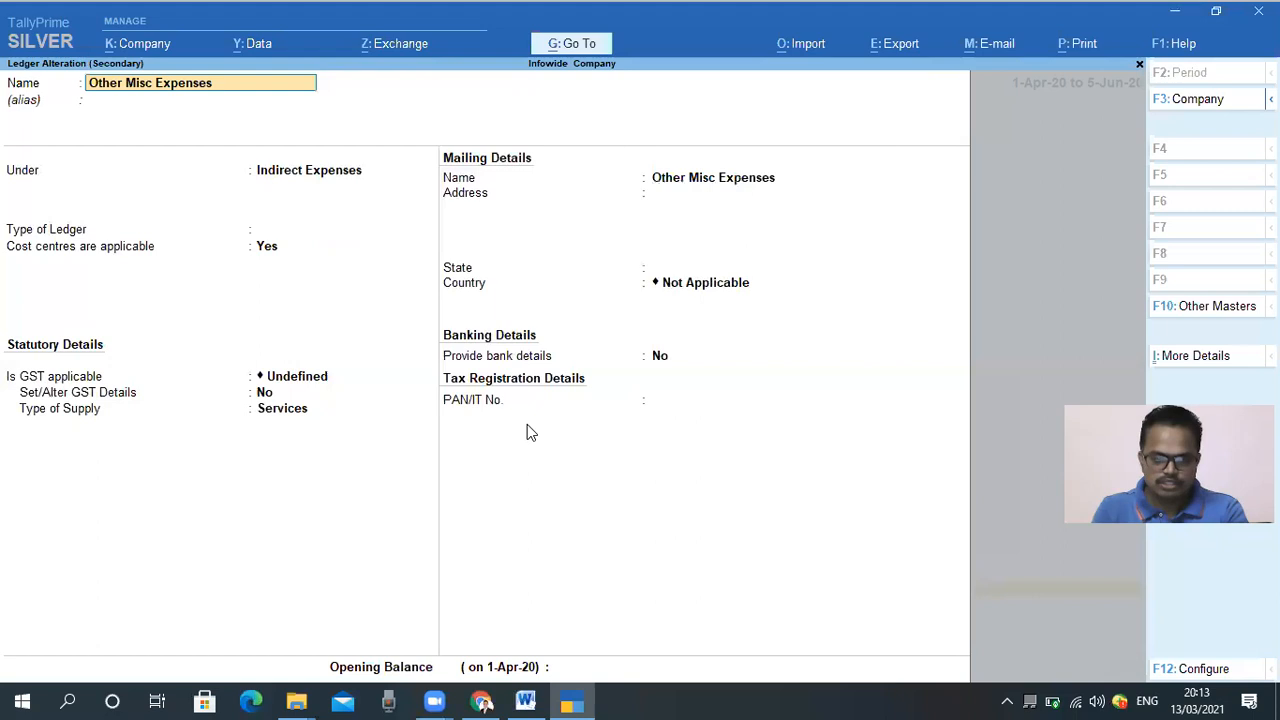
key(BackSpace)
key(Escape)
key(y)
key(Down)
key(Return)
key(BackSpace)
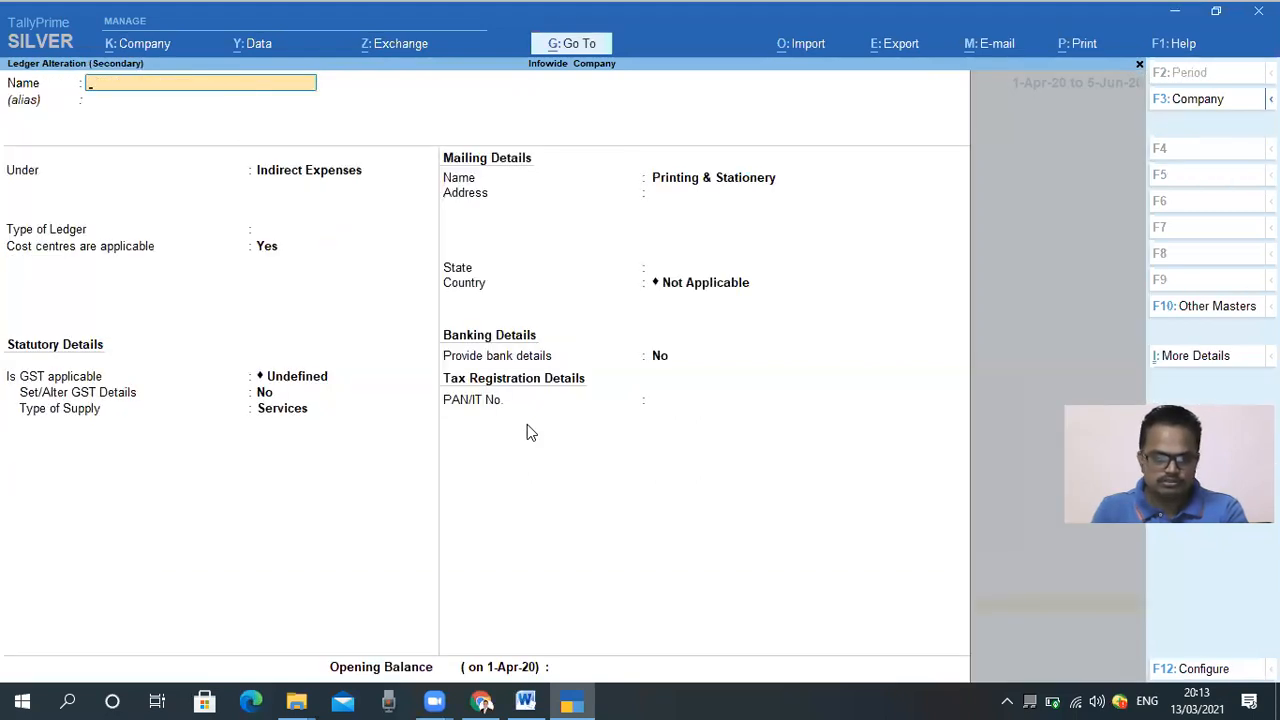
key(Escape)
key(y)
Check the cost centre setting in the Repairs & Maintenance and Staff Welfare ledgers, leaving each without saving
key(Down)
key(Return)
key(BackSpace)
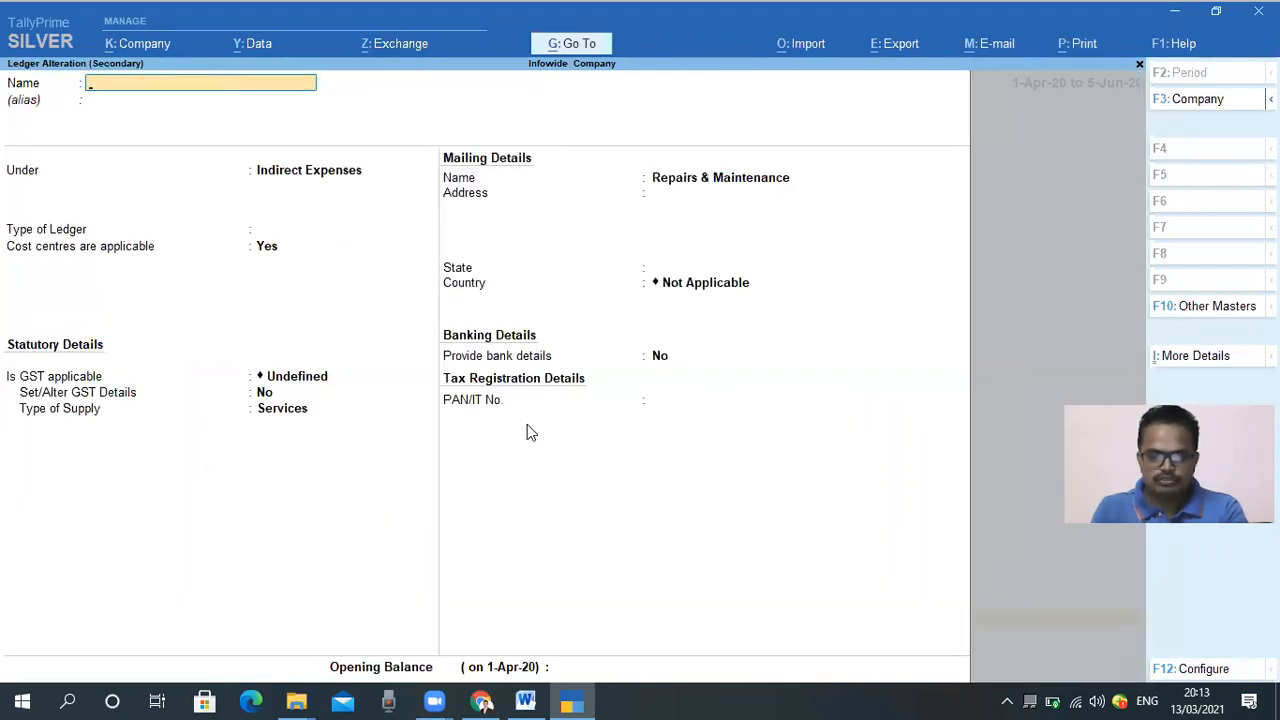
key(Escape)
key(y)
key(Down)
key(Down)
key(Up)
key(Return)
key(BackSpace)
key(Escape)
key(y)
Open the Travelling Expenses ledger, check whether cost centres are applicable, and go back to the list of ledgers
key(Down)
key(Down)
key(Down)
key(Up)
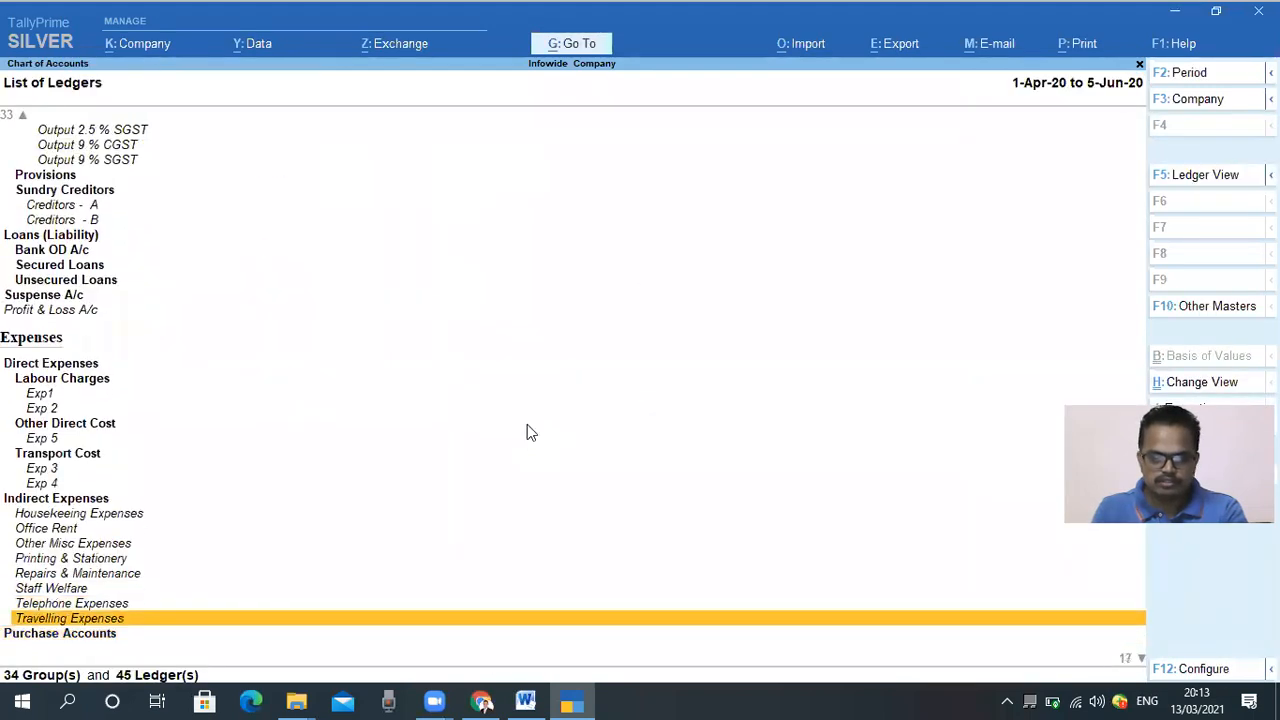
key(Return)
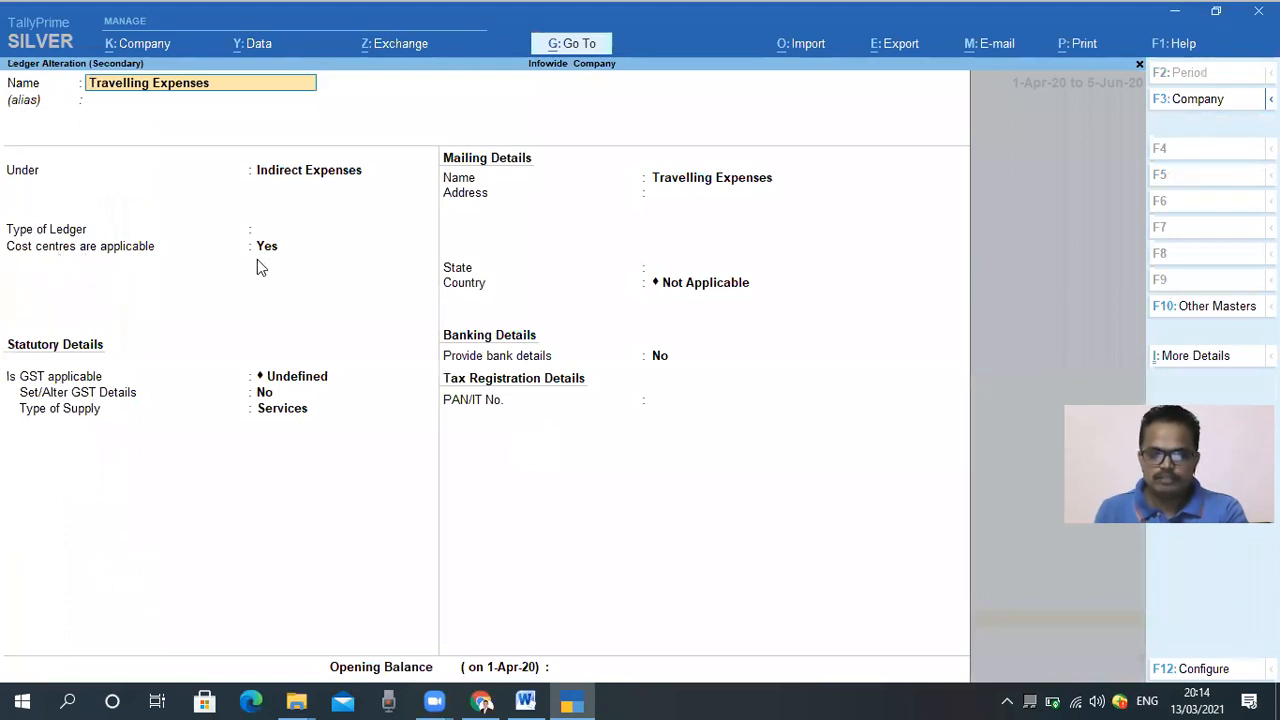
key(Escape)
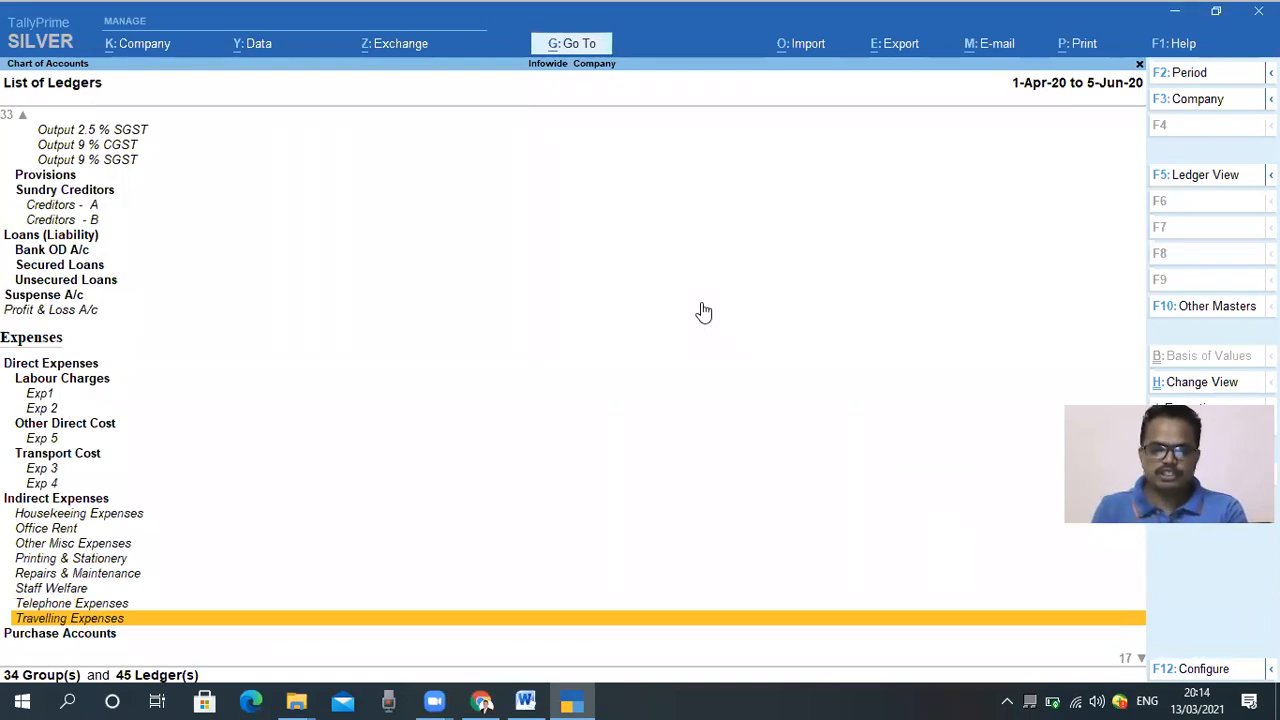
Return to the Chart of Accounts, dismiss the low-battery notice, and reopen the list of ledgers
key(Escape)
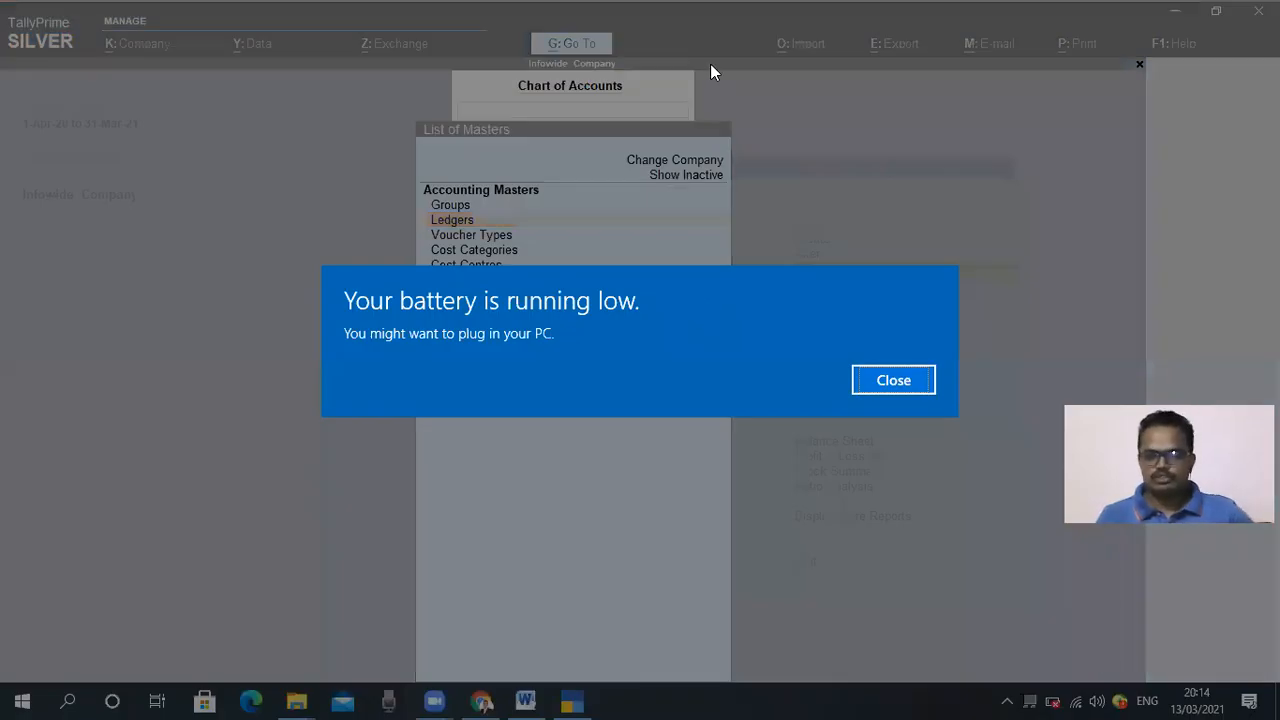
click(860, 380)
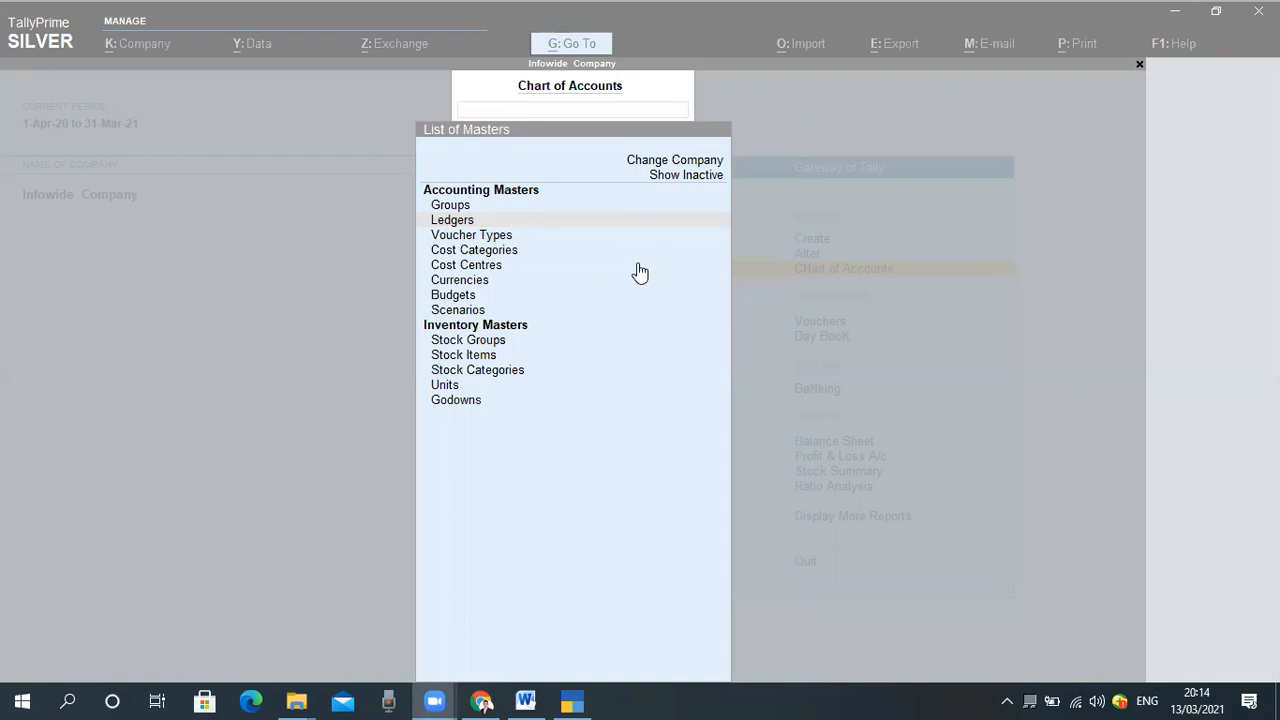
click(756, 404)
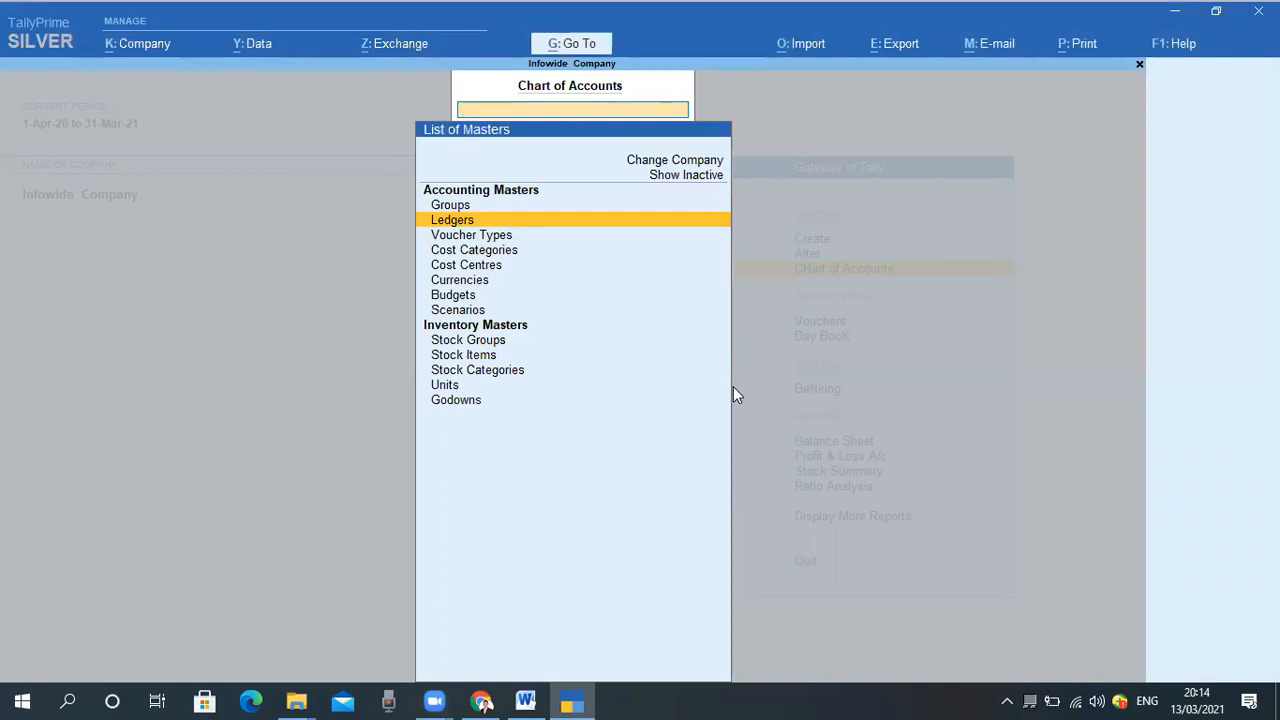
key(Down)
key(Up)
key(Return)
Look through the asset and liability ledgers down to the existing creditors under Sundry Creditors
key(Down)
key(Down)
key(Down)
key(Down)
key(Down)
key(Down)
key(Down)
key(Down)
key(Down)
key(Down)
key(Down)
key(Down)
key(Down)
key(Down)
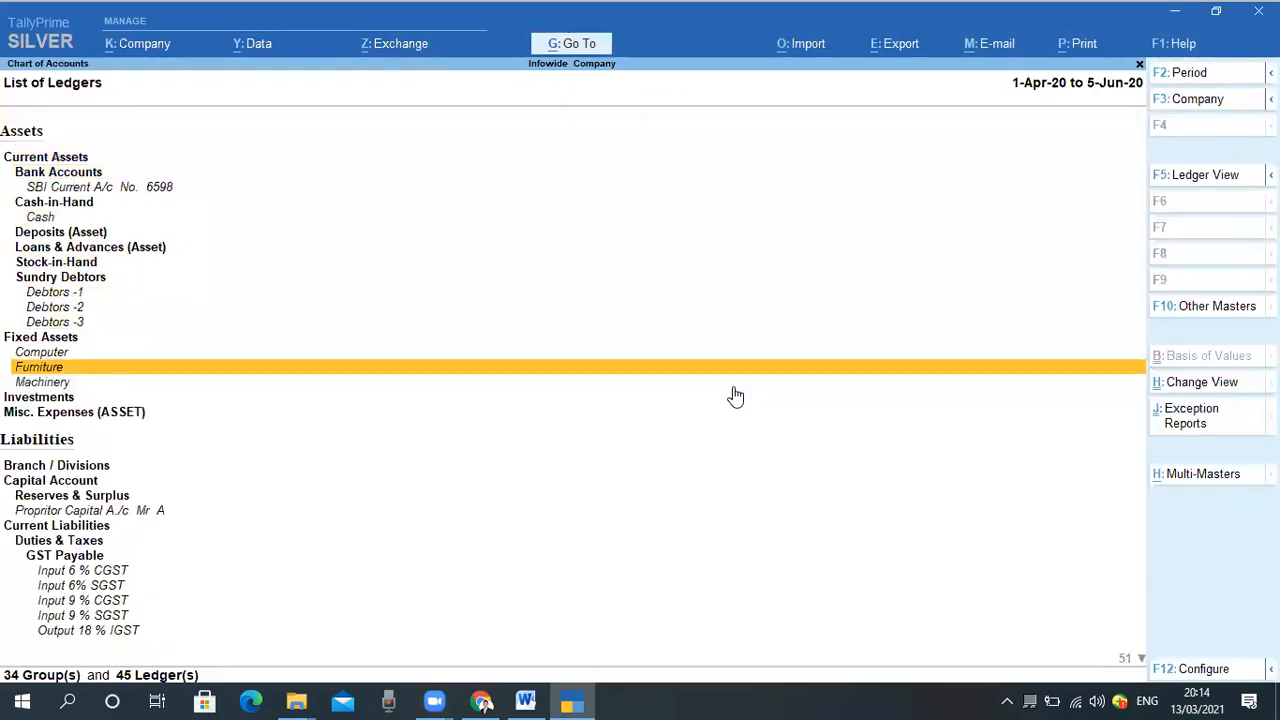
key(Down)
key(Down)
key(Down)
key(Down)
key(Down)
key(Down)
key(Down)
key(Down)
key(Down)
key(Down)
key(Down)
key(Down)
key(Down)
key(Down)
key(Down)
key(Down)
key(Down)
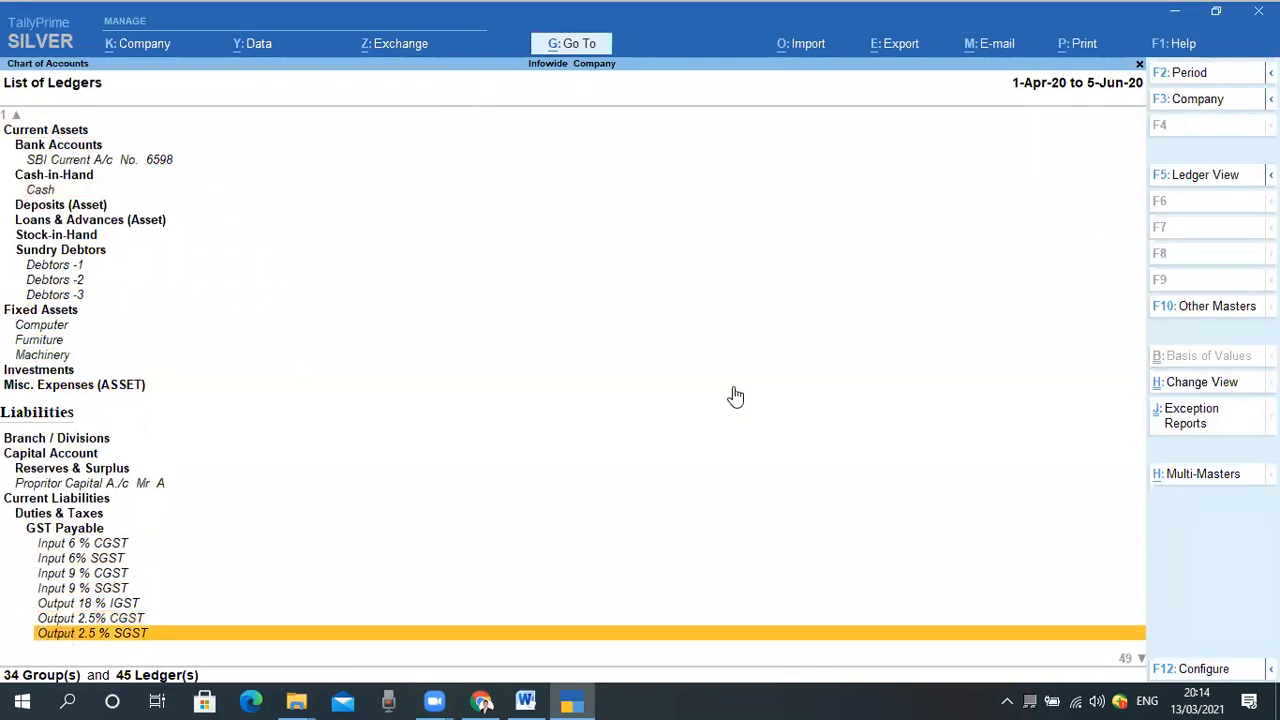
key(Up)
key(Up)
key(Up)
key(Up)
key(Up)
key(Up)
key(Up)
key(Up)
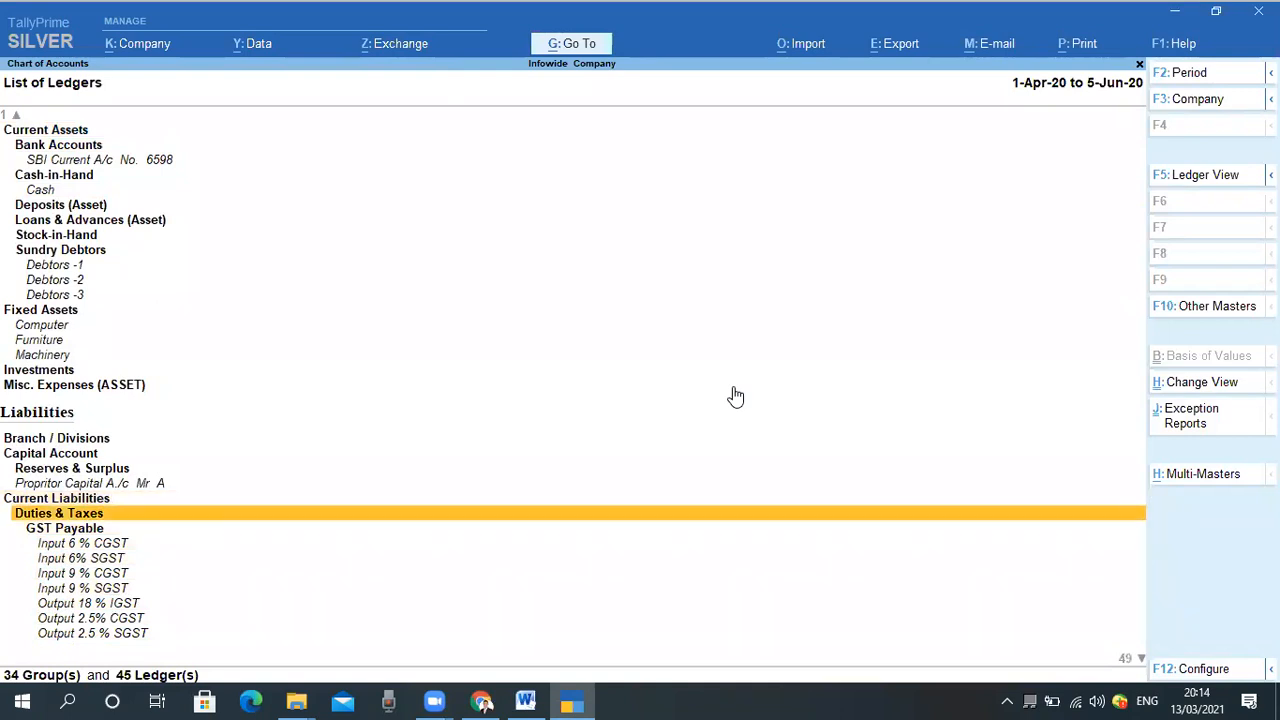
key(Down)
key(Down)
key(Down)
key(Down)
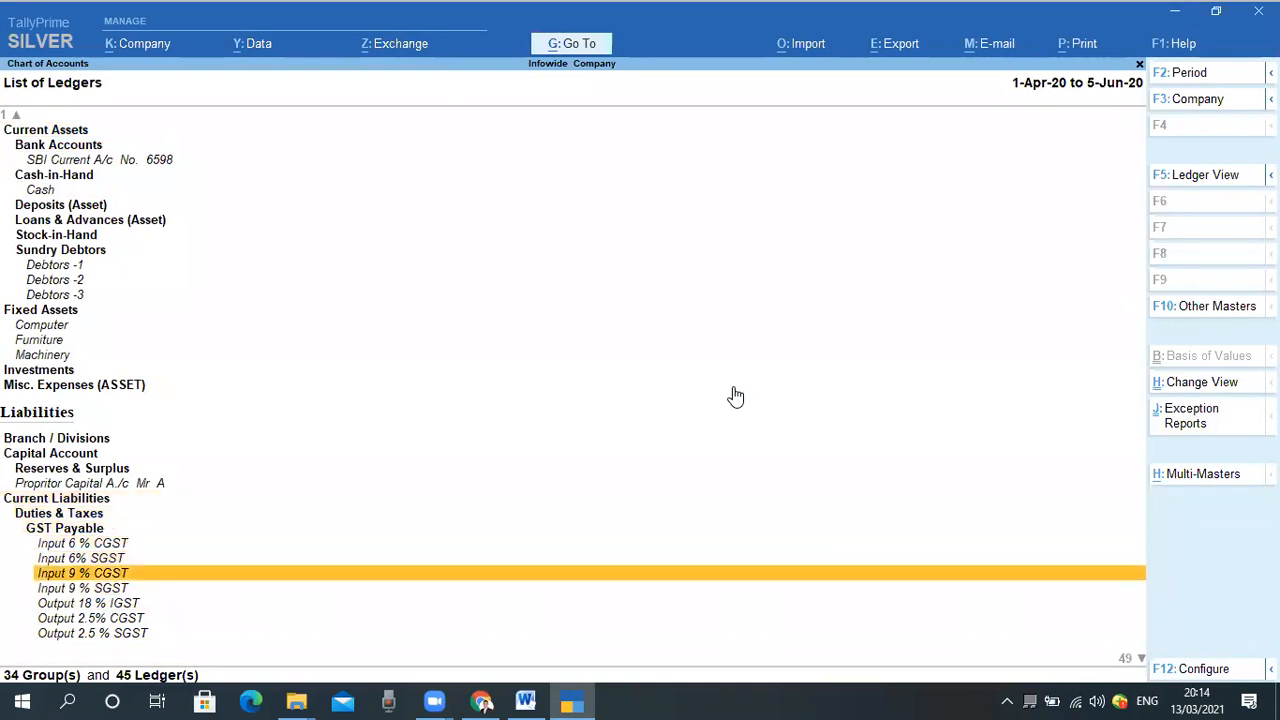
key(Down)
key(Down)
key(Down)
key(Down)
key(Down)
key(Down)
key(Down)
key(Down)
key(Down)
key(Down)
key(Down)
key(Down)
key(Down)
key(Up)
key(Up)
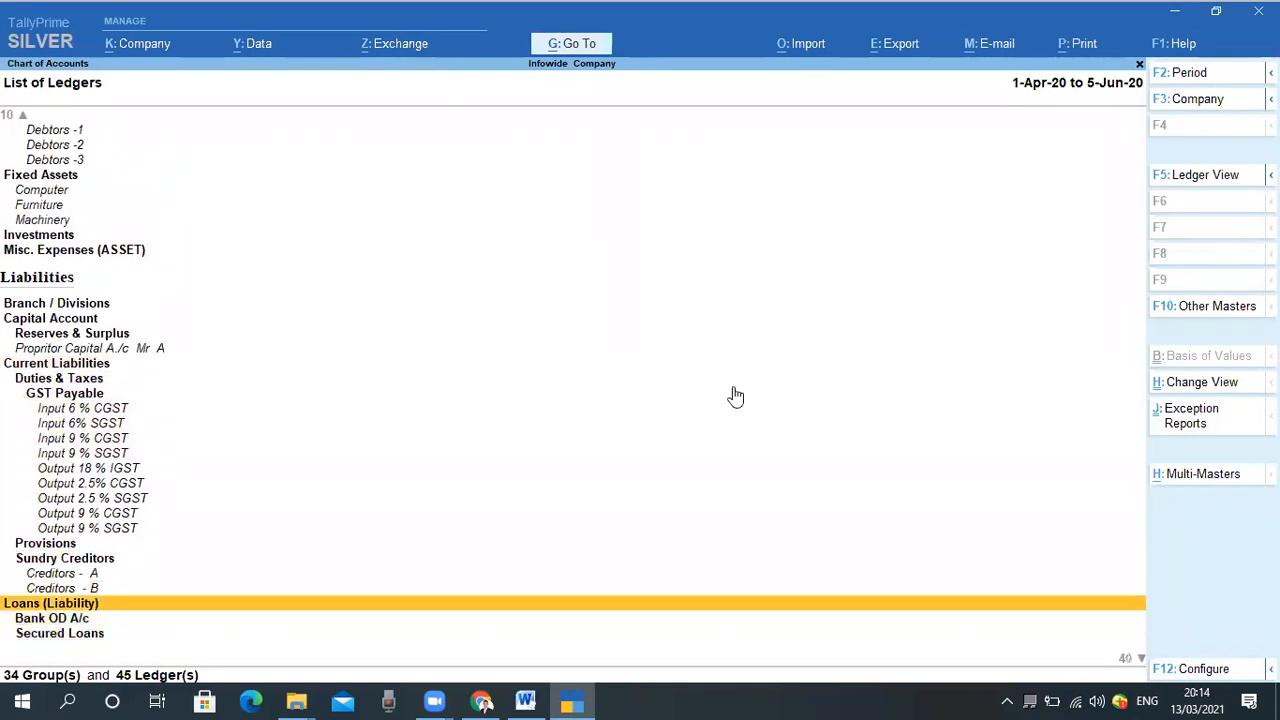
key(Up)
key(Up)
key(Down)
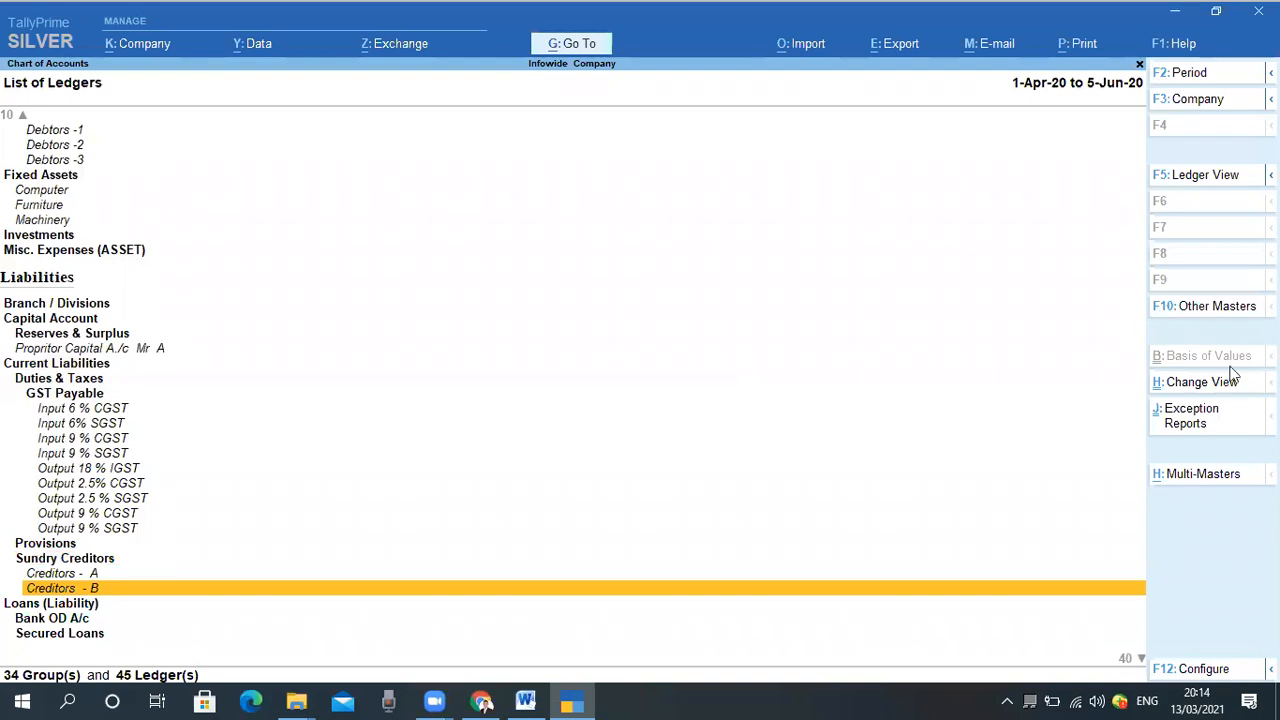
Start Multi Create for ledgers and choose Sundry Creditors as the Under Group
click(1192, 478)
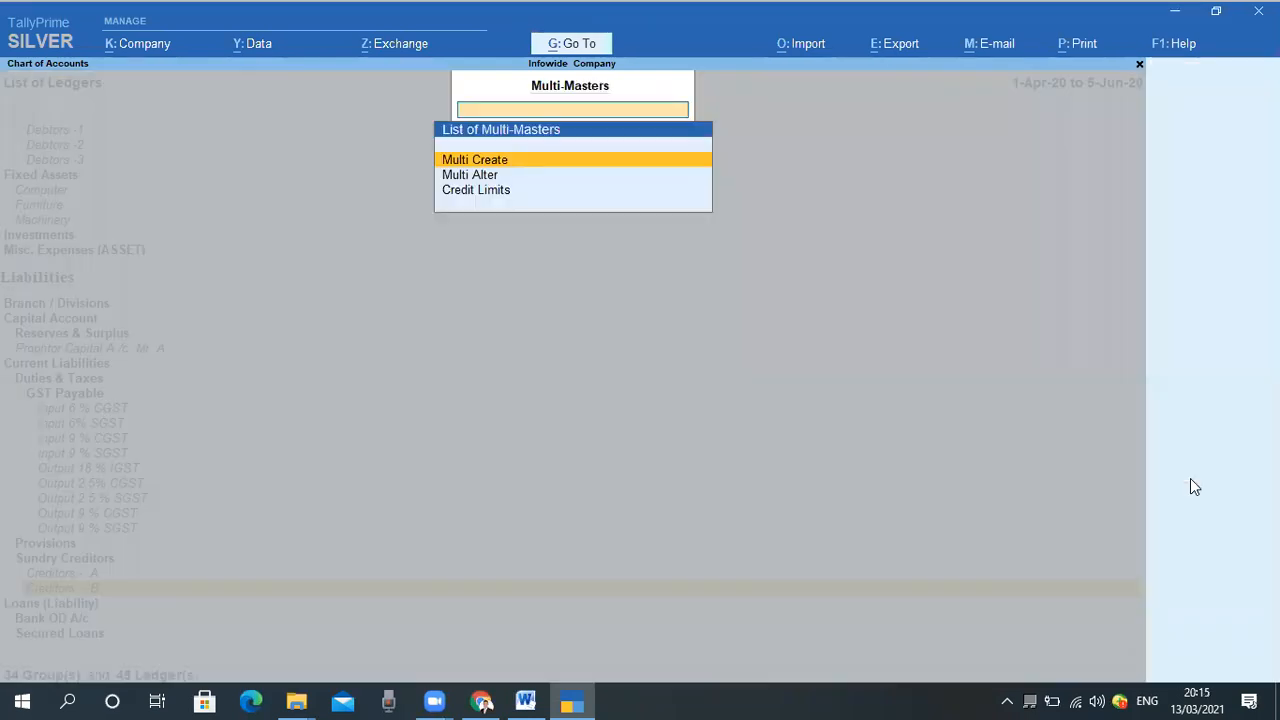
key(Return)
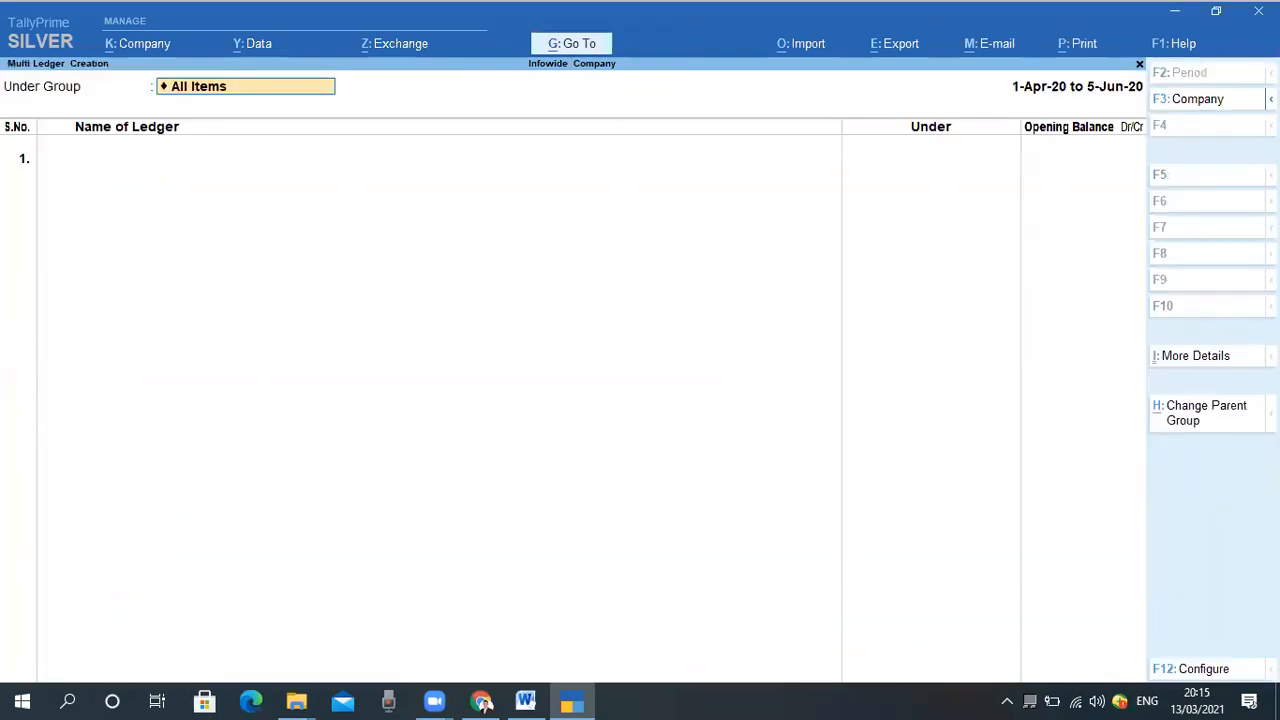
text(Sun)
key(Down)
key(Up)
key(Return)
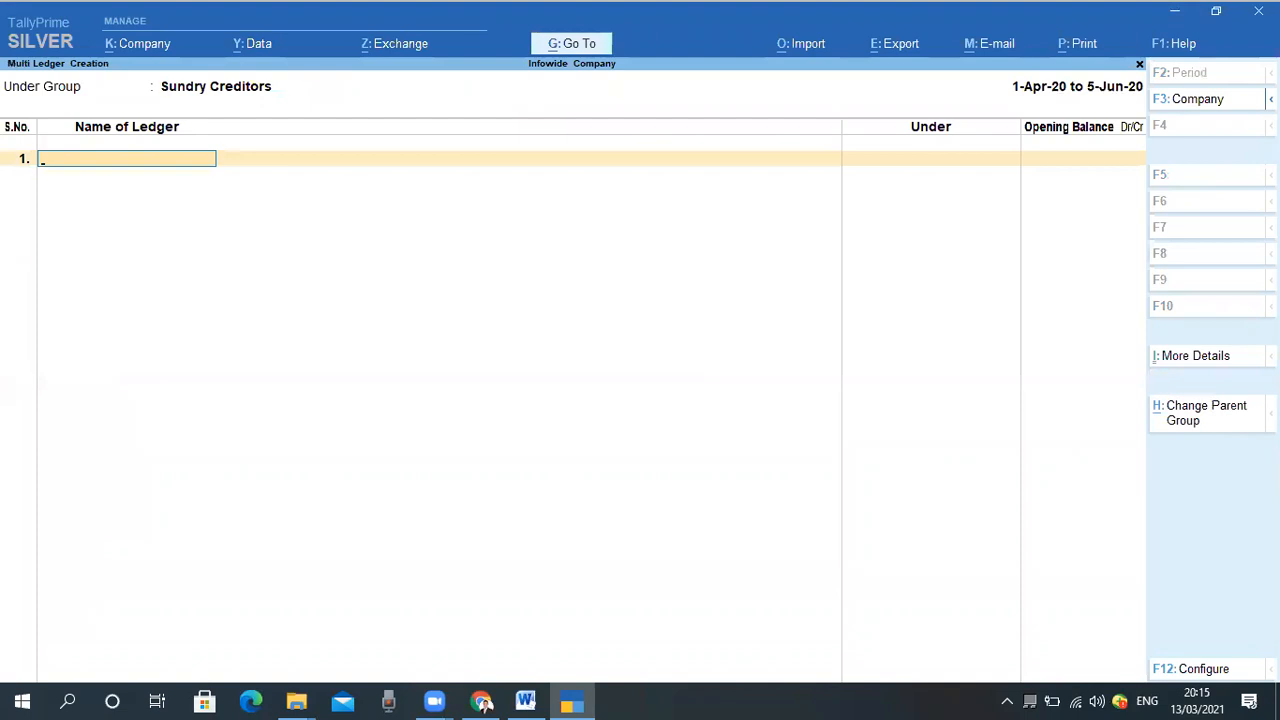
Enter Creditors 3, Creditors 4 and Creditors 5 as new ledgers without opening balances
text(Creditors 3)
key(Return)
key(Return)
text(Creditors 4)
key(Return)
key(Return)
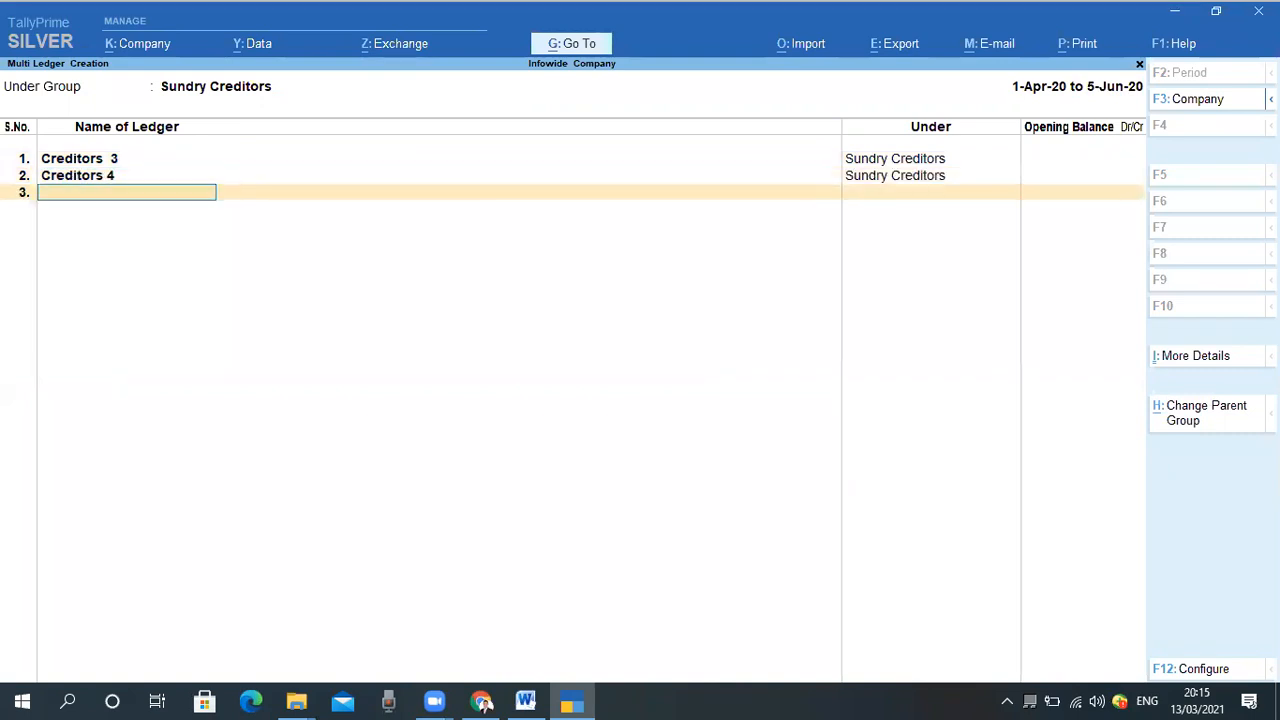
text(Creditors 5)
key(Return)
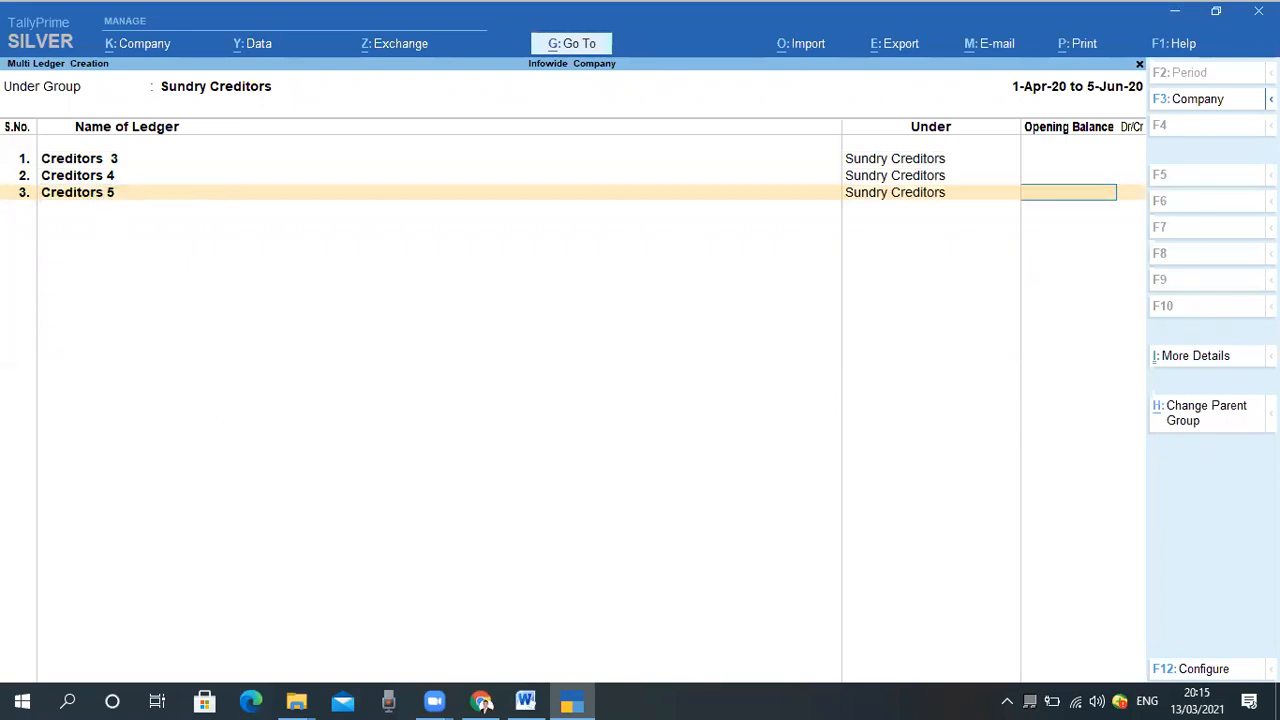
key(Return)
Add Creditors 6, Creditors 7 and Creditors 8 to the multi-ledger list, leaving their opening balances empty
text(Cred)
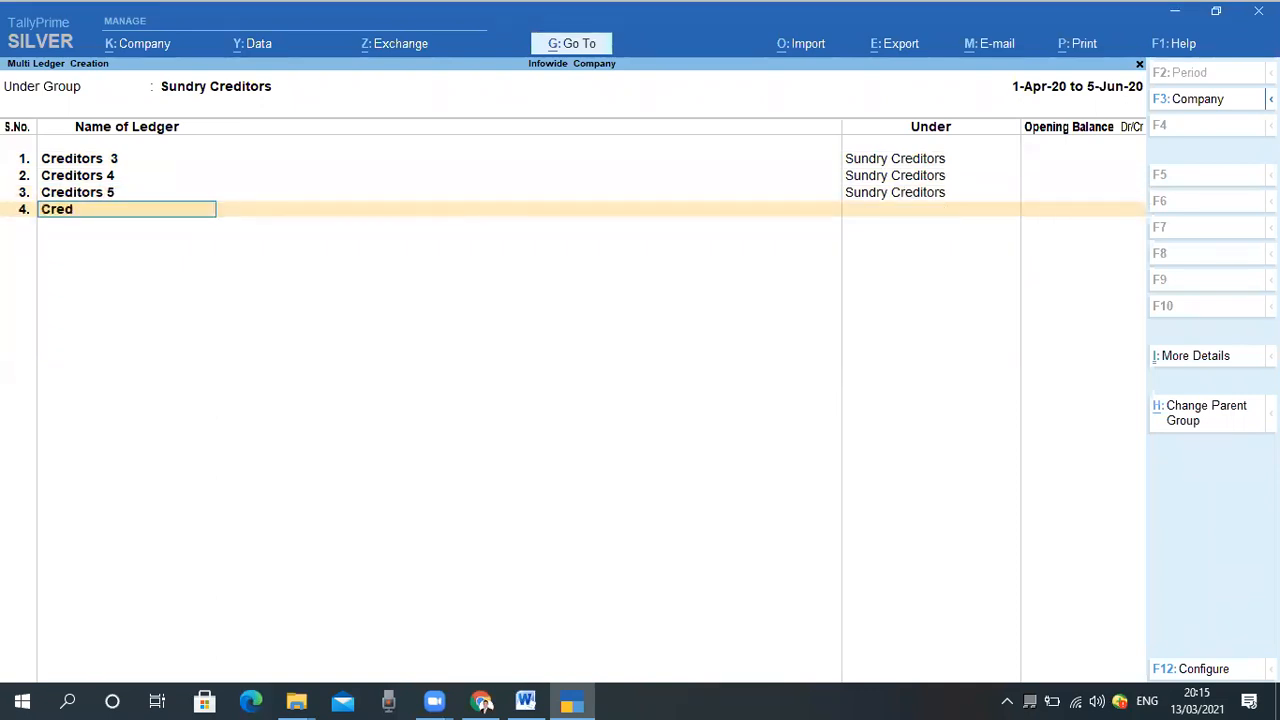
text(itors 6)
key(Return)
key(Return)
text(Creditors 7)
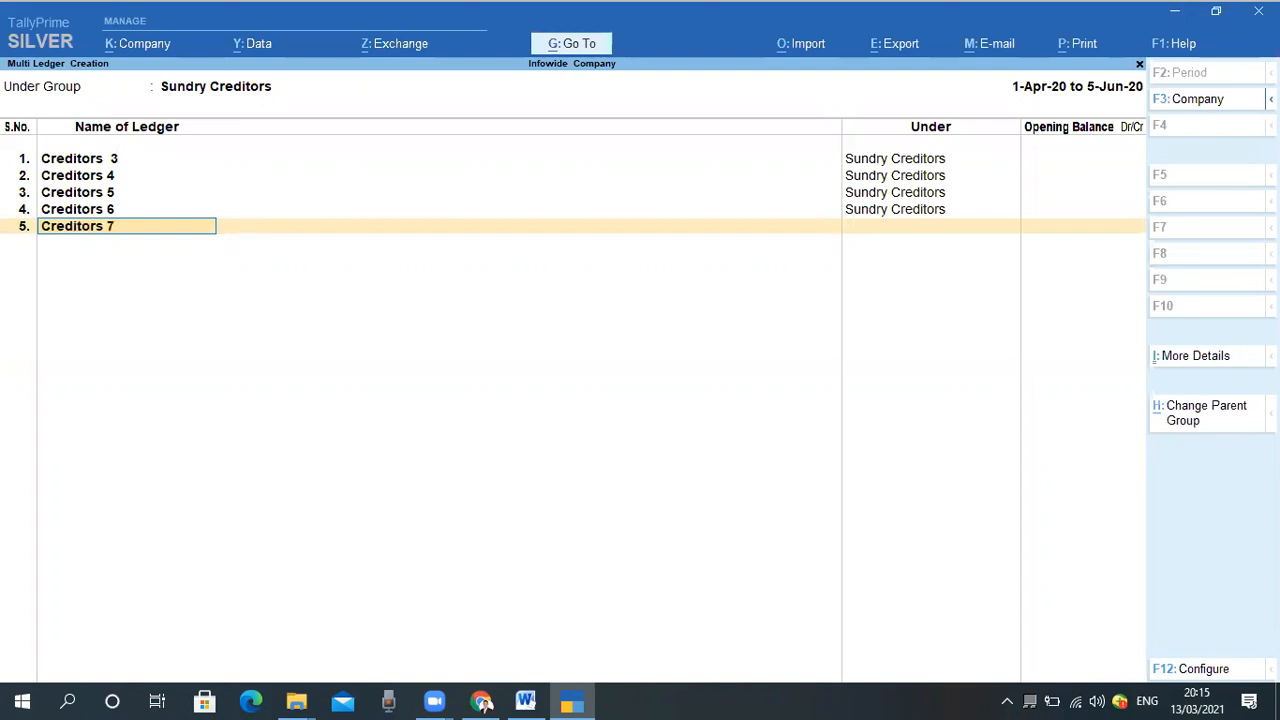
key(Return)
key(Return)
text(Cred)
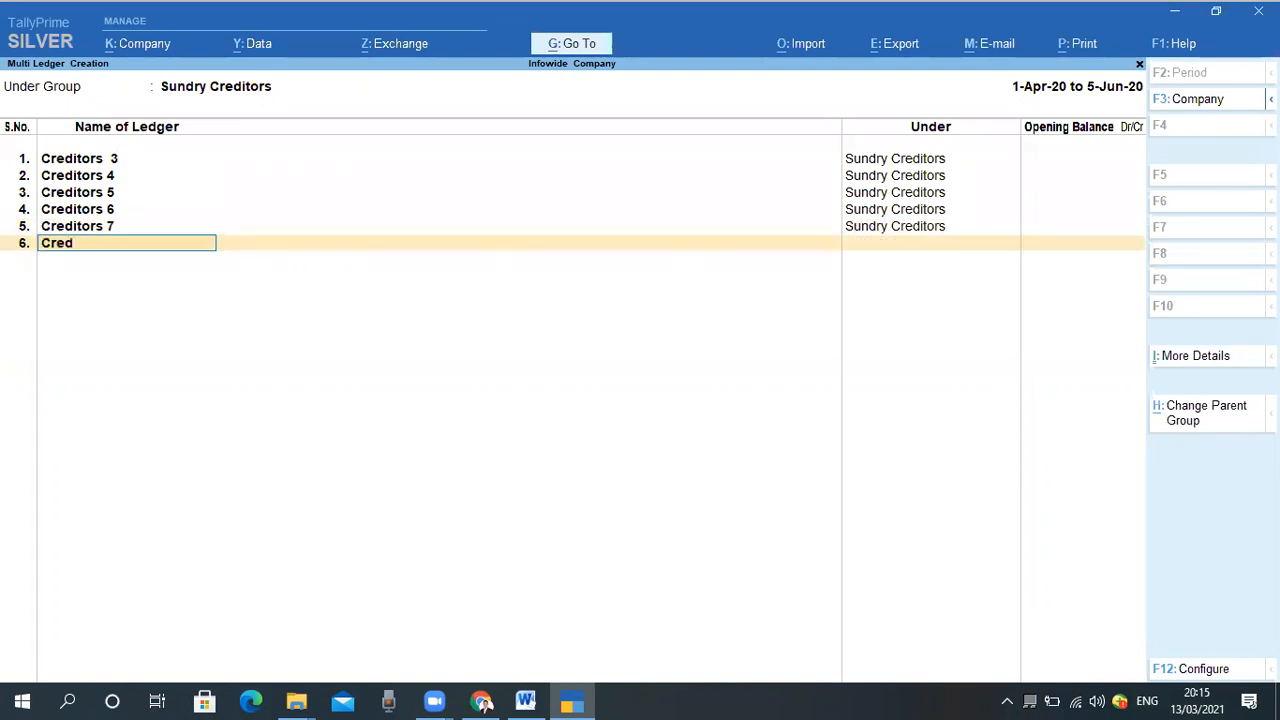
text(itors 8)
key(Return)
key(Return)
Add Creditors 9 and Crediotrs 10 without opening balances, end the ledger list and accept the multi-ledger creation
text(Cr)
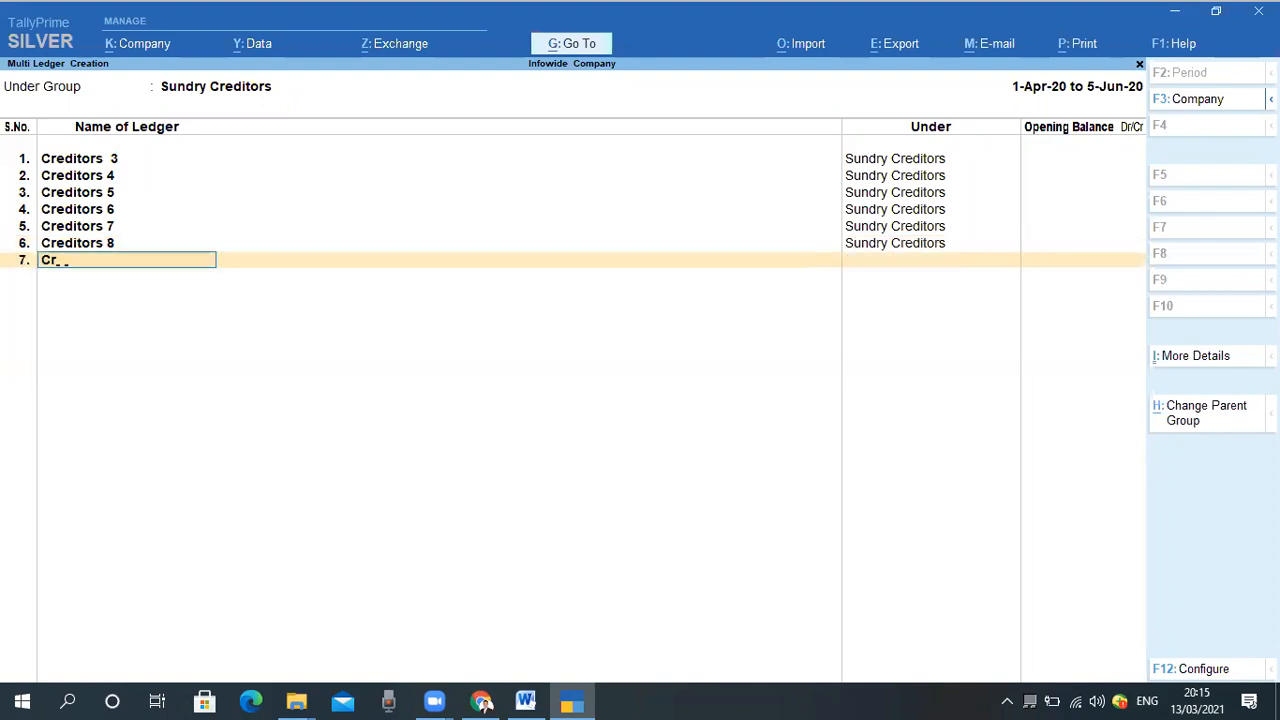
text(editors 9)
key(Return)
key(Return)
text(Crediotrs)
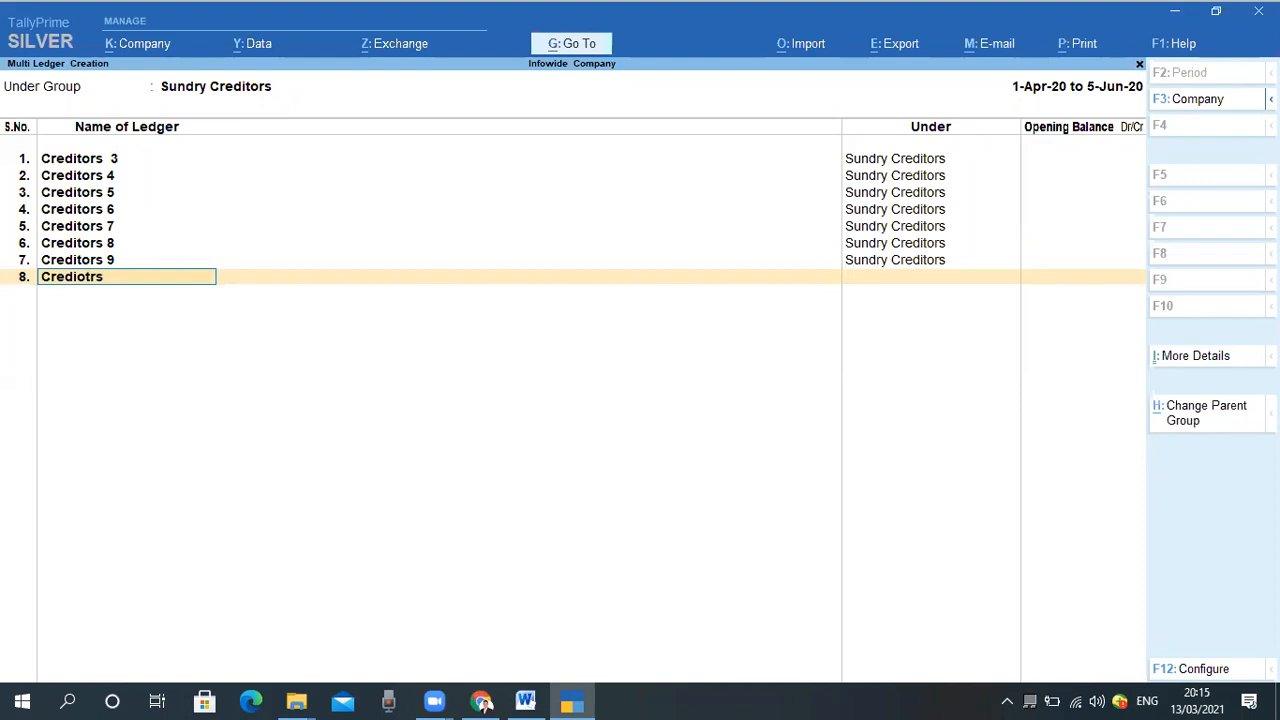
text( 10)
key(Return)
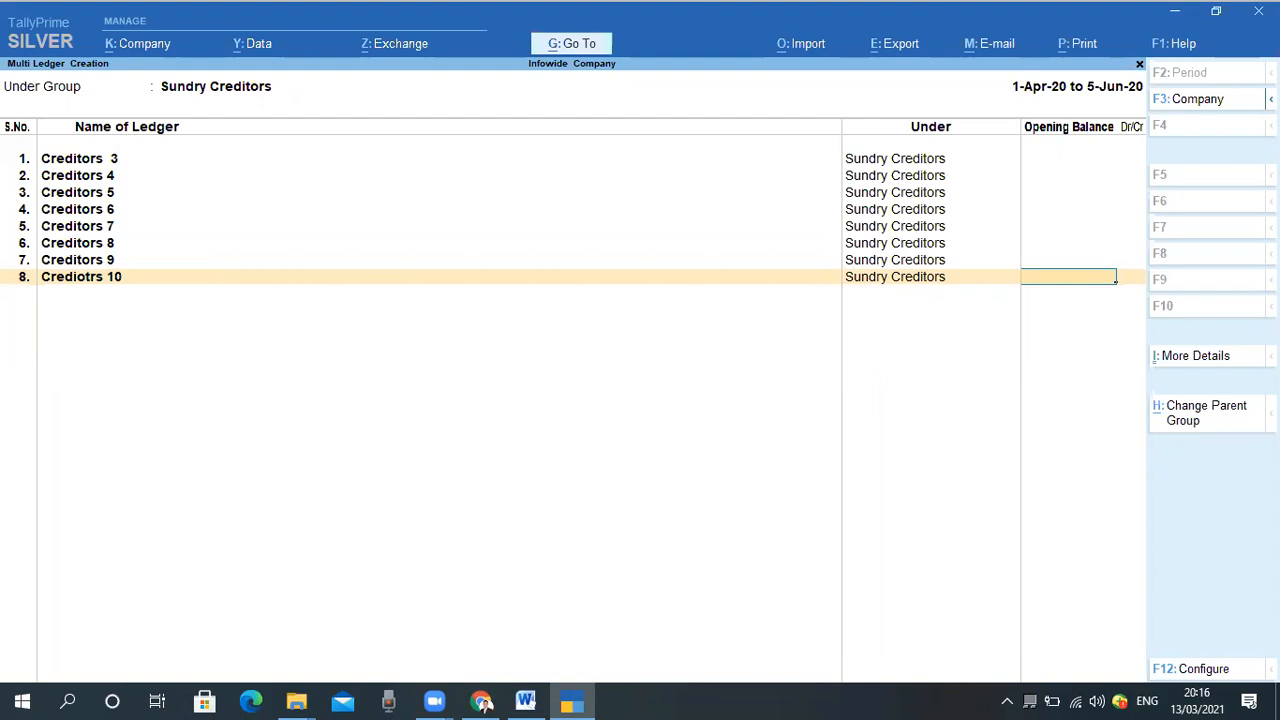
key(Return)
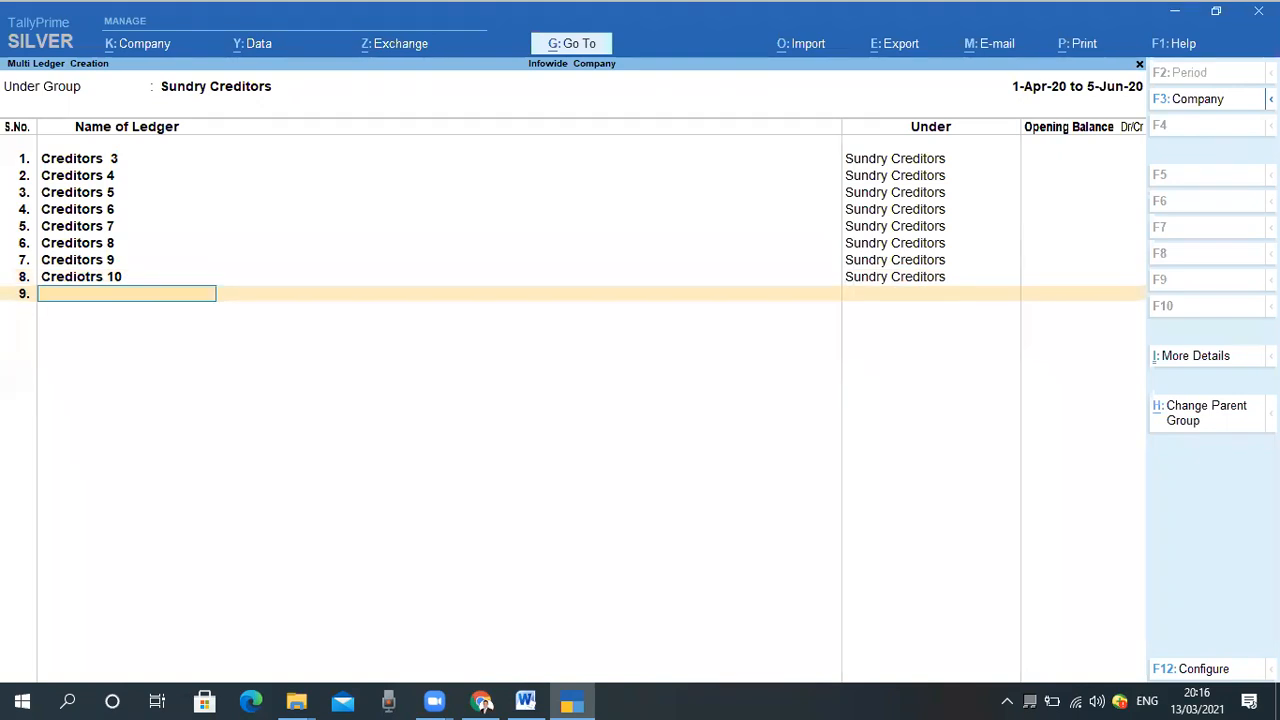
key(Return)
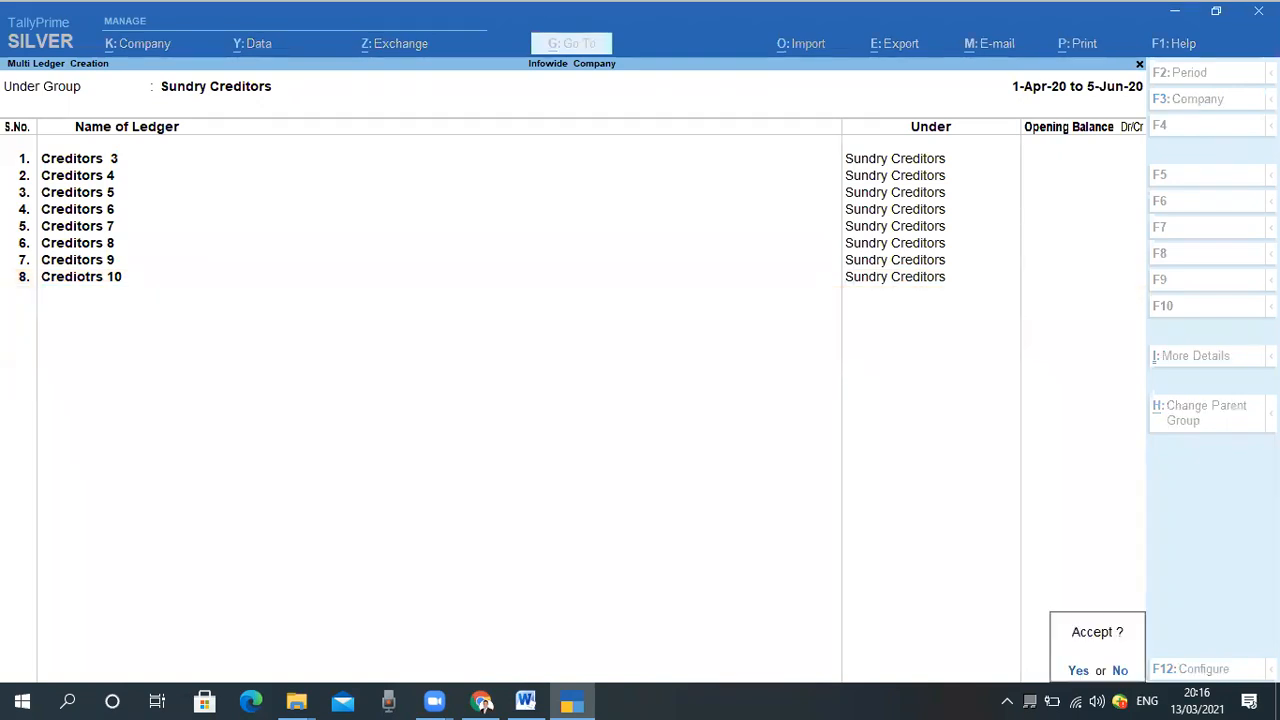
key(Return)
Look down the list of ledgers to the newly created creditors under Sundry Creditors
key(Down)
key(Down)
key(Down)
key(Down)
key(Down)
key(Down)
key(Down)
key(Down)
key(Down)
key(Down)
key(Down)
key(Down)
key(Down)
key(Down)
key(Down)
key(Down)
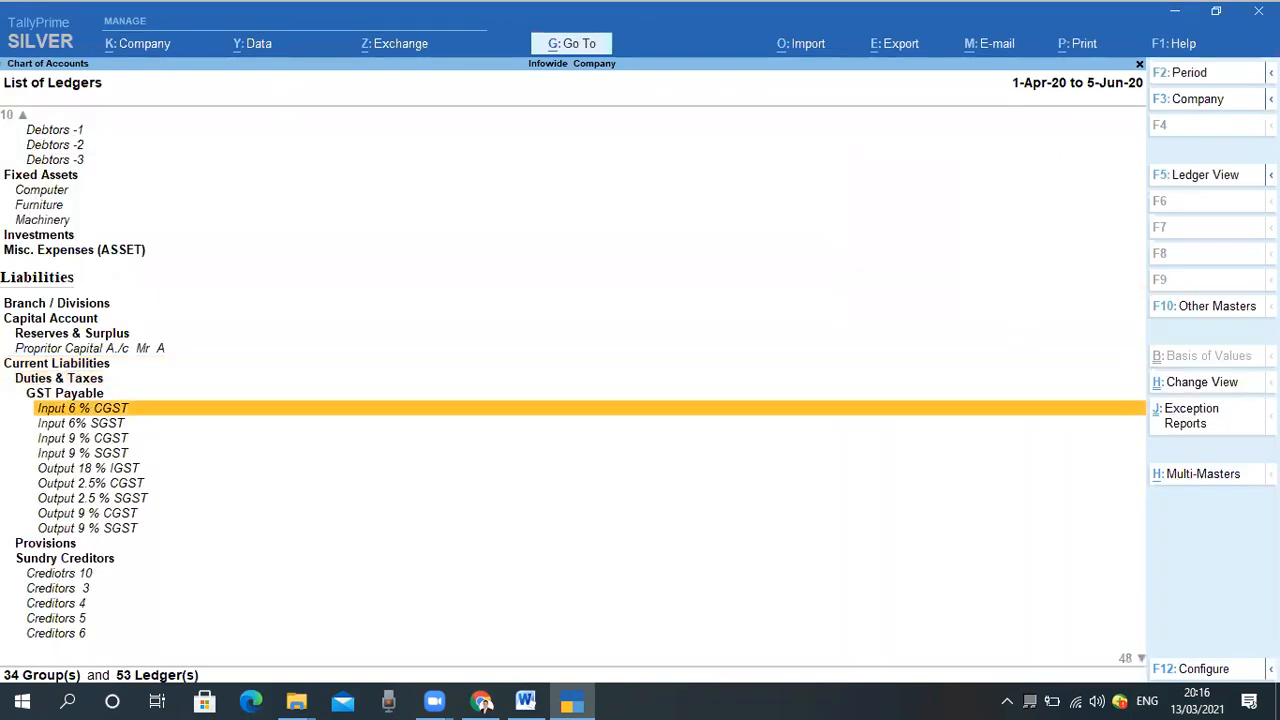
Open the Creditors 4 ledger to check its details, quit without changes, and look through the remaining new creditors
key(Return)
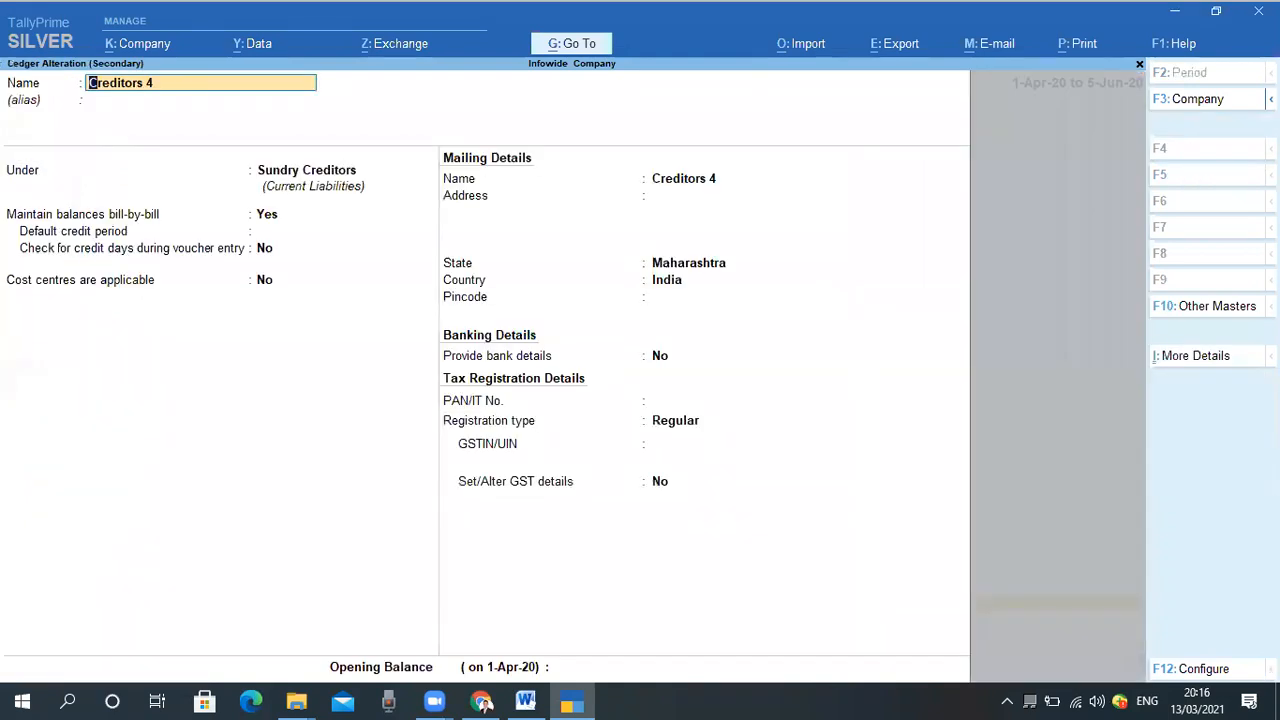
key(Escape)
key(Escape)
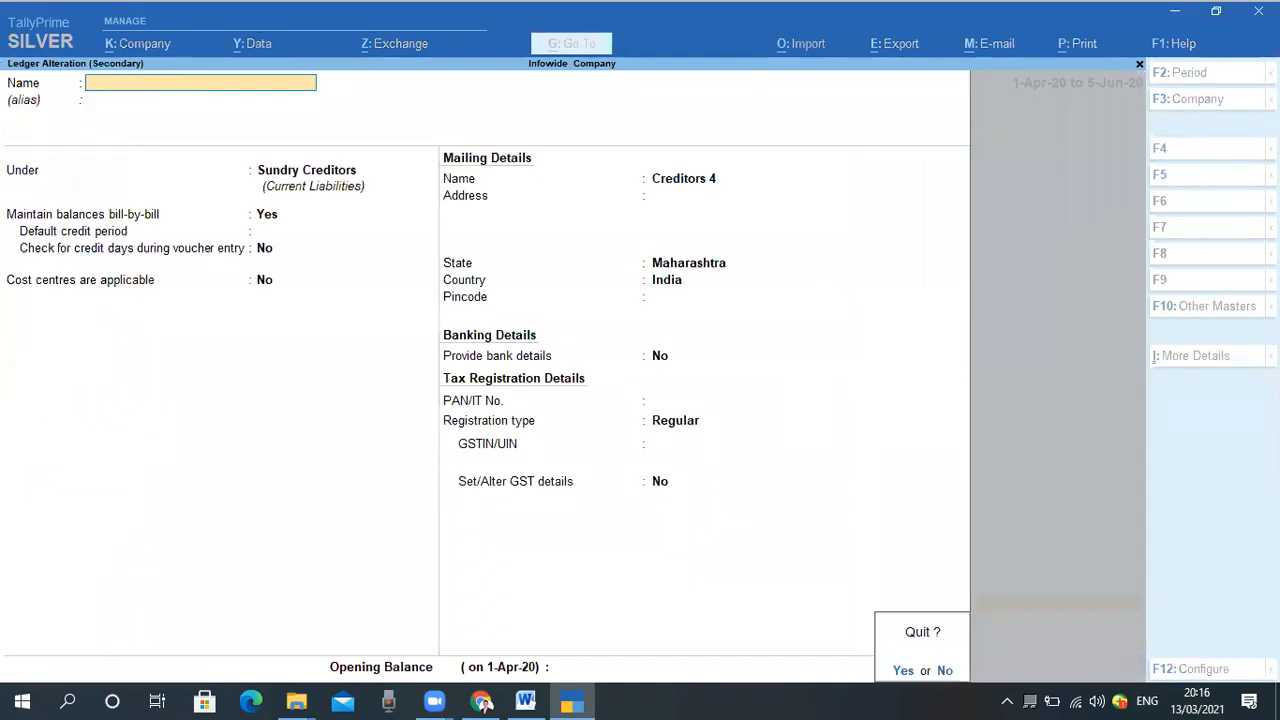
key(Return)
key(Down)
key(Down)
key(Down)
key(Down)
key(Down)
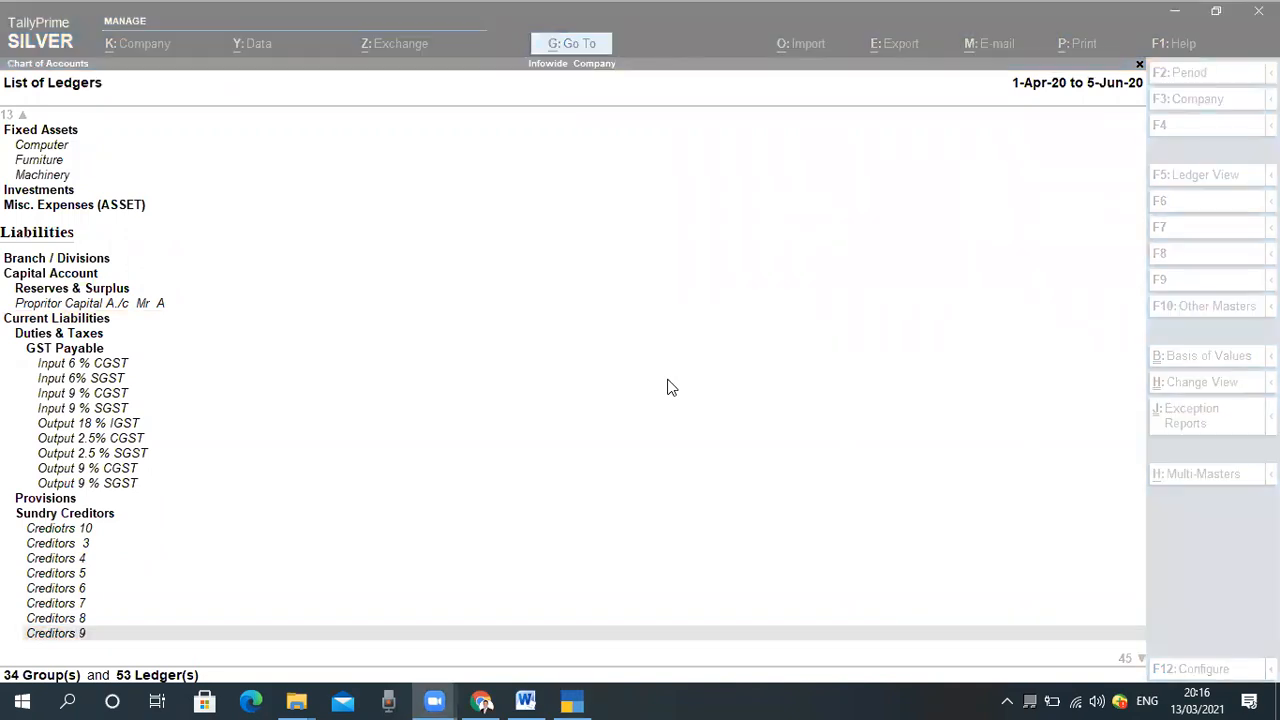
Leave the list of ledgers and the Chart of Accounts to return to the Gateway of Tally
click(578, 177)
key(Escape)
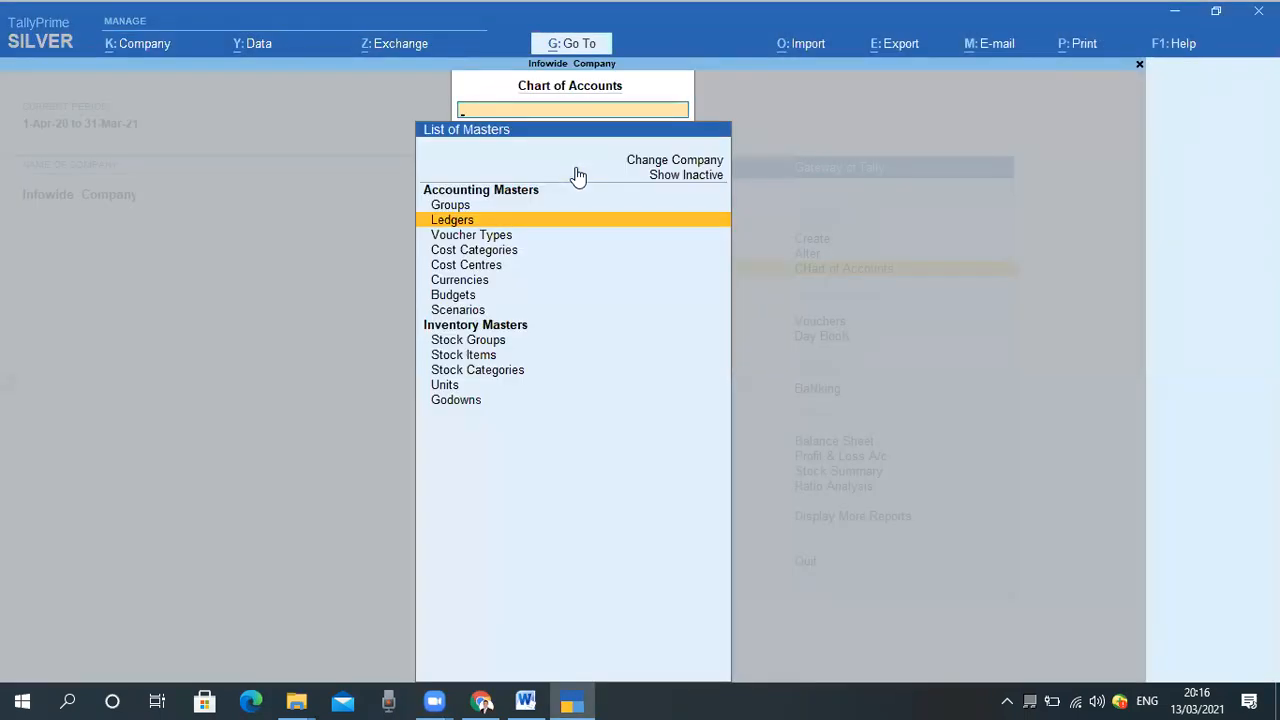
key(Escape)
key(Escape)
key(Escape)
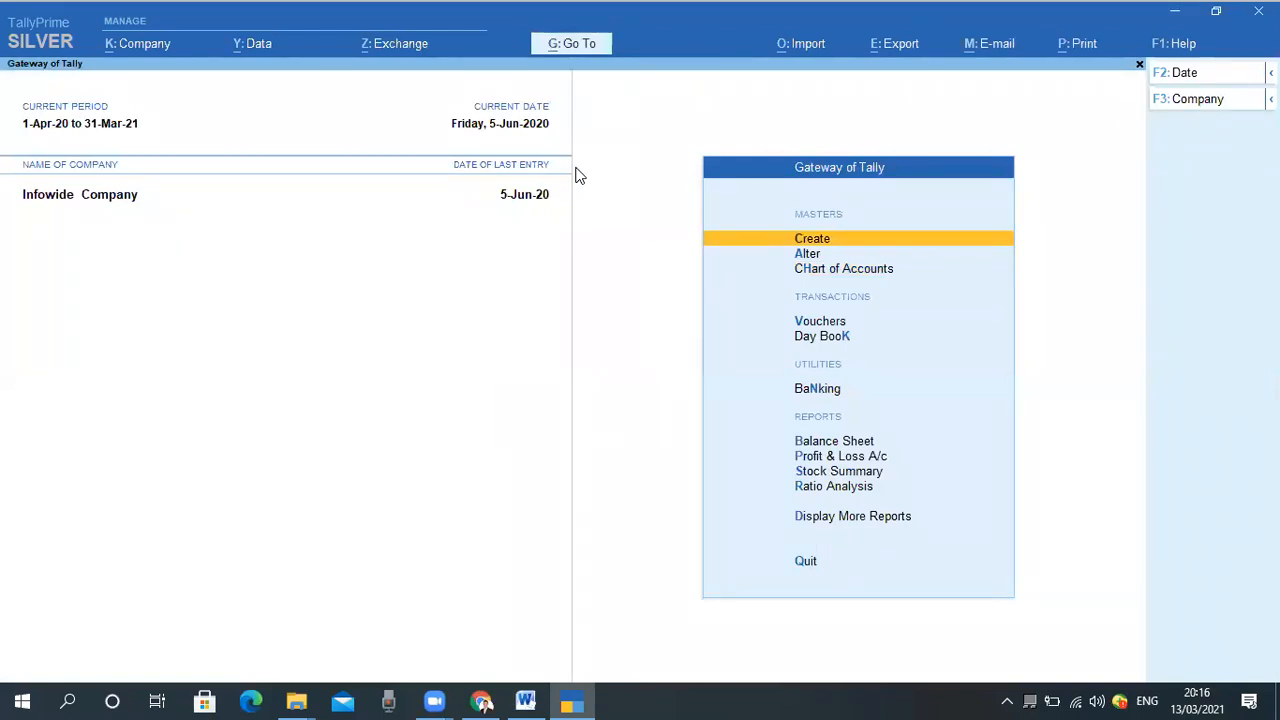
Open voucher entry from the Gateway of Tally
key(Down)
key(Down)
key(Down)
key(Down)
key(Down)
key(Down)
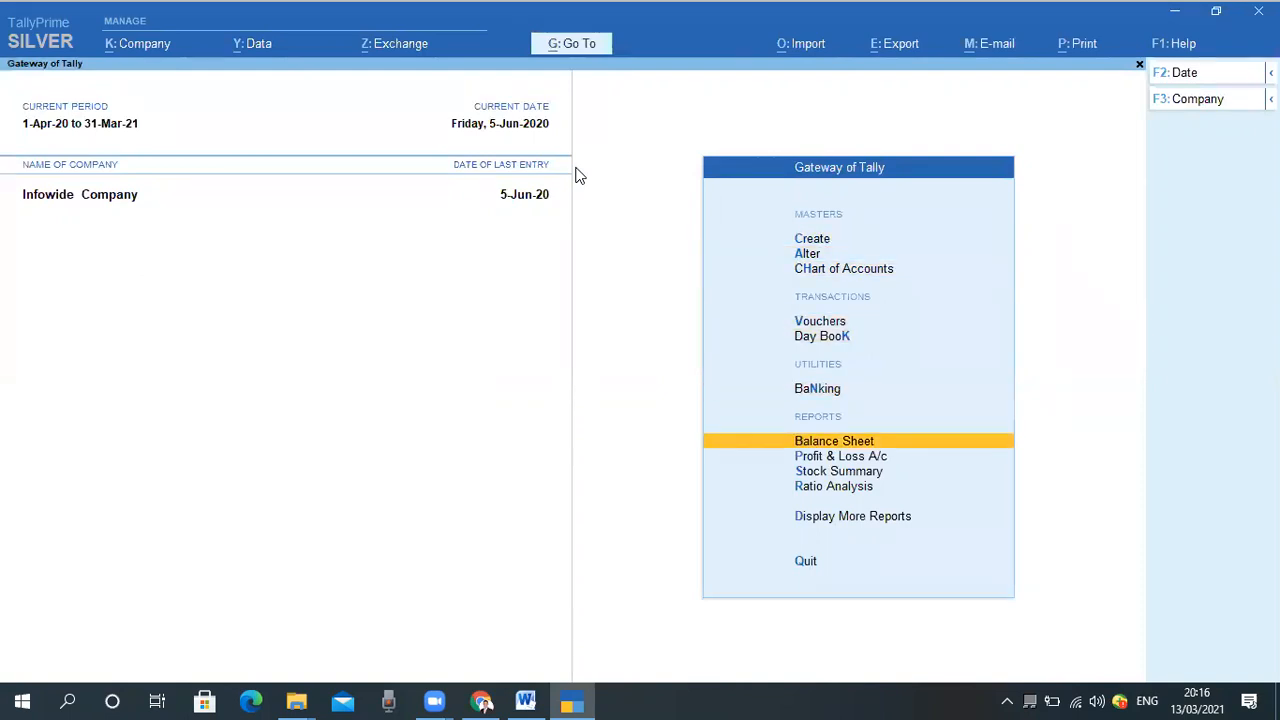
key(Up)
key(Up)
key(Up)
key(Up)
key(Down)
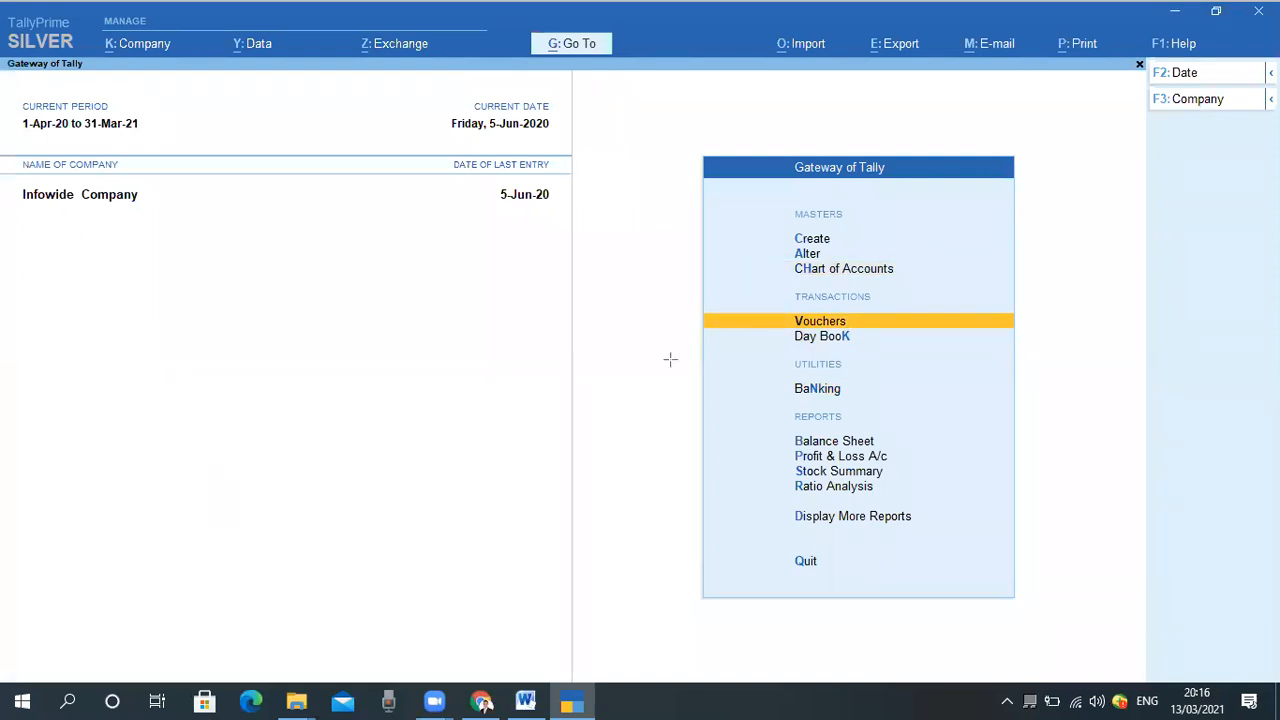
mouse_move(703, 310)
mouse_down()
mouse_move(921, 345)
mouse_move(970, 331)
mouse_up()
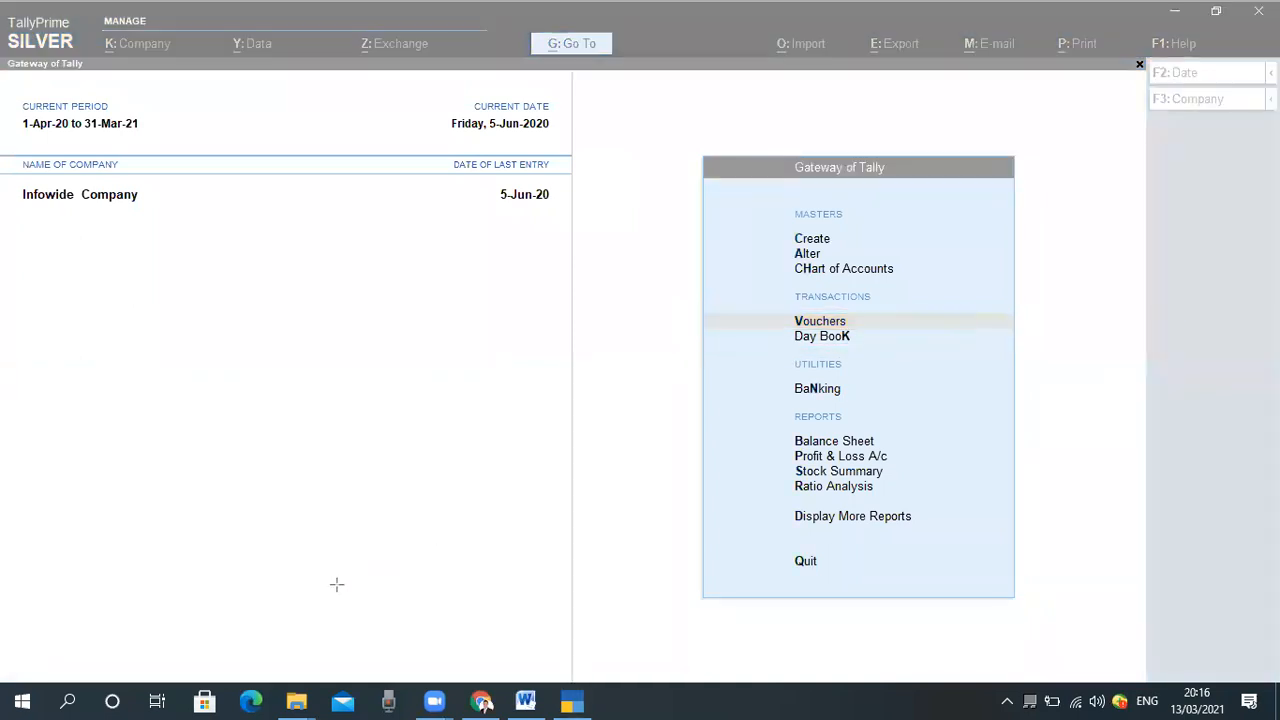
key(Escape)
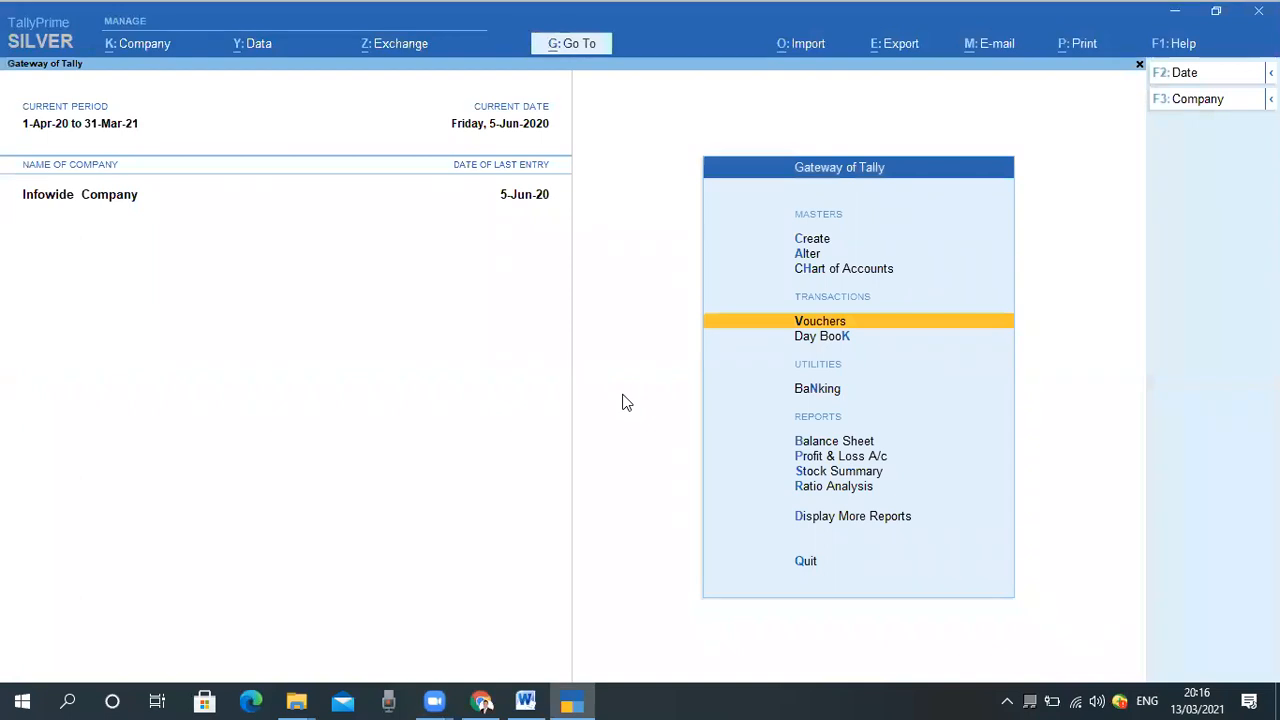
key(Return)
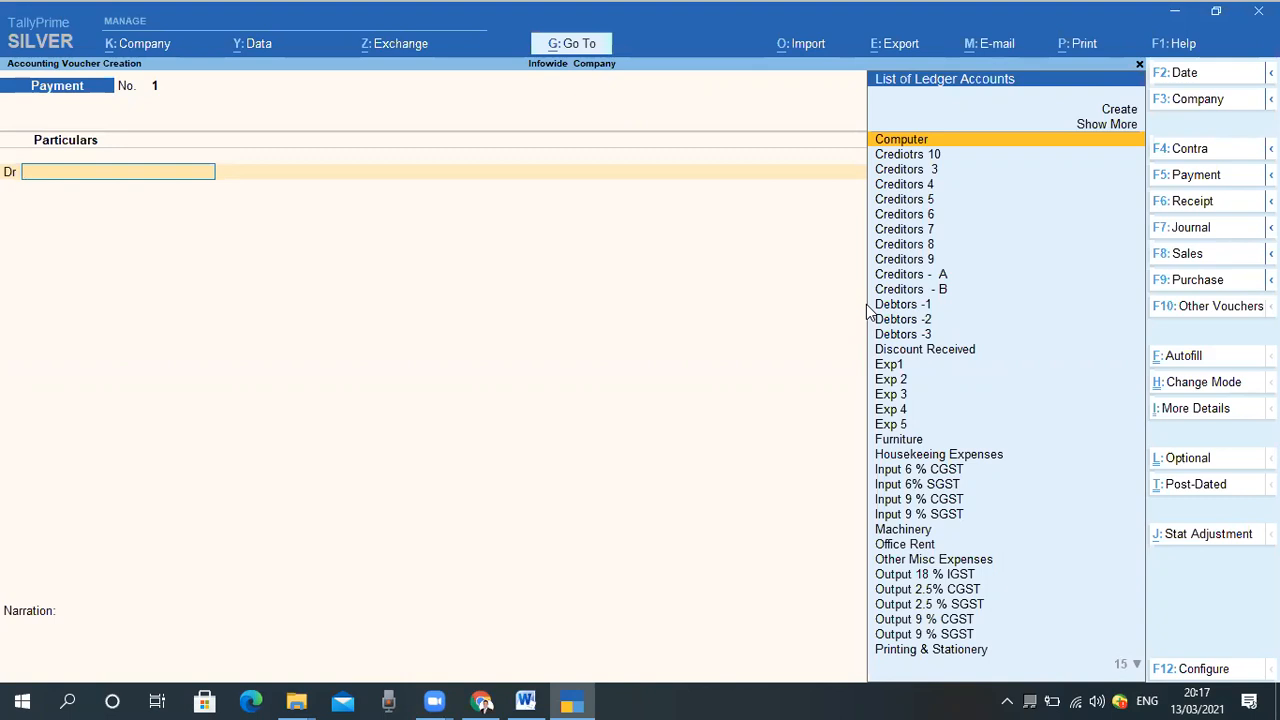
Switch the voucher to the Indirect Expenses type from the journal voucher types
key(F7)
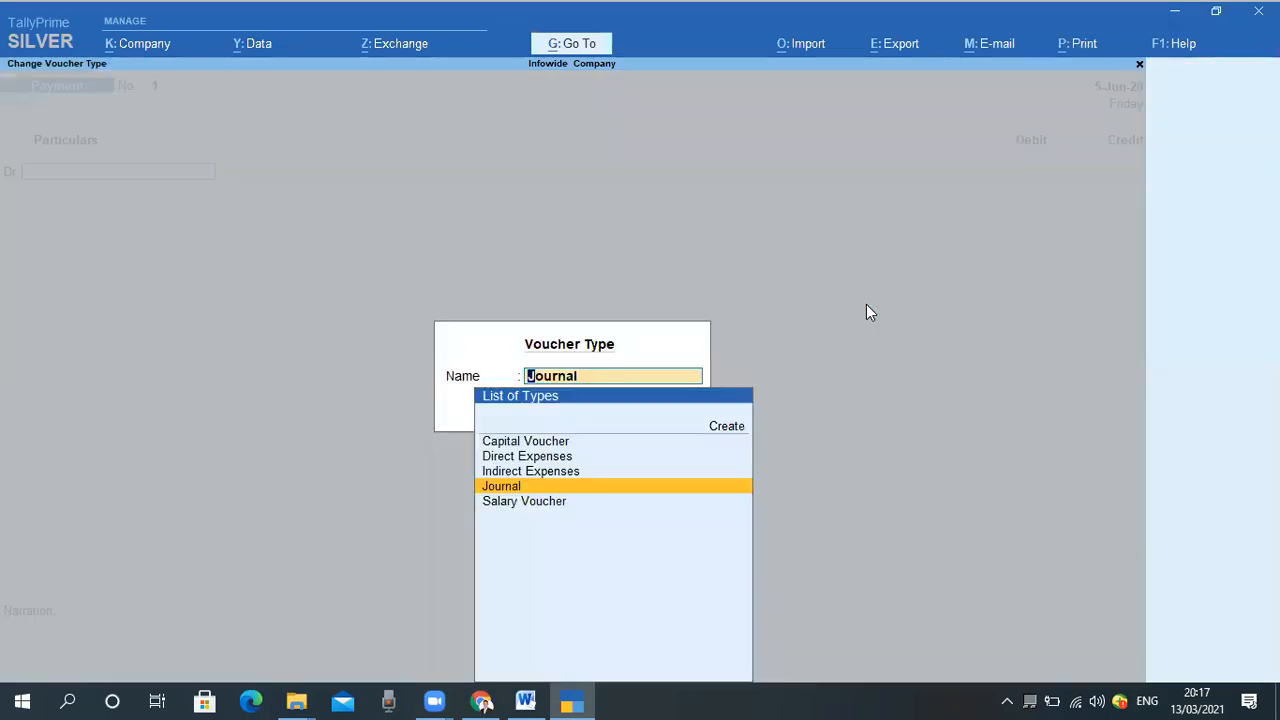
key(Up)
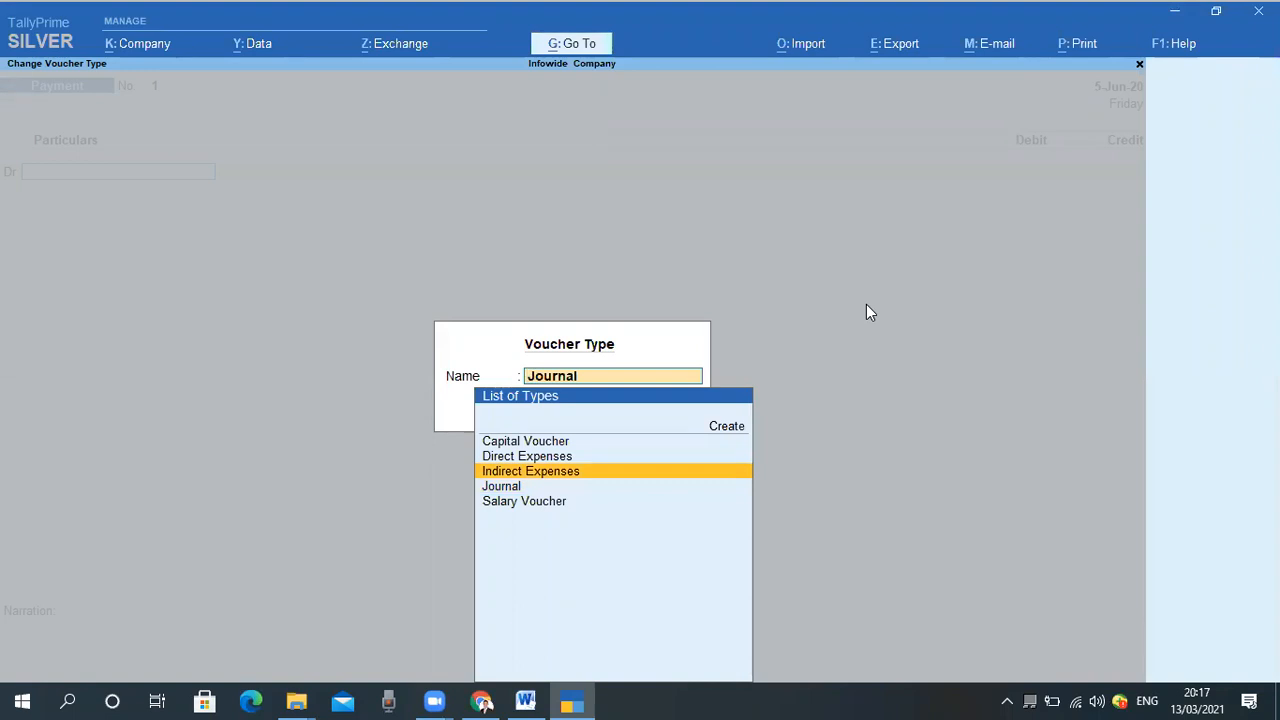
key(Up)
key(Up)
key(Down)
key(Down)
key(Up)
key(Up)
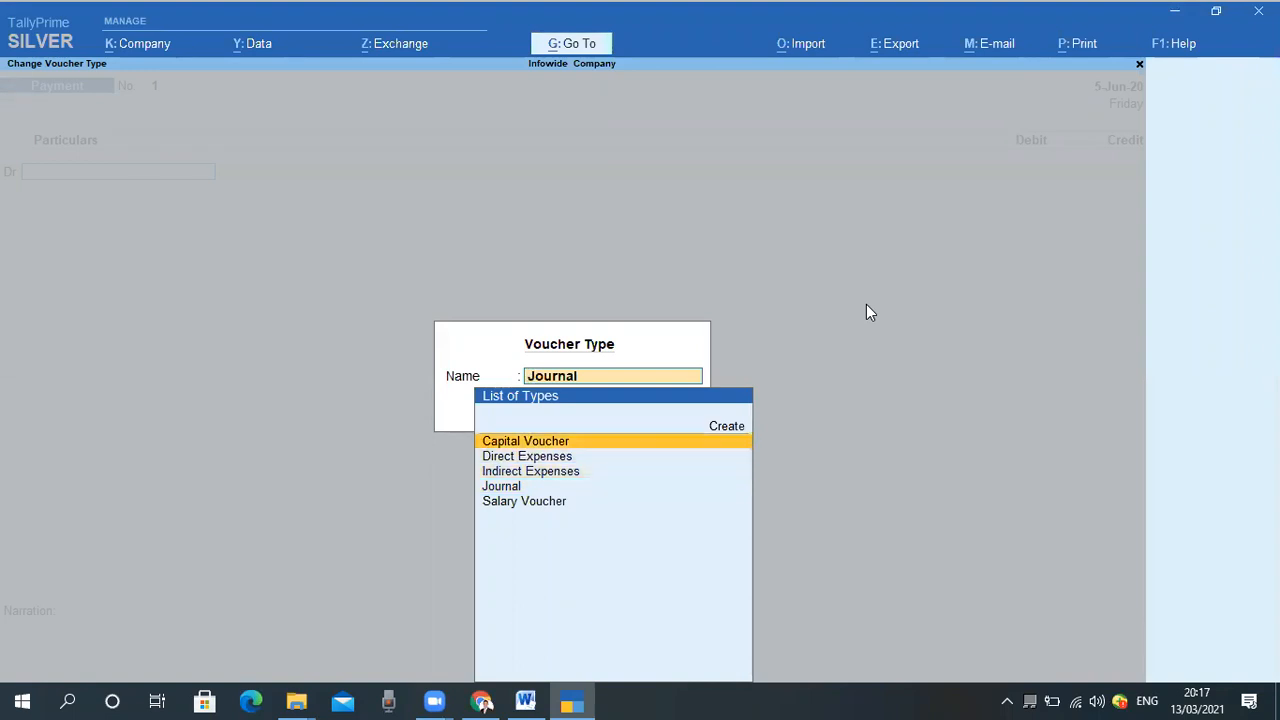
key(Down)
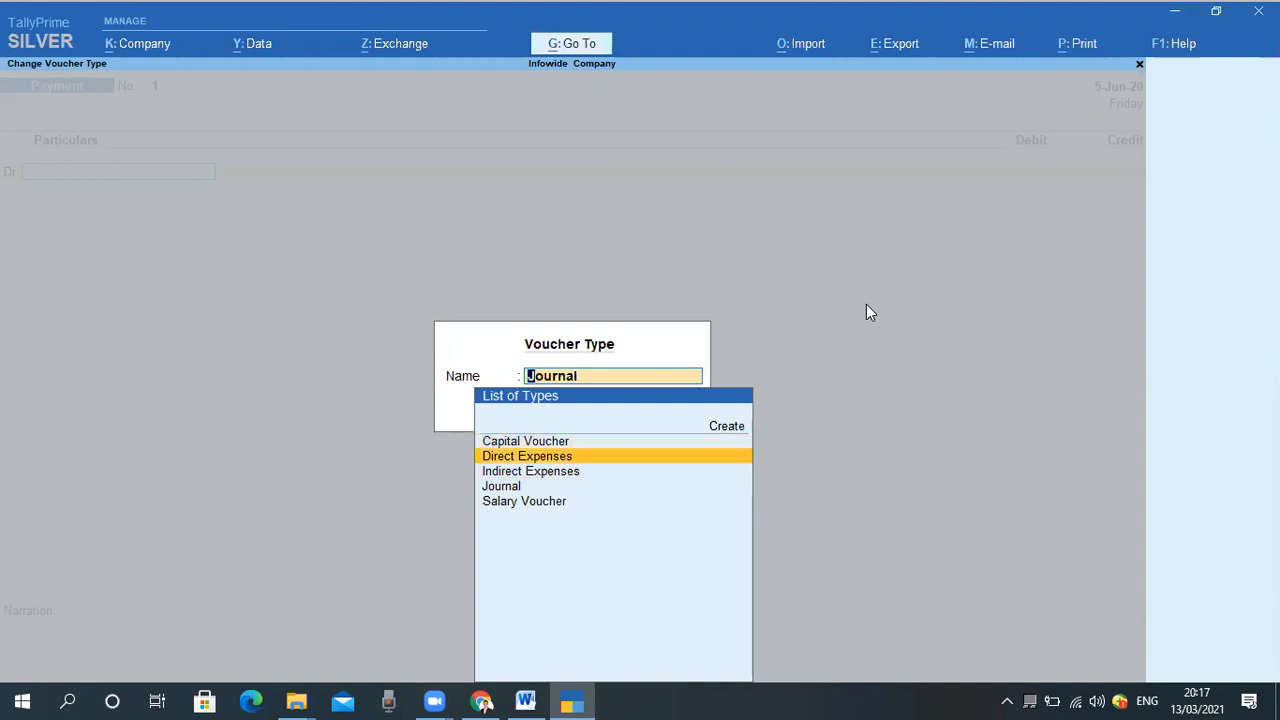
key(Down)
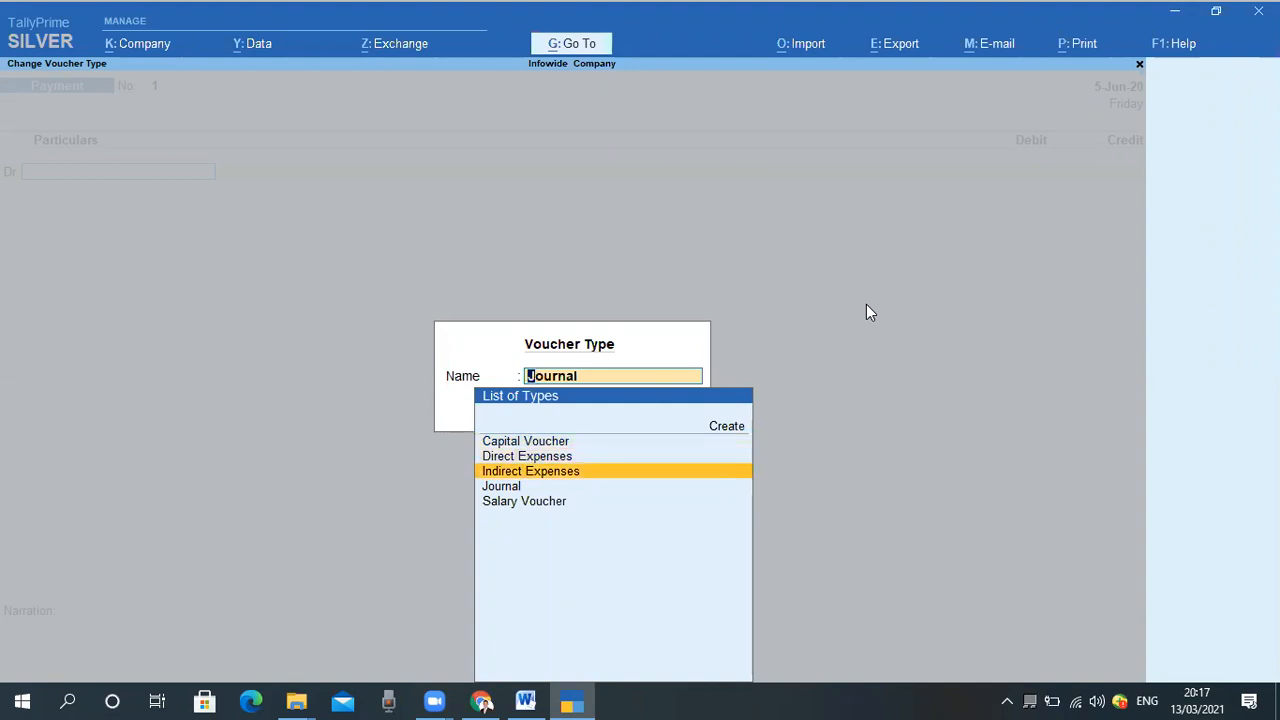
key(Return)
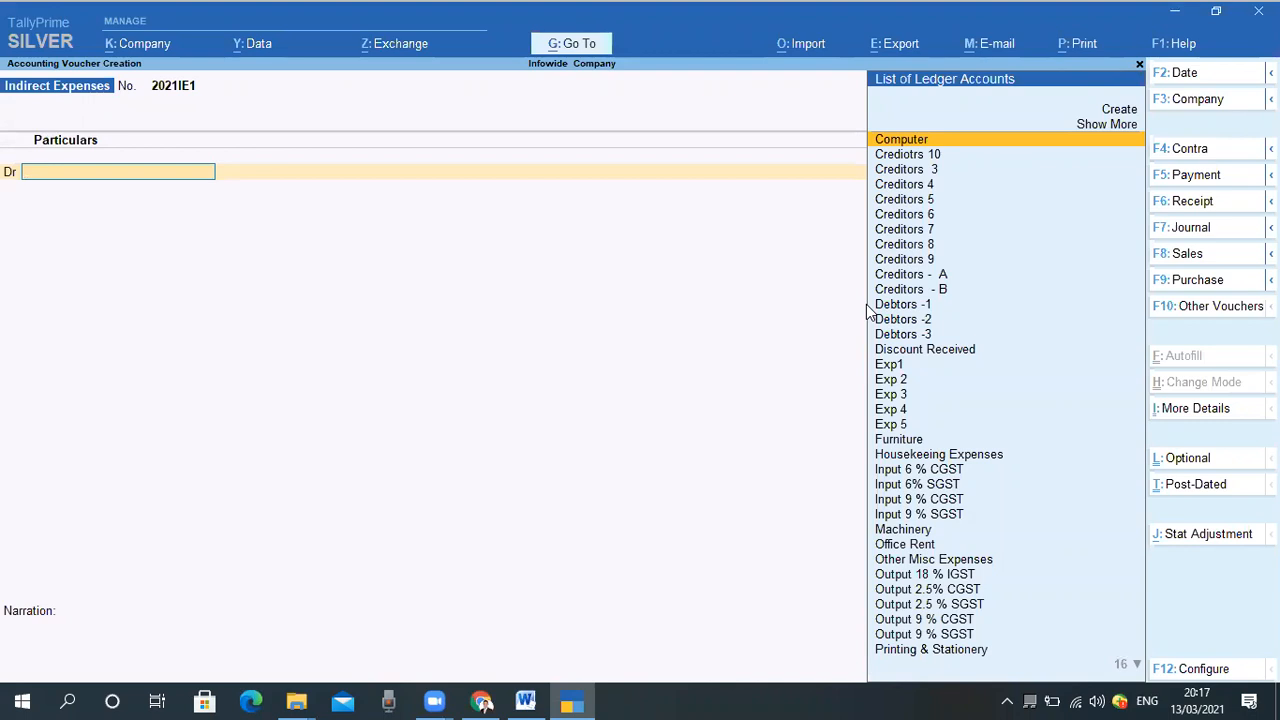
Debit Housekeeing Expenses with 15000 in the Indirect Expenses voucher
text(H)
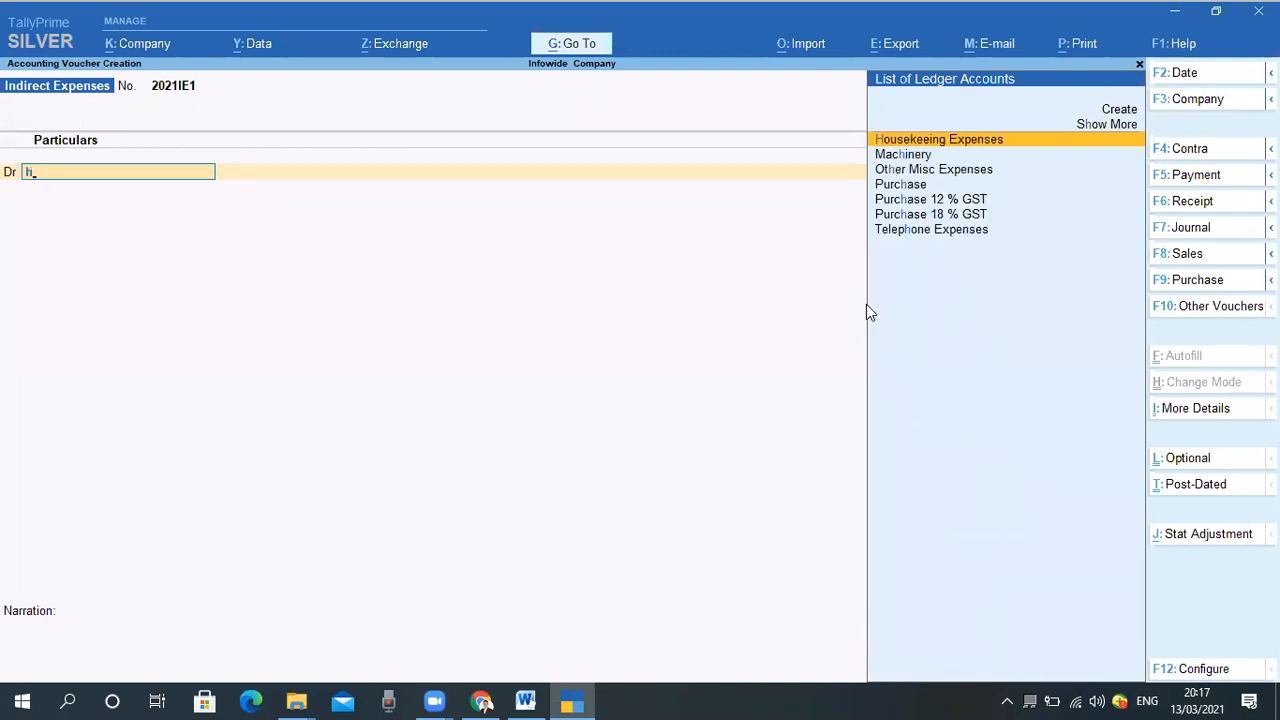
key(Return)
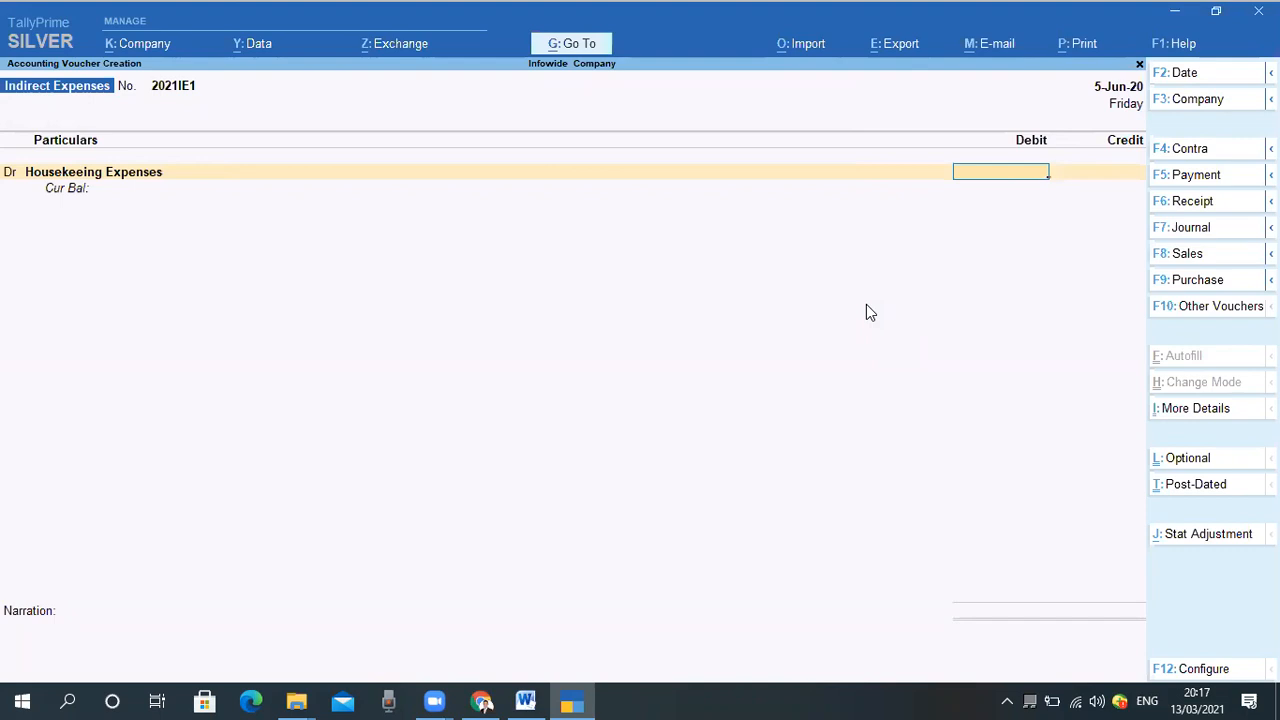
text(15000)
key(Return)
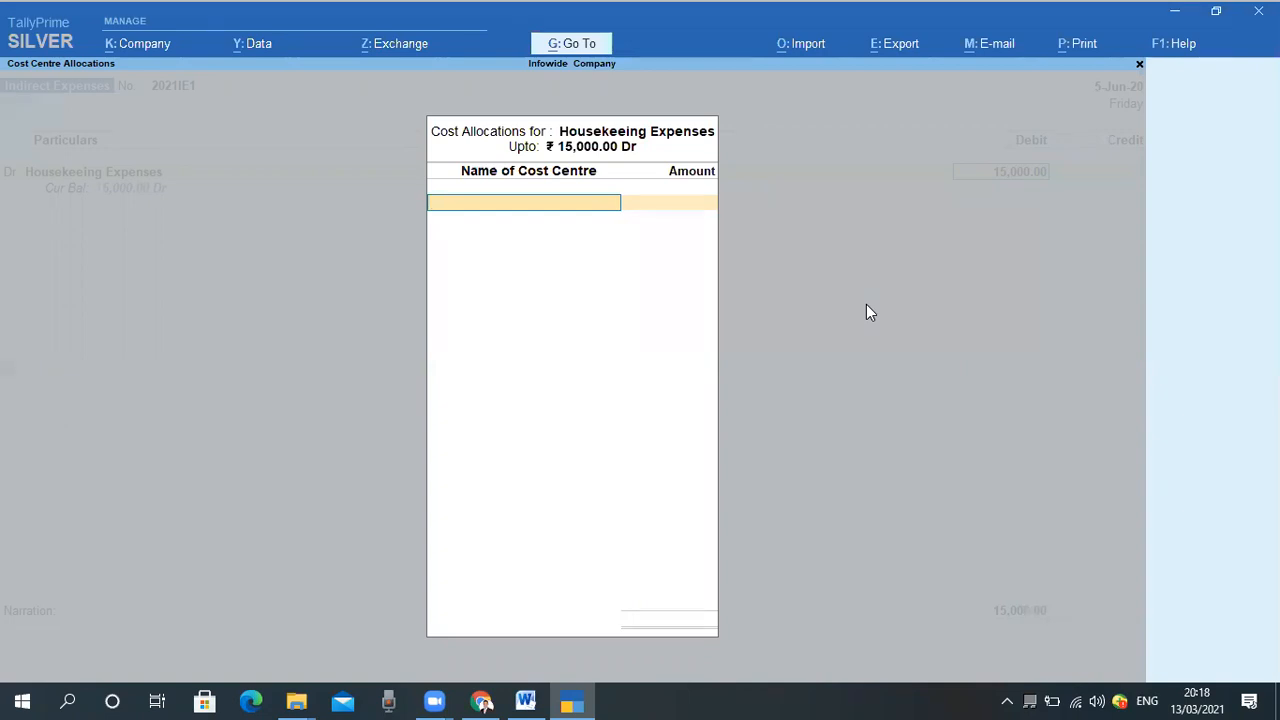
Create the cost centre Pune Factors under Primary from within the Housekeeing Expenses cost allocation
key(alt+c)
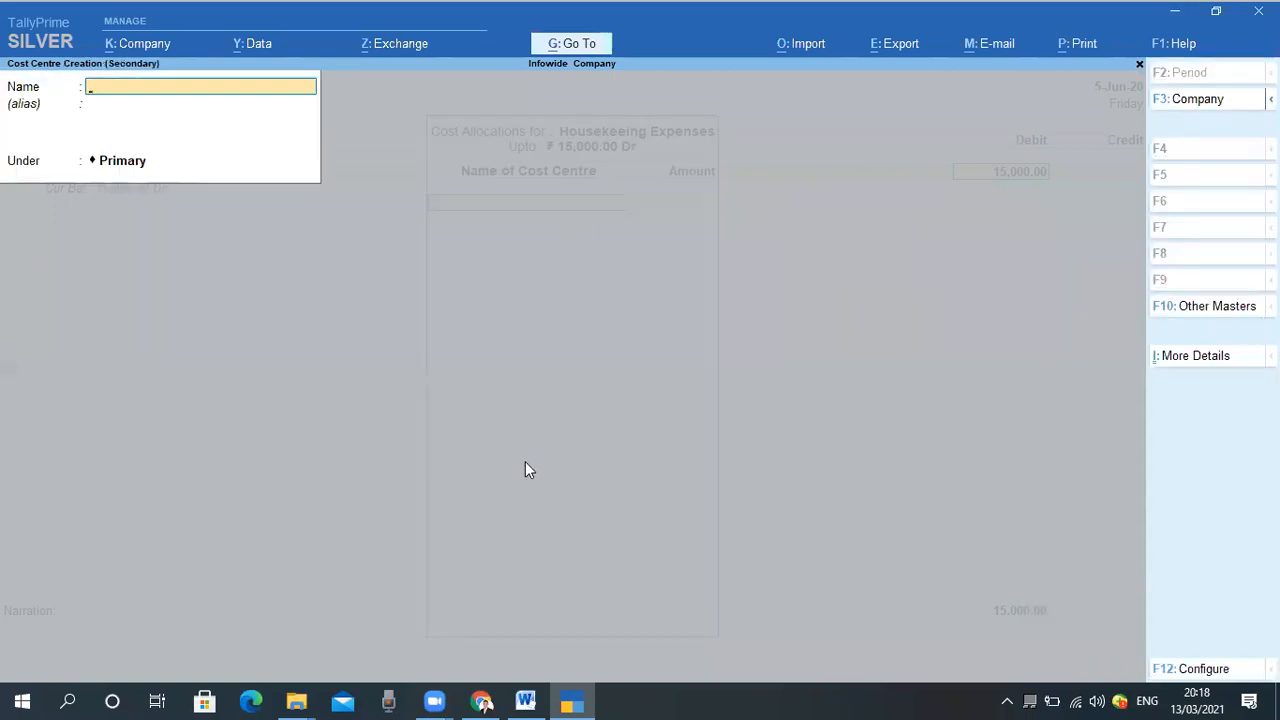
key(ctrl+2)
mouse_move(3, 57)
mouse_down()
mouse_move(153, 76)
mouse_move(181, 67)
mouse_up()
key(e)
key(Escape)
click(192, 116)
text(Pure)
key(BackSpace)
key(BackSpace)
text(ne Factors)
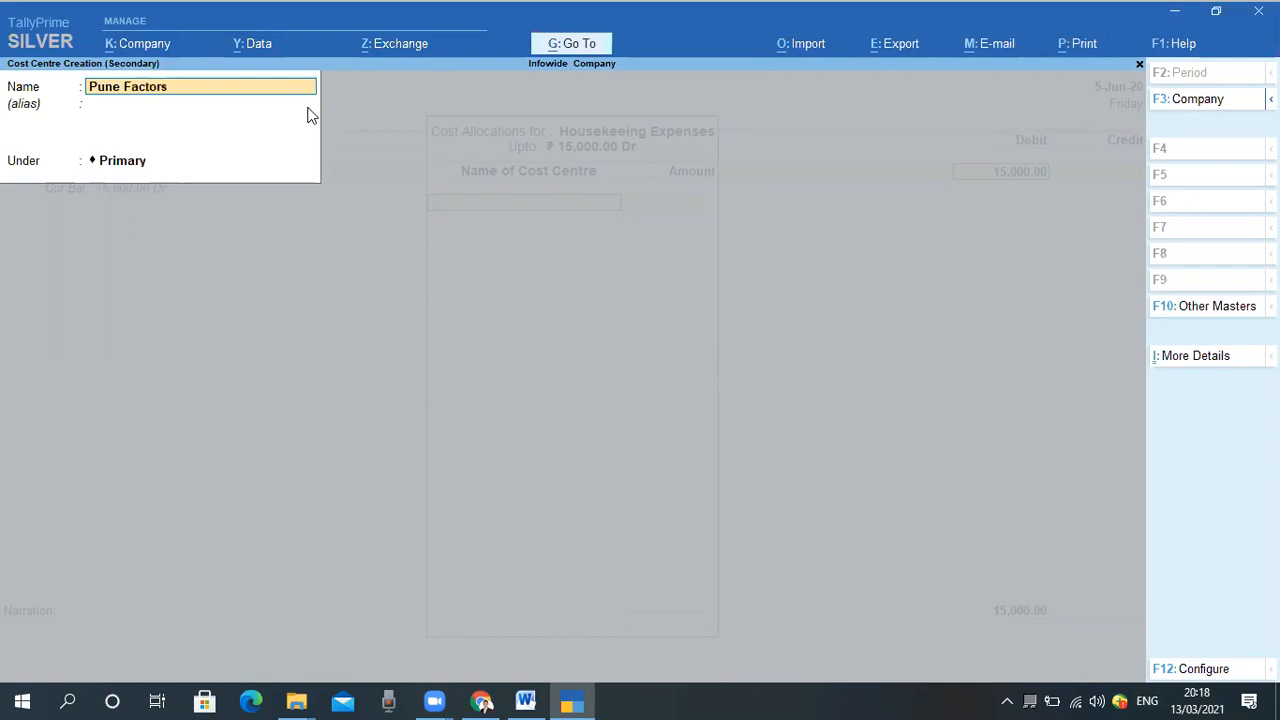
key(Return)
key(Return)
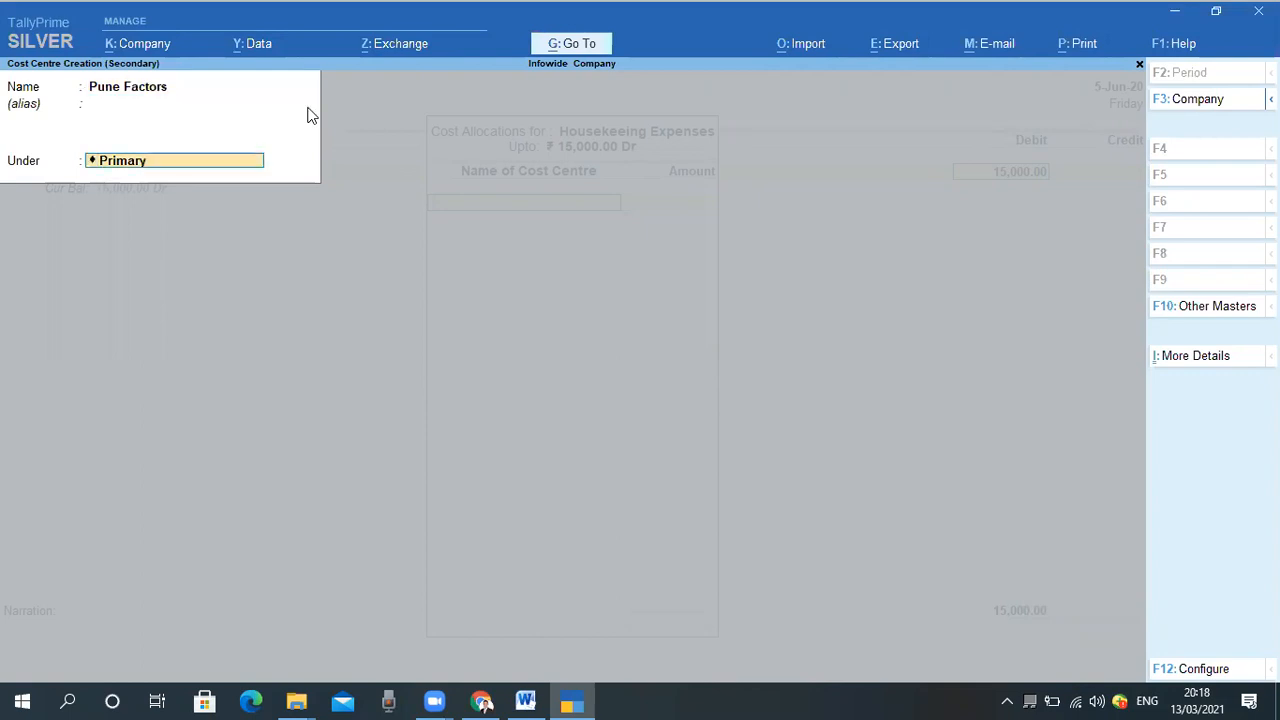
key(Return)
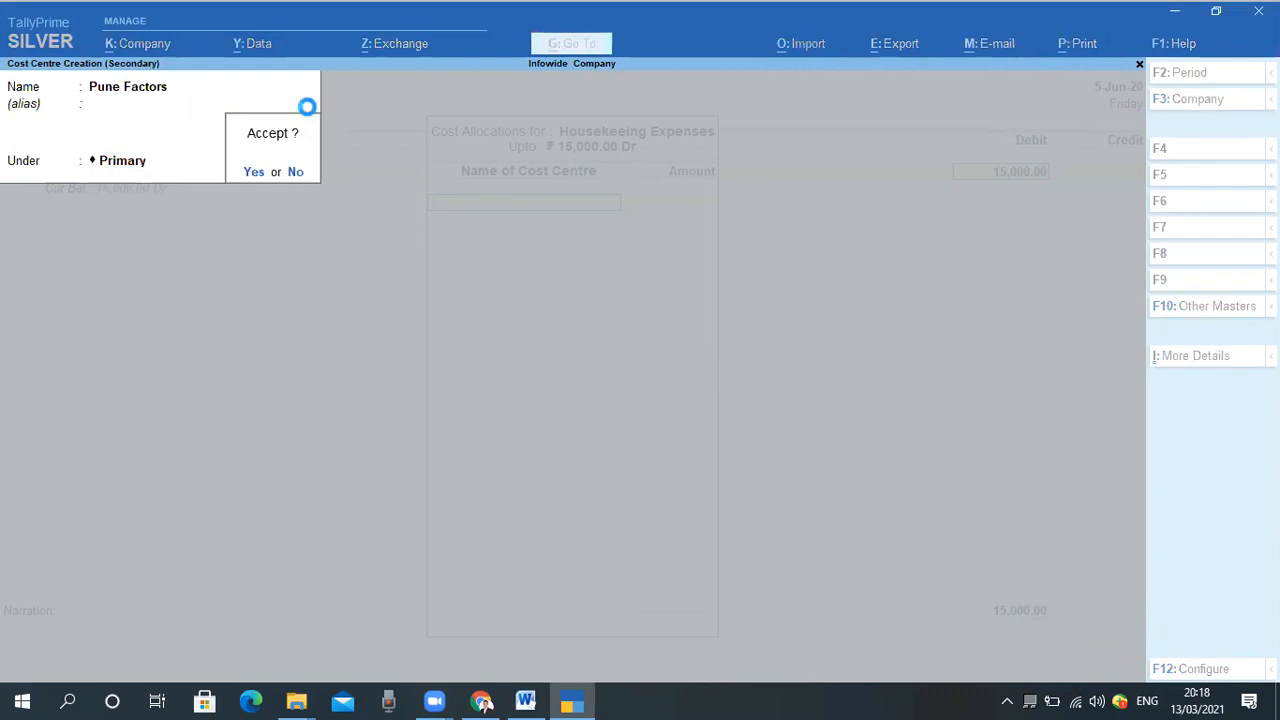
key(Return)
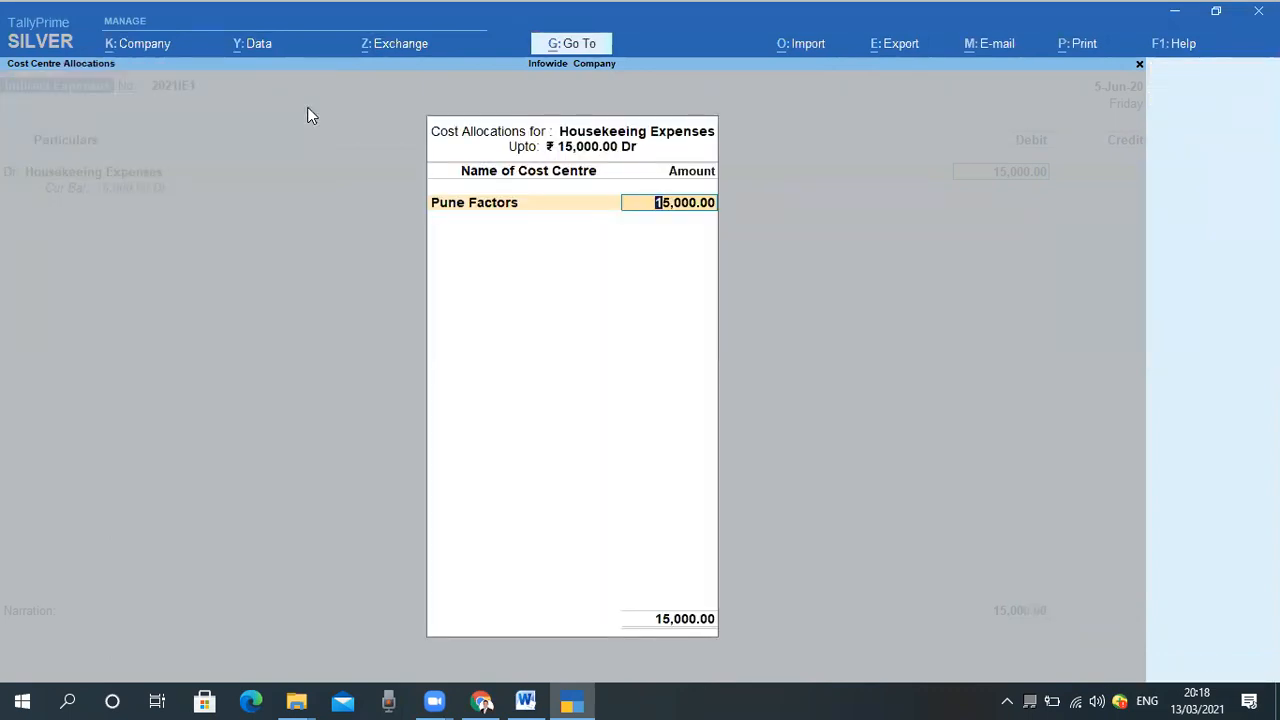
Allocate 9,000 of the Housekeeing Expenses to Pune Factors and create the cost centre Mumbai Factory under Primary for the next line
text(9000)
key(Return)
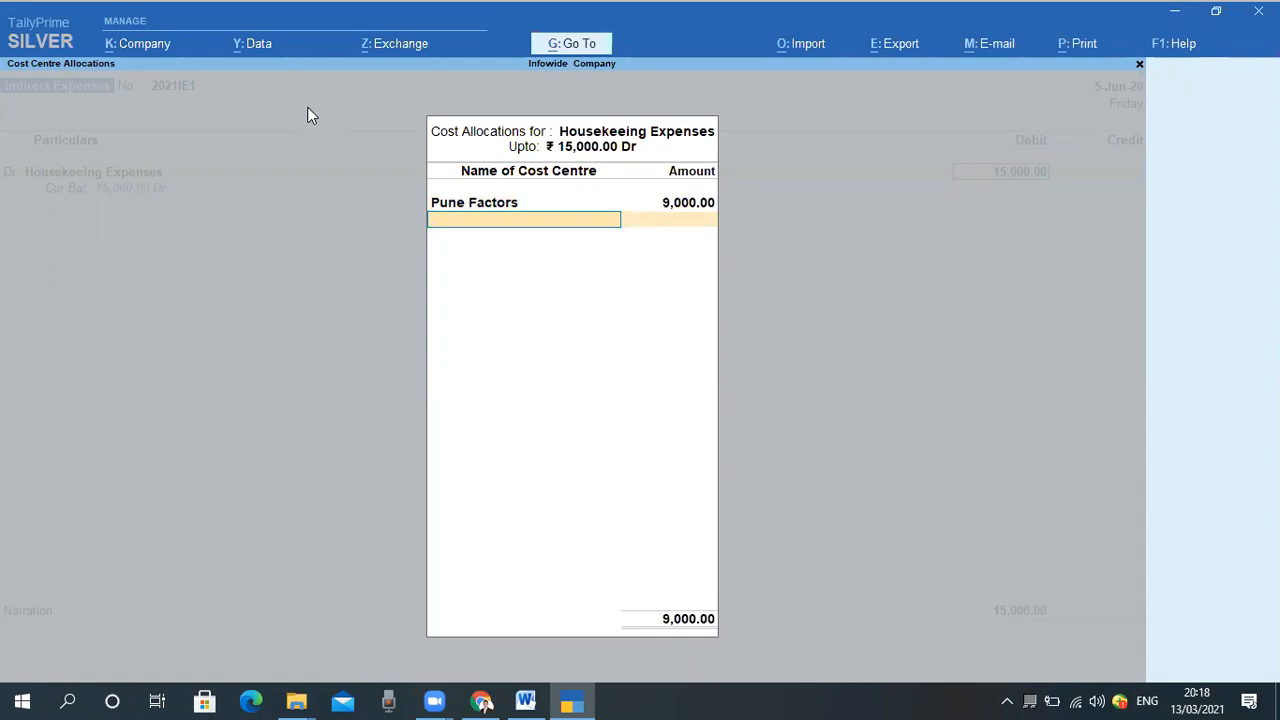
key(alt+c)
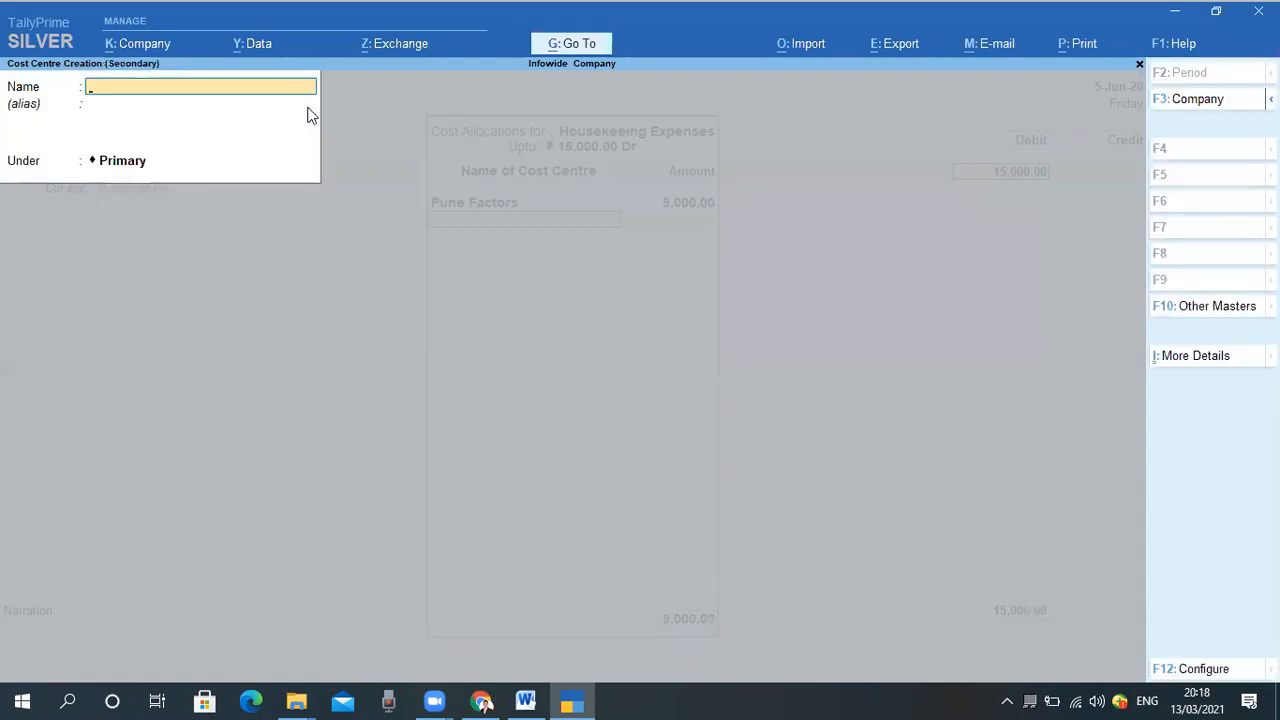
text(Mumbai Factory)
key(Return)
key(Return)
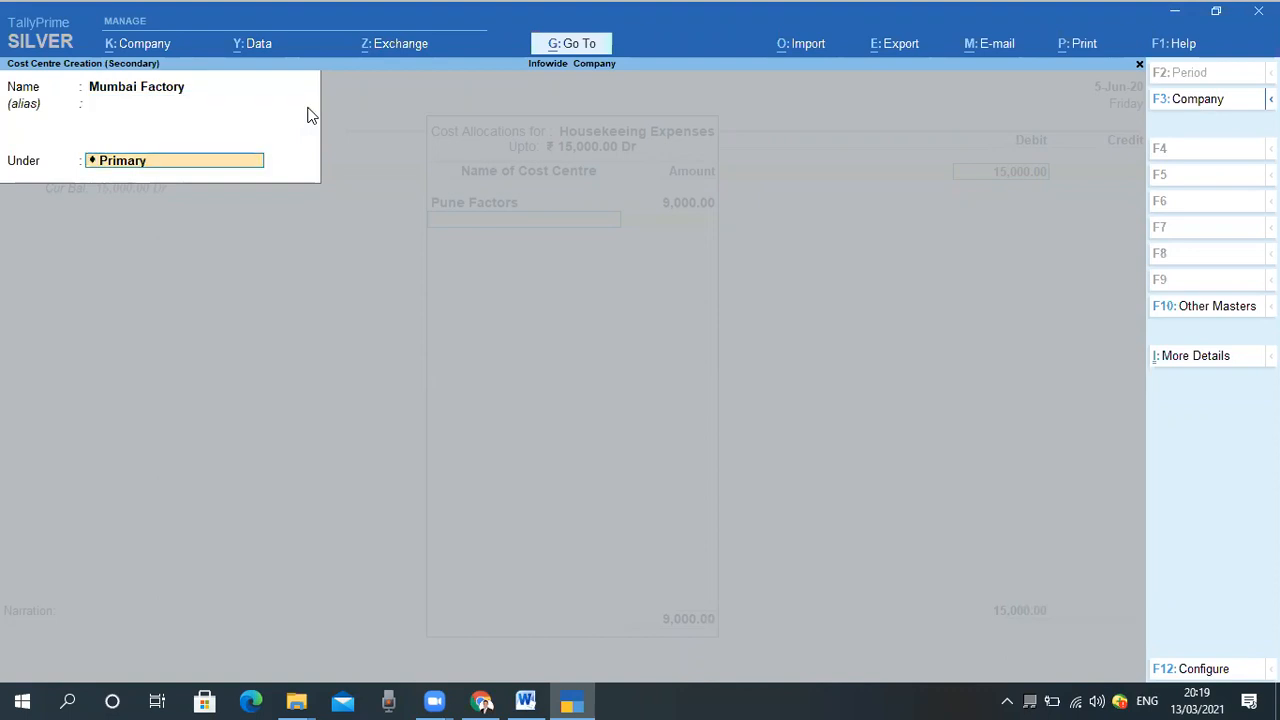
key(Return)
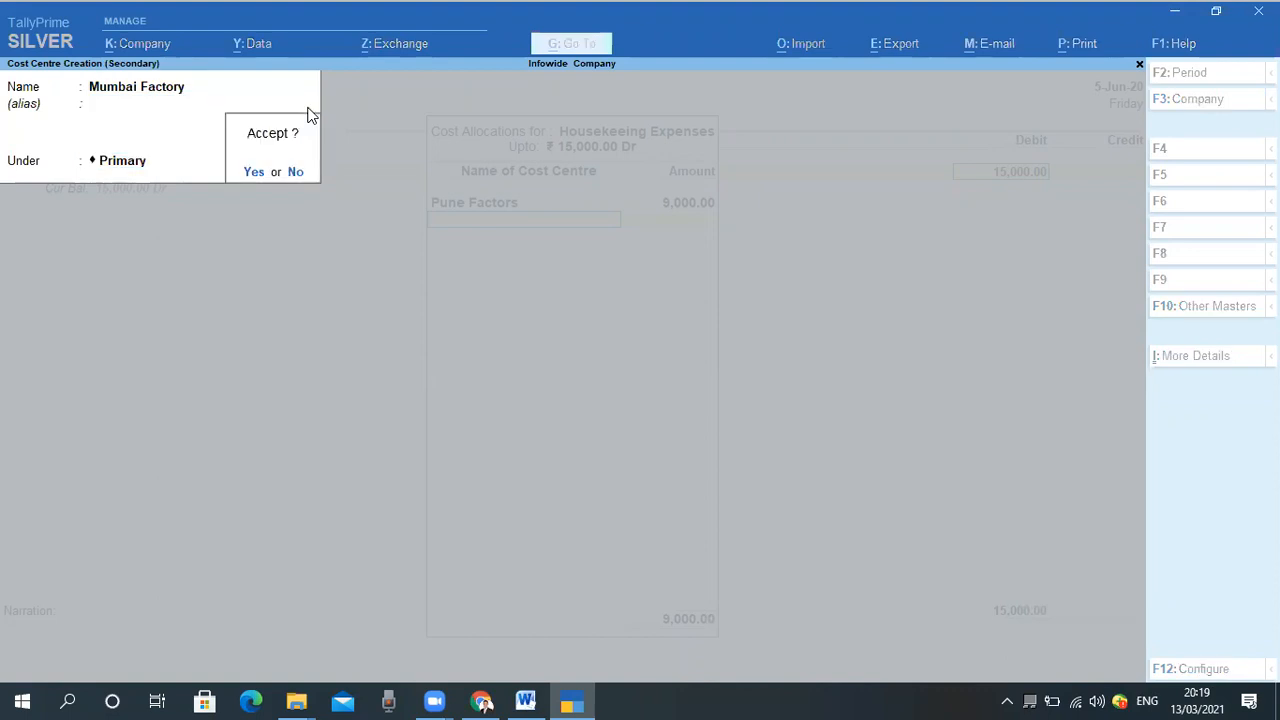
key(Return)
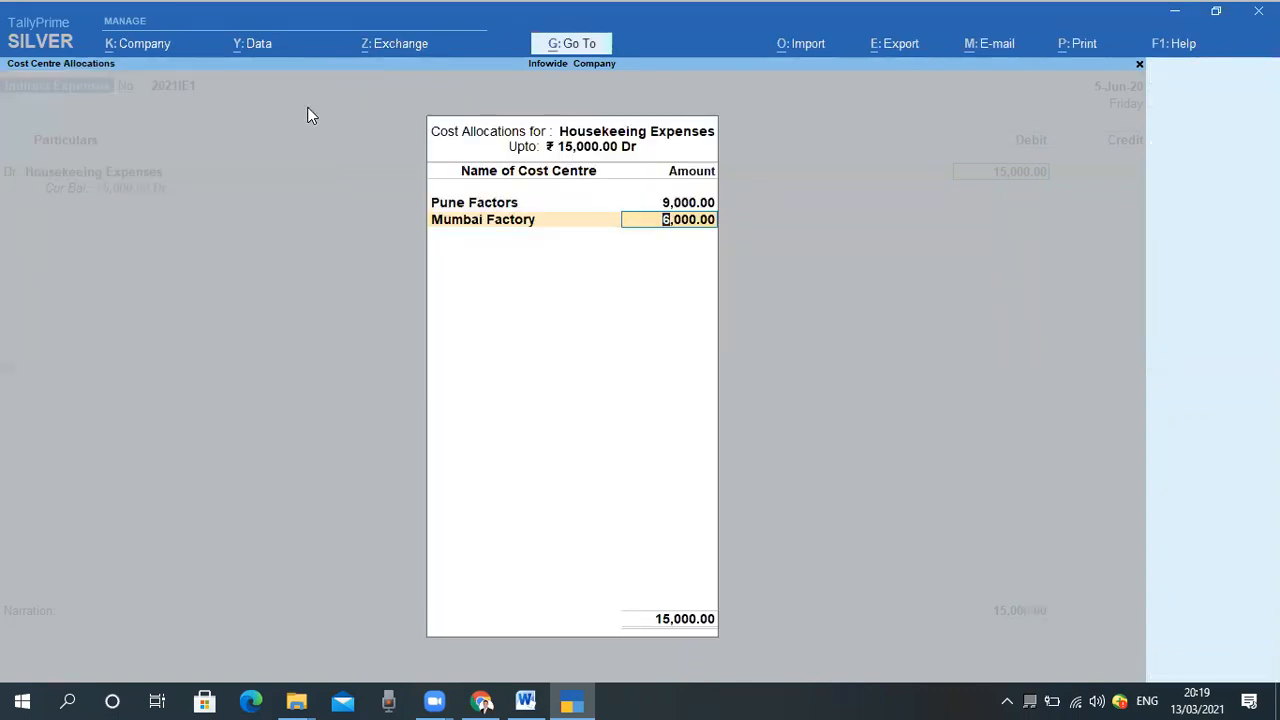
Rename the Pune Factors cost centre as Pune Factory from within the cost allocation
key(BackSpace)
key(BackSpace)
key(BackSpace)
key(ctrl+Return)
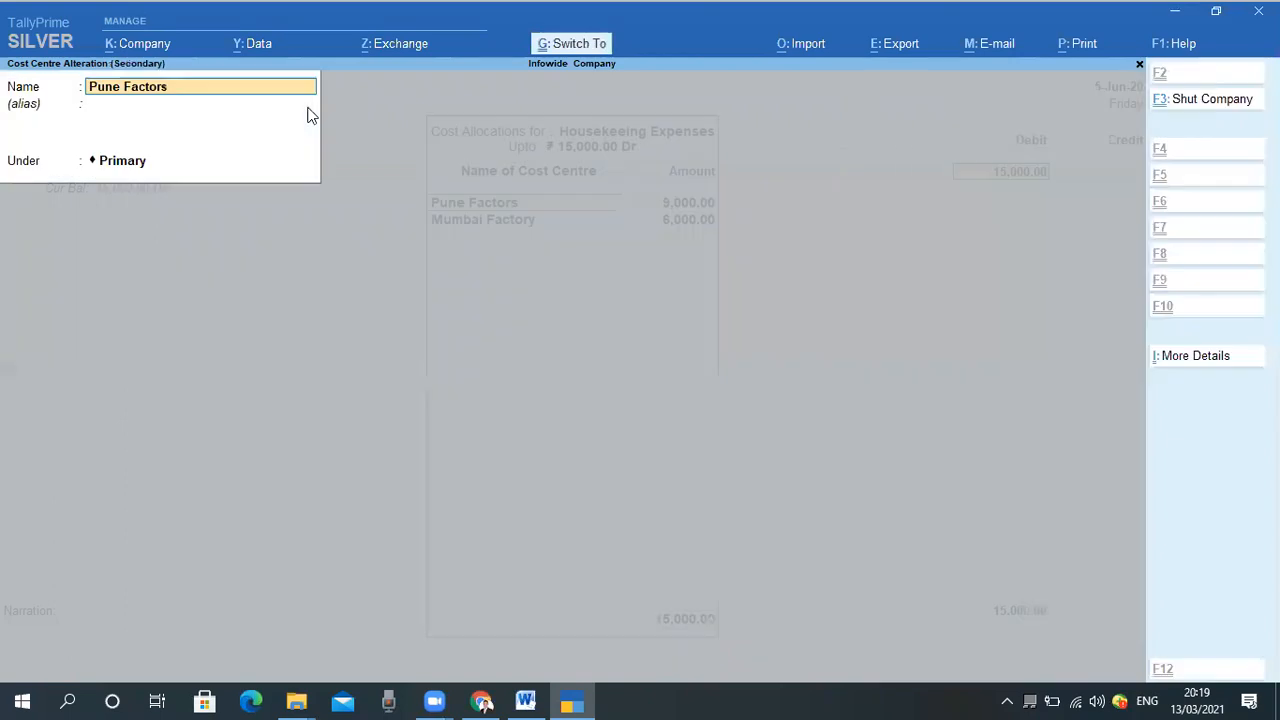
key(End)
key(BackSpace)
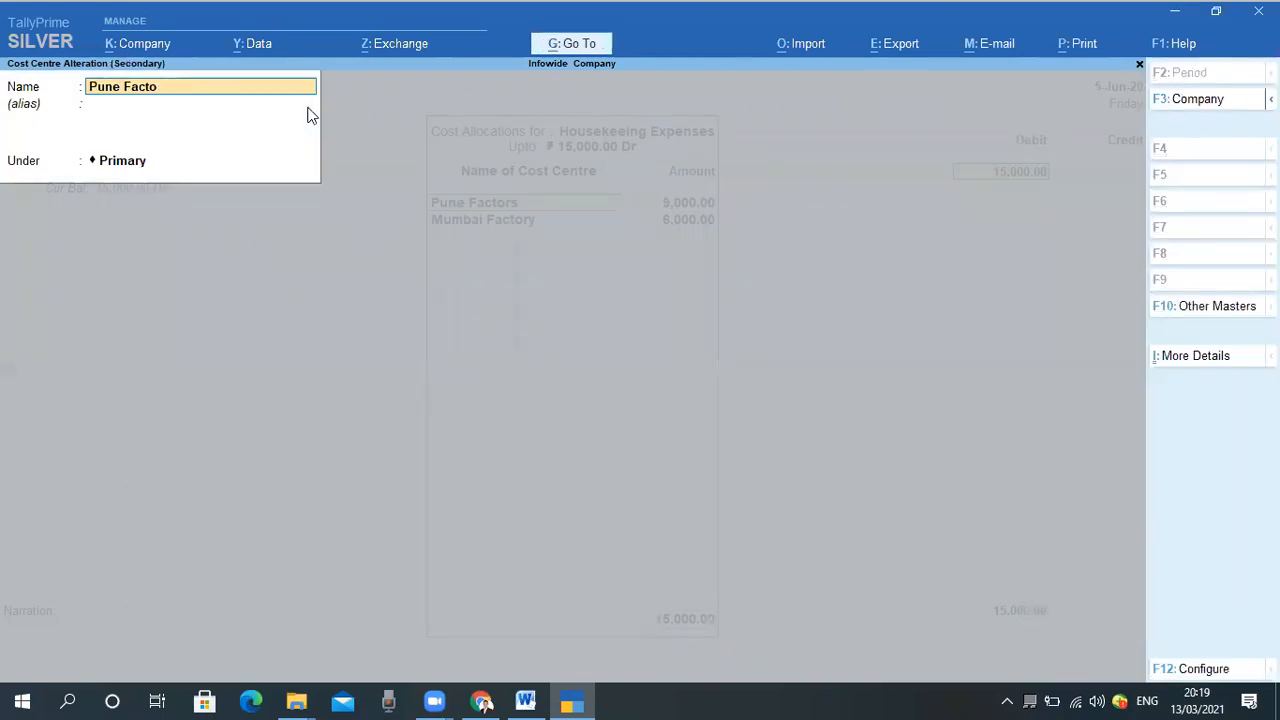
text(ry)
key(Return)
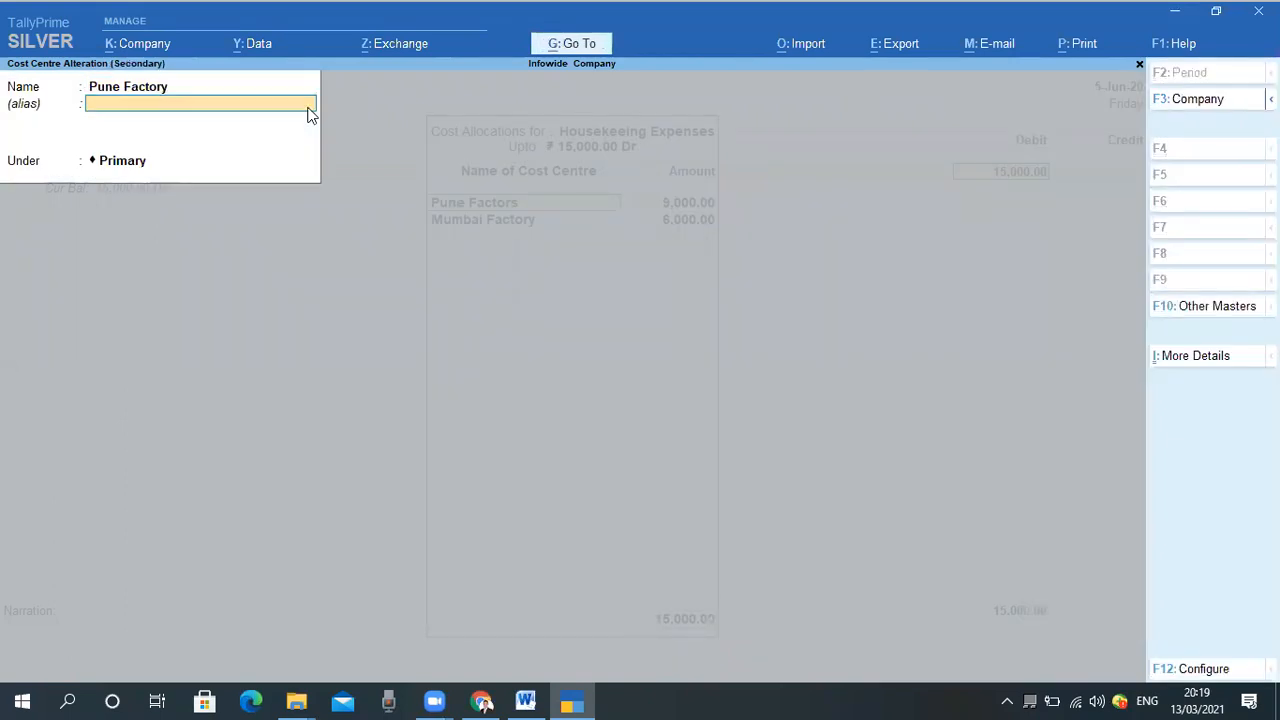
key(ctrl+a)
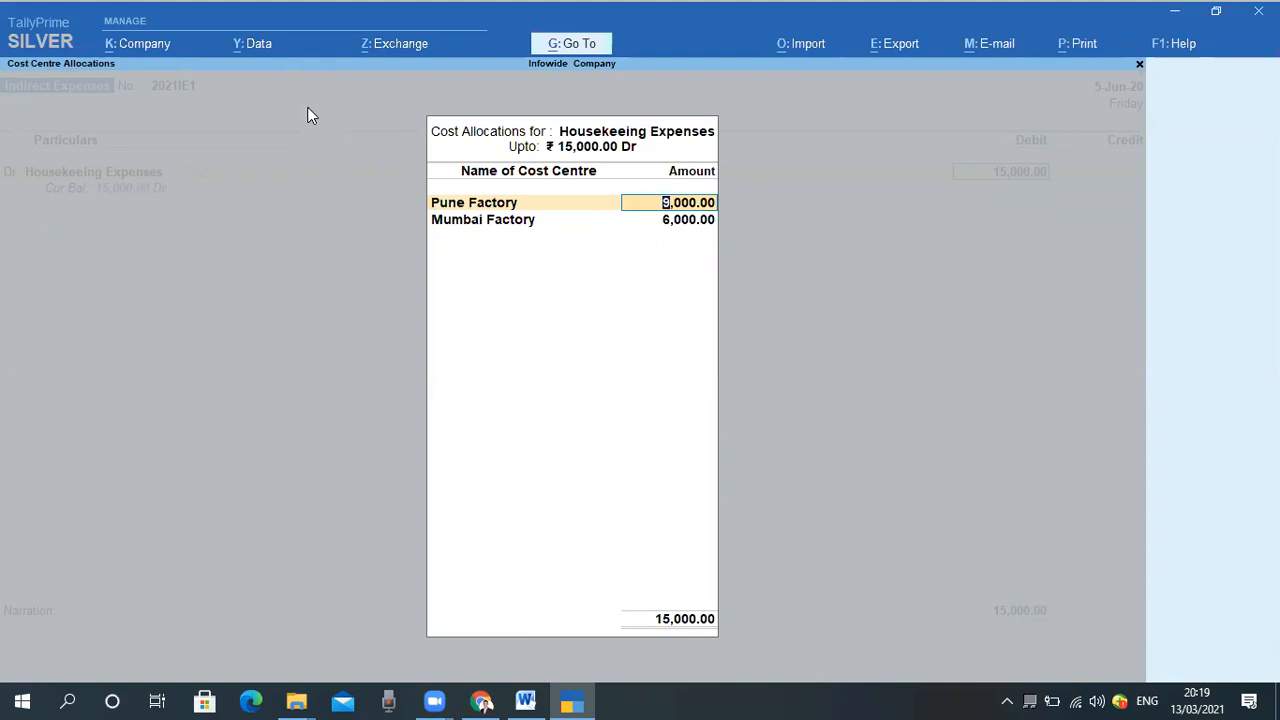
Complete the Housekeeing Expenses allocation with 9,000 for Pune Factory and 6,000 for Mumbai Factory
key(Return)
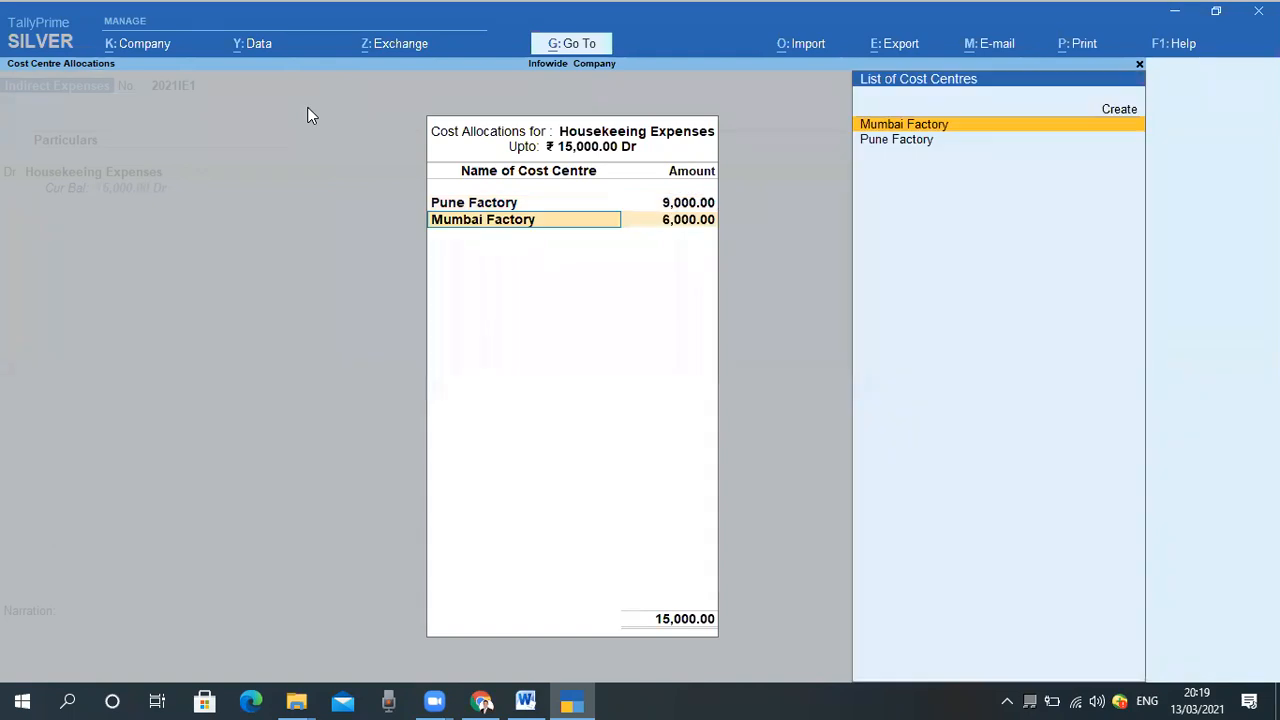
key(Return)
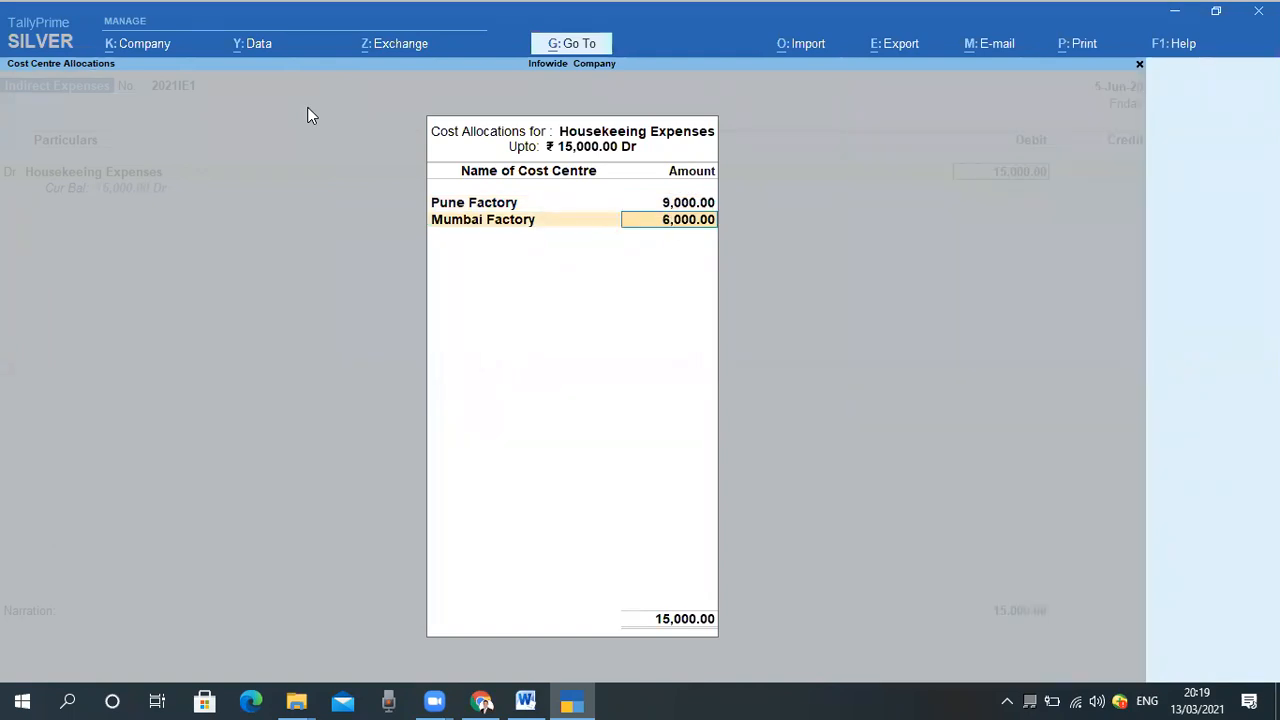
key(Return)
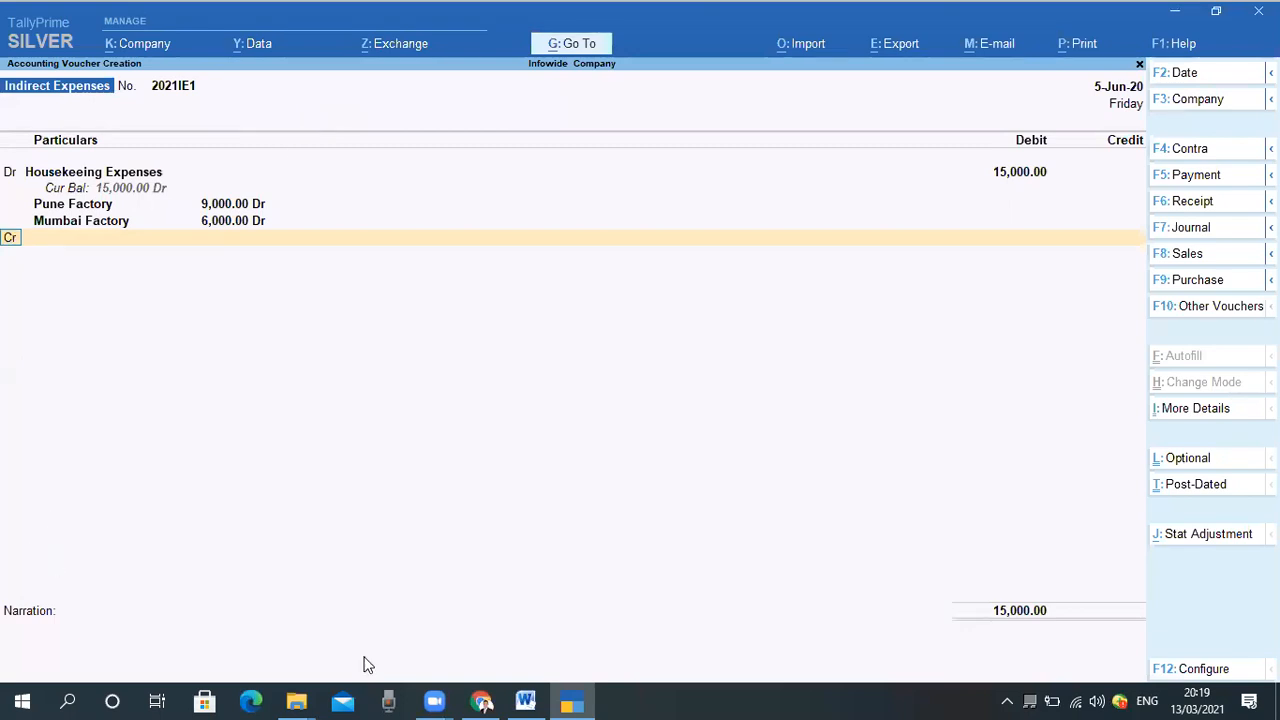
drag(28, 195, 48, 232)
drag(171, 247, 294, 232)
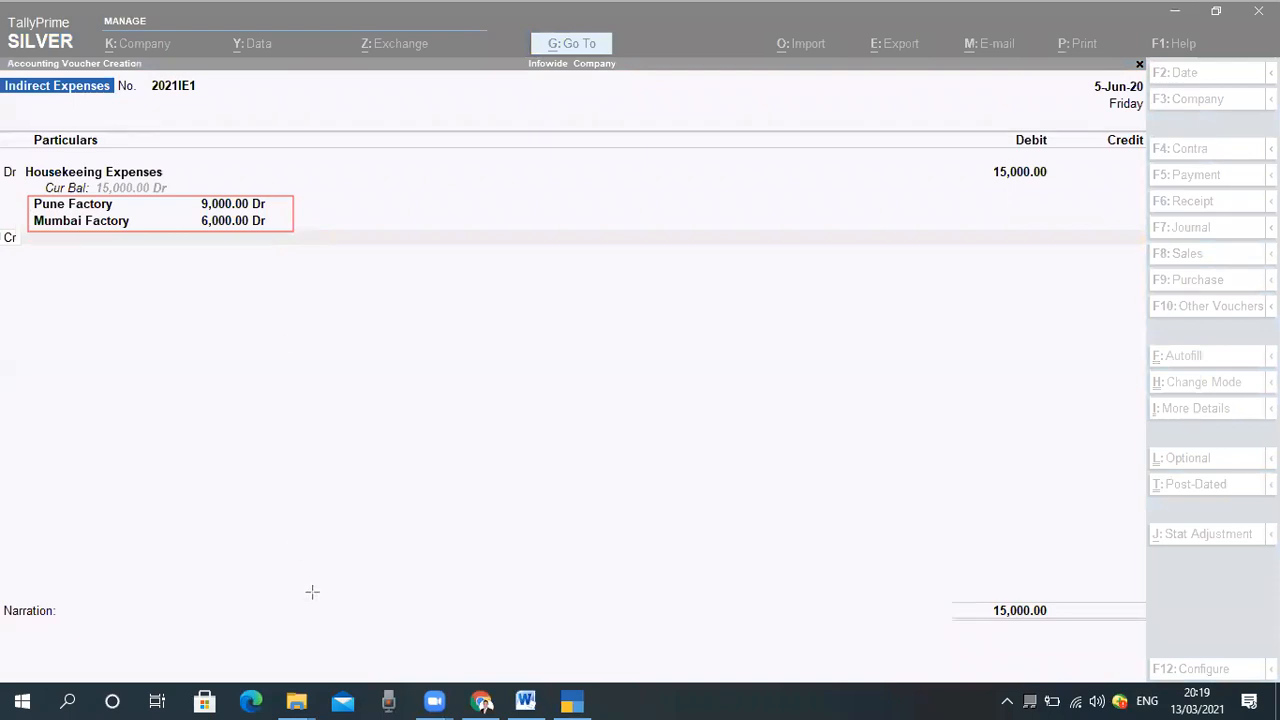
key(Escape)
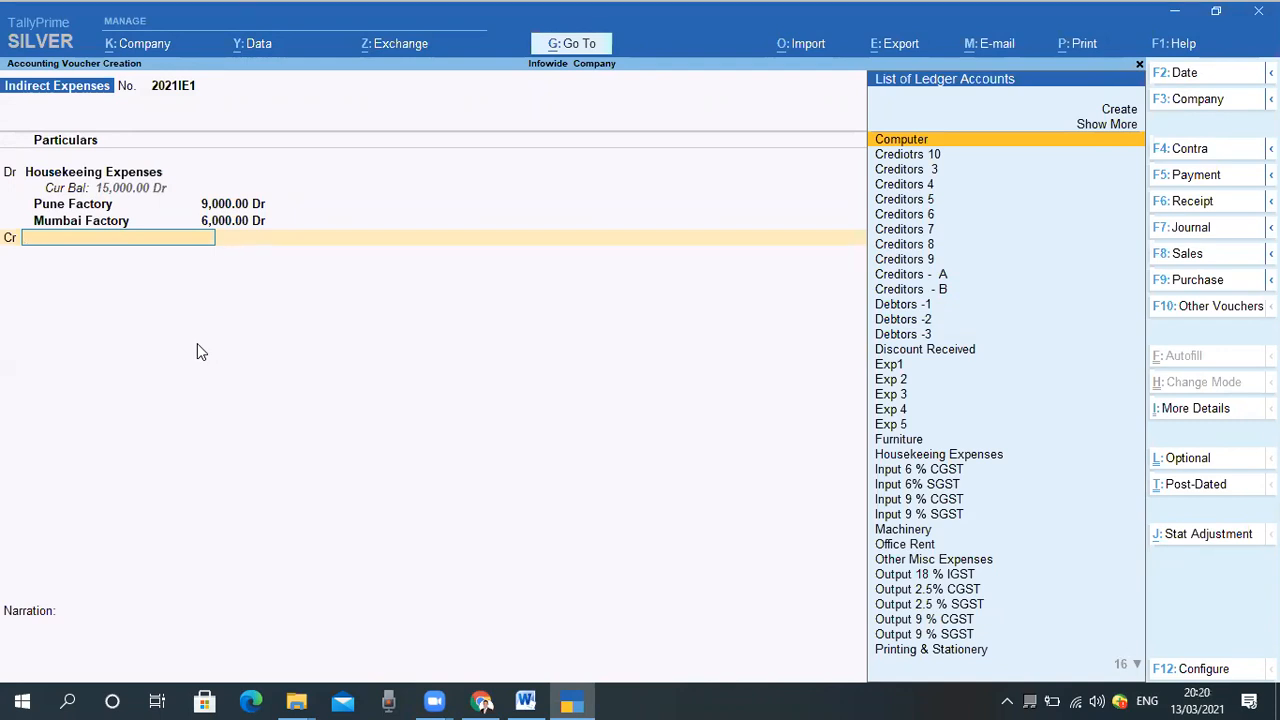
Credit the Creditors 3 ledger with 15,000 in the Indirect Expenses voucher
key(Down)
key(Down)
key(Down)
key(Down)
key(Down)
key(Down)
key(Down)
key(Down)
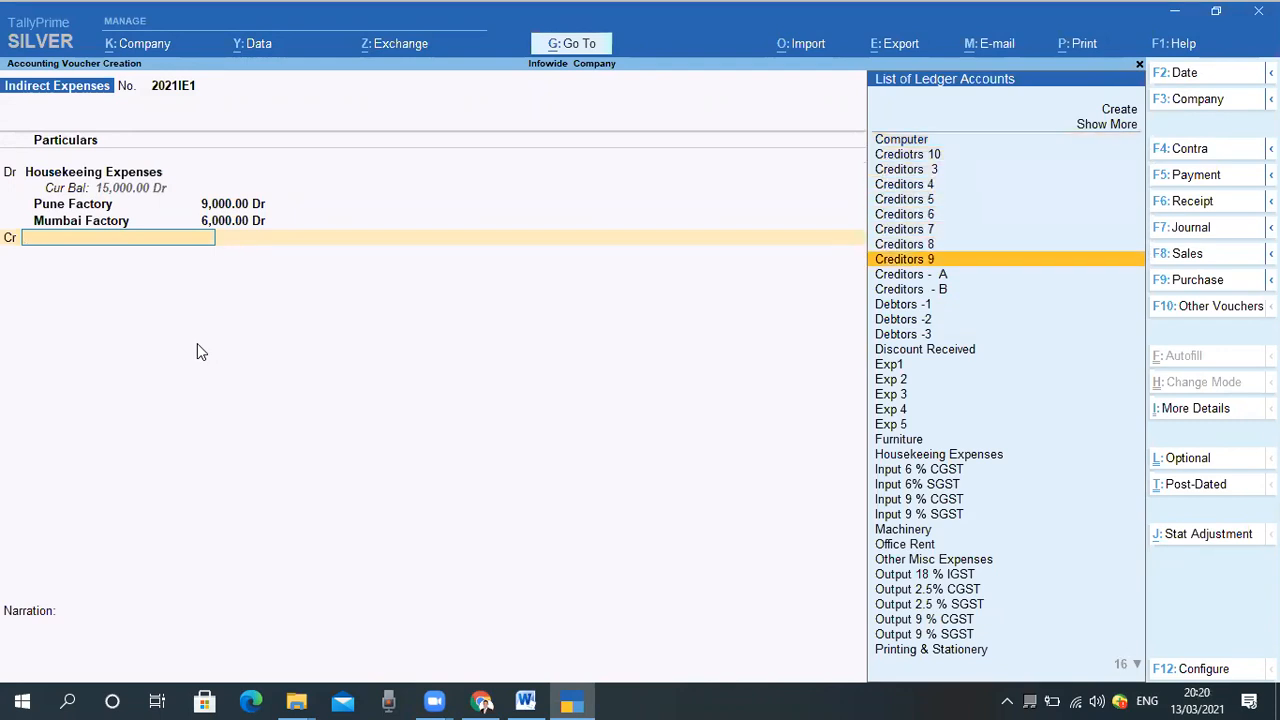
key(Up)
key(Up)
key(Up)
key(Up)
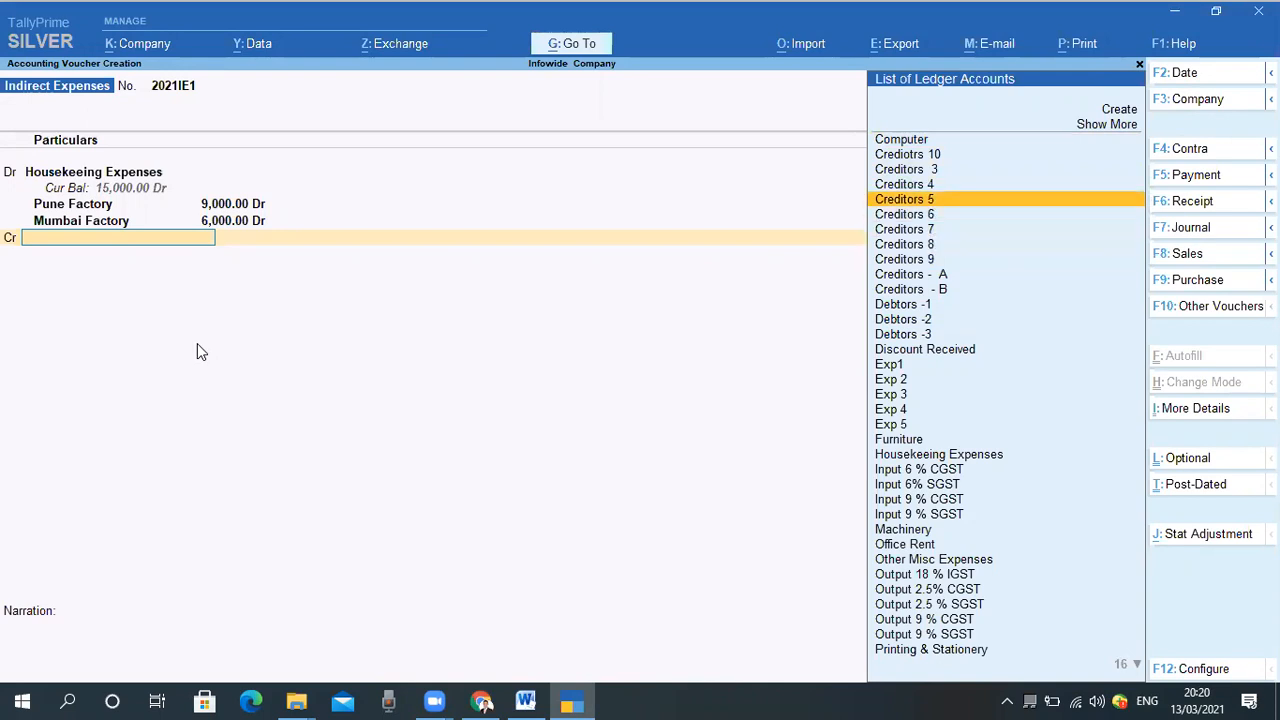
key(Up)
key(Up)
key(Return)
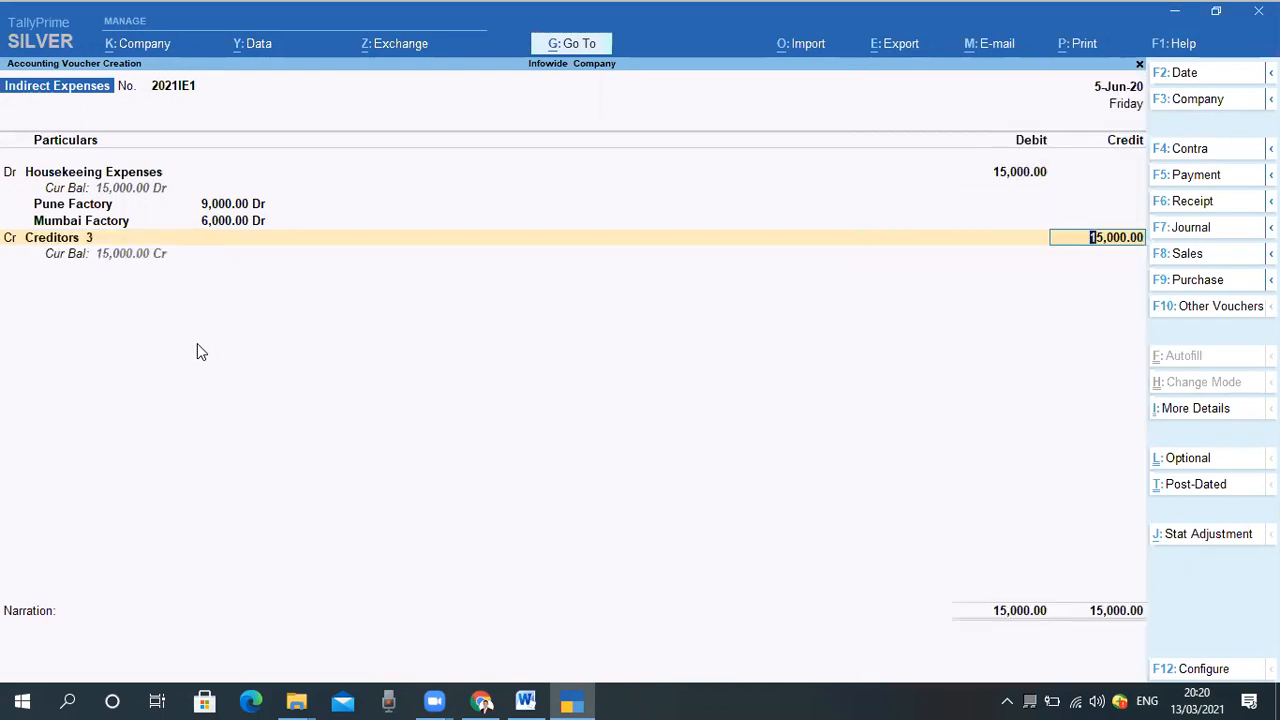
key(Return)
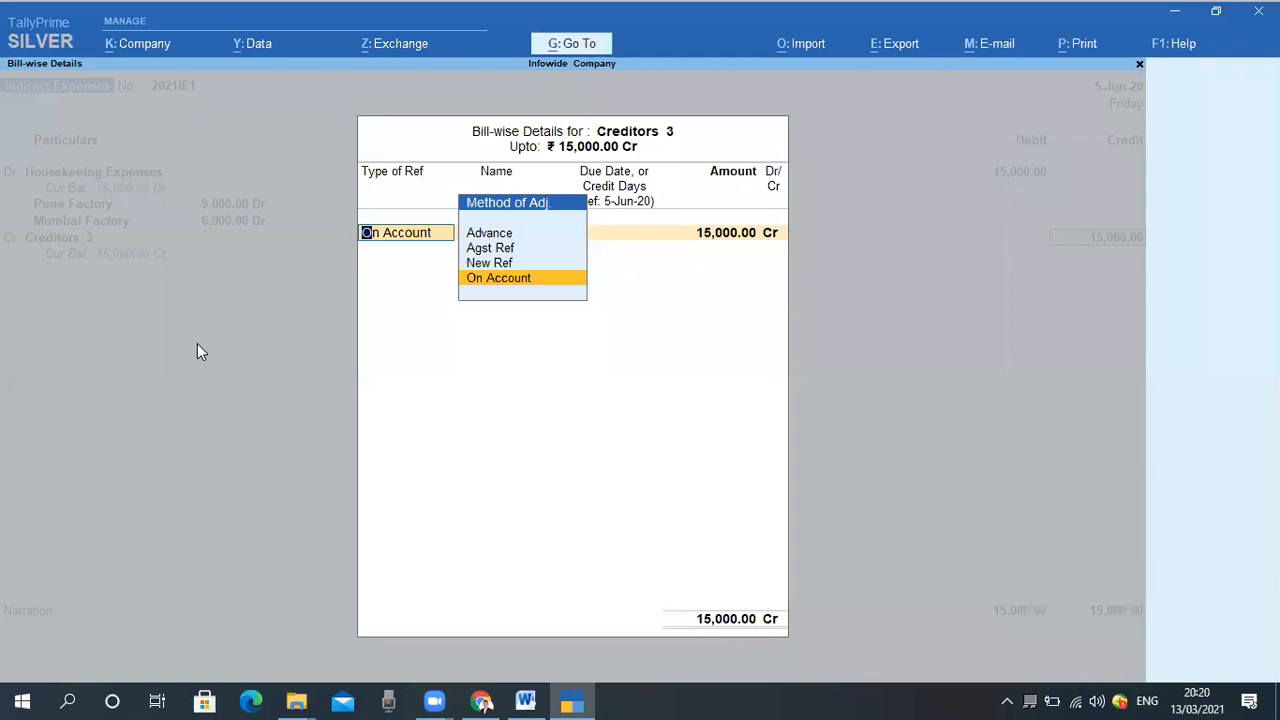
Record the Creditors 3 bill-wise details as New Ref 478 for 15,000 without a due date
key(Up)
key(Return)
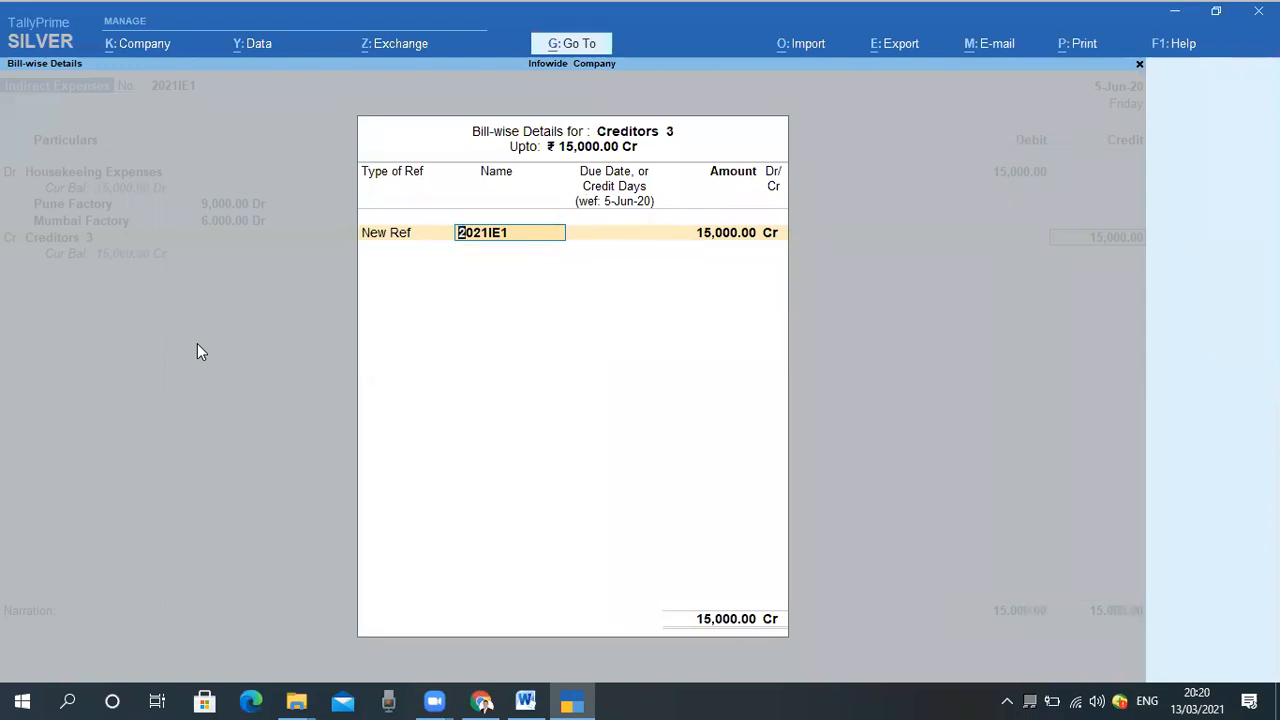
text(478)
key(Return)
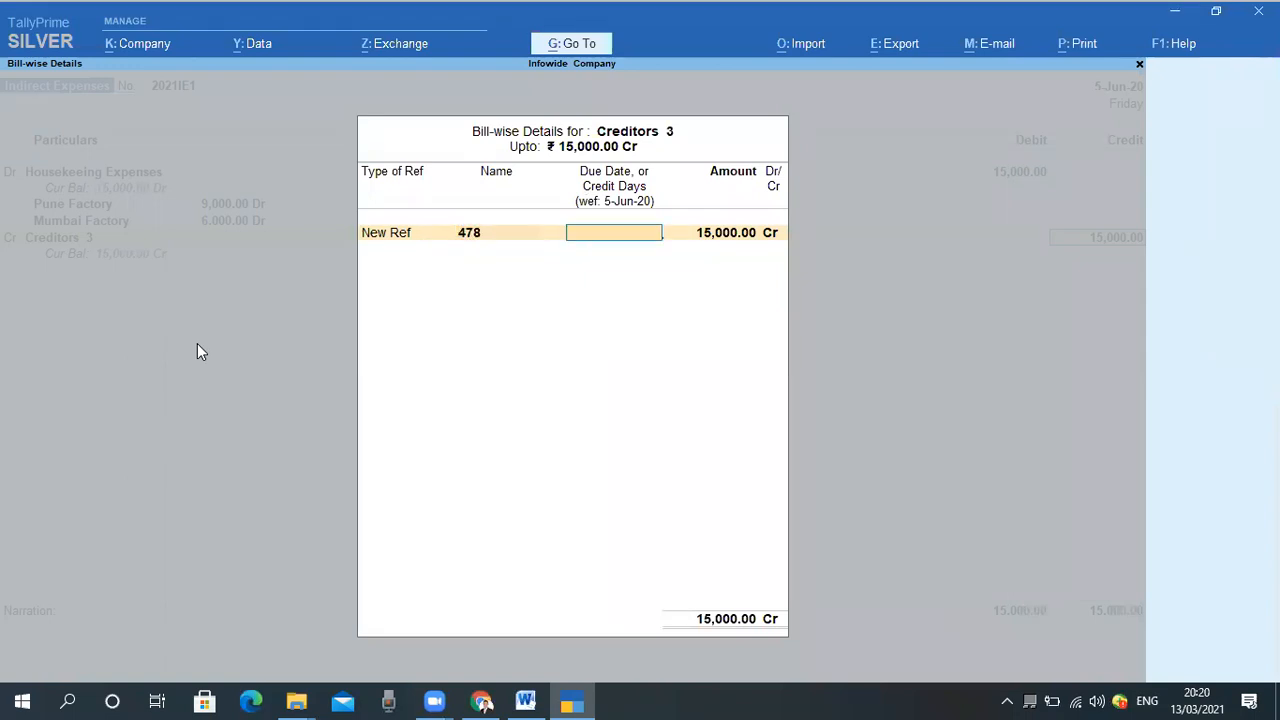
key(Return)
key(Return)
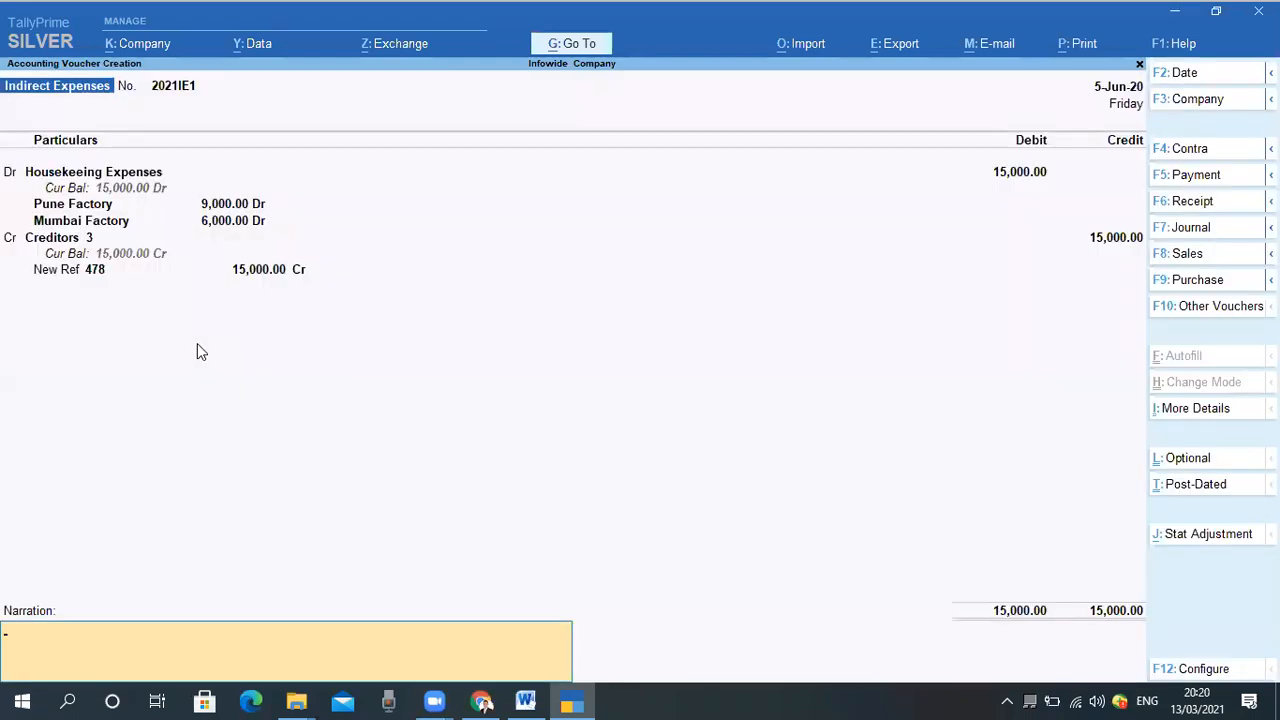
Enter the narration "Being HK Expenses for the month of May 2021" and save the voucher
text(Being HK Expenses for the mo)
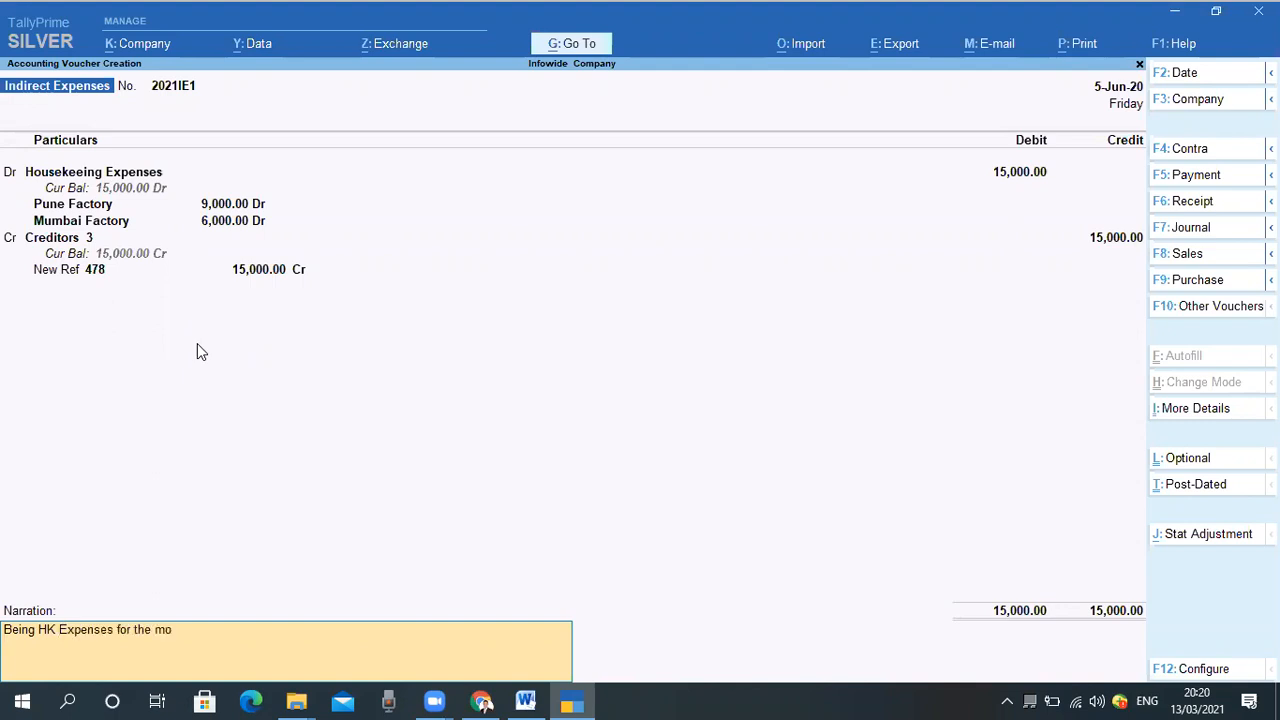
text(nth of May  2010)
key(BackSpace)
key(BackSpace)
text(21)
key(Return)
key(y)
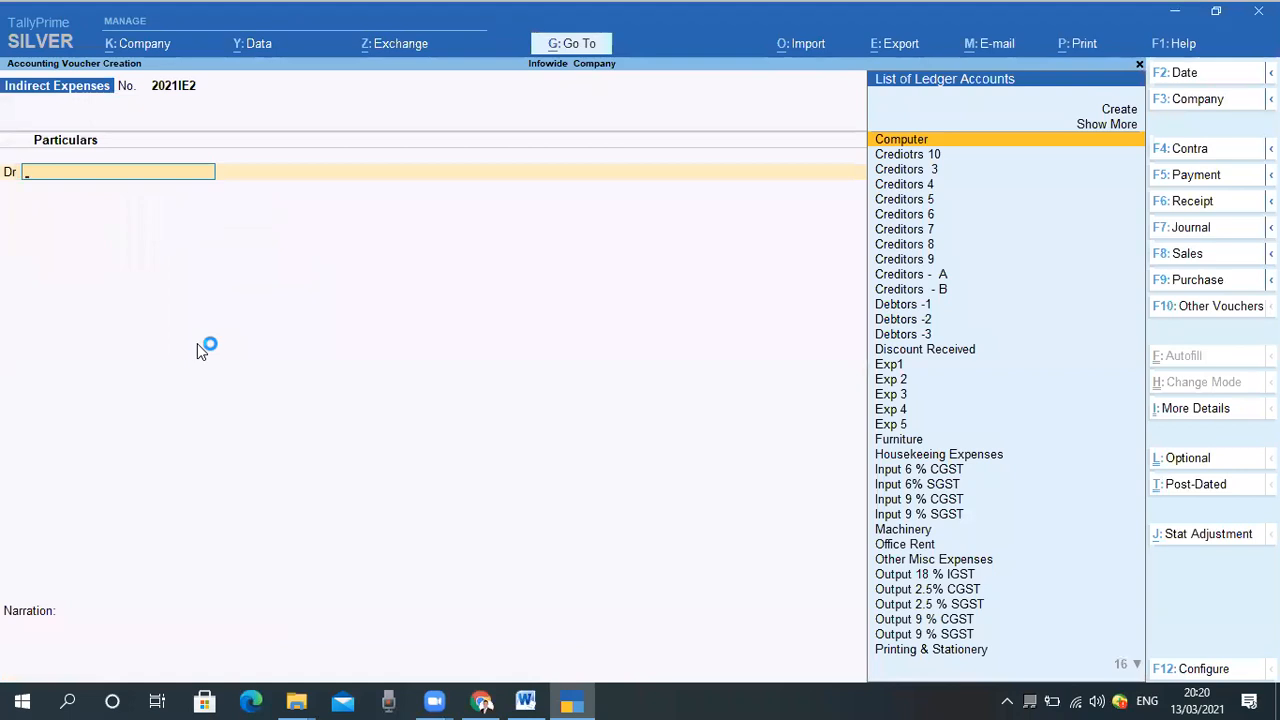
Debit Printing & Stationery with 5000 in the new Indirect Expenses voucher
text(prin)
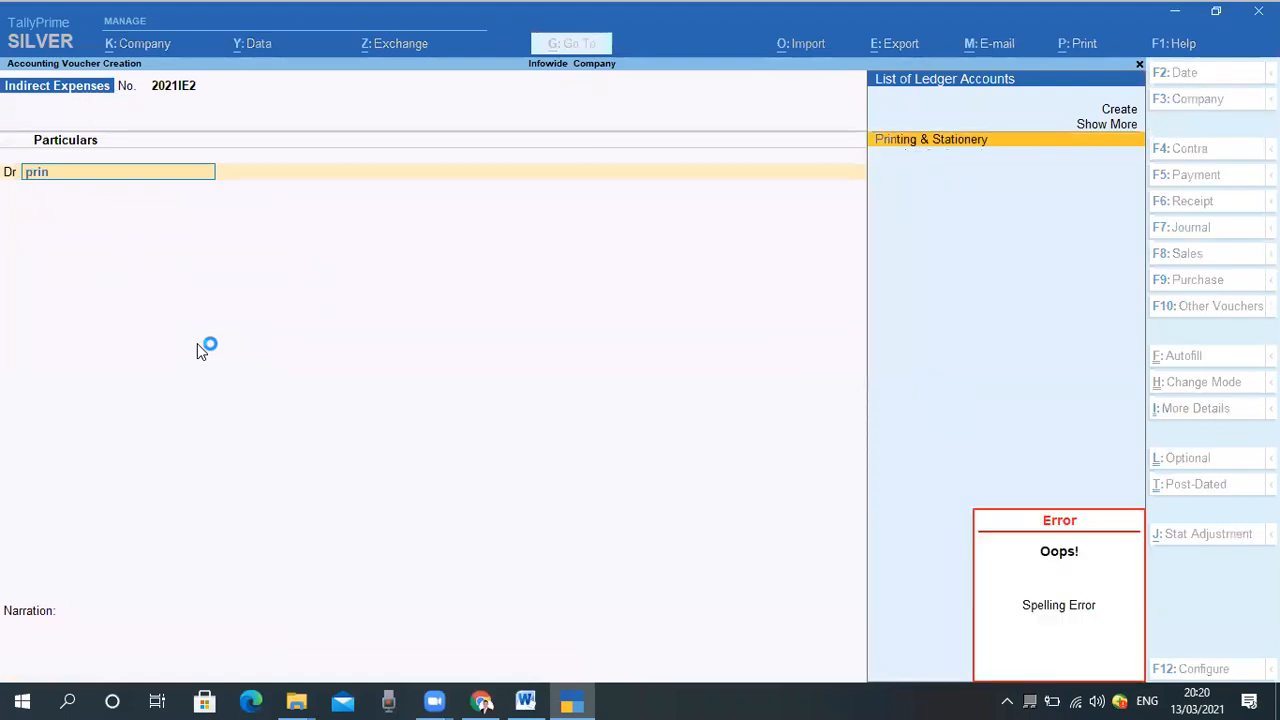
key(Return)
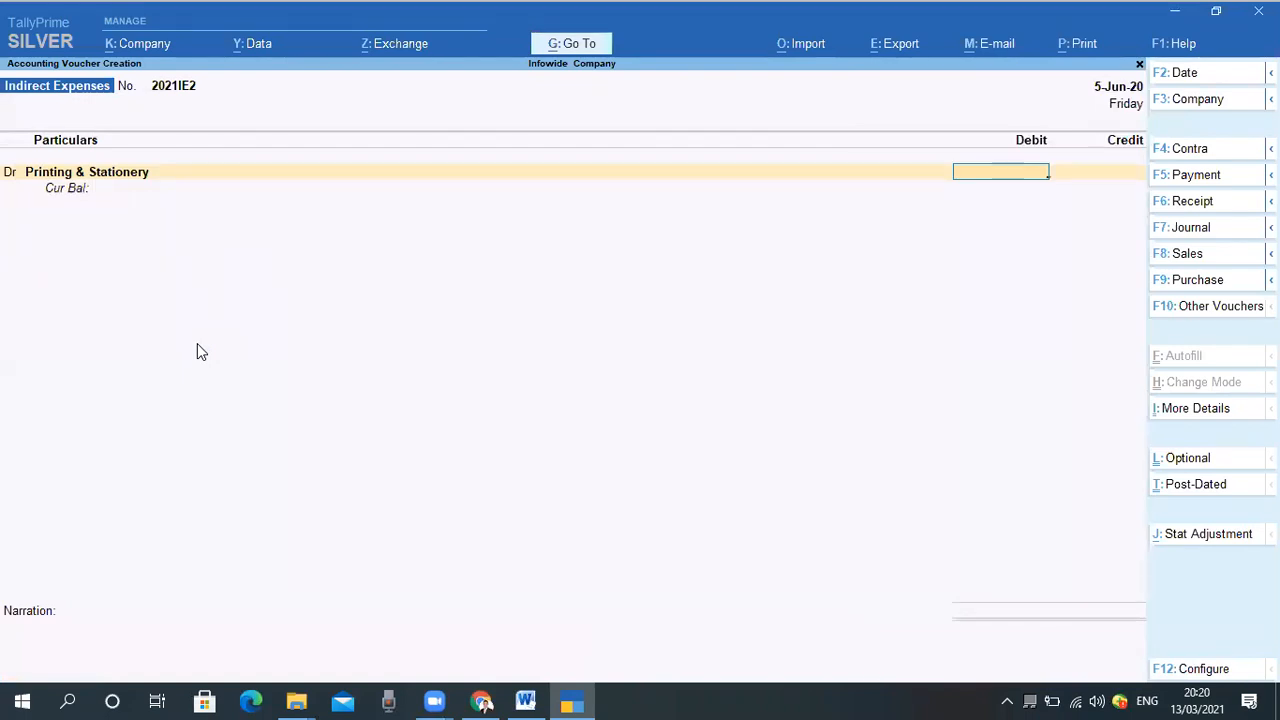
text(5000)
key(Return)
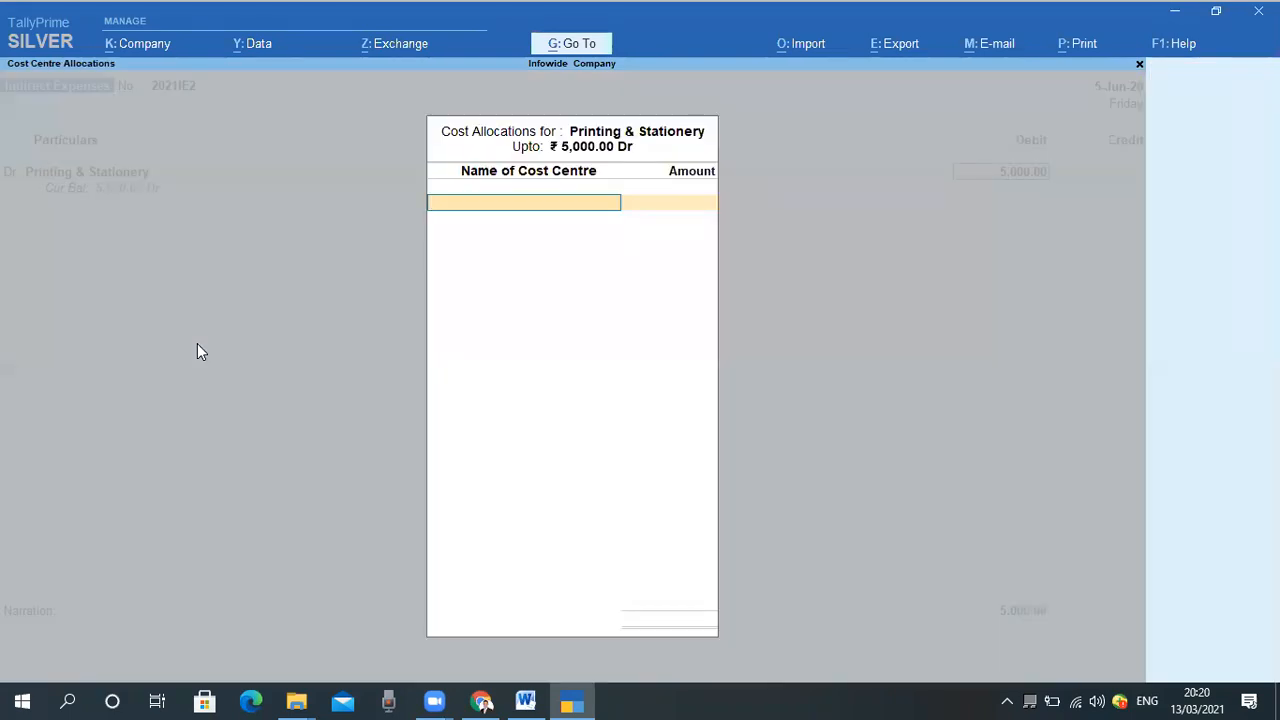
Allocate the Printing & Stationery cost as 4,000 to Mumbai Factory and 1,000 to Pune Factory
text(Mu)
key(Return)
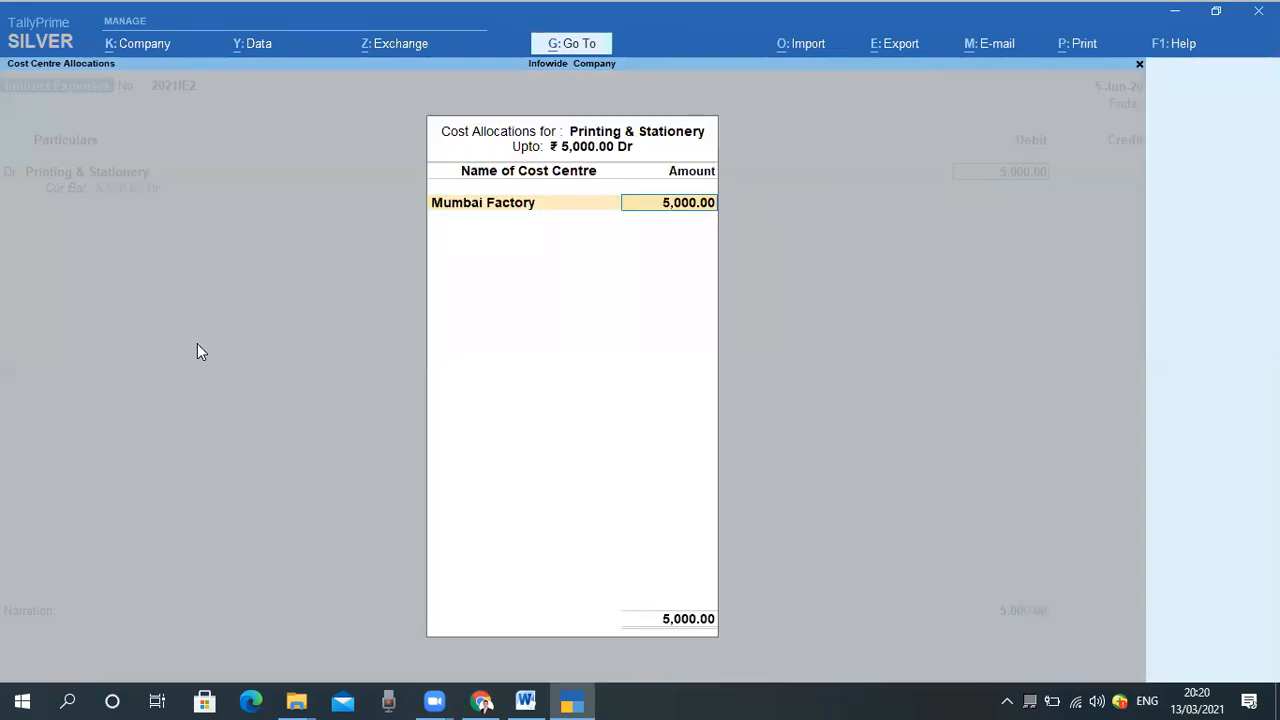
text(4,00)
text(0)
key(Return)
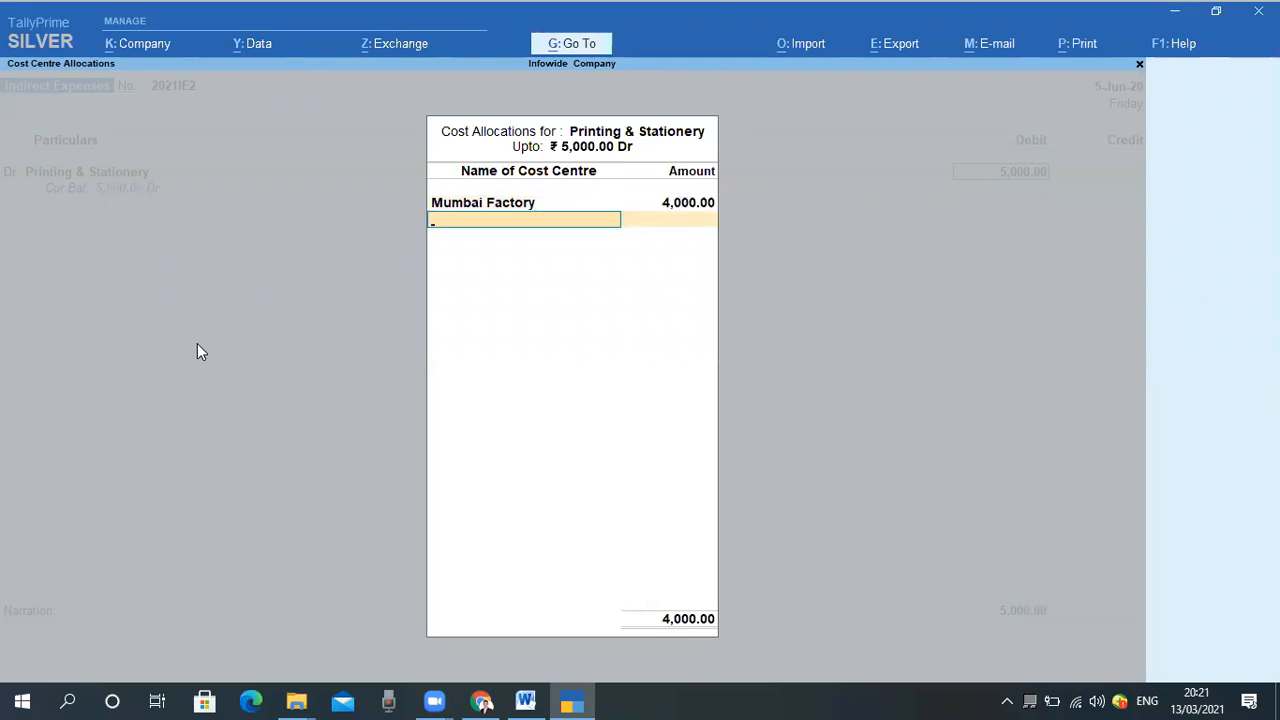
text(Pune)
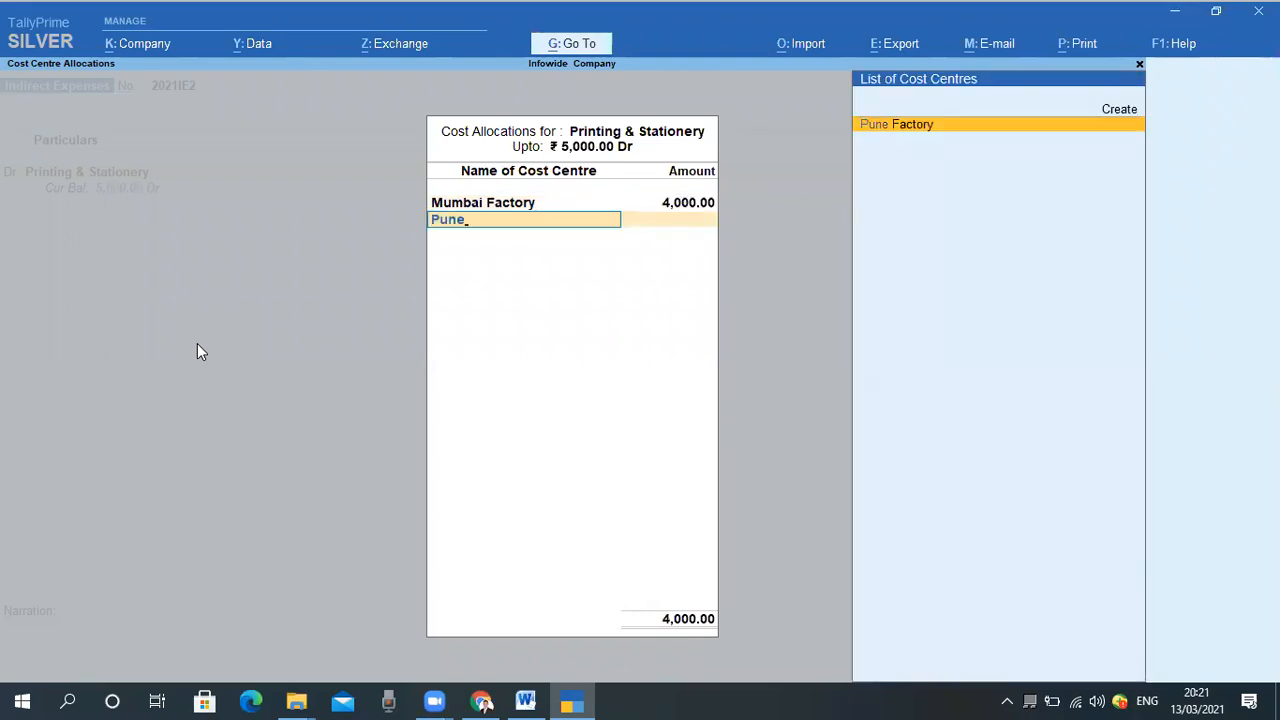
key(Return)
key(Return)
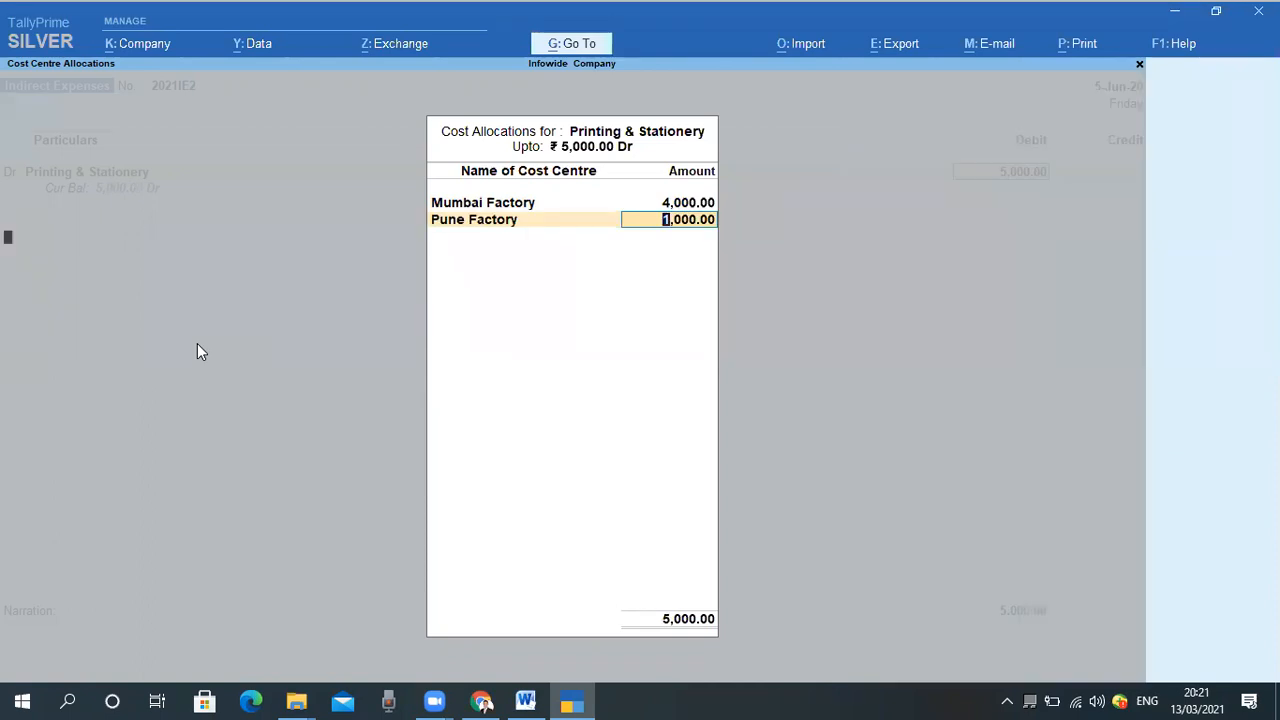
key(Return)
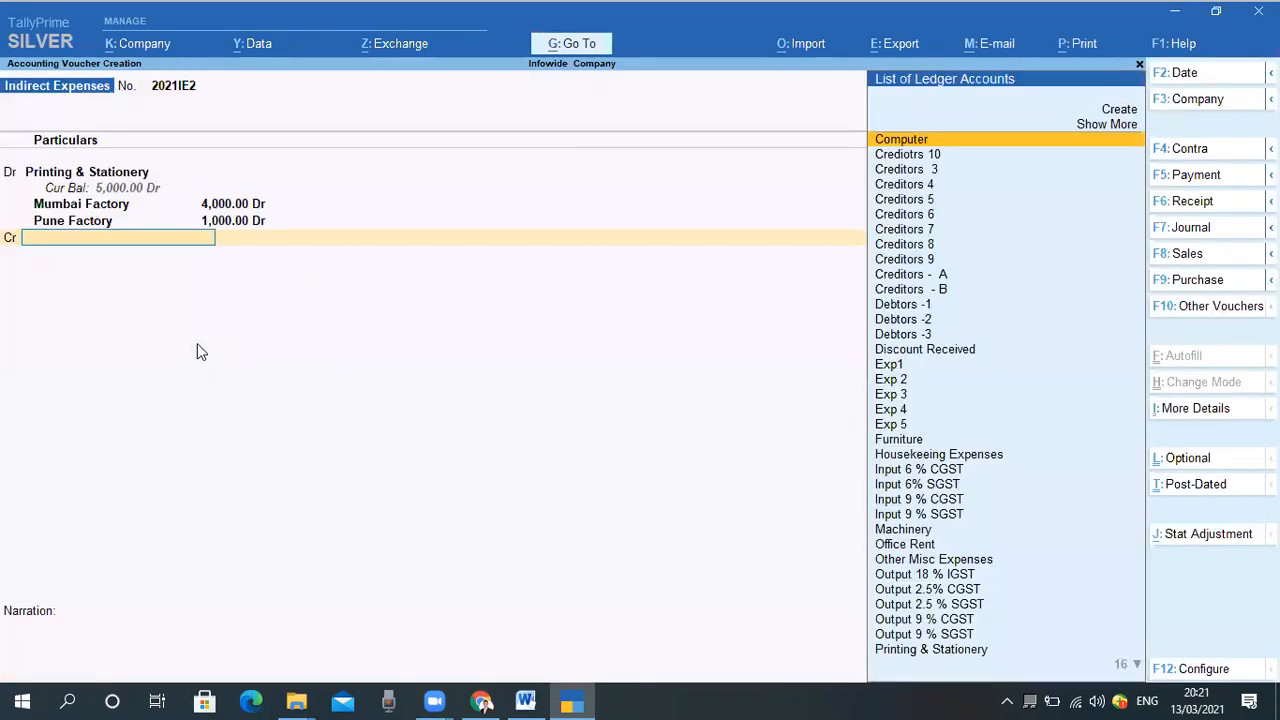
Credit the Creditors 4 ledger with 5,000 against Printing & Stationery
key(Down)
key(Down)
key(Down)
key(Return)
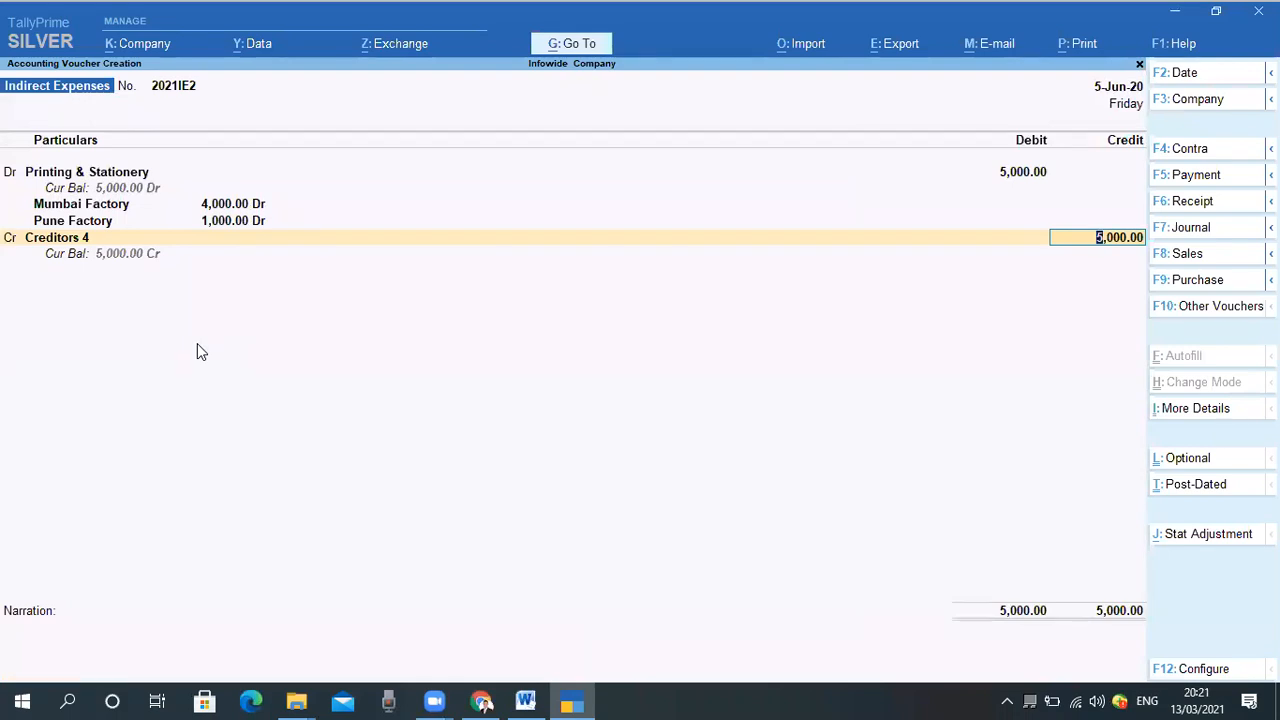
key(Return)
Record the Creditors 4 bill-wise details as New Ref 3256 for 5,000 without a due date
key(Up)
key(Return)
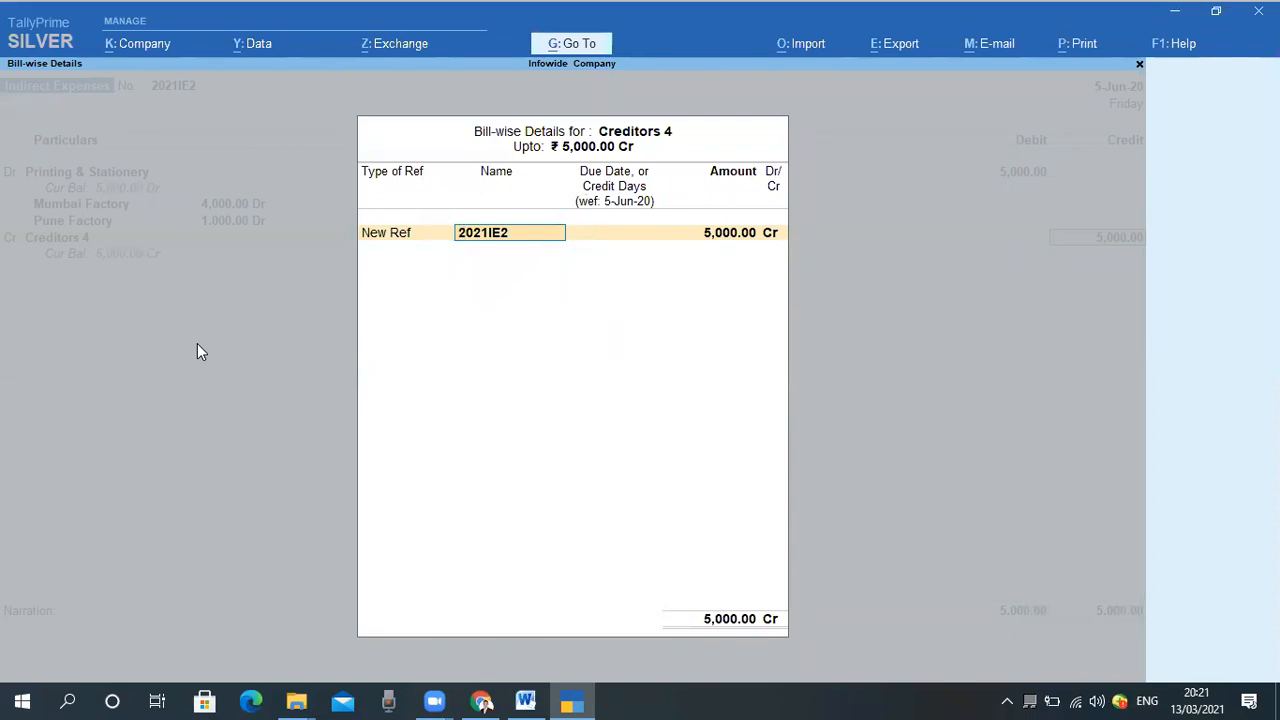
text(3256)
key(Return)
key(Return)
key(Return)
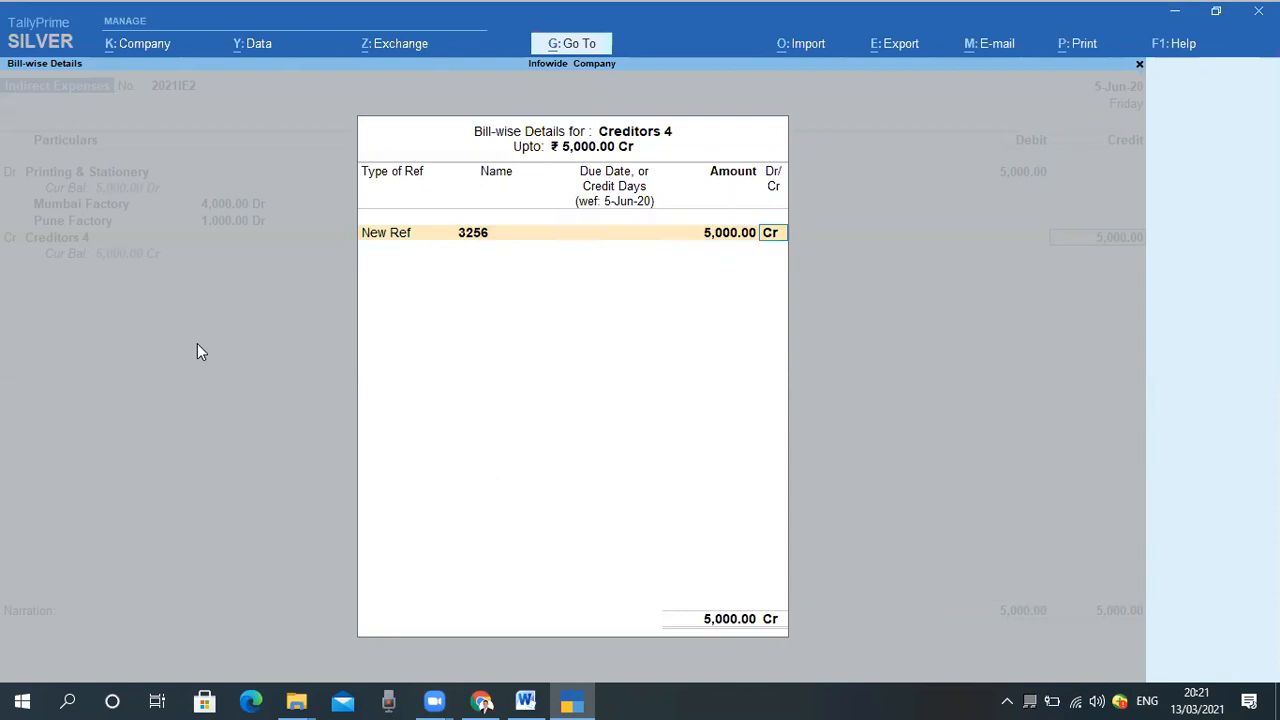
key(Return)
Enter the narration "Being Stationery Purchase for office user" and save the Printing & Stationery voucher
text(Be)
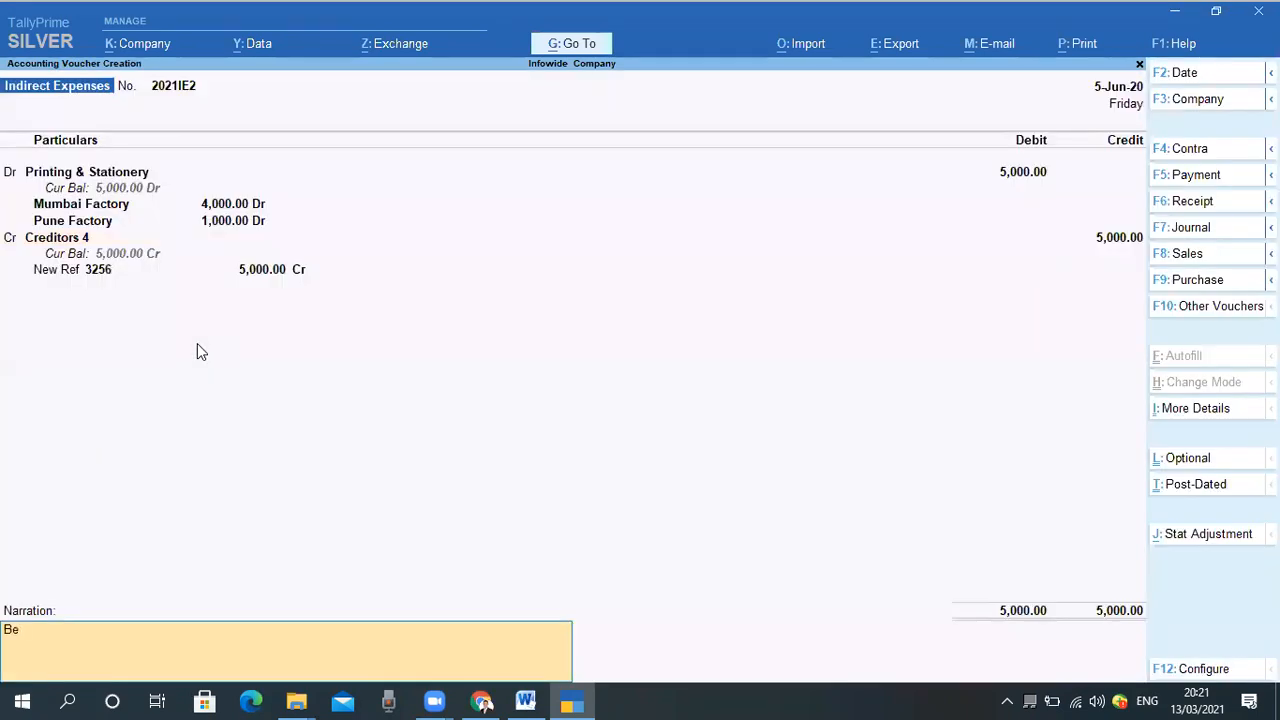
text(ing Sttationery Purchase)
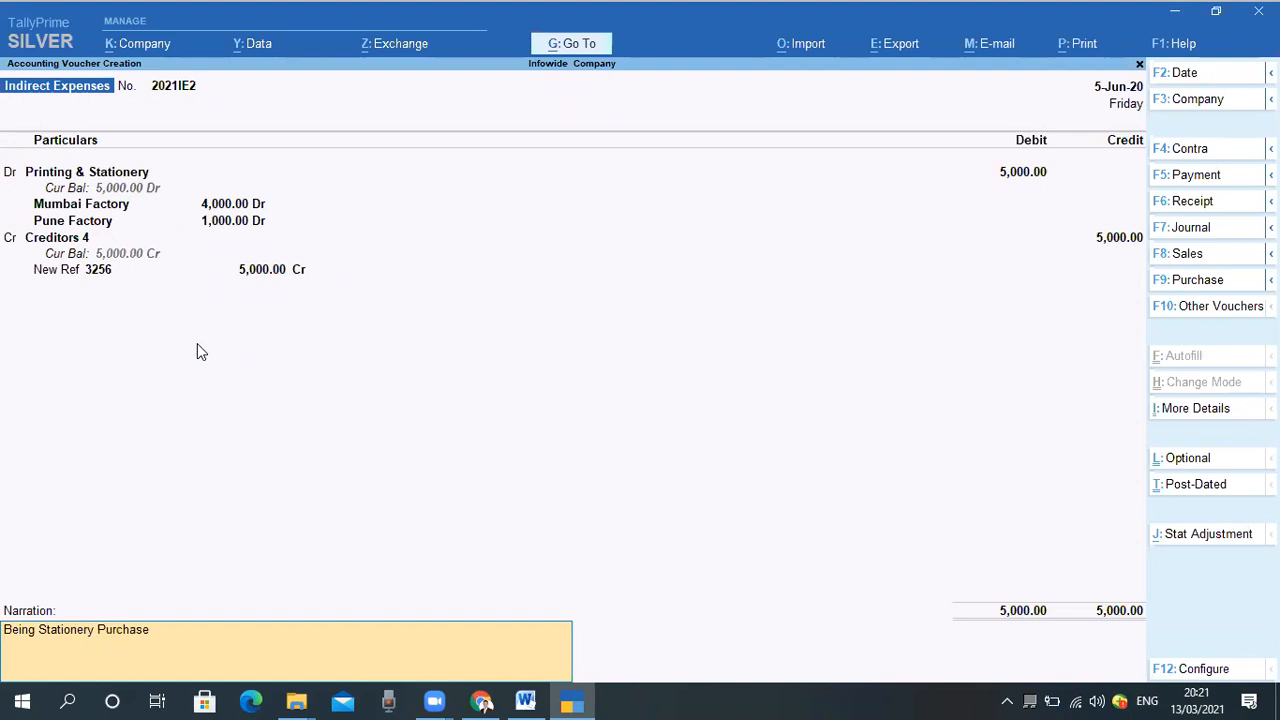
text( for office user)
key(Return)
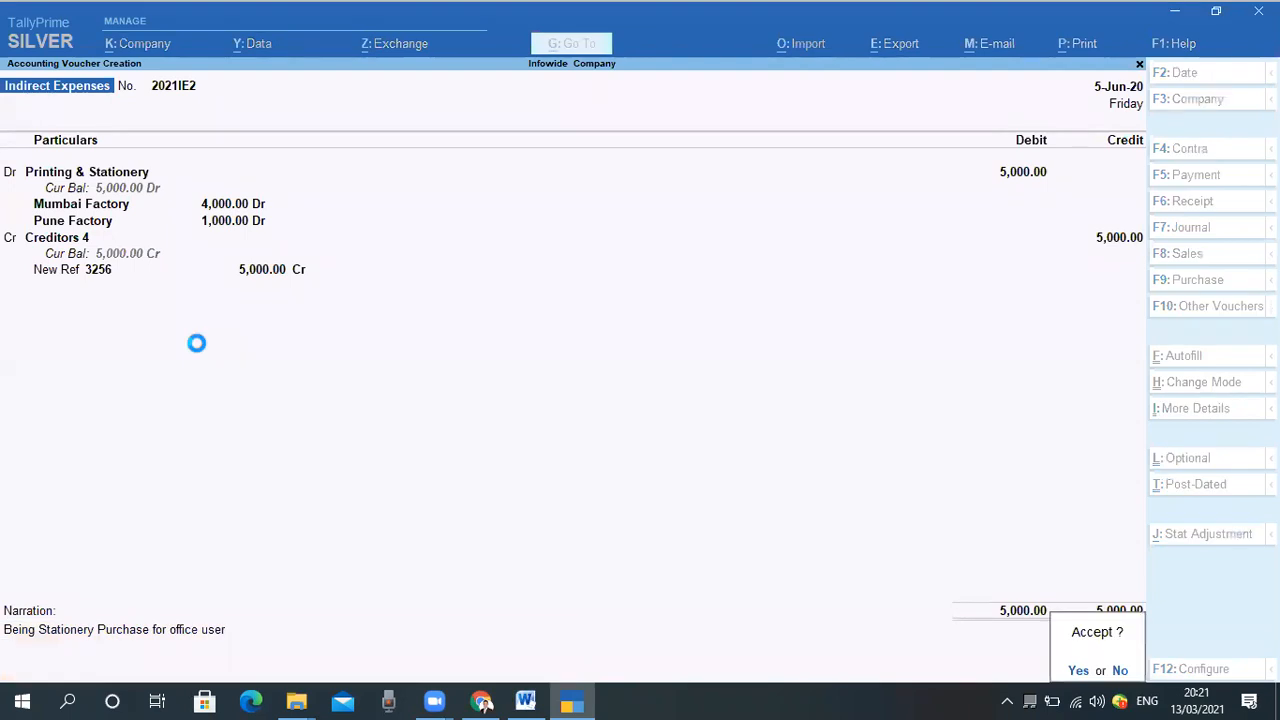
key(Return)
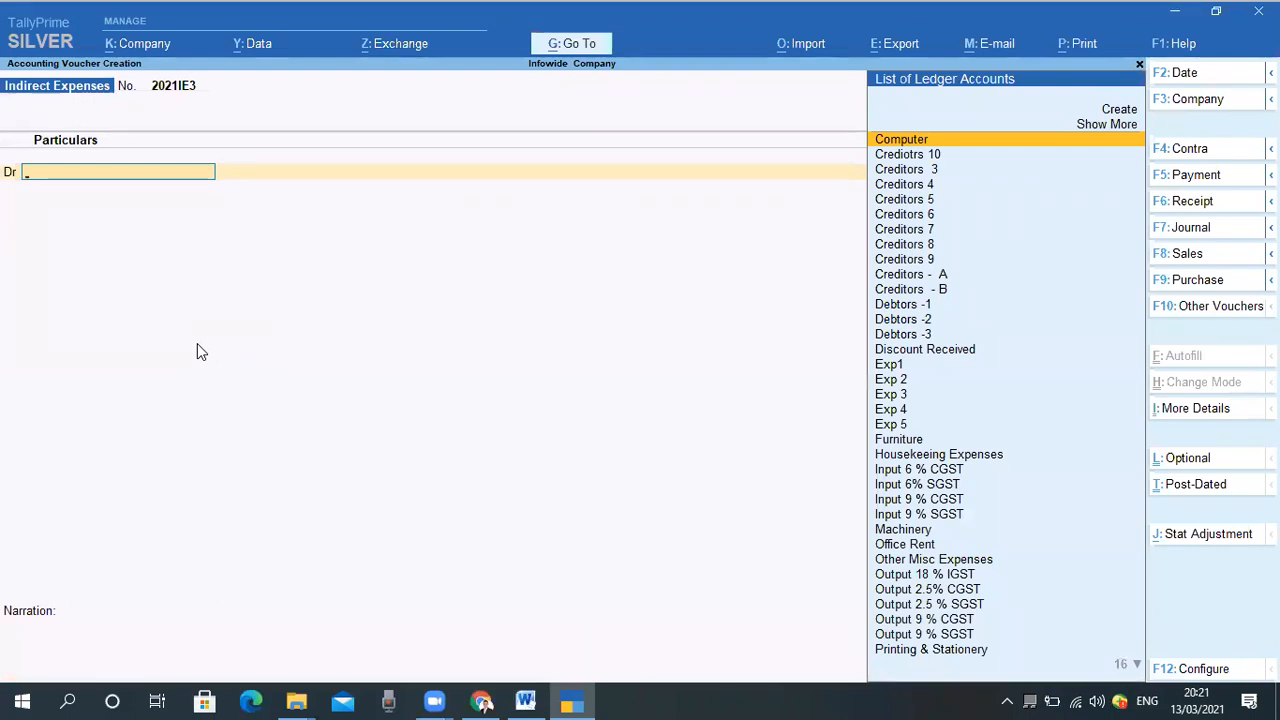
Debit Office Rent with 25,000 in the new Indirect Expenses voucher and allocate it all to Pune Factory
text(Office)
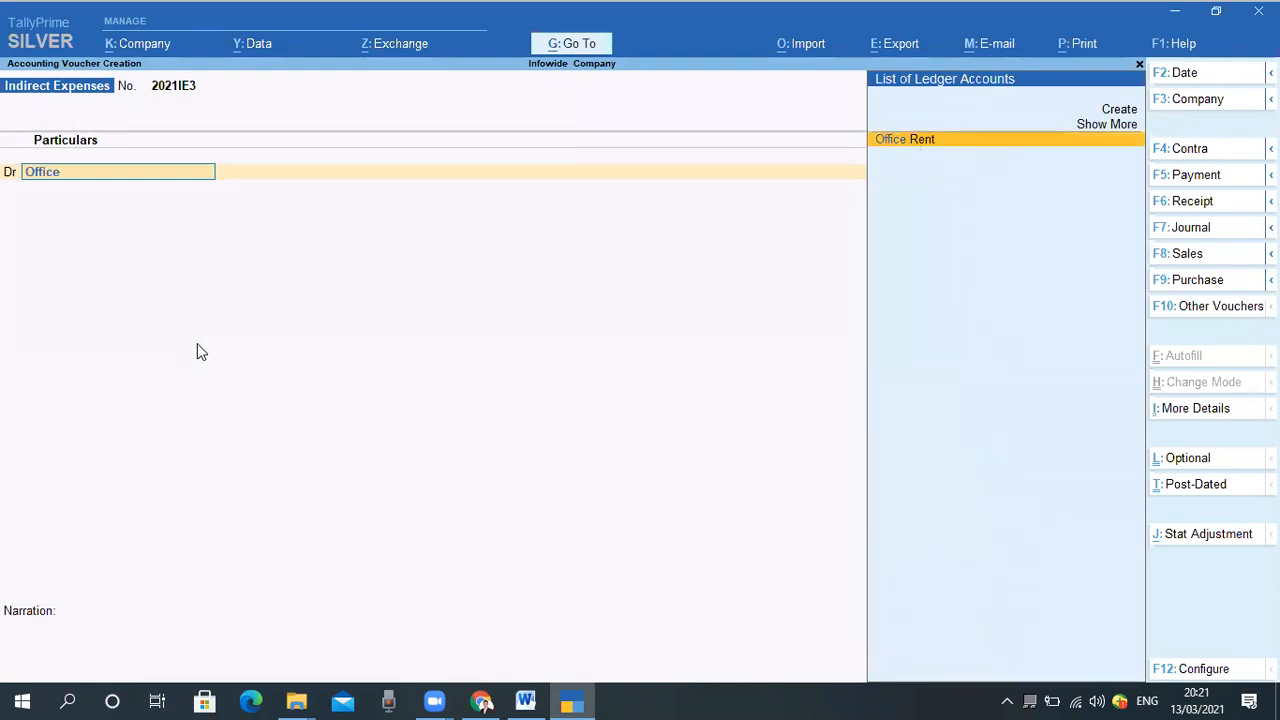
key(Return)
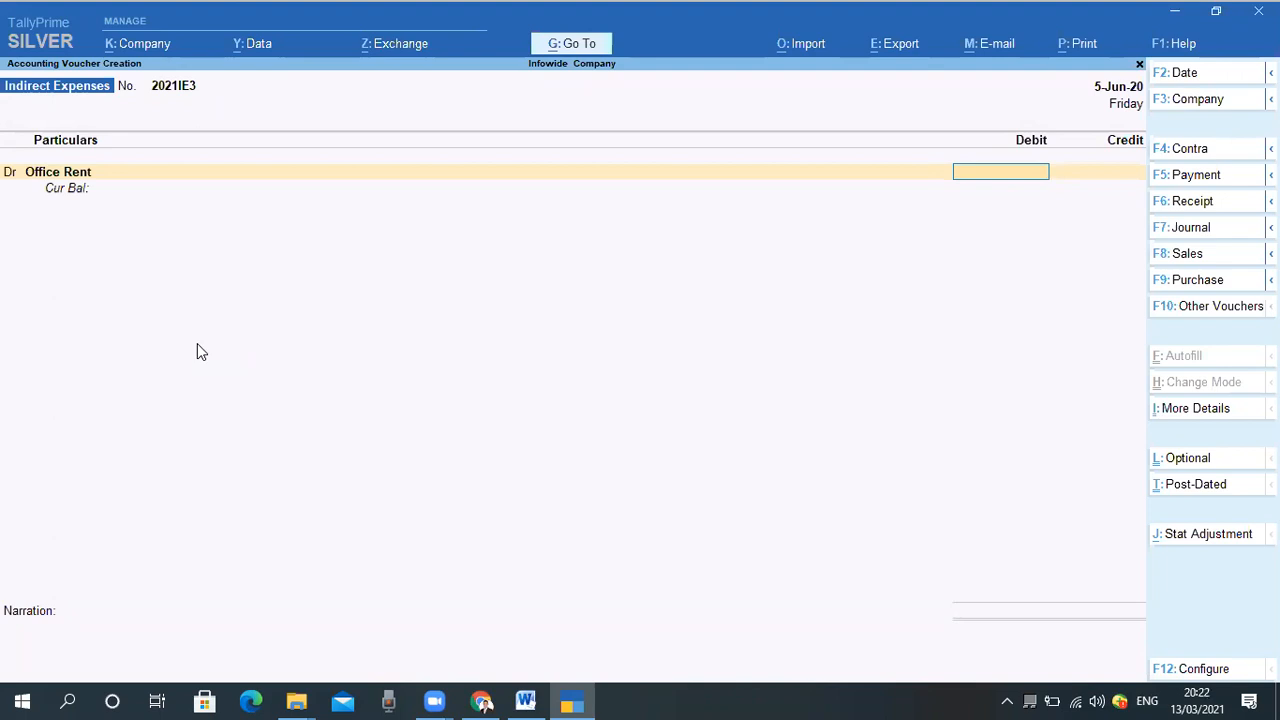
text(25000)
key(Return)
text(Pune)
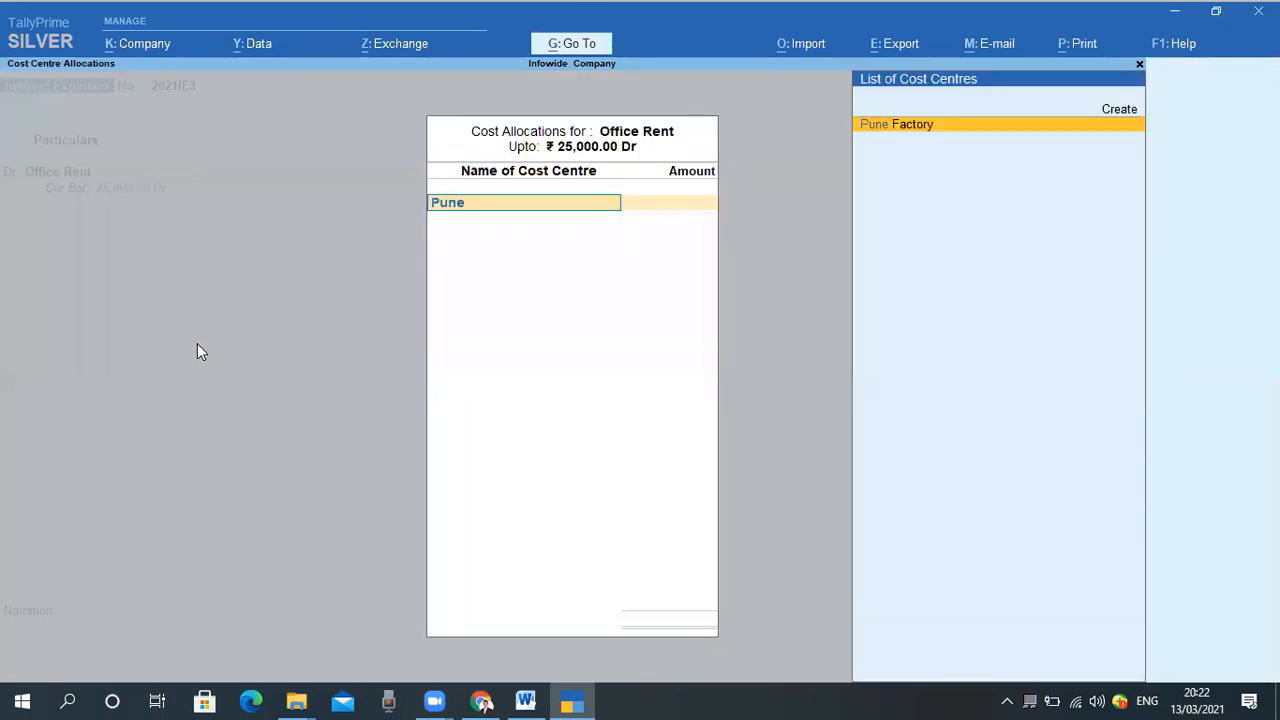
key(Return)
key(Return)
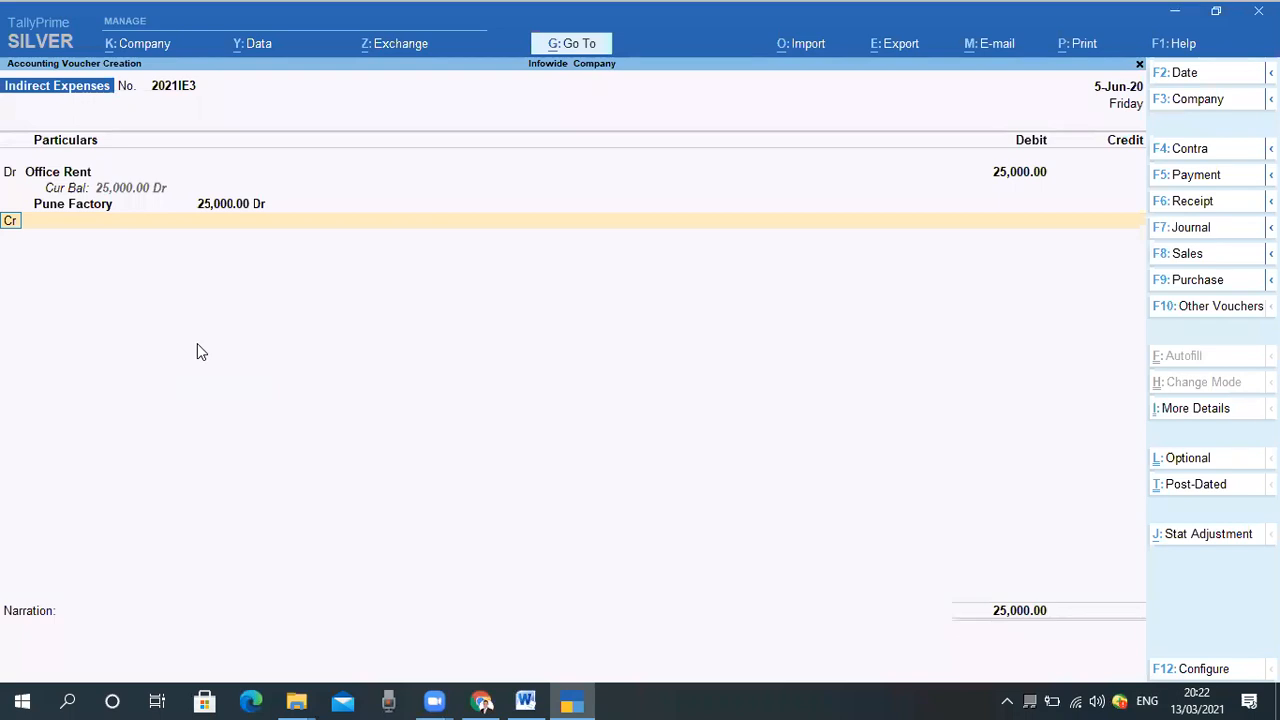
Credit the Creditors 5 ledger with 25,000 against Office Rent
key(Down)
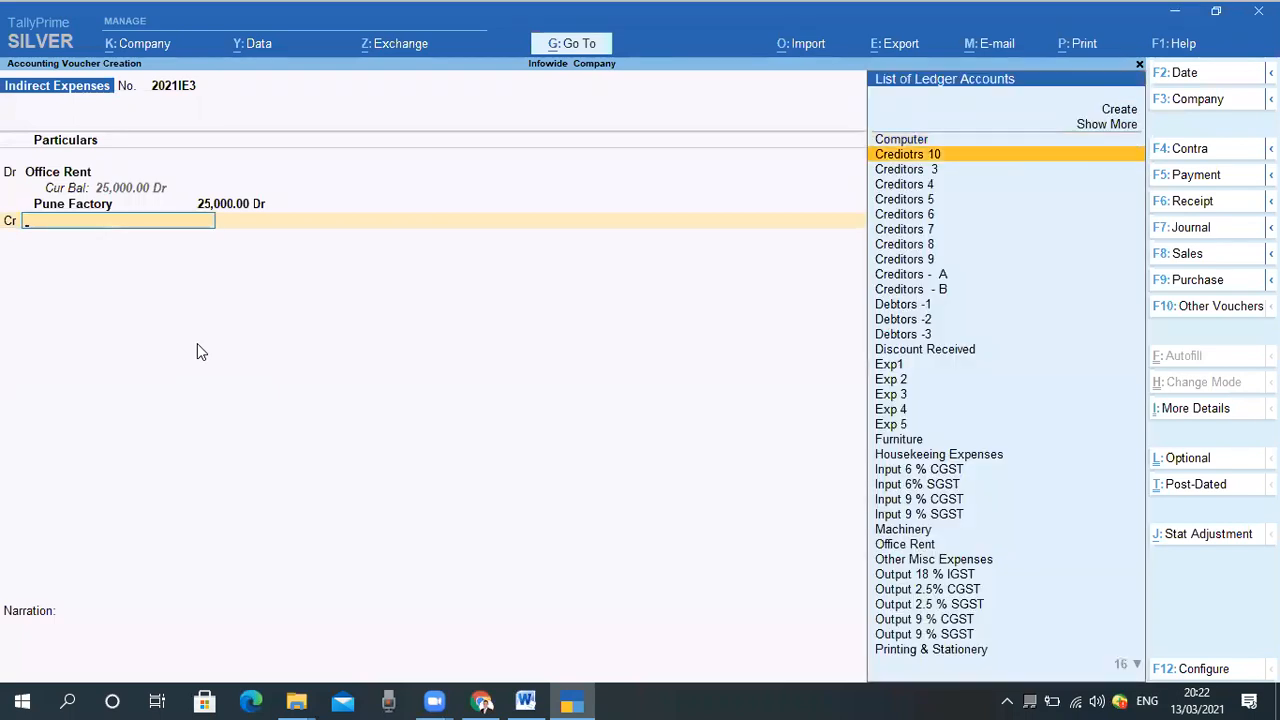
key(Down)
key(Down)
key(Down)
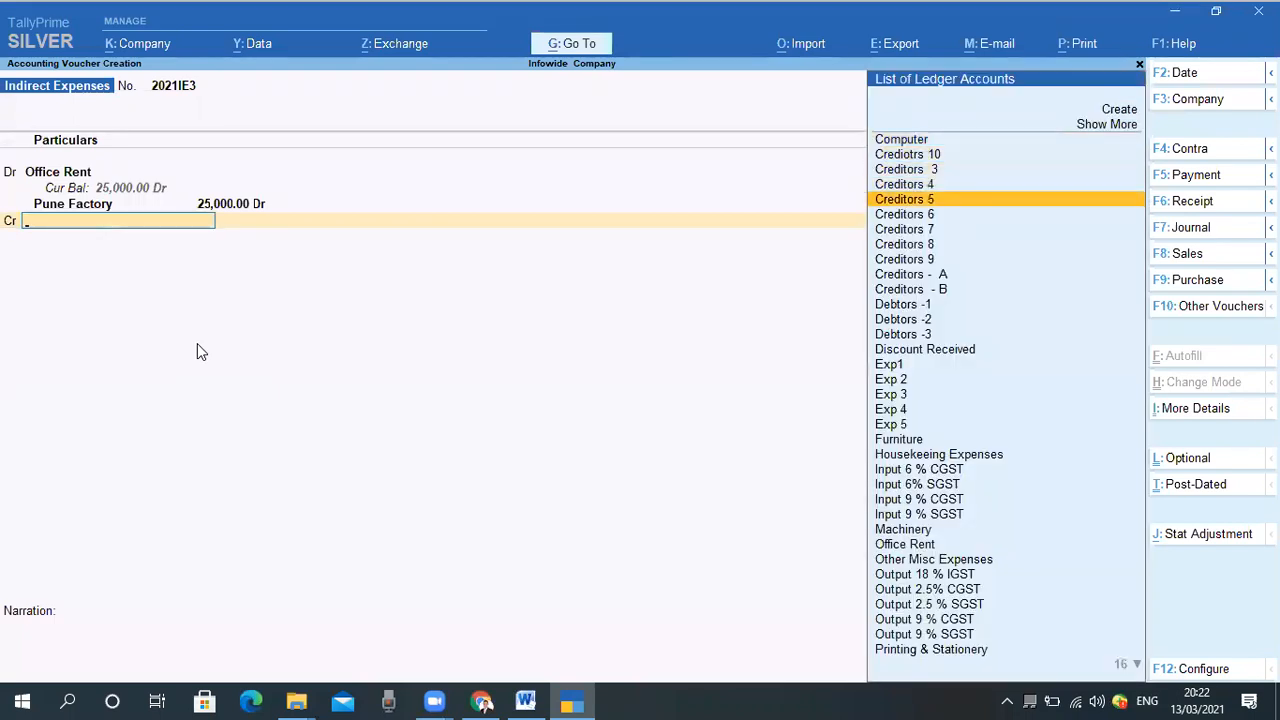
key(Return)
key(Return)
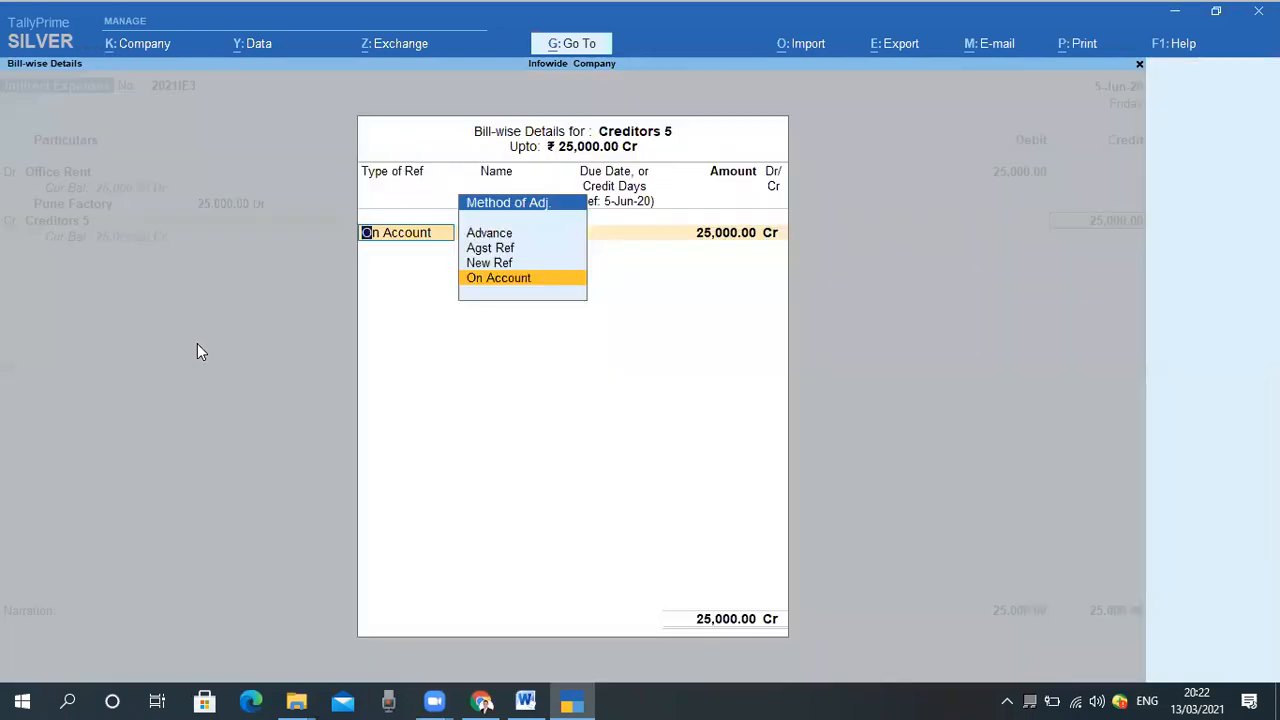
Record the Creditors 5 bill-wise details as New Ref 4 for 25,000 without a due date
key(Up)
key(Return)
text(4)
key(Return)
key(Return)
key(Return)
key(Return)
Enter the narration "Being Rent paid for the month of May 2021 for Puneoffice" and save the Office Rent voucher
text(Being Rent)
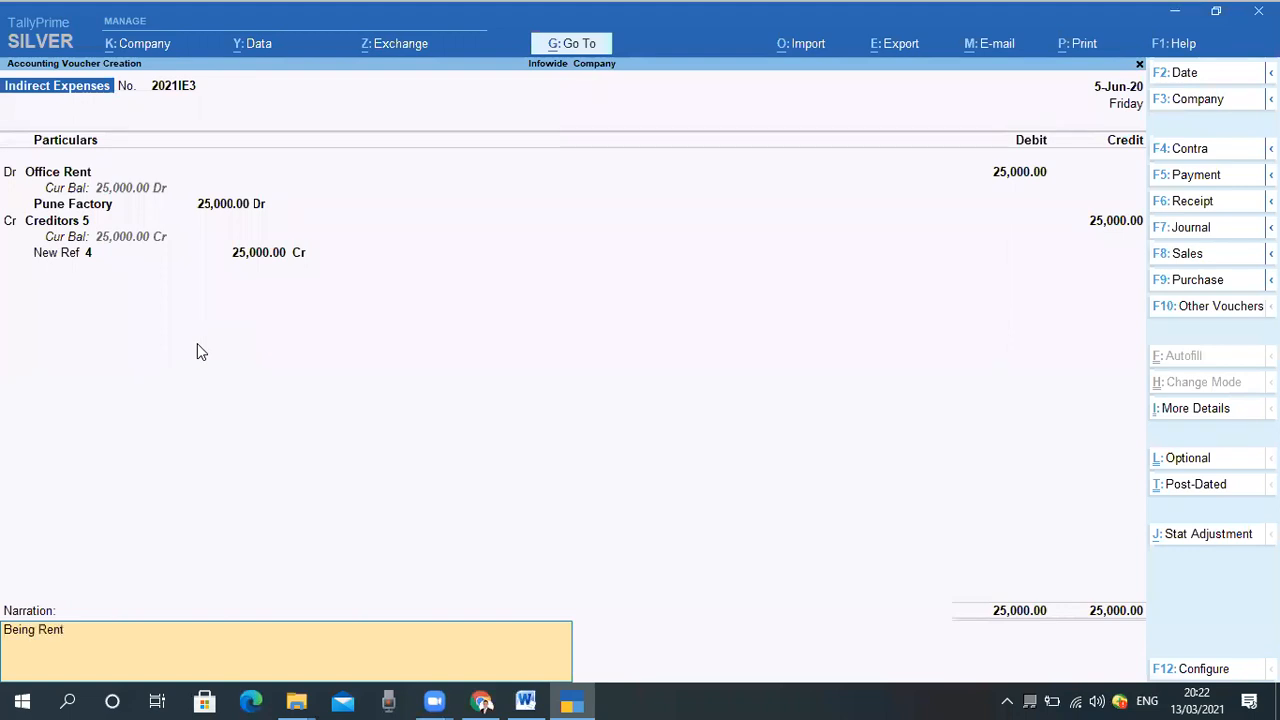
text( paid for the month of May  2021)
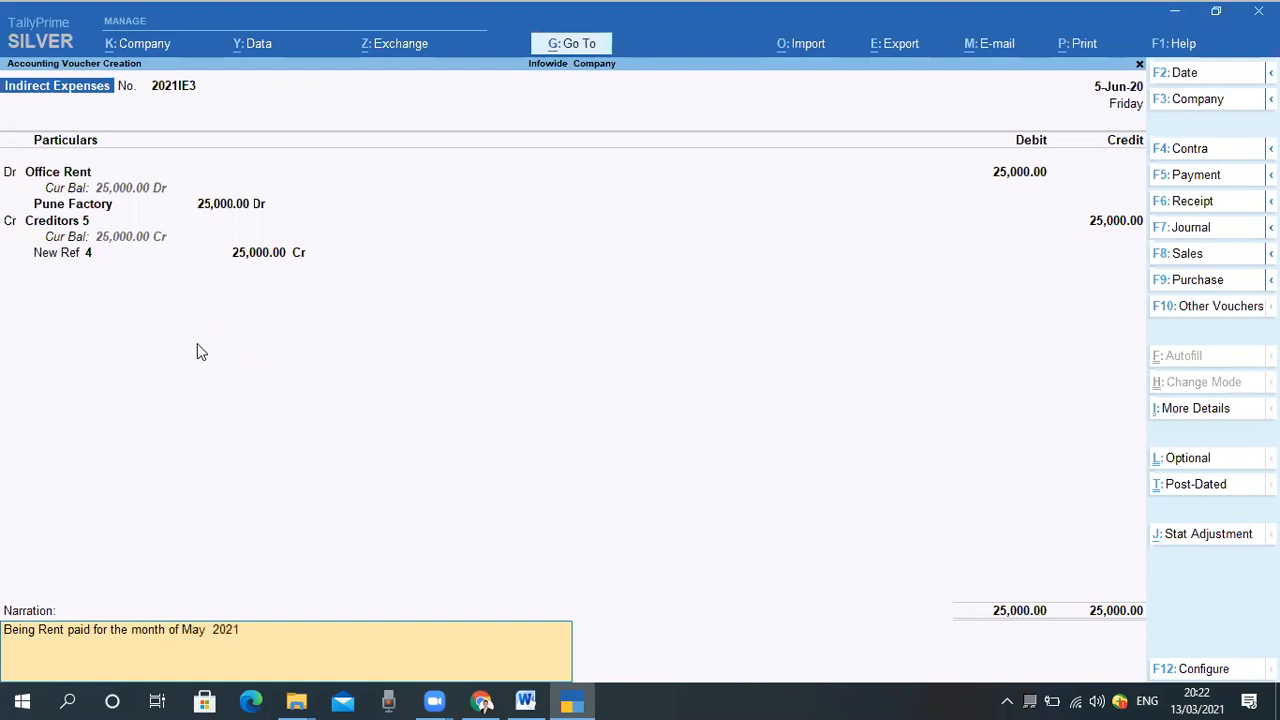
text( for Puneoffice)
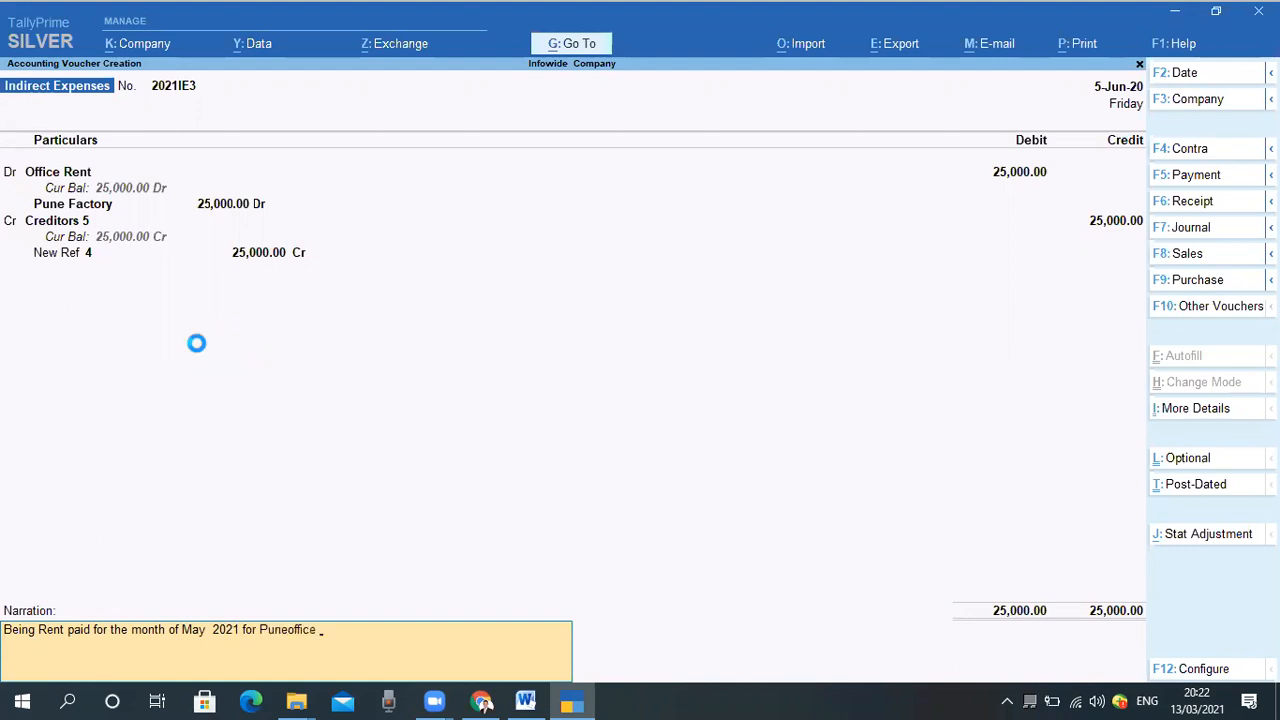
key(Return)
key(Return)
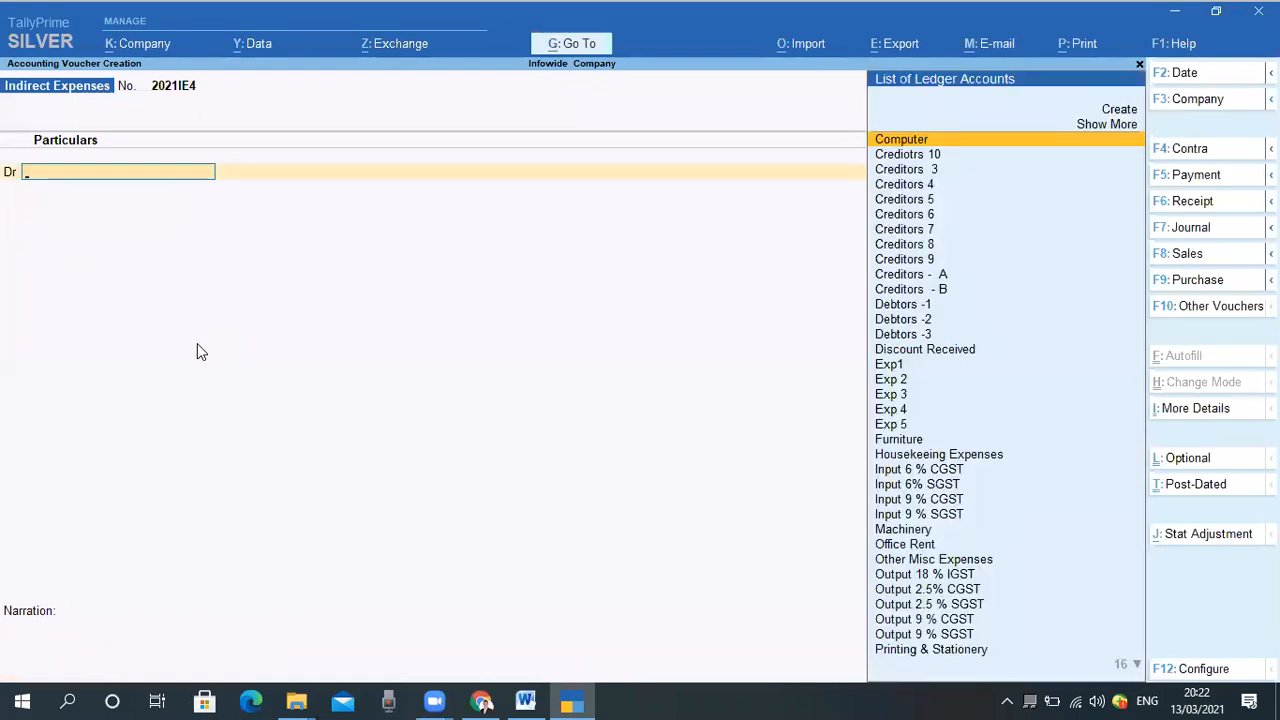
Debit Office Rent with 35,000 in the next Indirect Expenses voucher and allocate it all to Mumbai Factory
text(off)
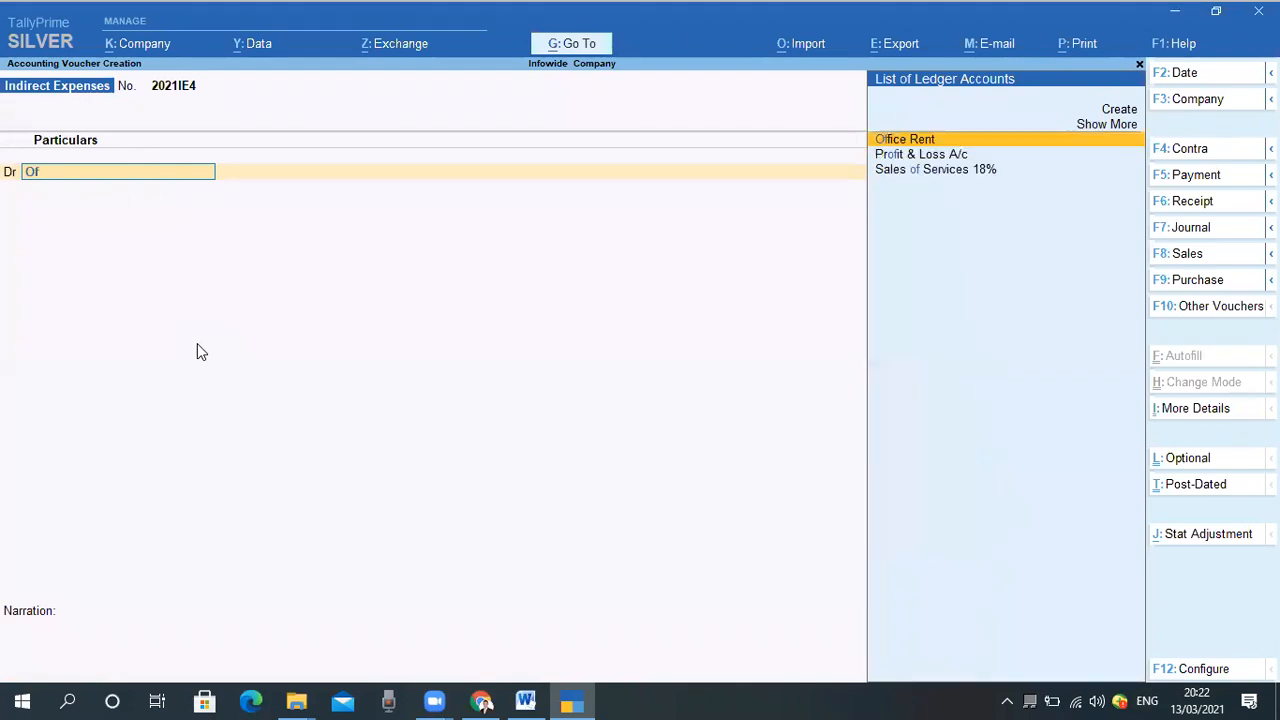
key(Return)
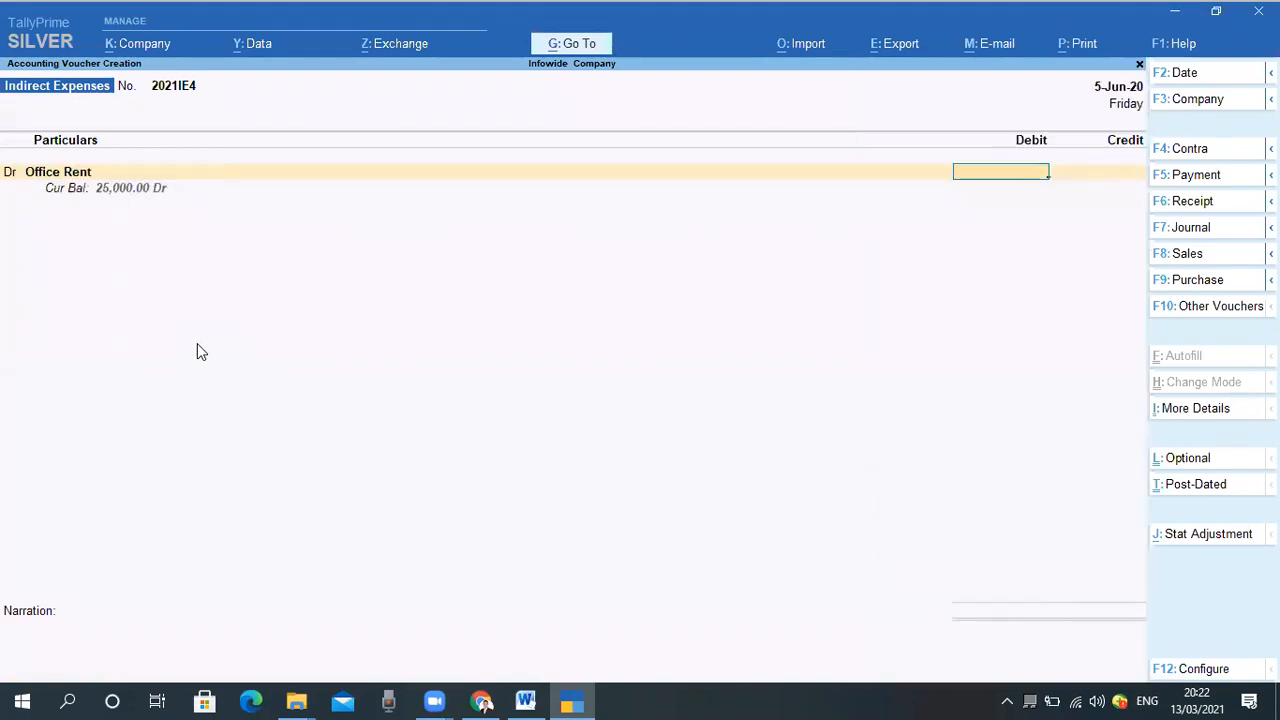
text(35000)
key(Return)
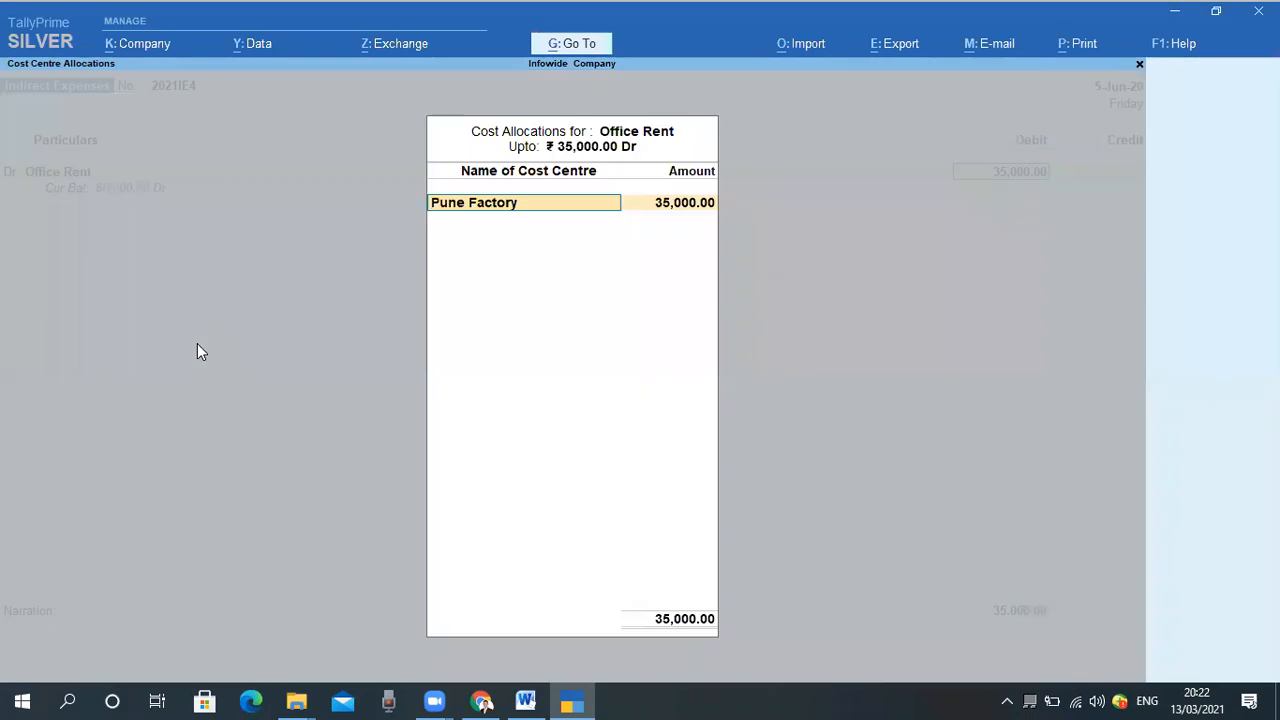
text(mu)
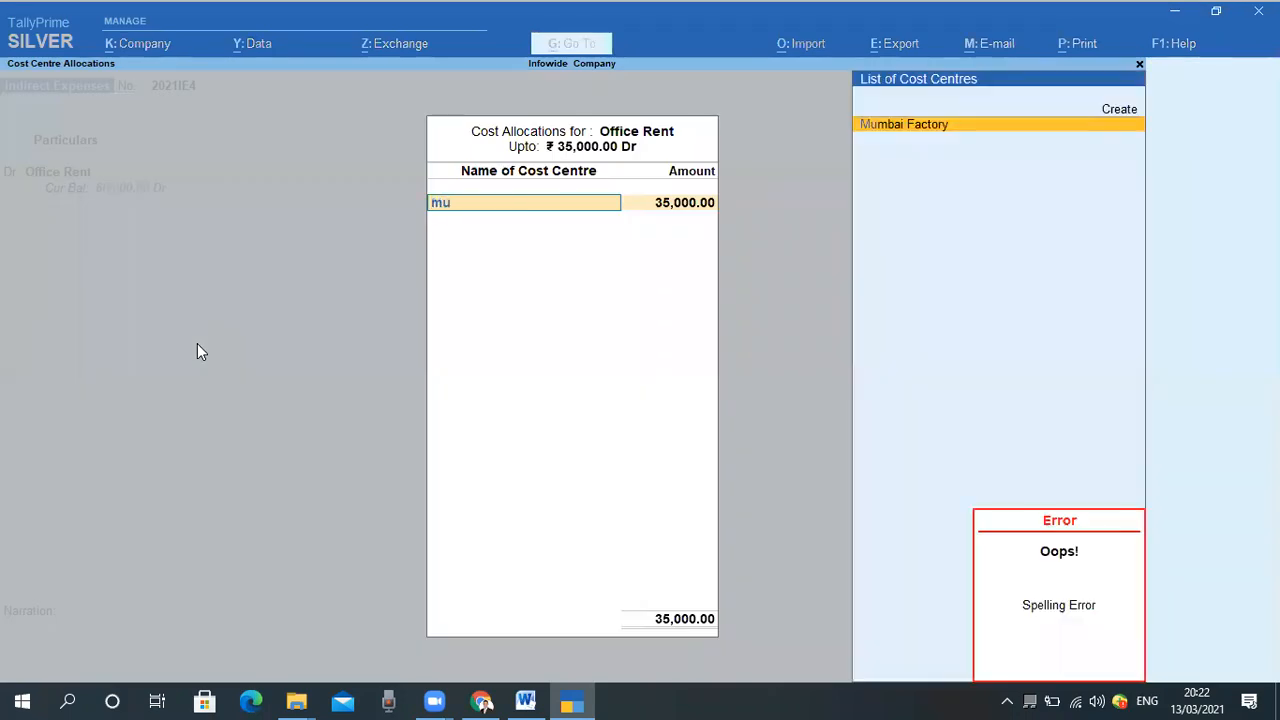
key(Return)
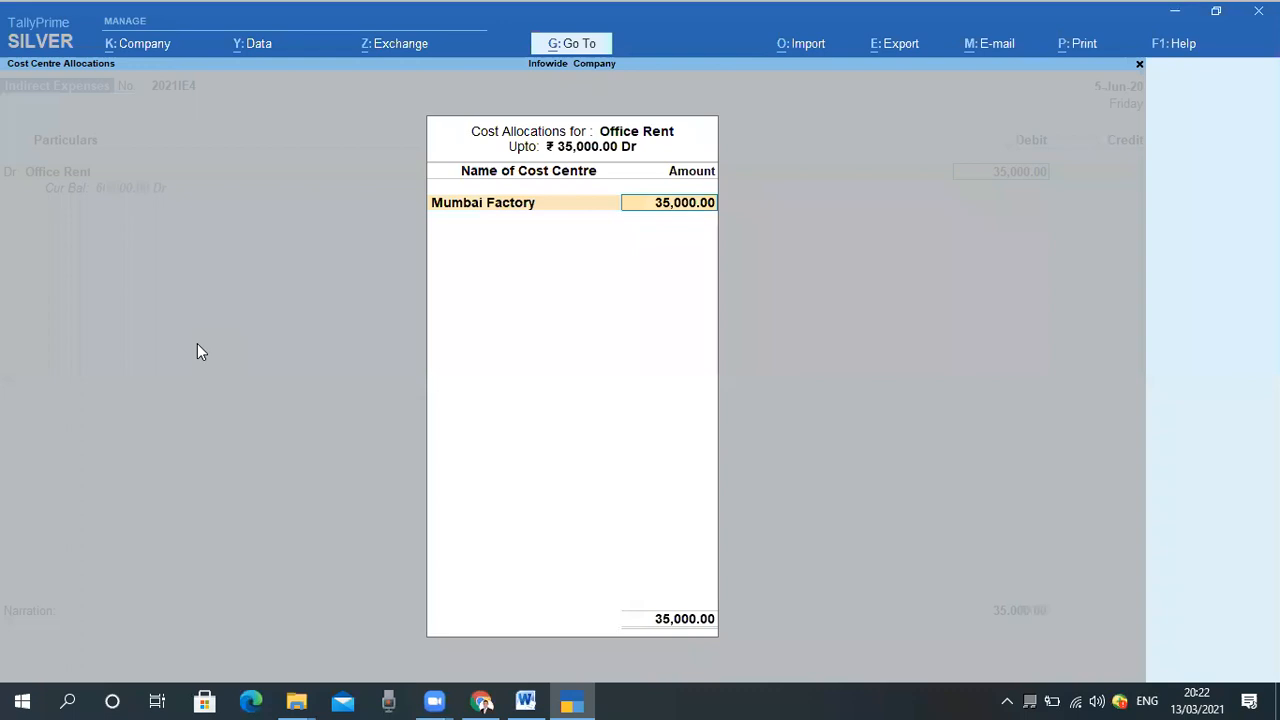
key(Return)
Credit the Creditors 6 ledger with 35,000 against Office Rent
key(Return)
key(Return)
key(Return)
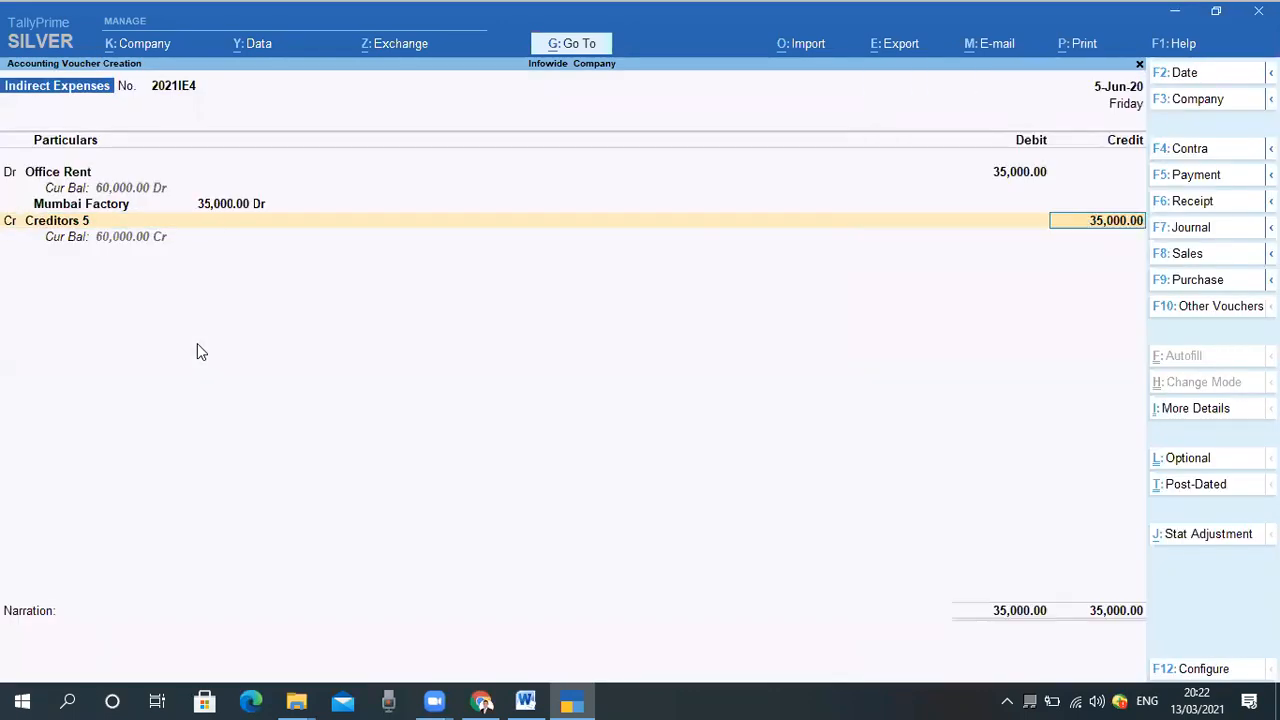
key(BackSpace)
key(Down)
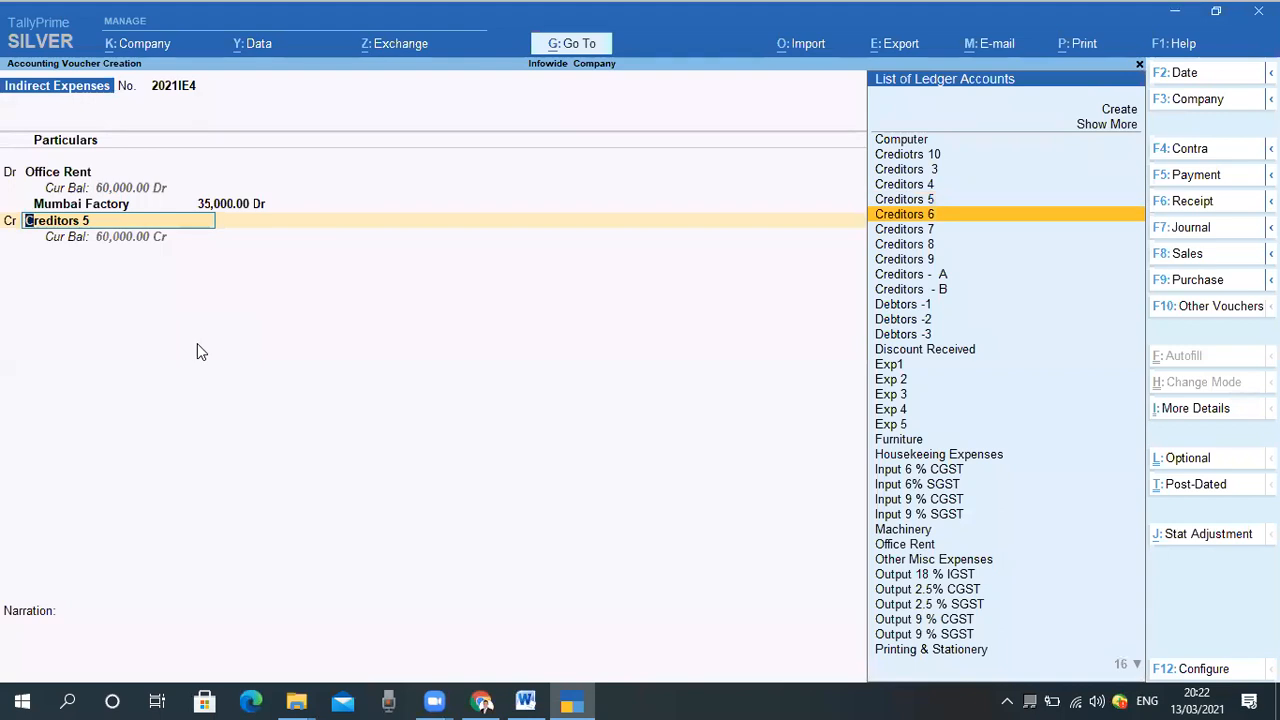
key(Return)
key(Return)
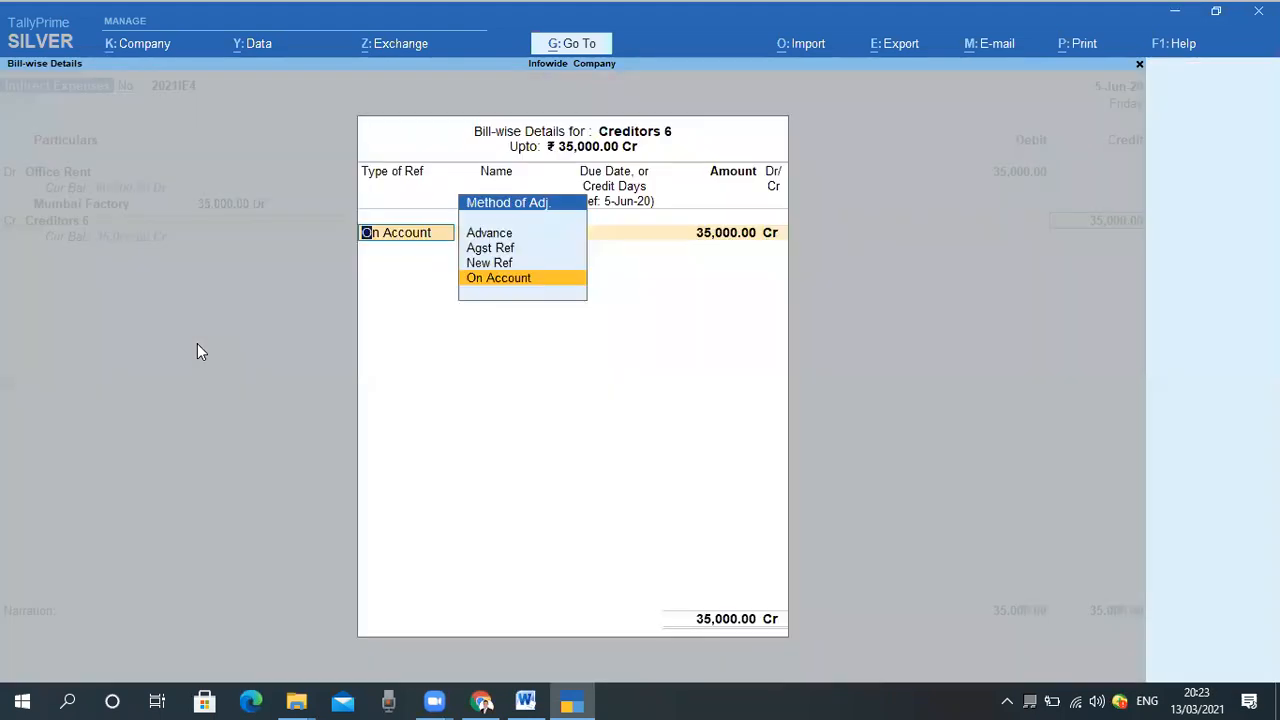
Record the Creditors 6 bill-wise details as New Ref 654 for 35,000 without a due date
key(Up)
key(Return)
text(654)
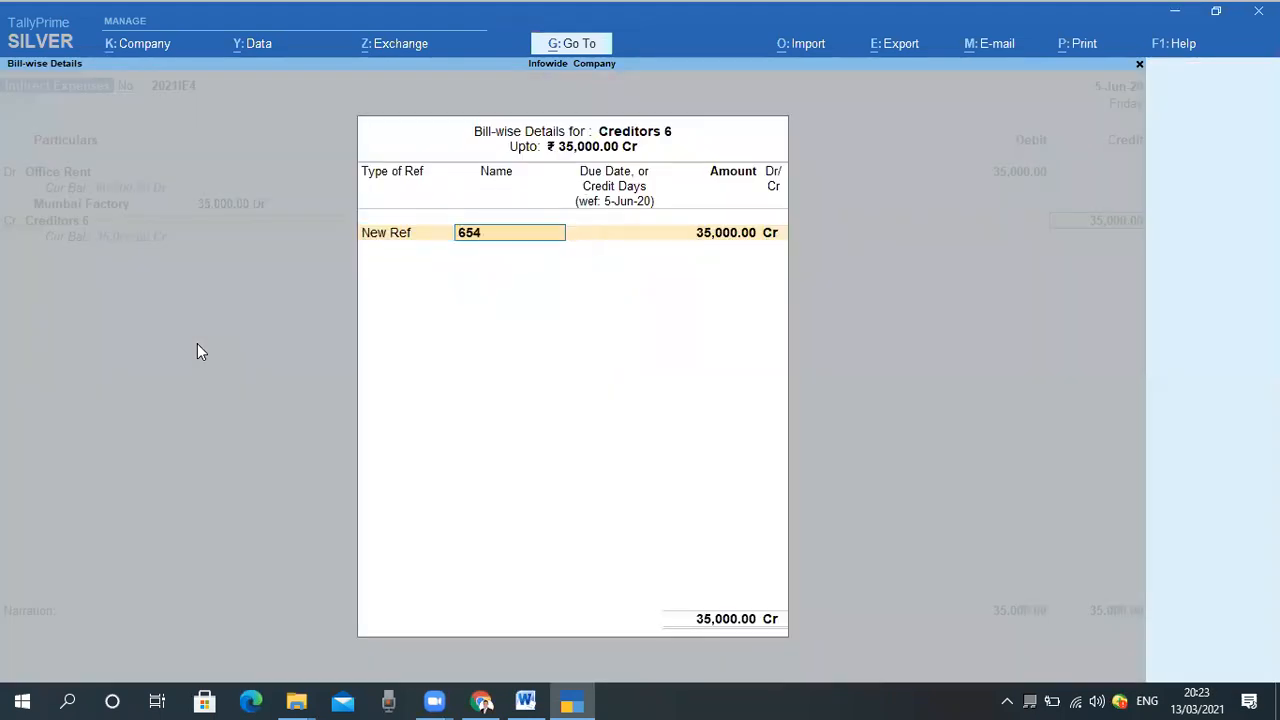
key(Return)
key(Return)
key(Return)
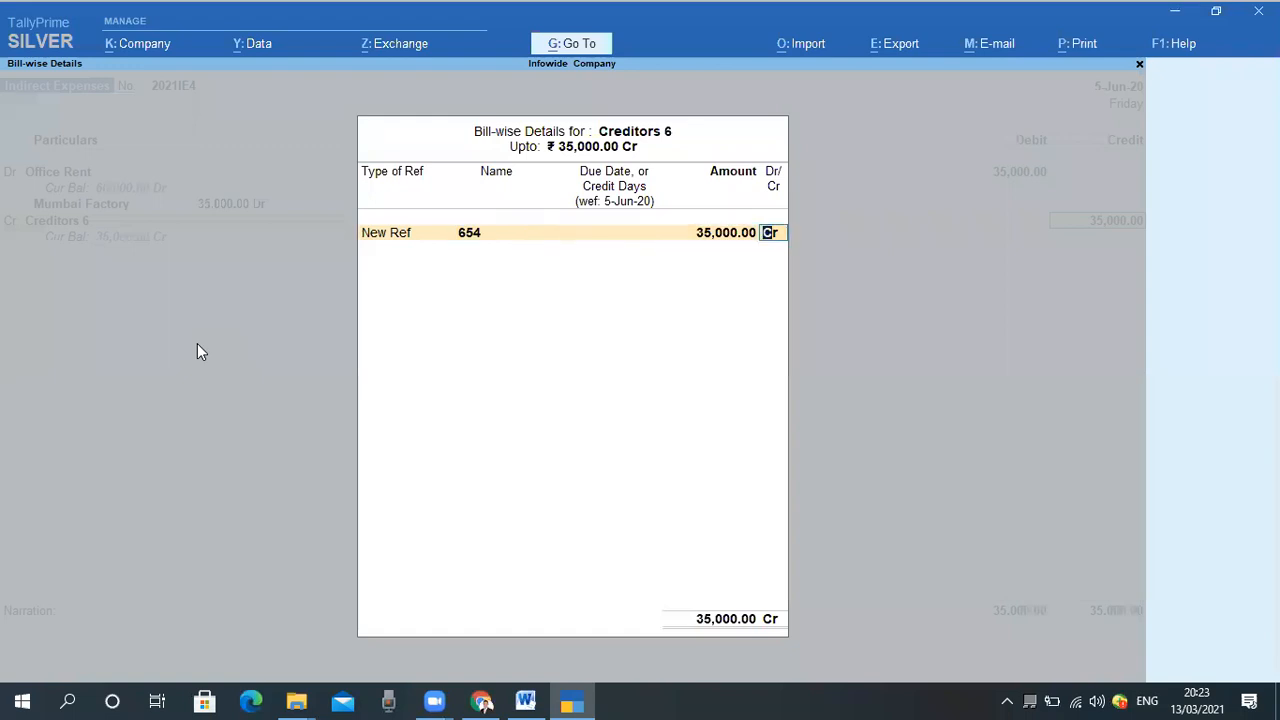
key(Return)
Reuse the previous rent narration, changing its ending to "for mumbai Factory", and save the voucher
text(Being)
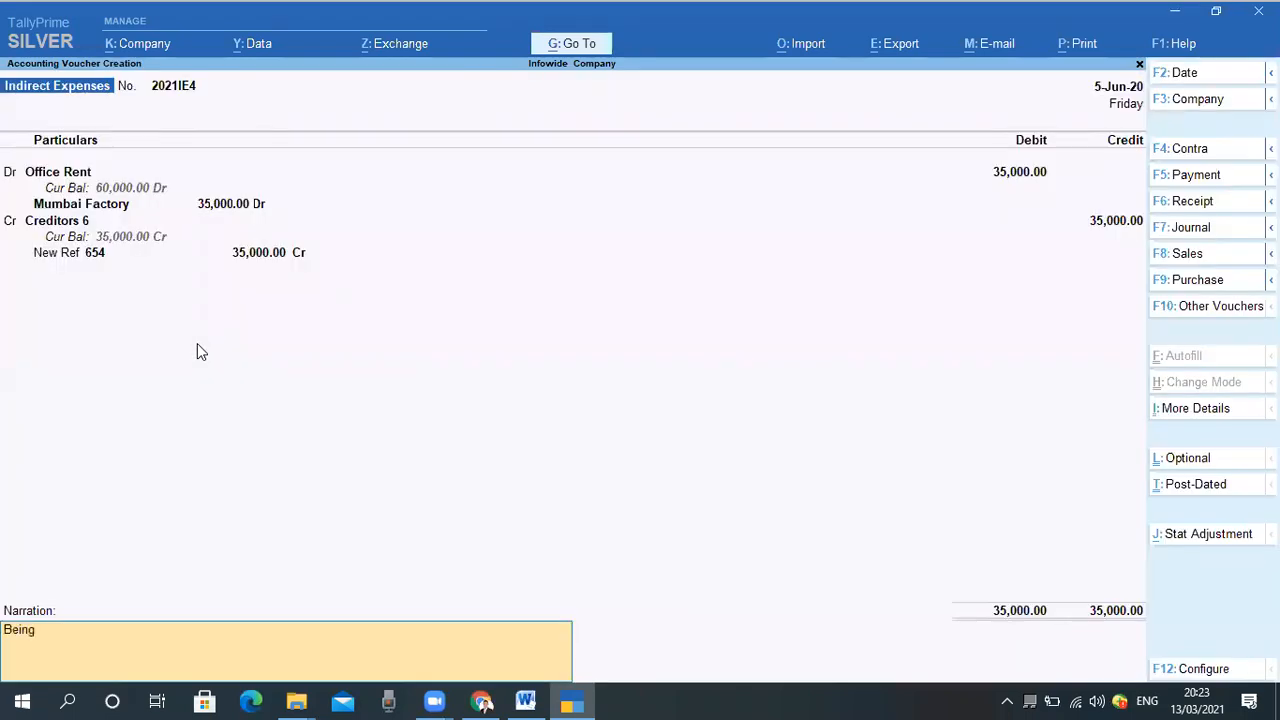
key(ctrl+alt+v)
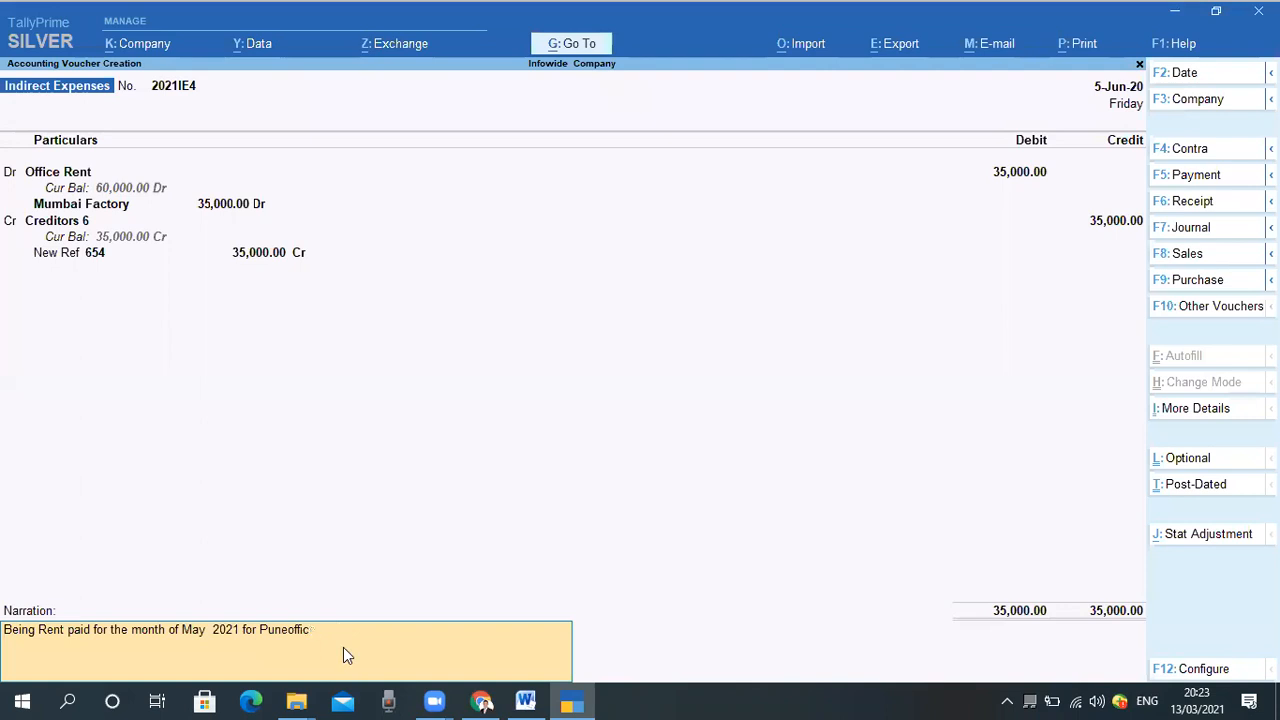
key(BackSpace)
key(BackSpace)
key(BackSpace)
key(BackSpace)
key(BackSpace)
key(BackSpace)
key(BackSpace)
key(BackSpace)
text(mumbai Factory)
key(Return)
key(Return)
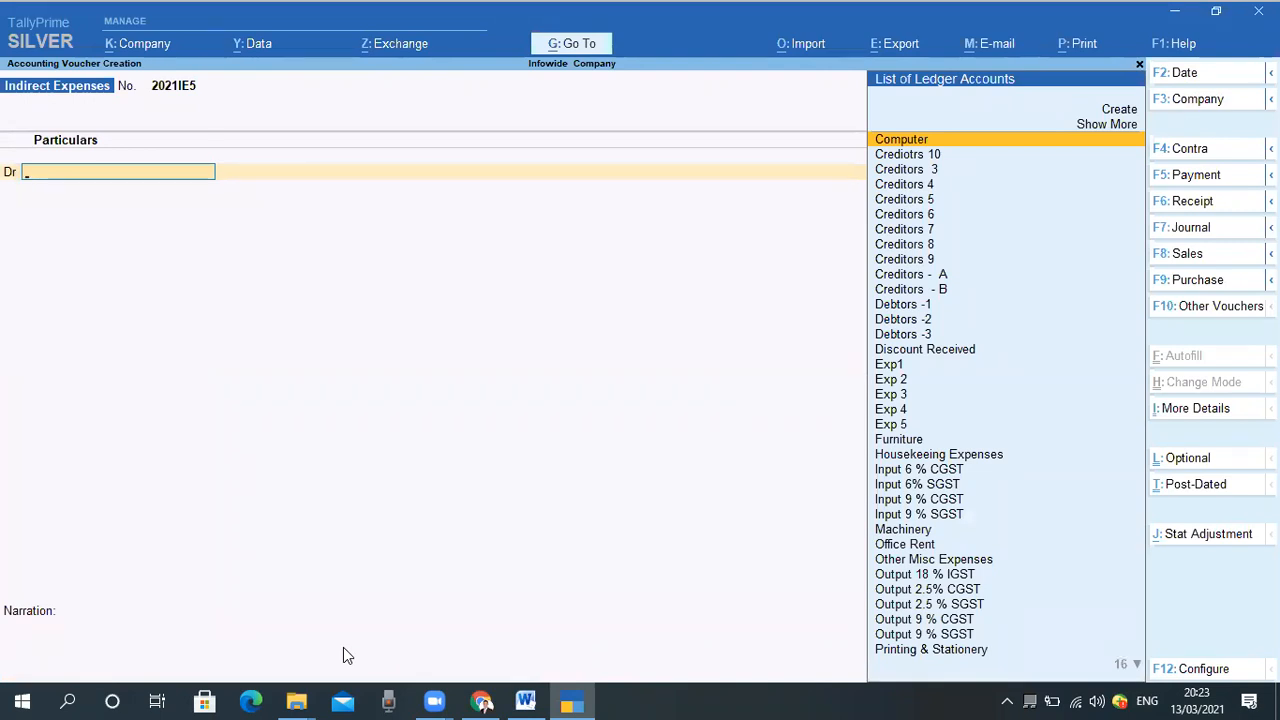
Debit Other Misc Expenses with 3,000 in the new Indirect Expenses voucher
text(Other)
key(Return)
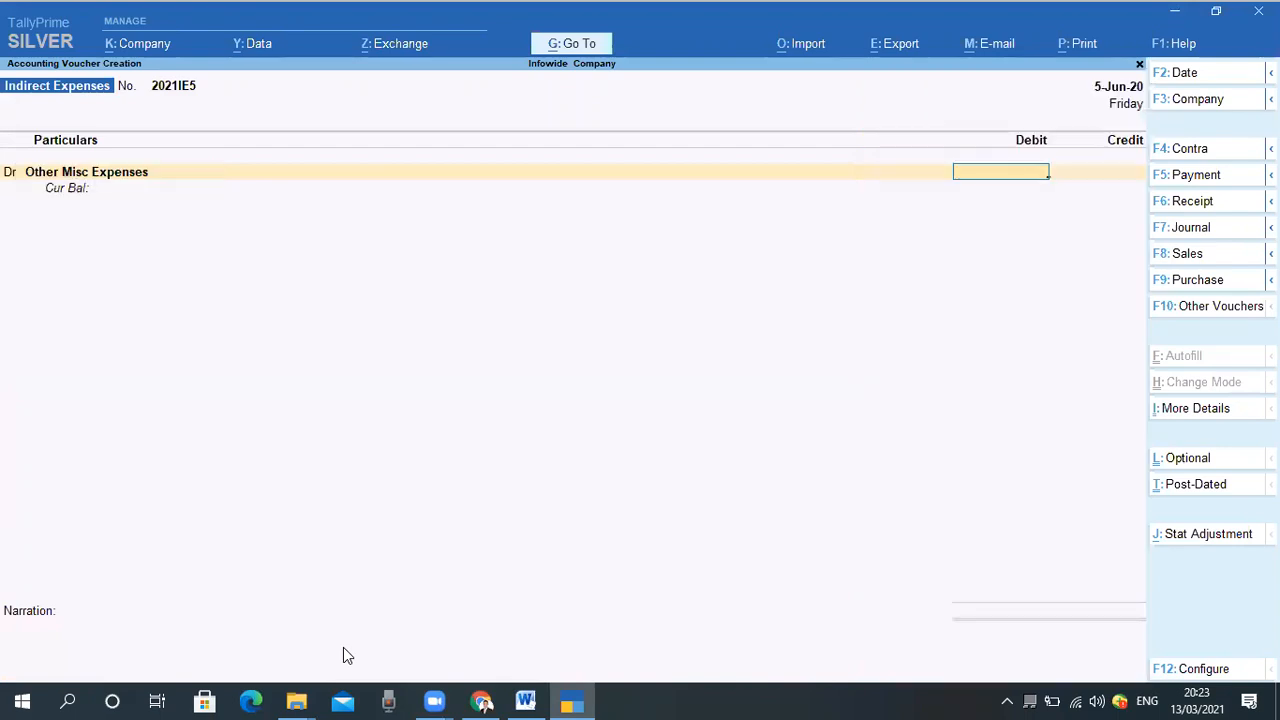
text(3000)
key(Return)
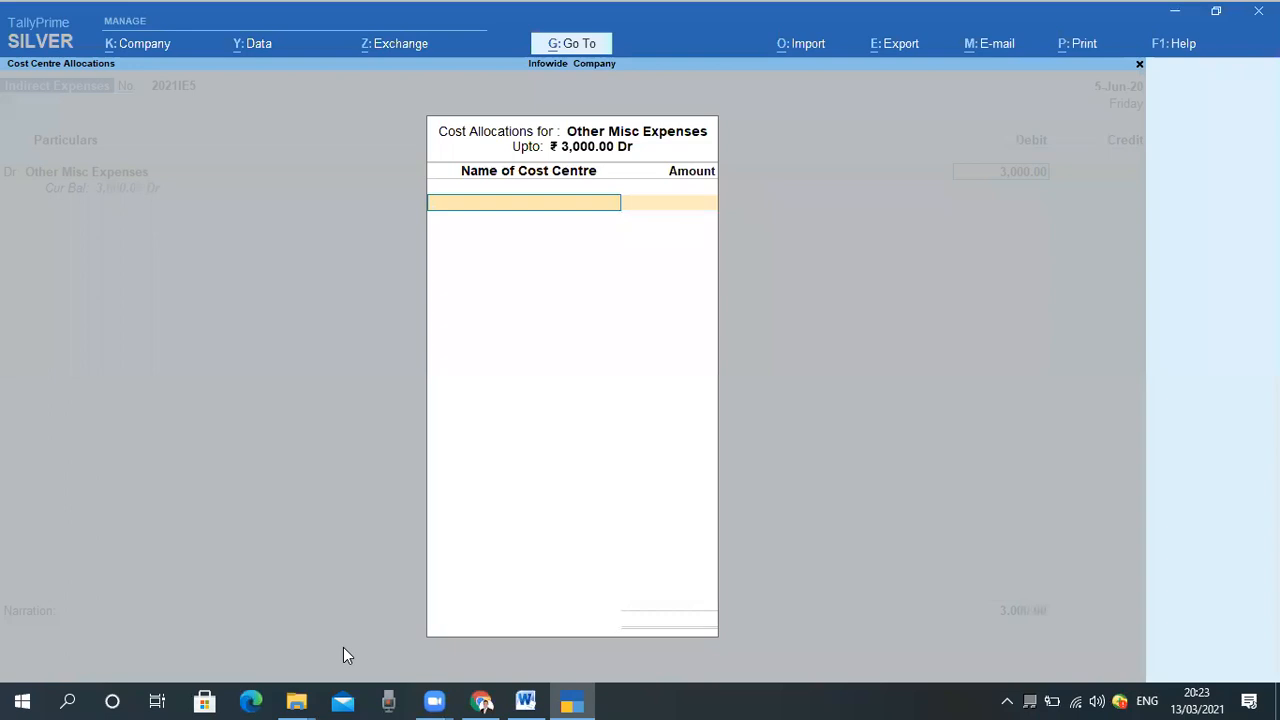
Allocate the Other Misc Expenses cost as 1,500 to Pune Factory and 1,500 to Mumbai Factory
text(Pu)
key(Return)
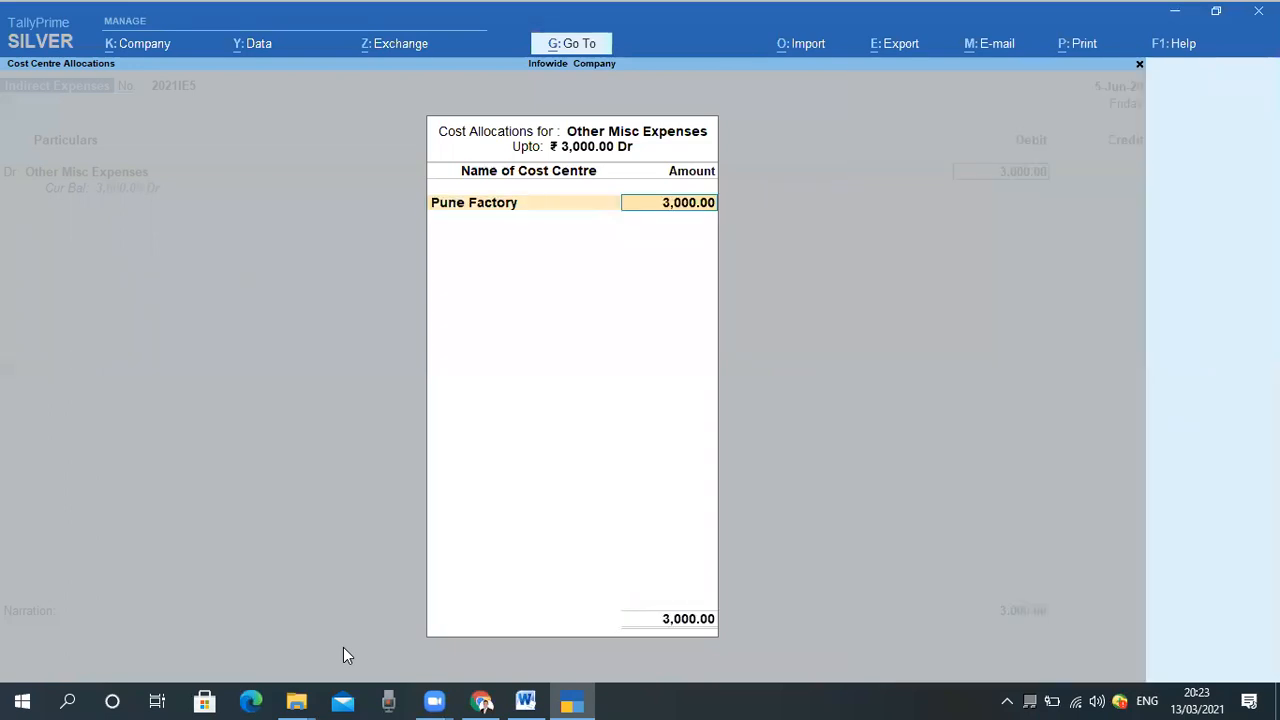
text(1,500)
key(Return)
text(Mu)
key(Return)
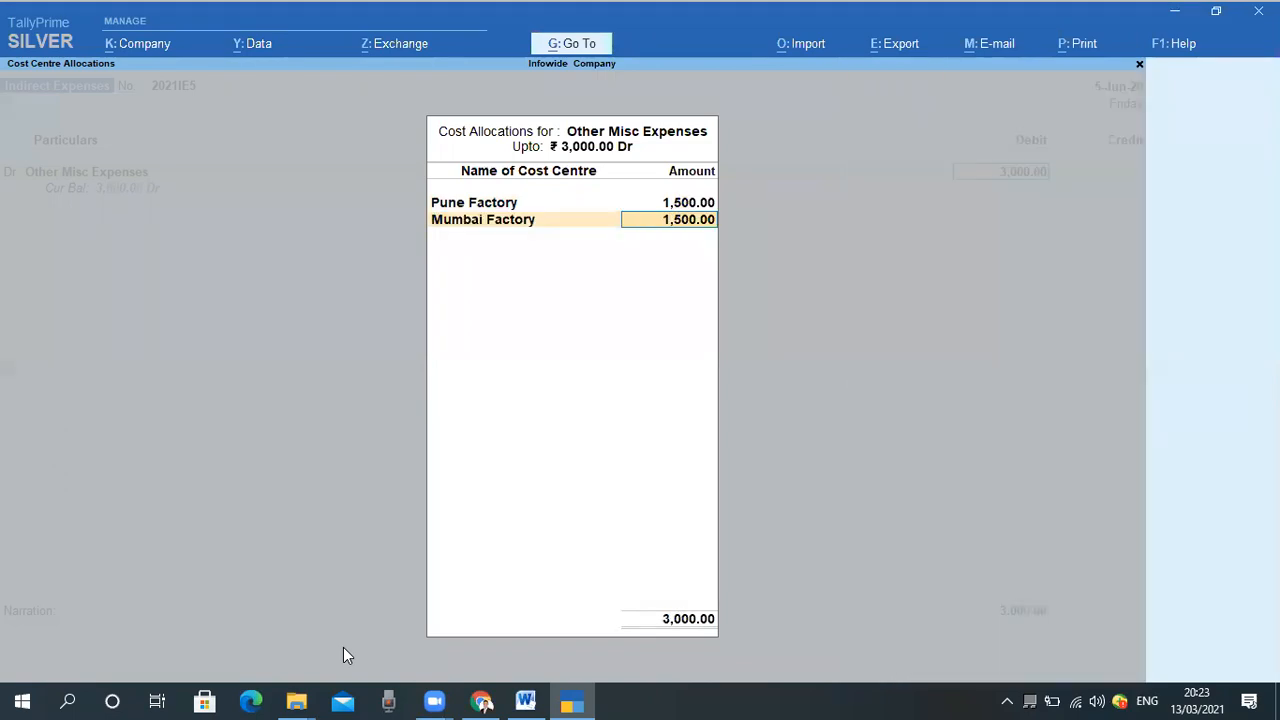
key(Return)
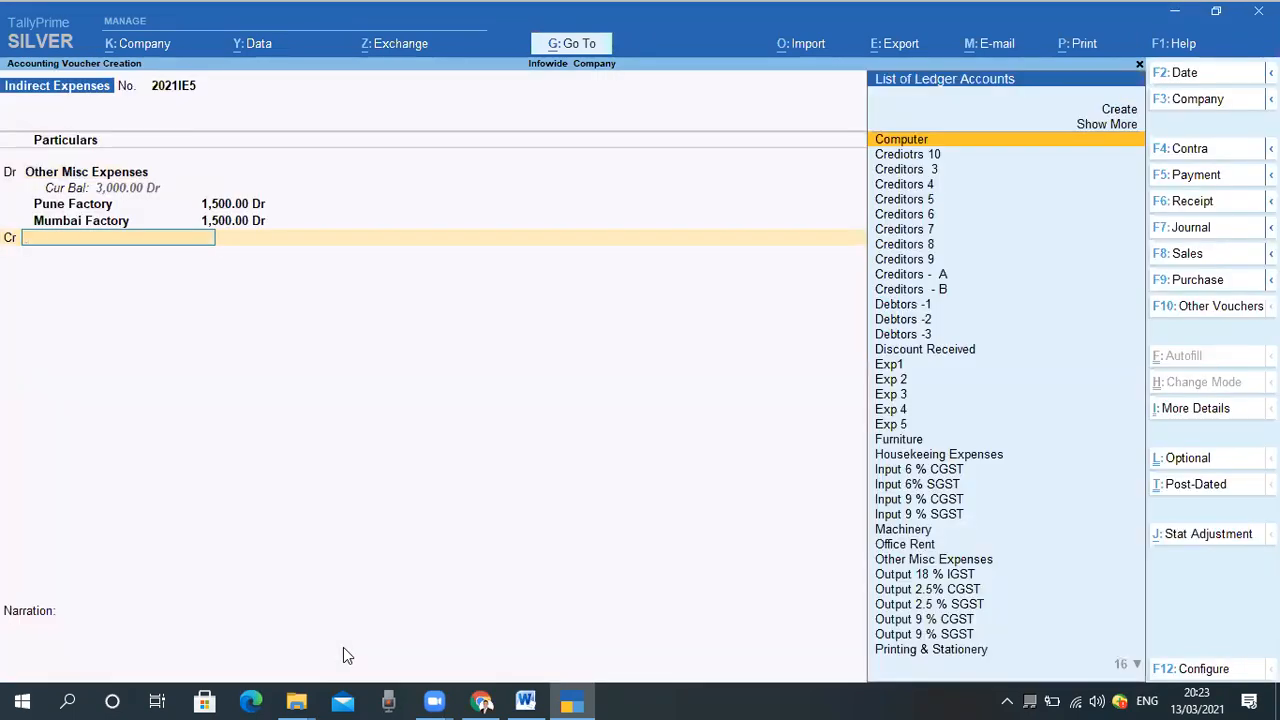
Credit the Creditors 8 ledger with 3,000 against Other Misc Expenses
key(Down)
key(Down)
key(Down)
key(Down)
key(Down)
key(Down)
key(Down)
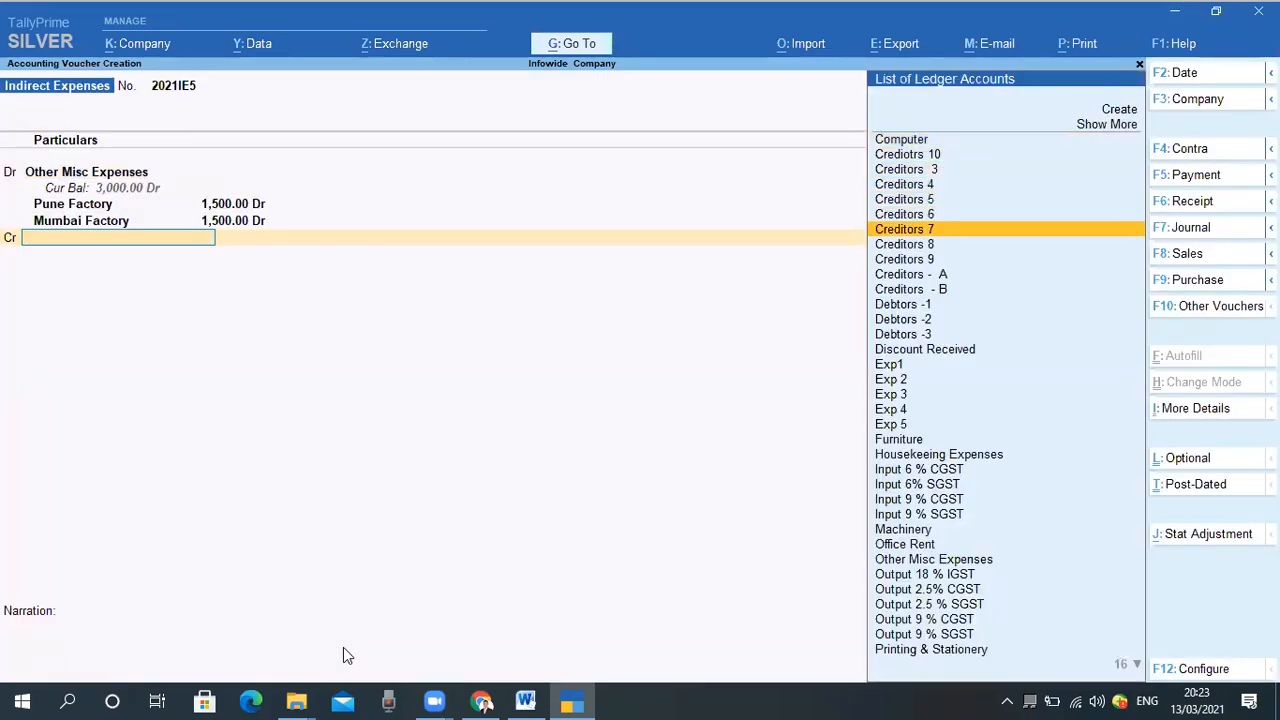
key(Return)
key(Return)
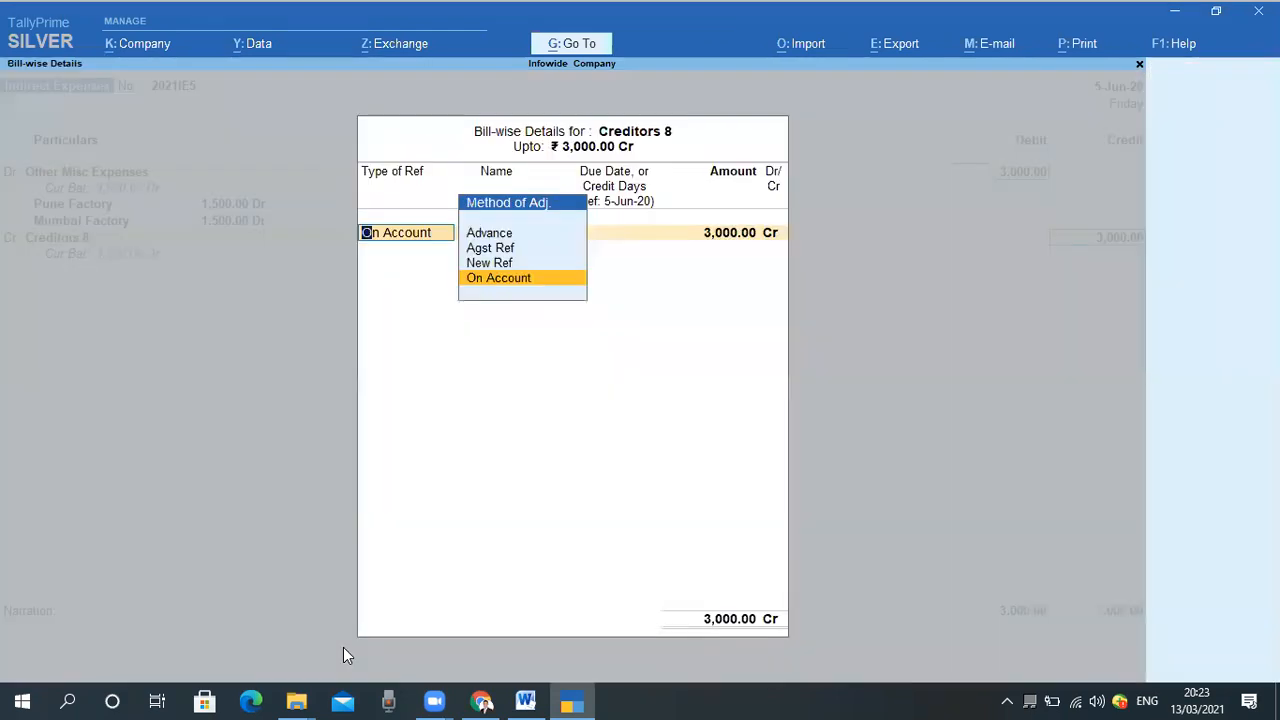
Record the Creditors 8 credit of 3,000 bill-wise as New Ref 47
key(Up)
key(Return)
text(47)
key(Return)
key(Return)
key(Return)
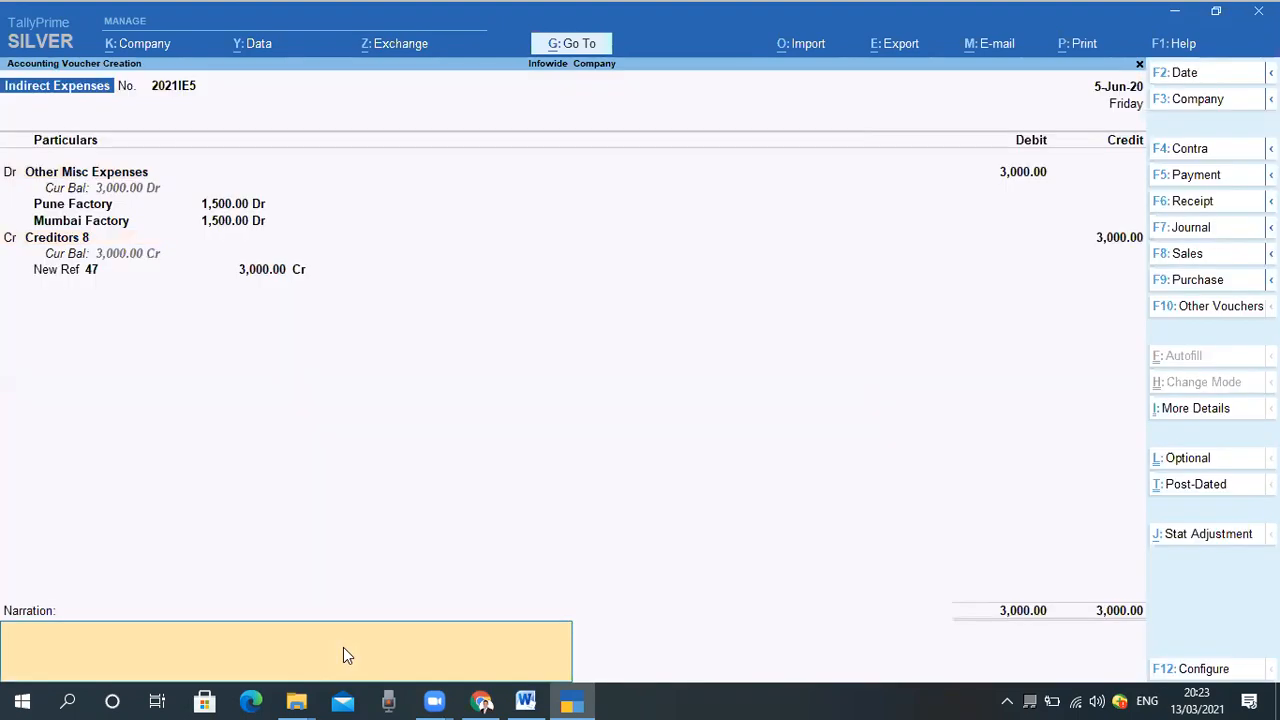
Enter the narration "Being Misc expe for May month", save the voucher and leave voucher creation
text(Being Misc expe  for)
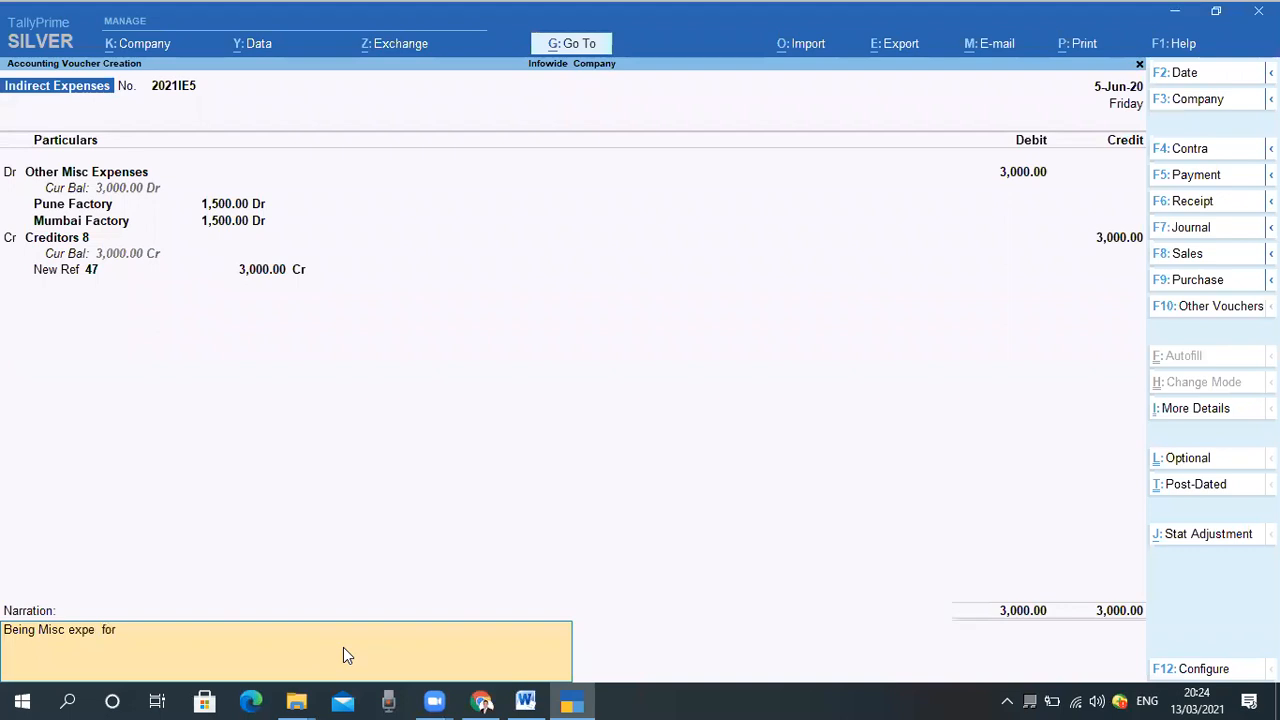
text(  May month)
key(Return)
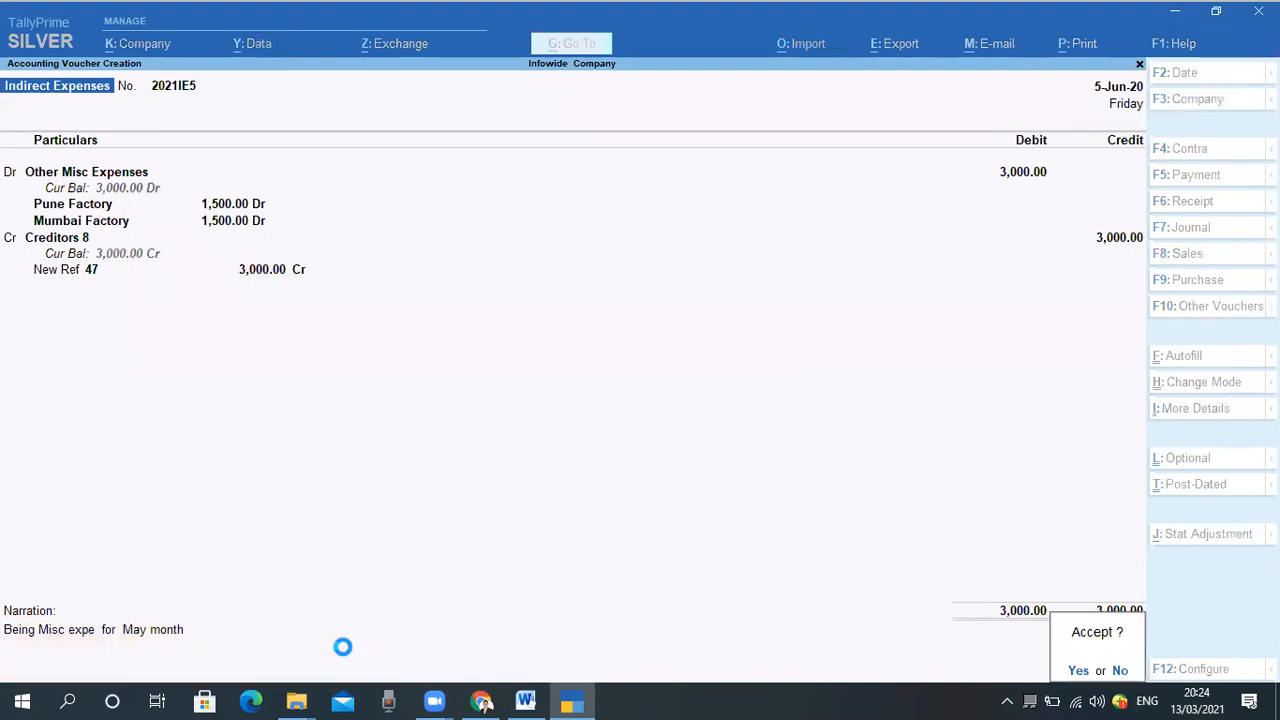
key(y)
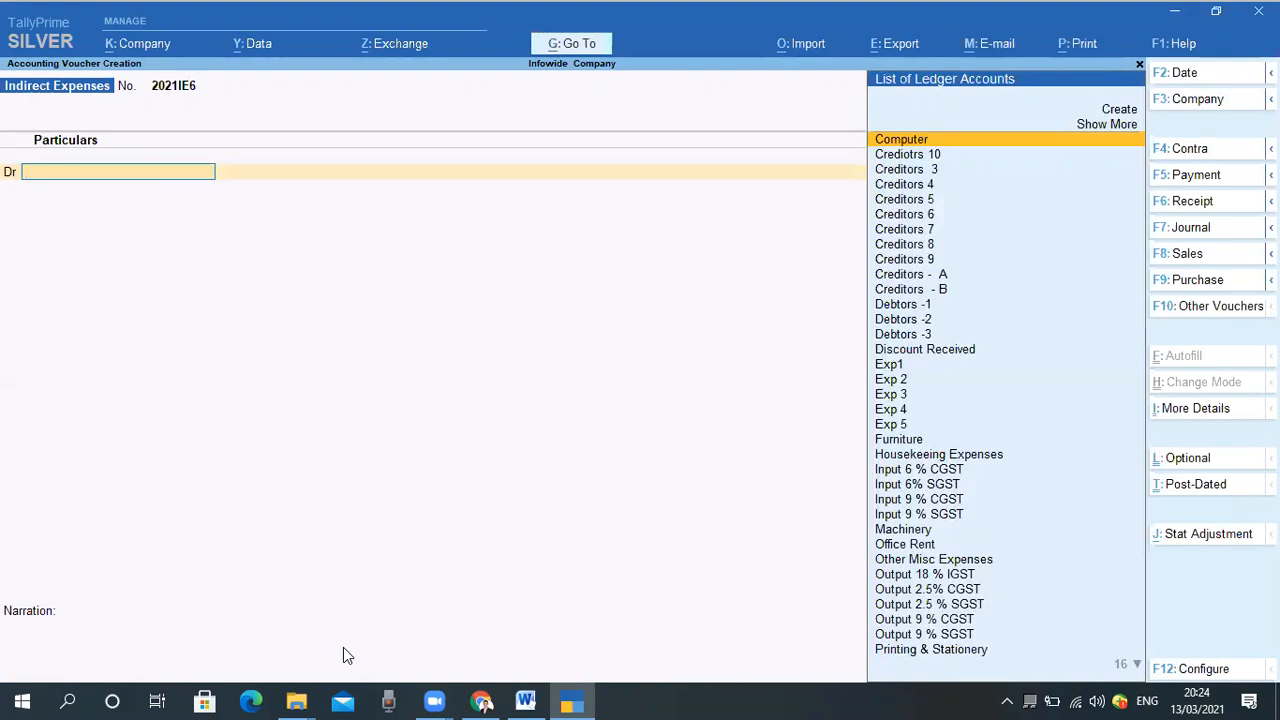
key(Escape)
key(y)
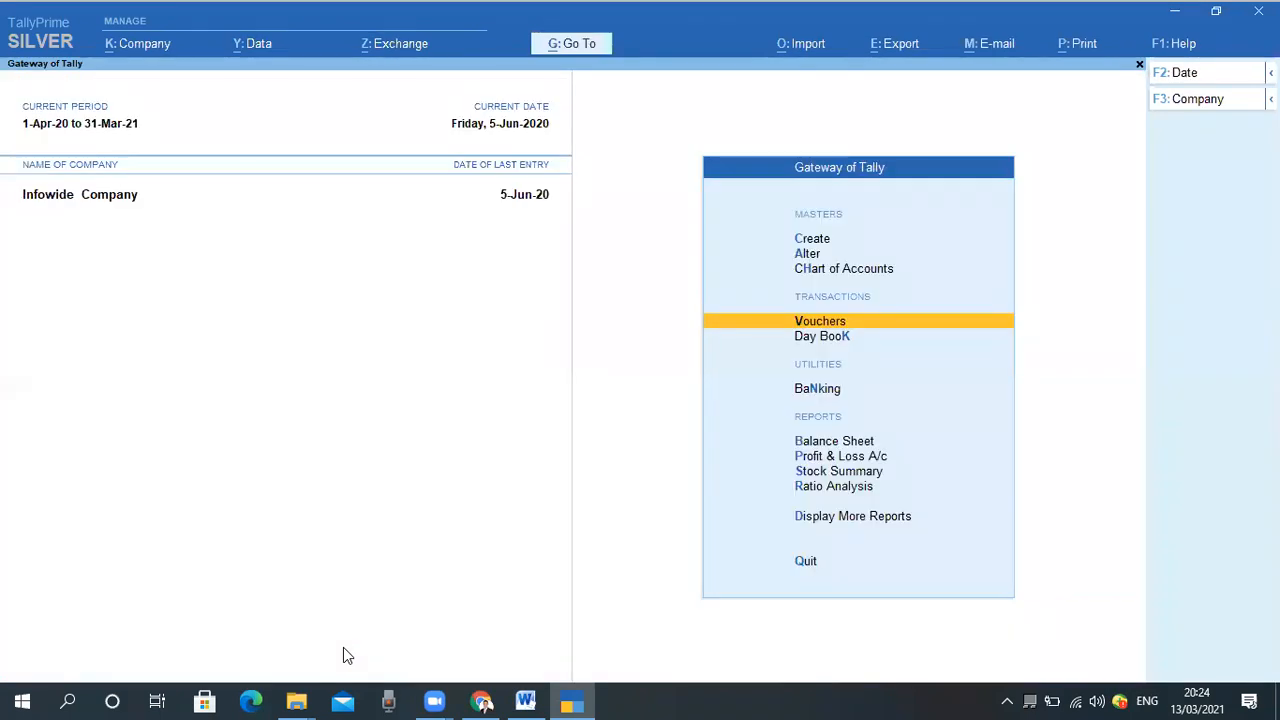
Open the Profit & Loss A/c and drill into the Indirect Expenses group
key(Down)
key(Down)
key(Down)
key(Down)
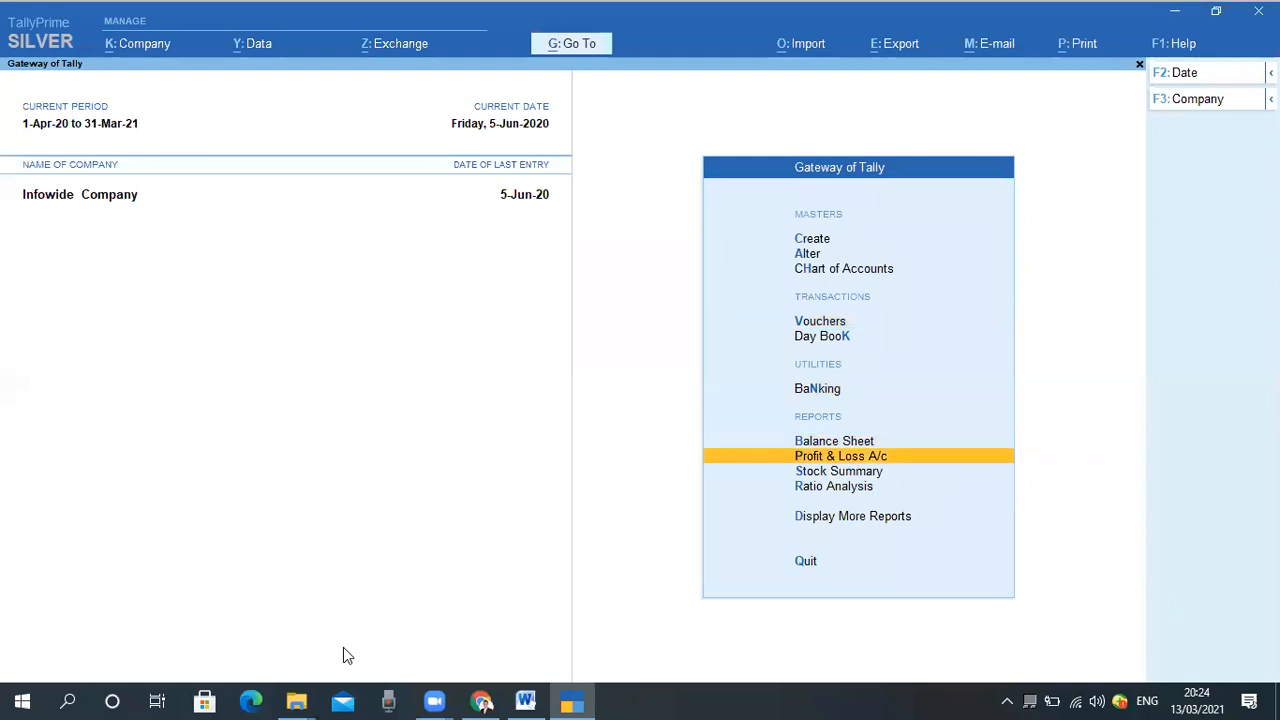
key(Return)
key(Down)
key(Down)
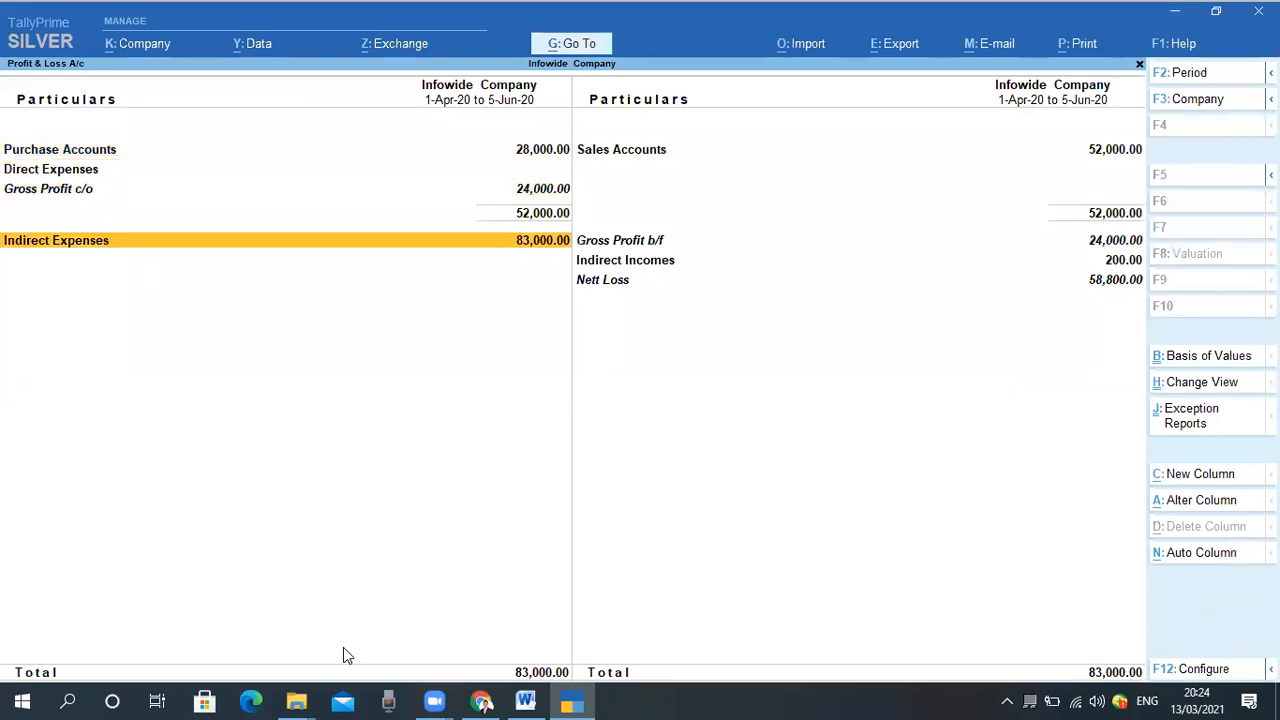
key(Return)
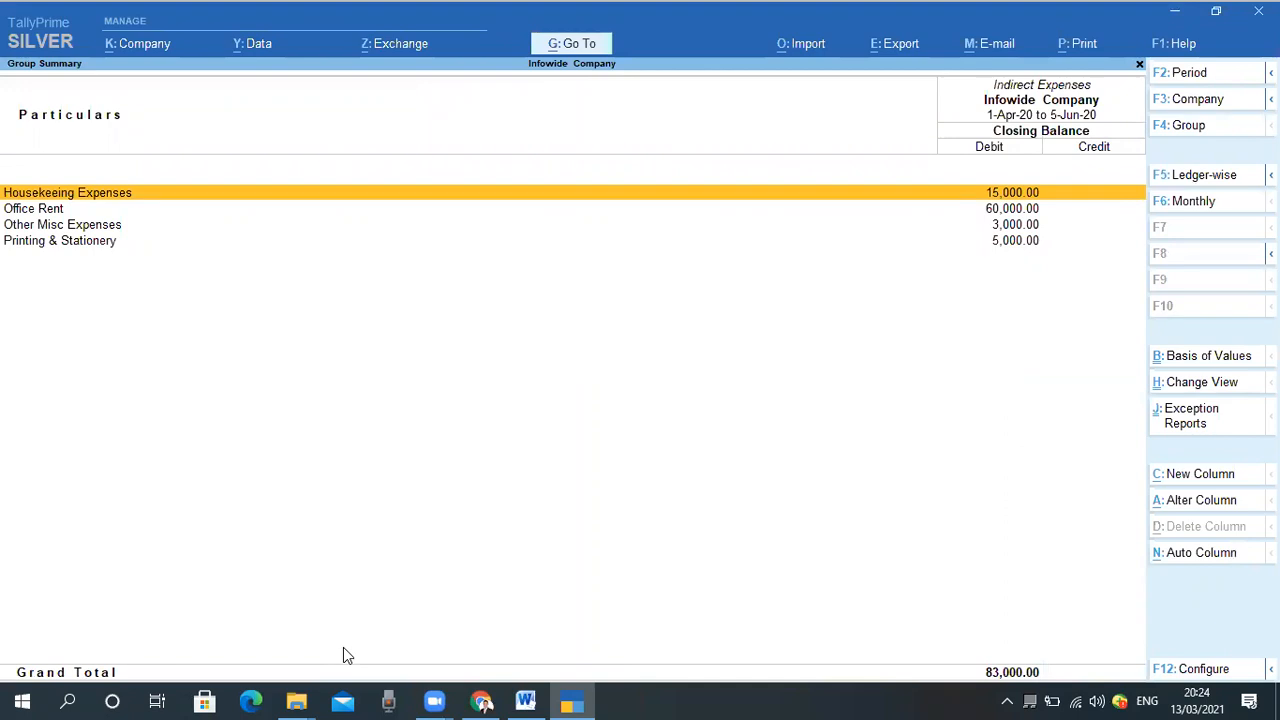
Check the closing balances and grand total of the Indirect Expenses ledgers, and leave the Profit & Loss A/c
key(Down)
key(Down)
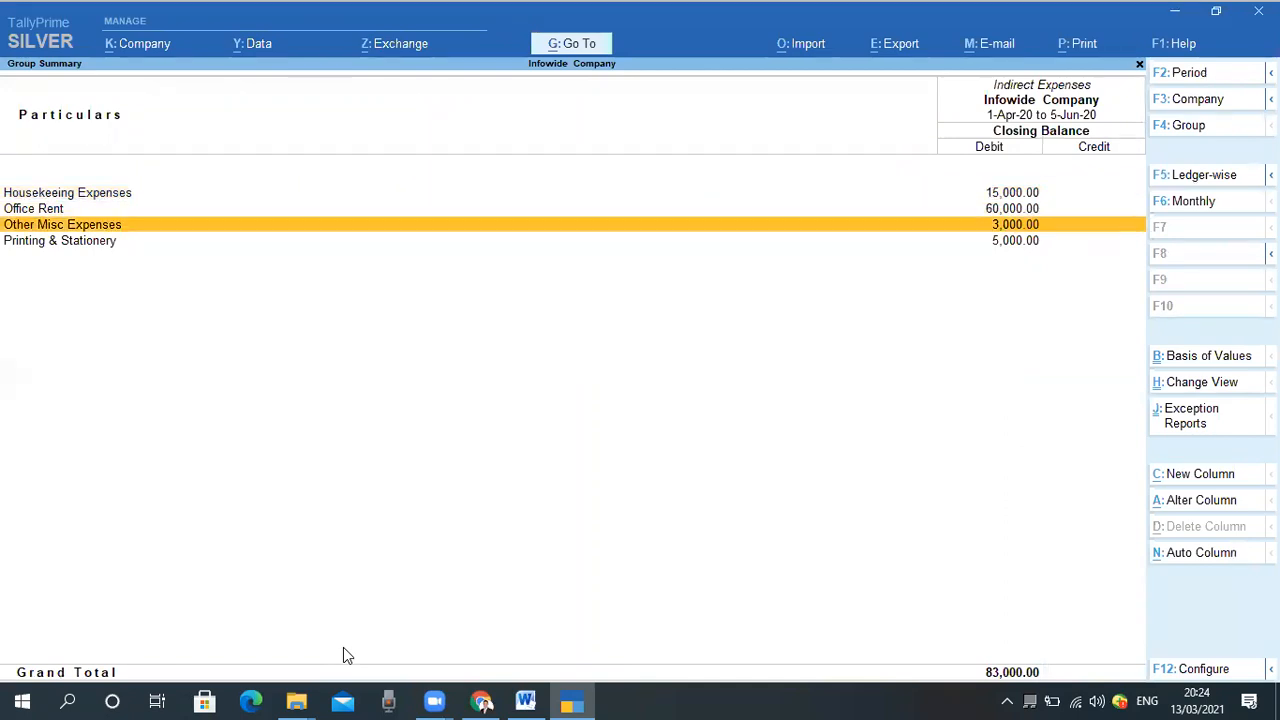
key(Down)
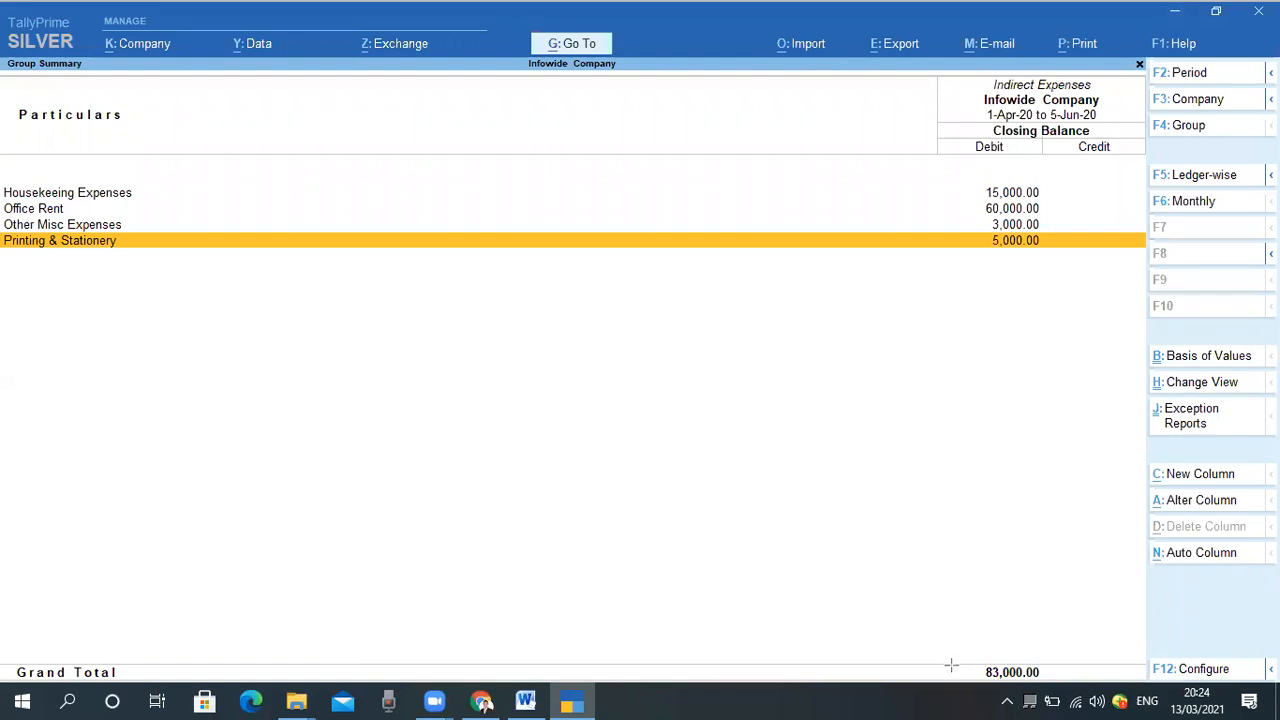
drag(965, 655, 1050, 680)
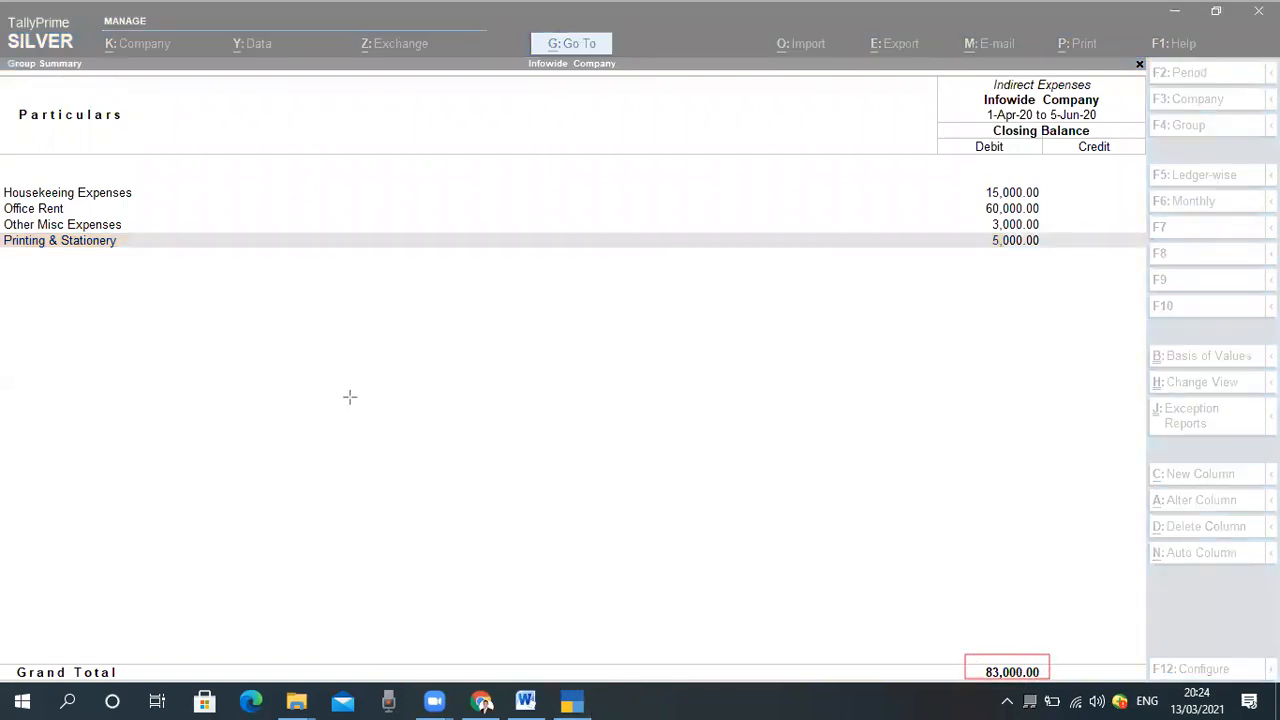
drag(976, 104, 1108, 126)
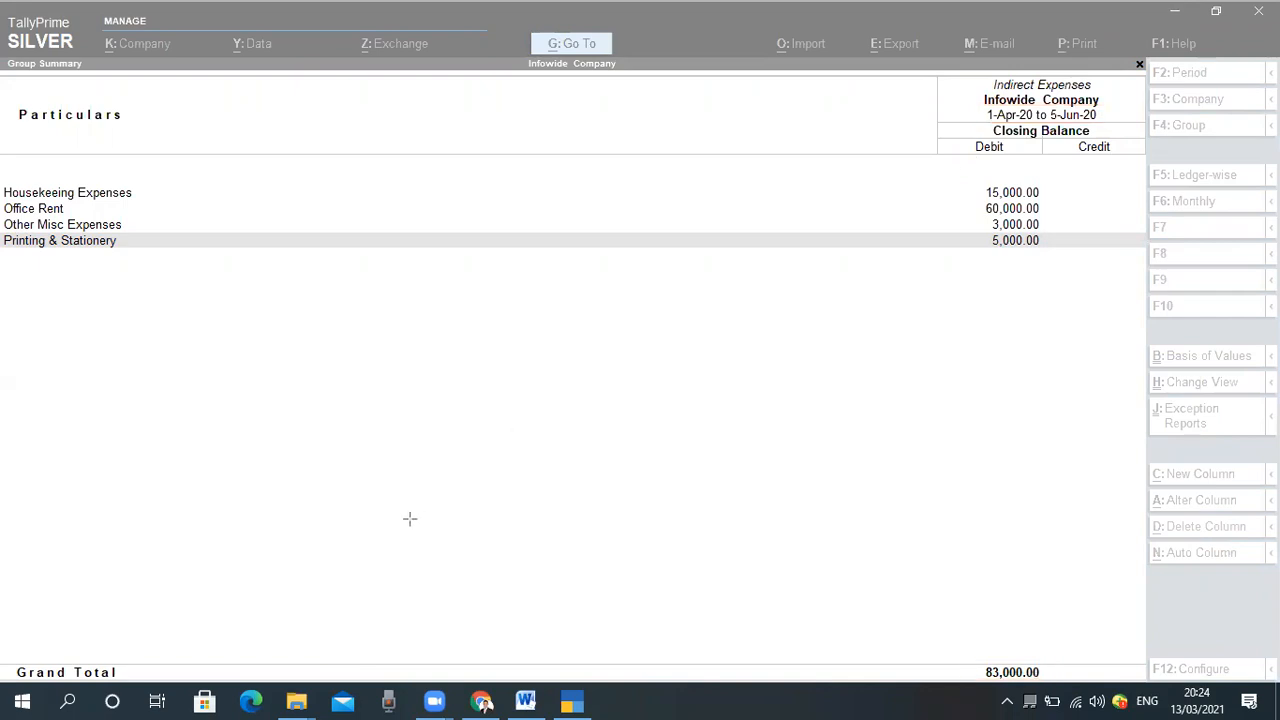
key(Escape)
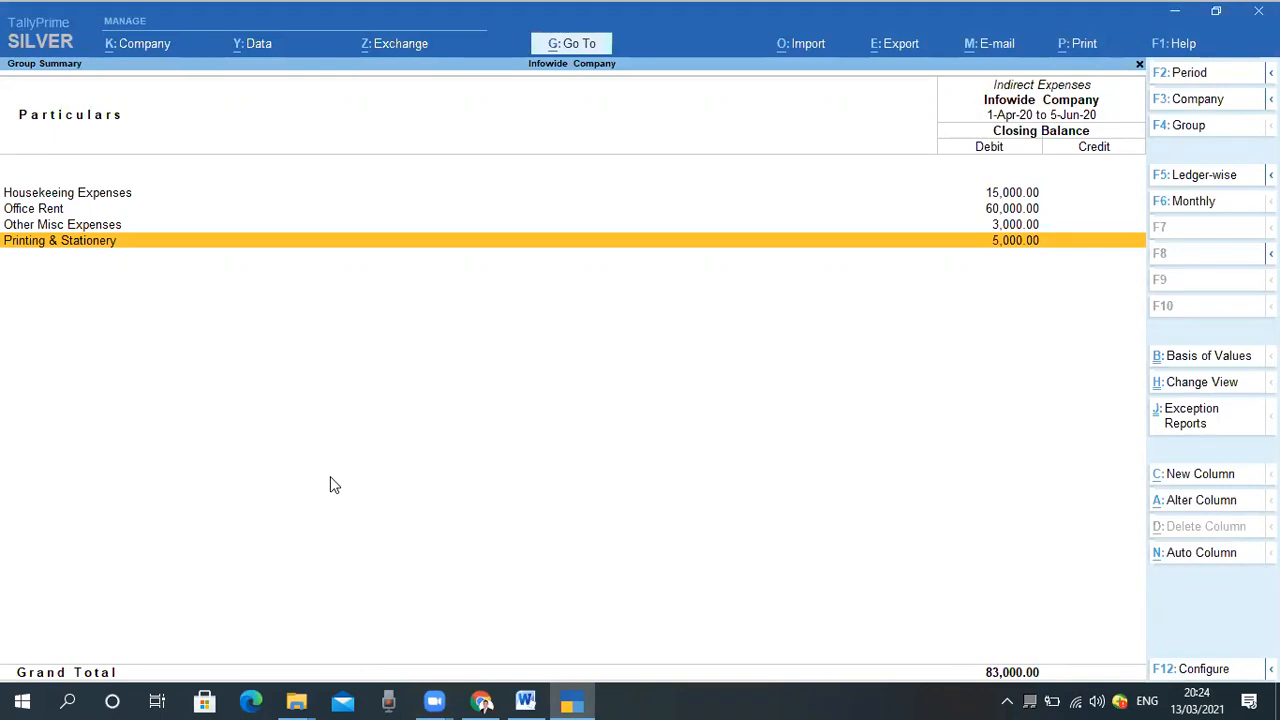
key(Escape)
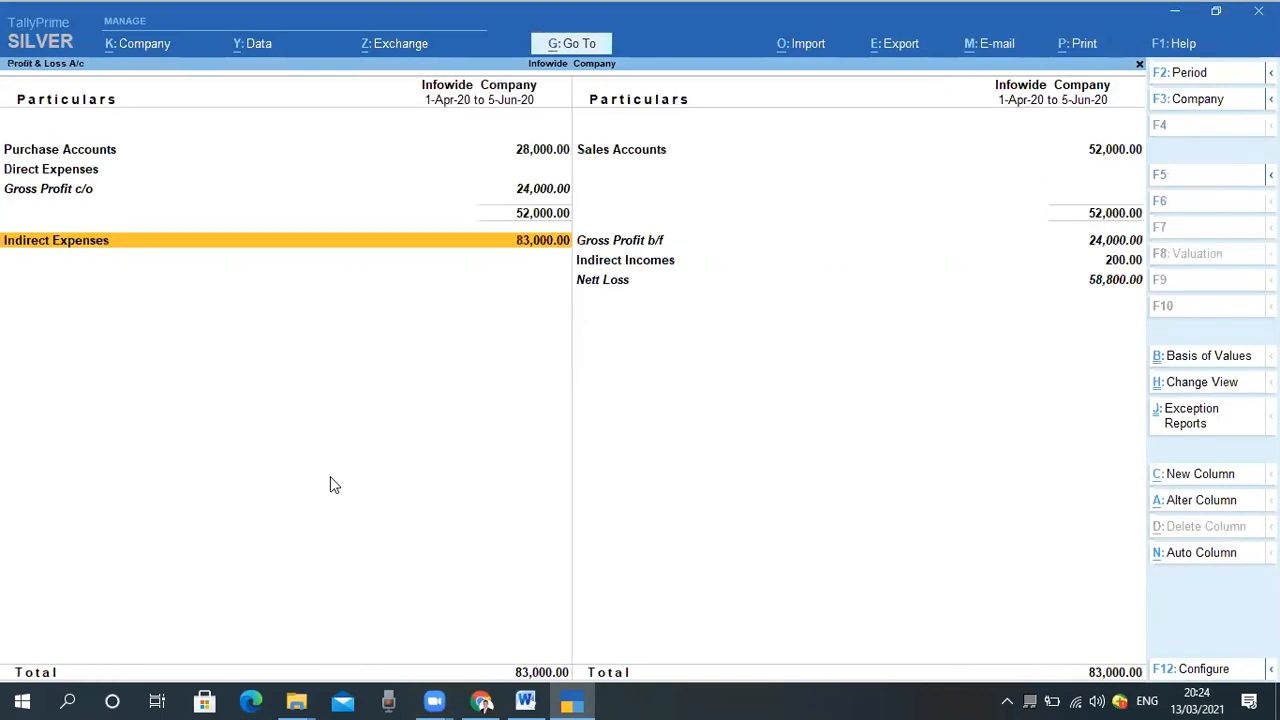
key(Escape)
Open the Statements of Accounts group of reports
key(Down)
key(Down)
key(Down)
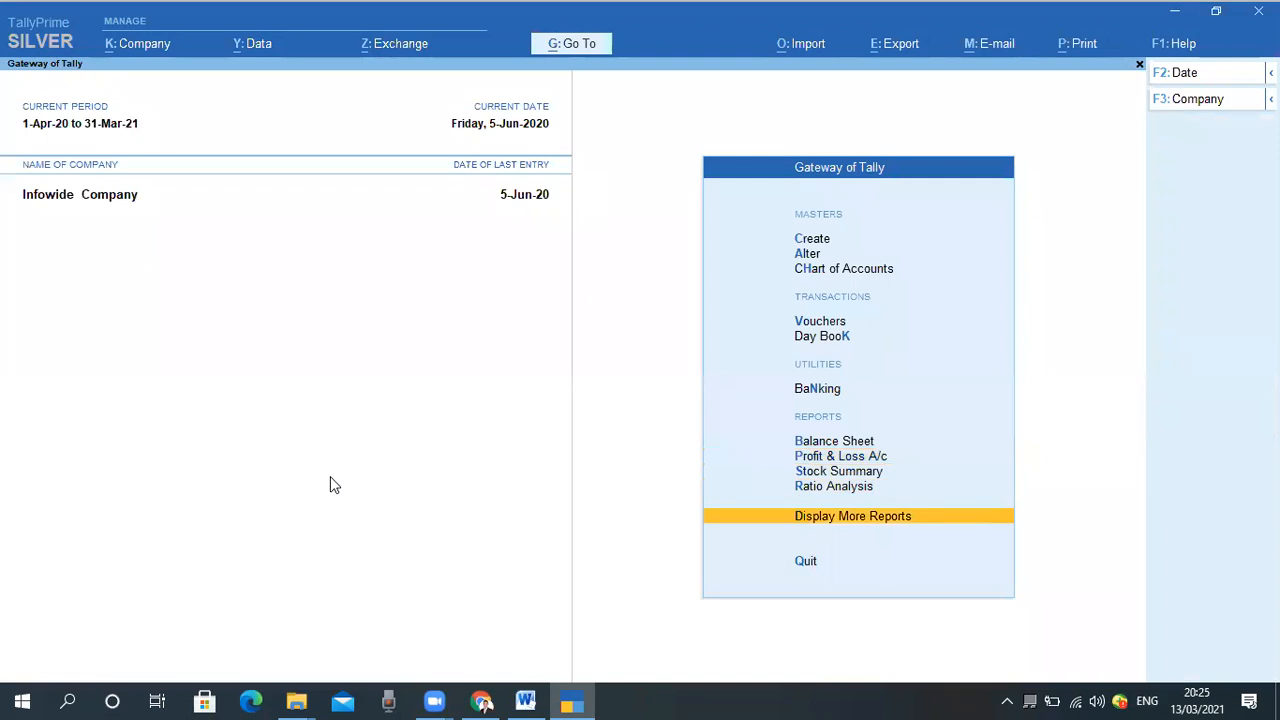
key(Return)
key(Down)
key(Down)
key(Down)
key(Down)
key(Down)
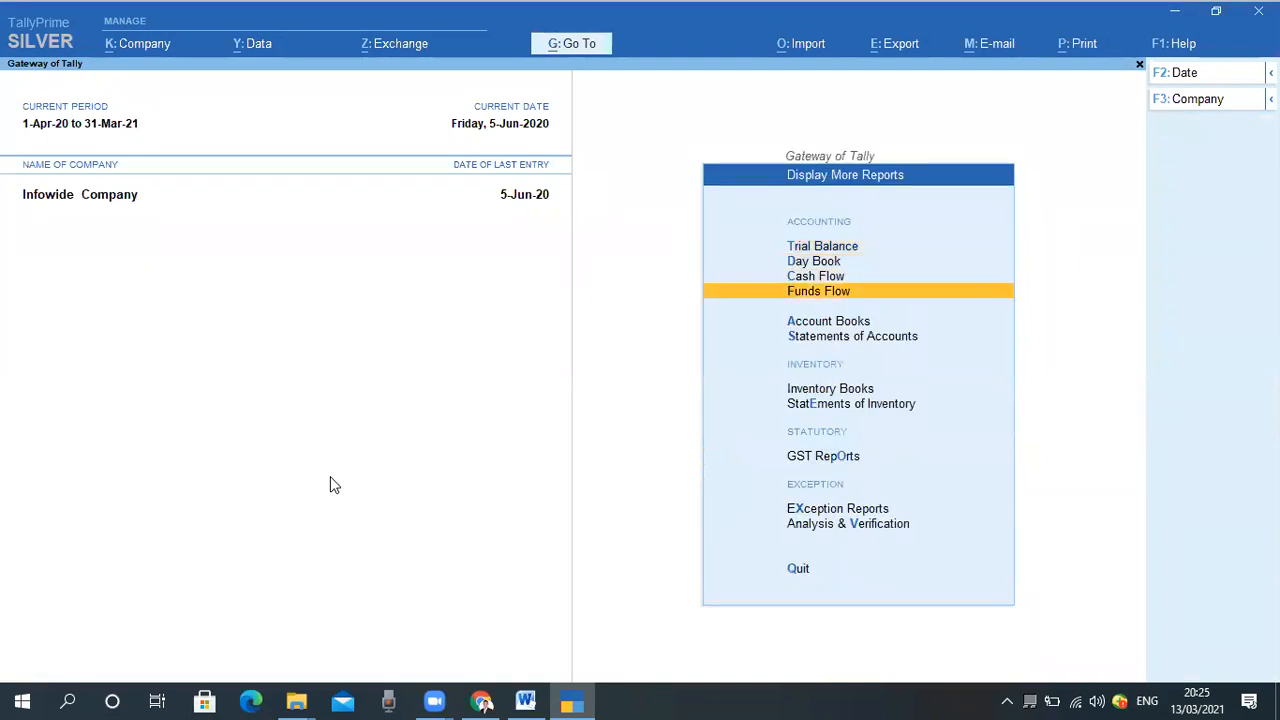
key(Return)
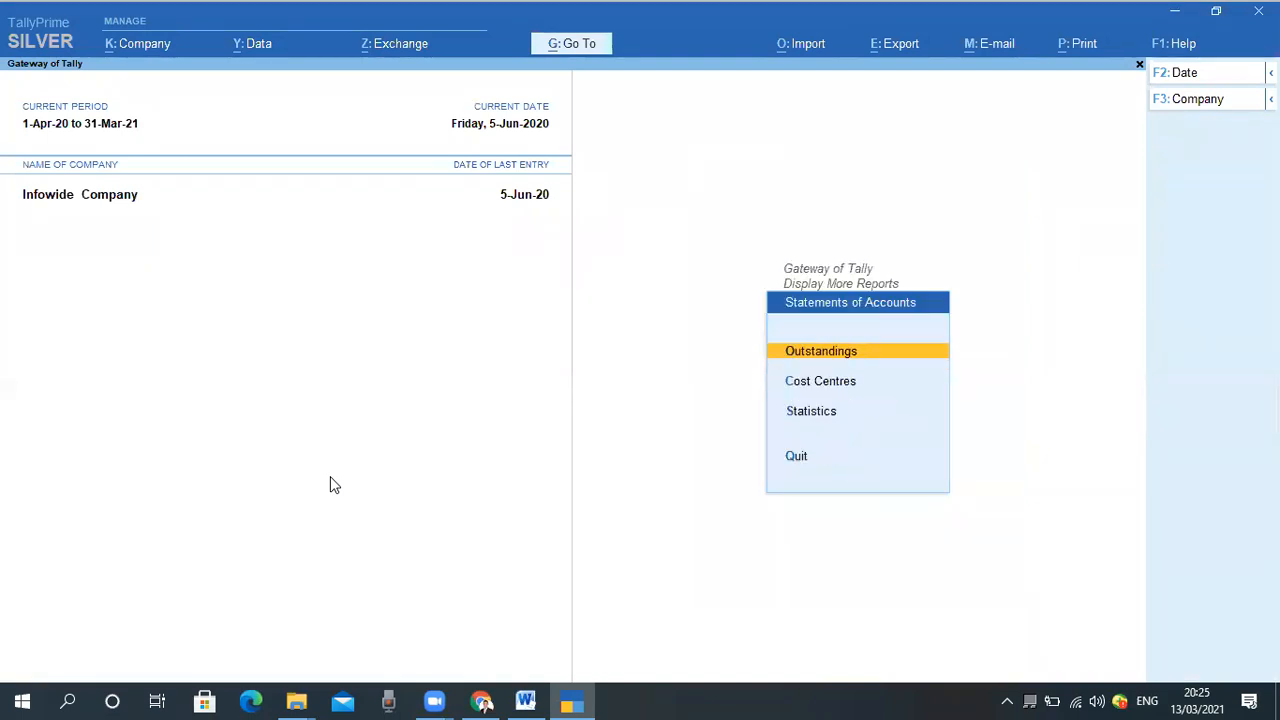
Open the Cost Centres group of reports
key(Down)
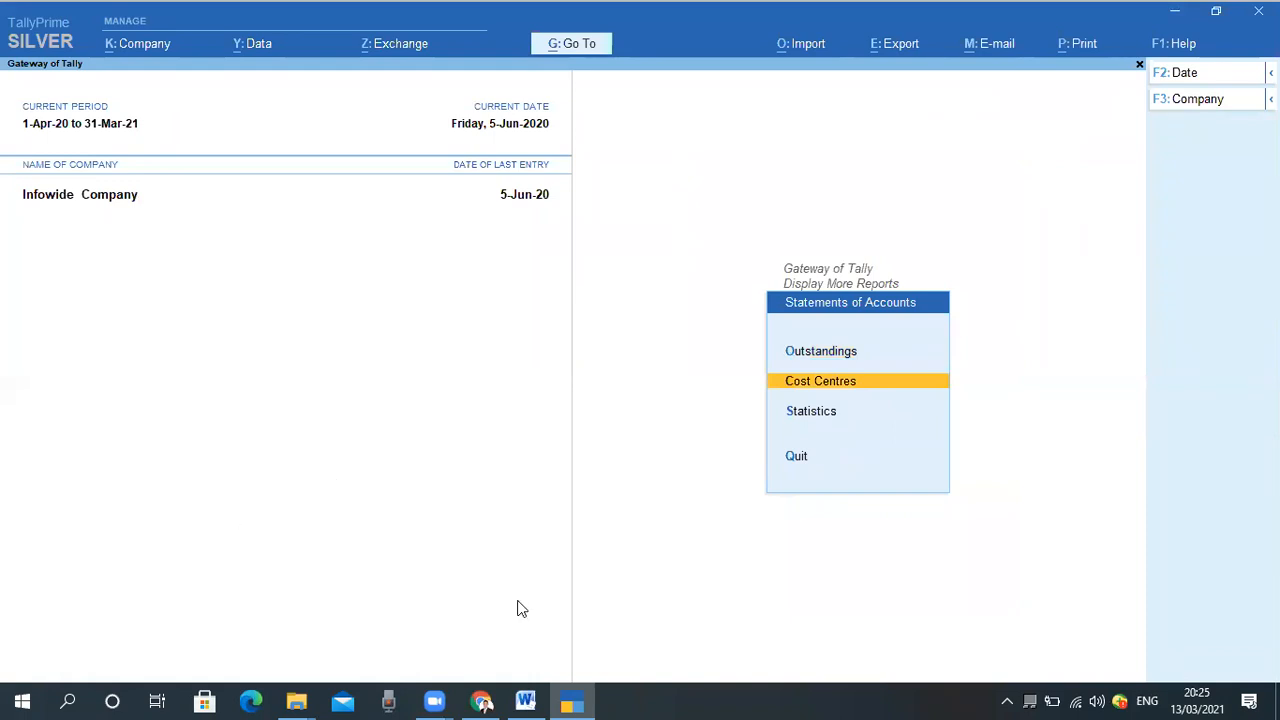
key(ctrl+2)
drag(769, 367, 957, 398)
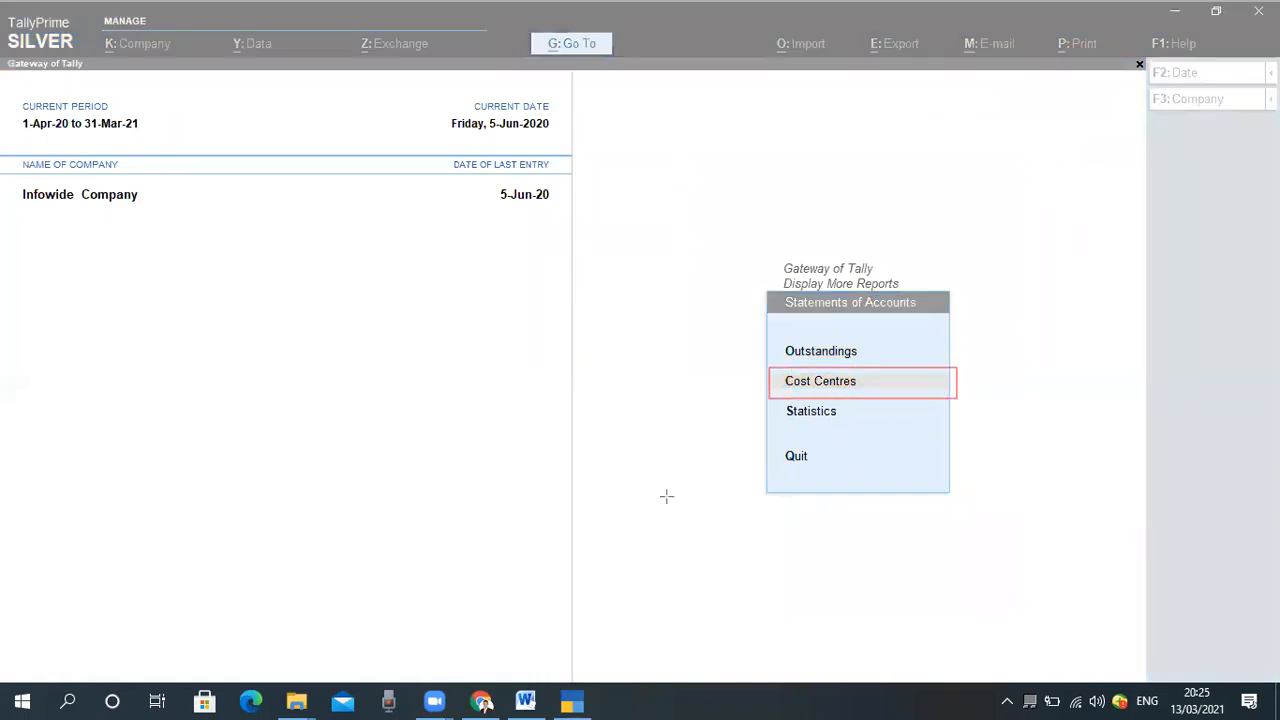
key(Escape)
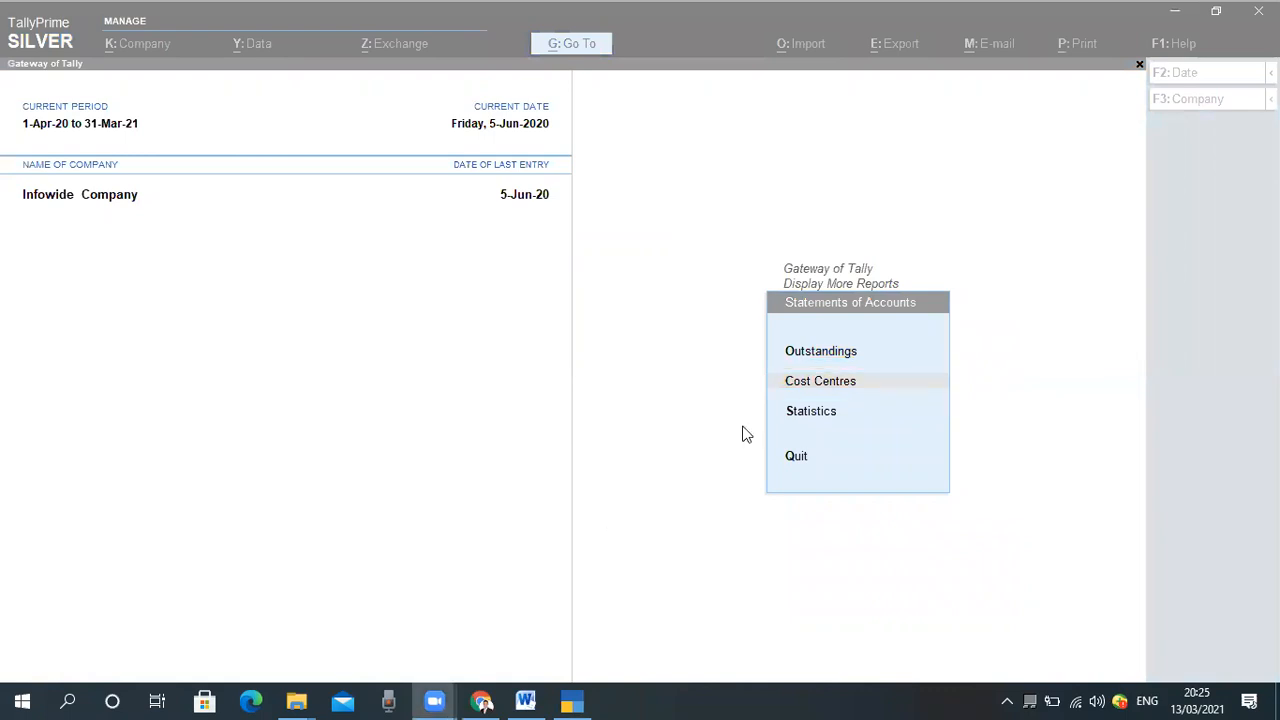
click(905, 392)
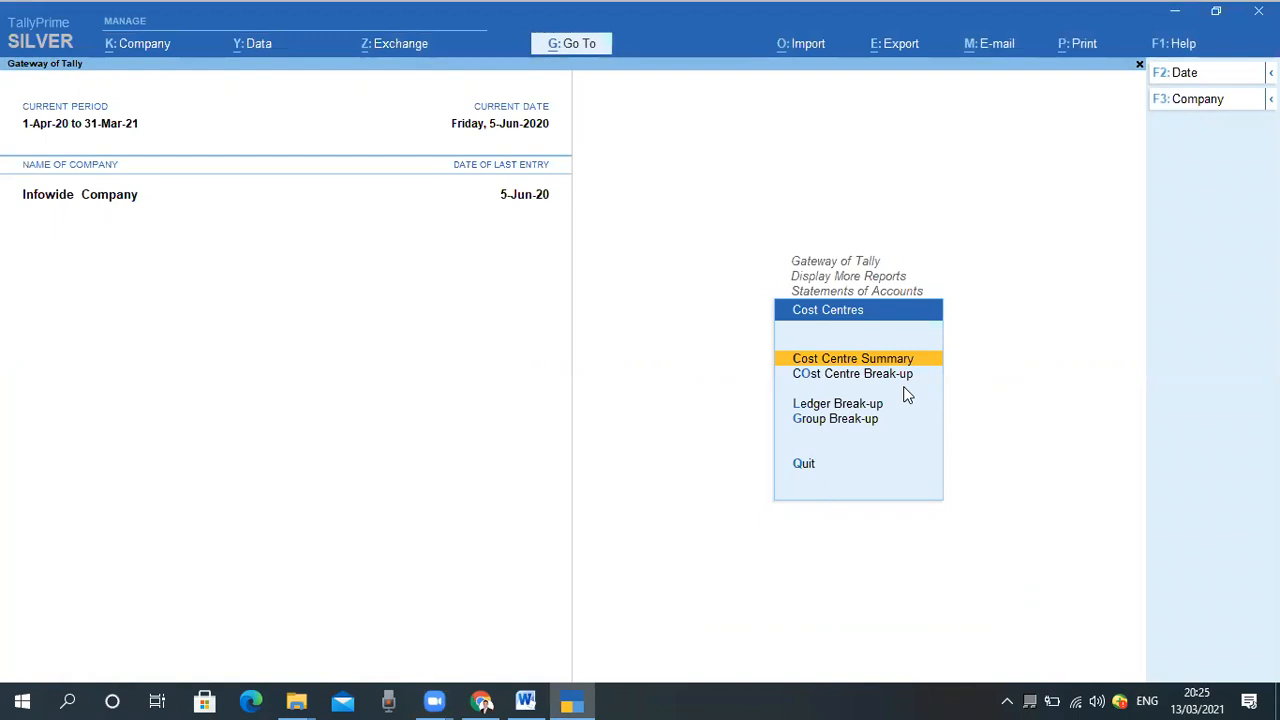
Review the available cost centre reports and open the Cost Centre Summary
key(Down)
key(Down)
key(Down)
key(Up)
key(Up)
key(Up)
key(Down)
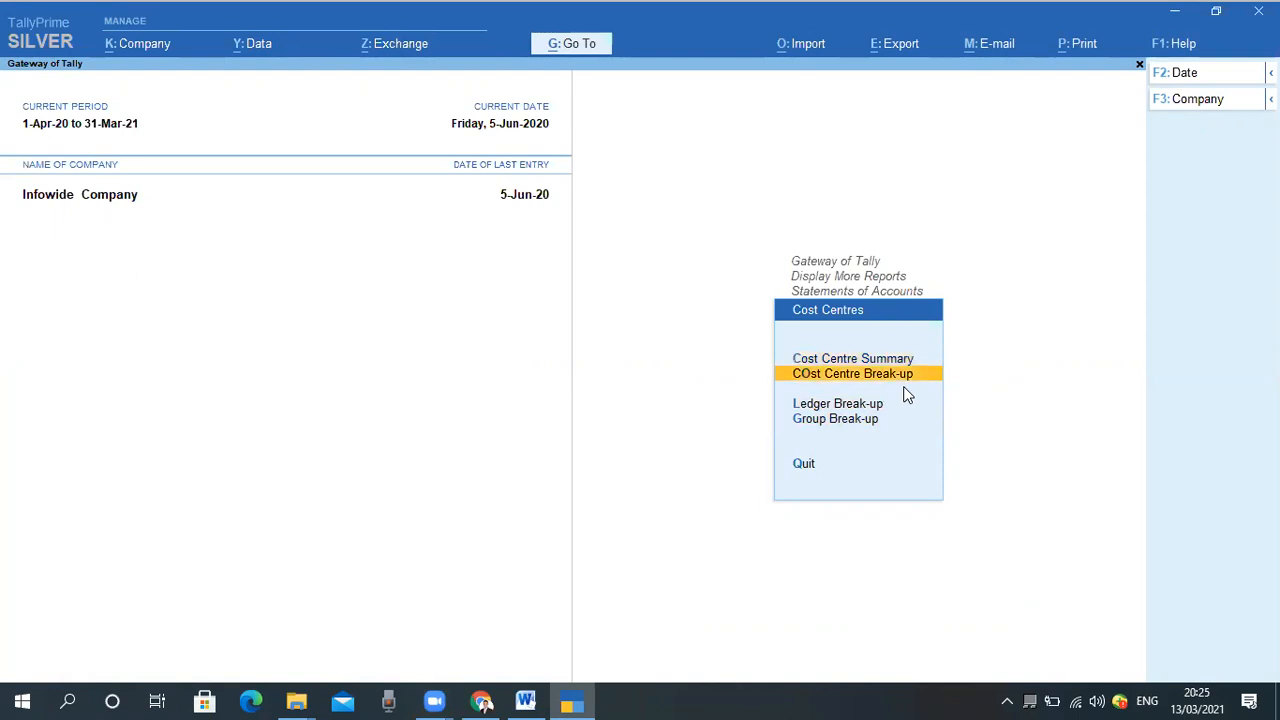
key(Down)
key(Down)
key(Up)
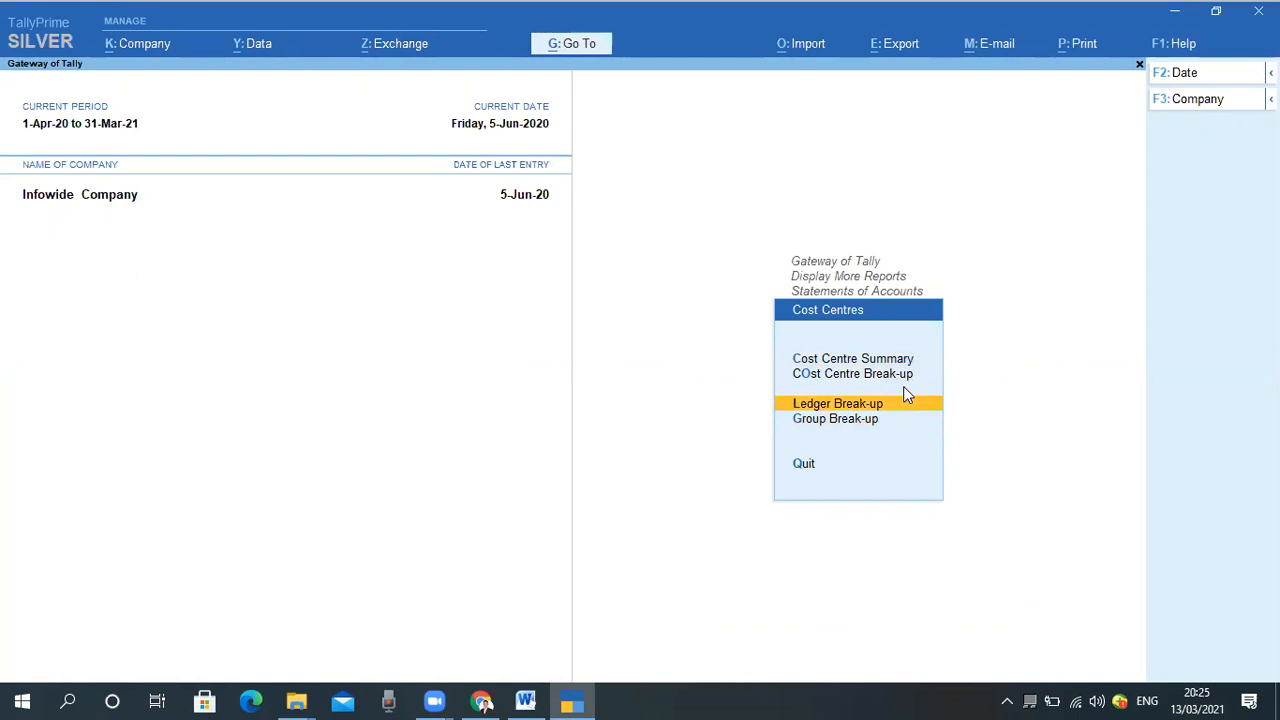
key(Down)
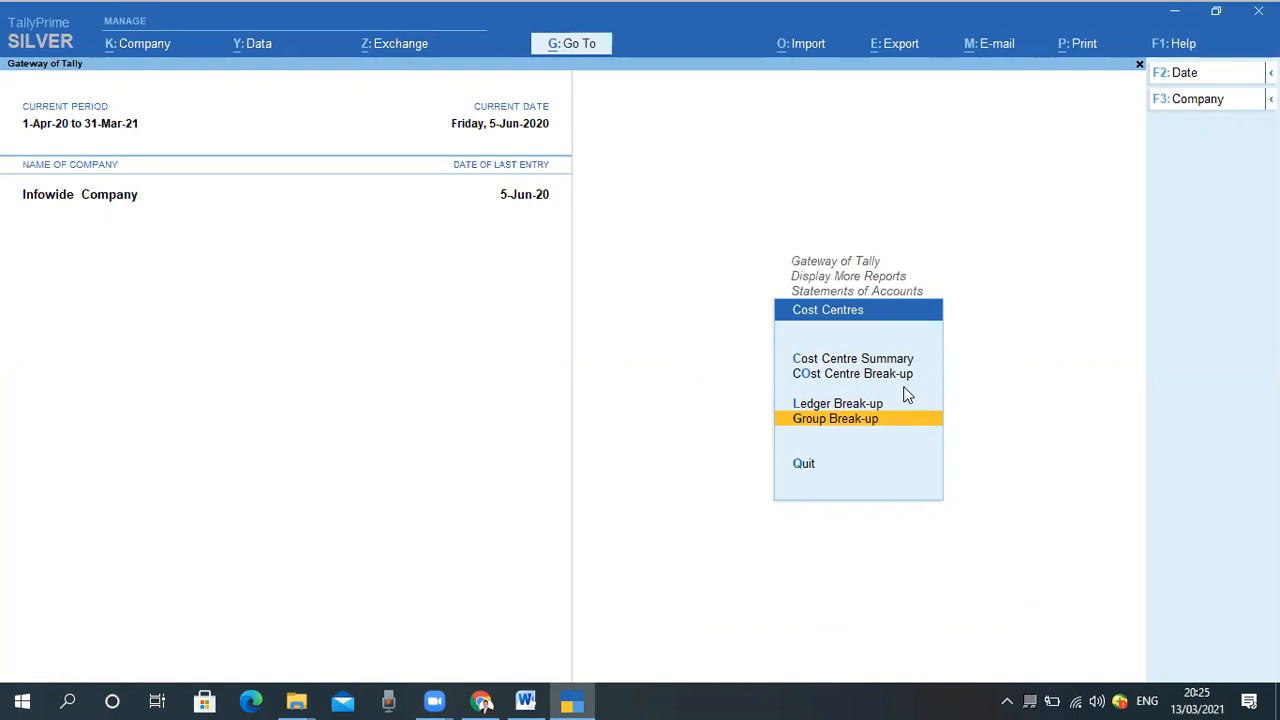
key(Up)
key(Up)
key(Up)
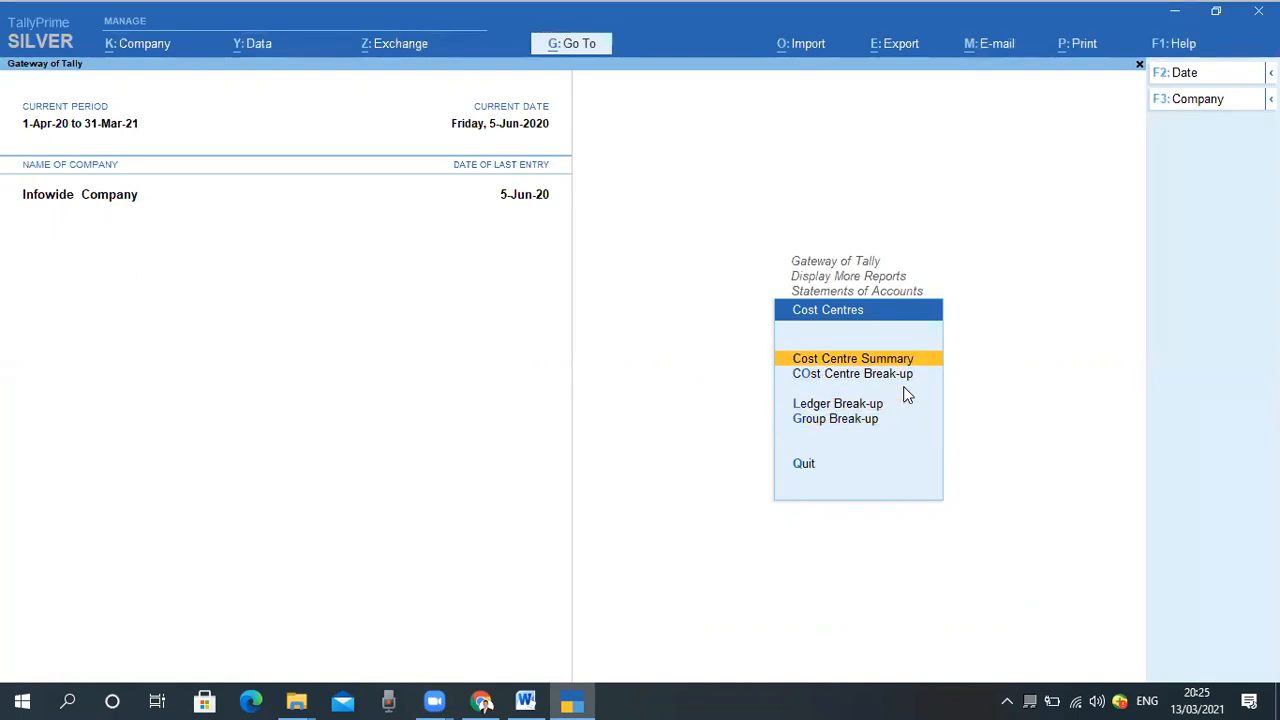
key(Return)
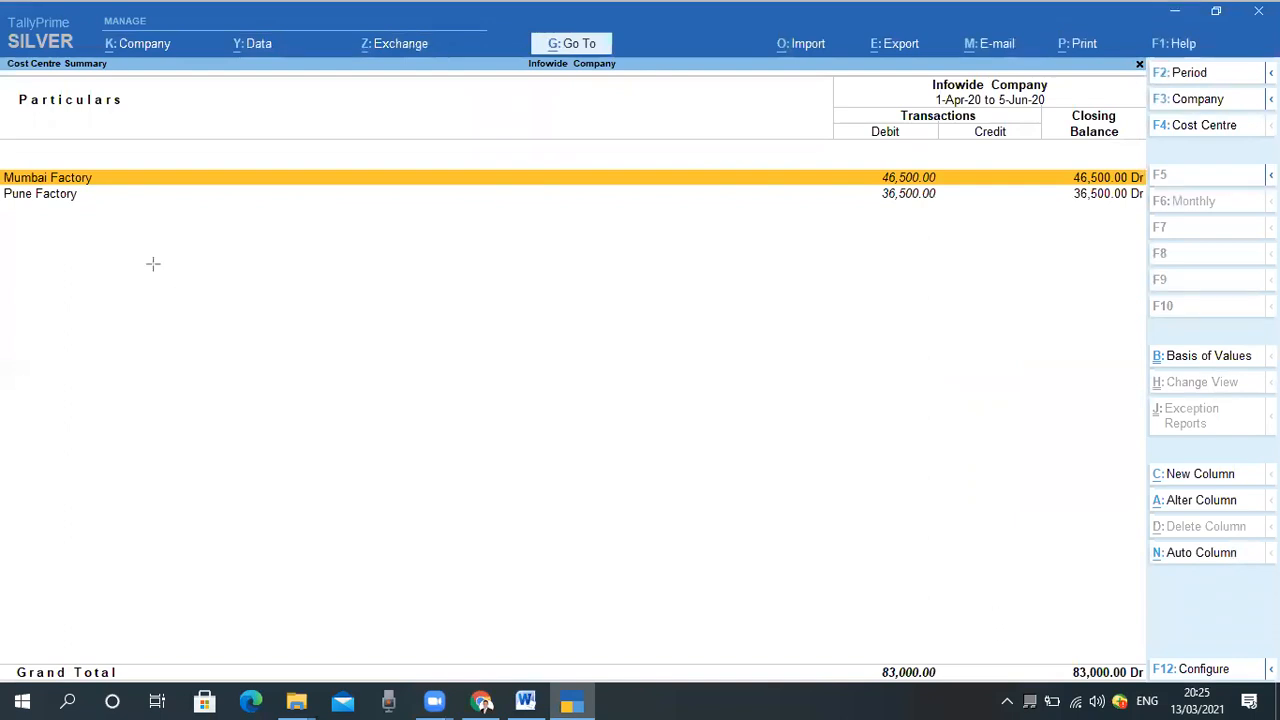
Compare the closing balances of Mumbai Factory and Pune Factory with the grand total in the Cost Centre Summary
drag(1, 156, 103, 206)
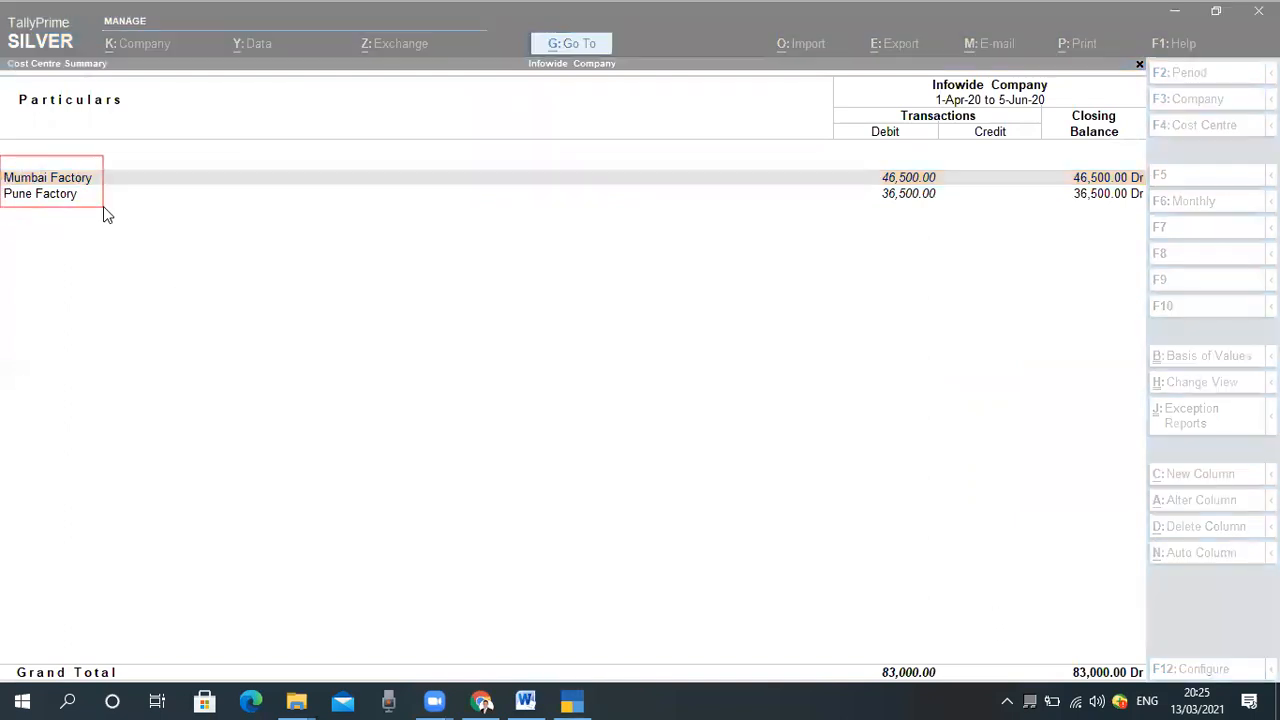
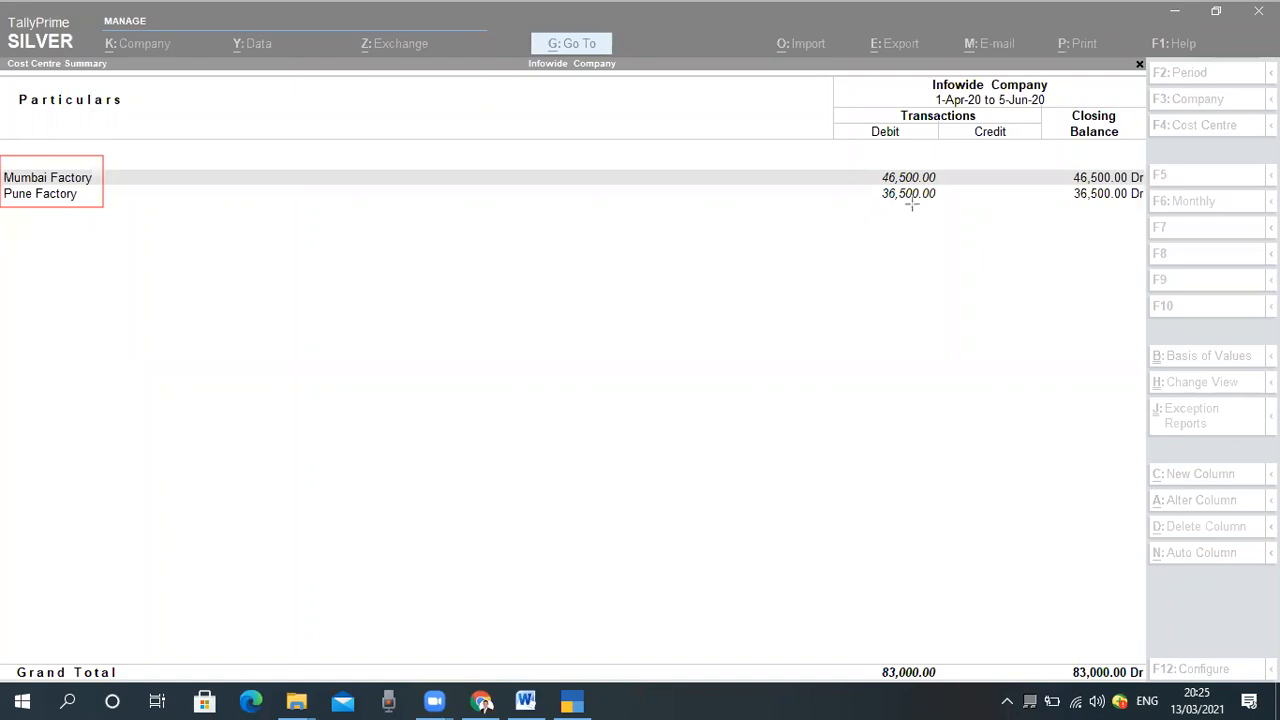
mouse_move(1061, 652)
mouse_down()
mouse_move(1061, 665)
mouse_move(1148, 684)
mouse_up()
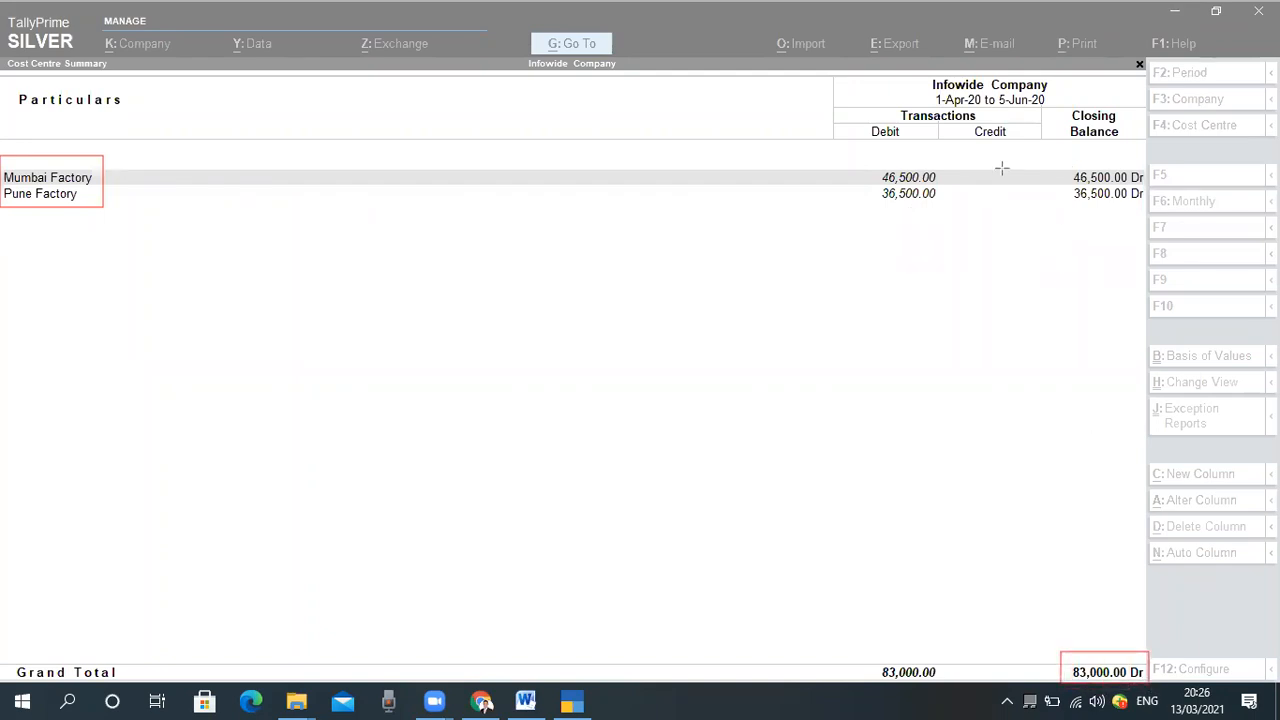
mouse_move(1064, 164)
mouse_down()
mouse_move(1106, 205)
mouse_move(1154, 208)
mouse_up()
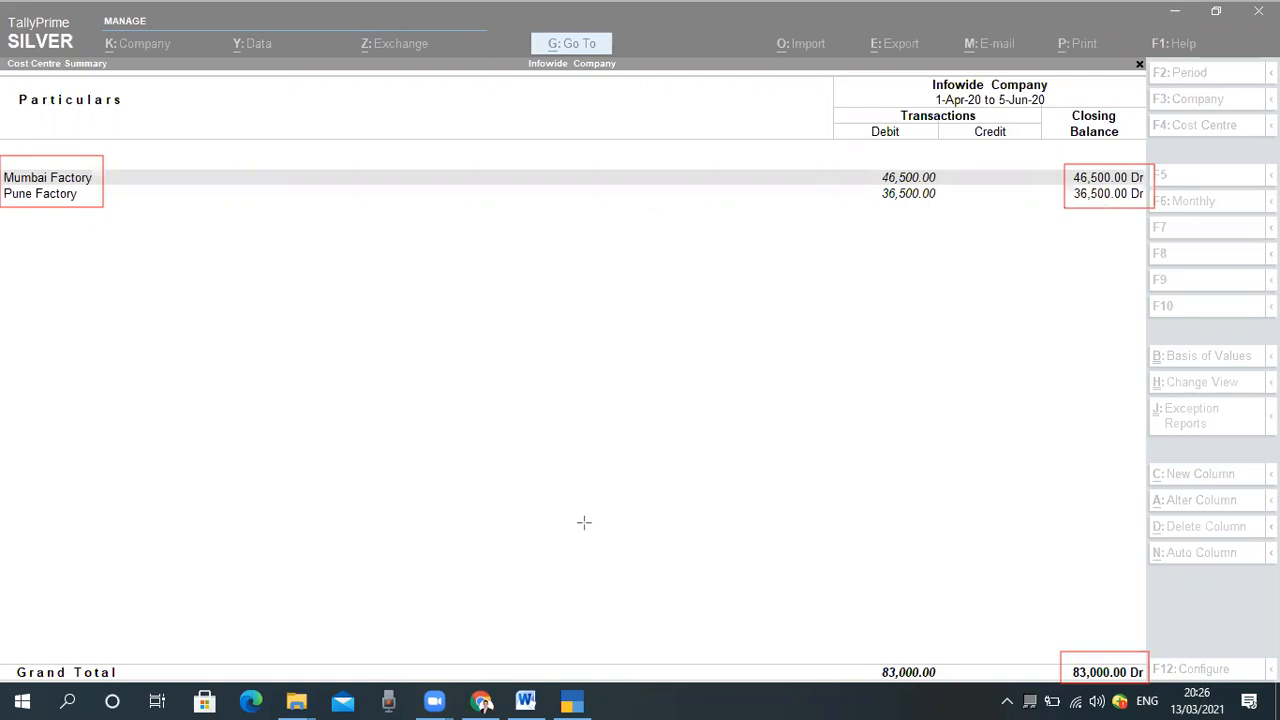
click(606, 438)
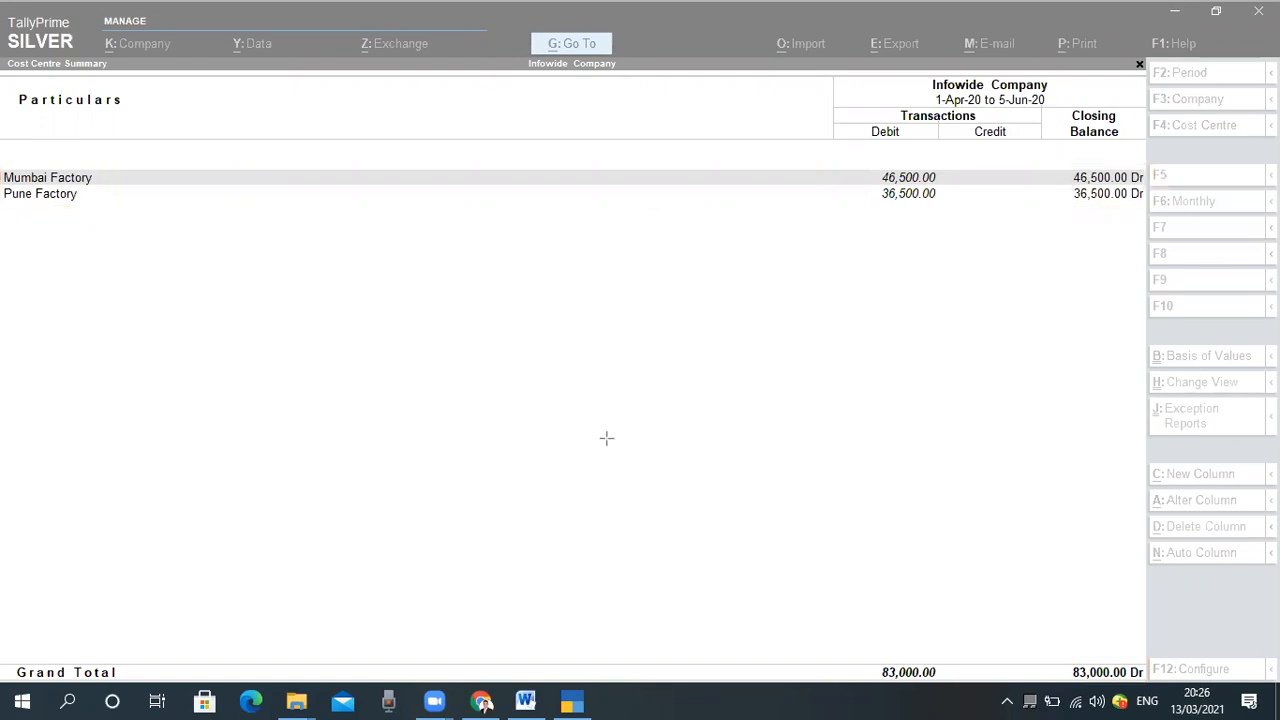
click(386, 478)
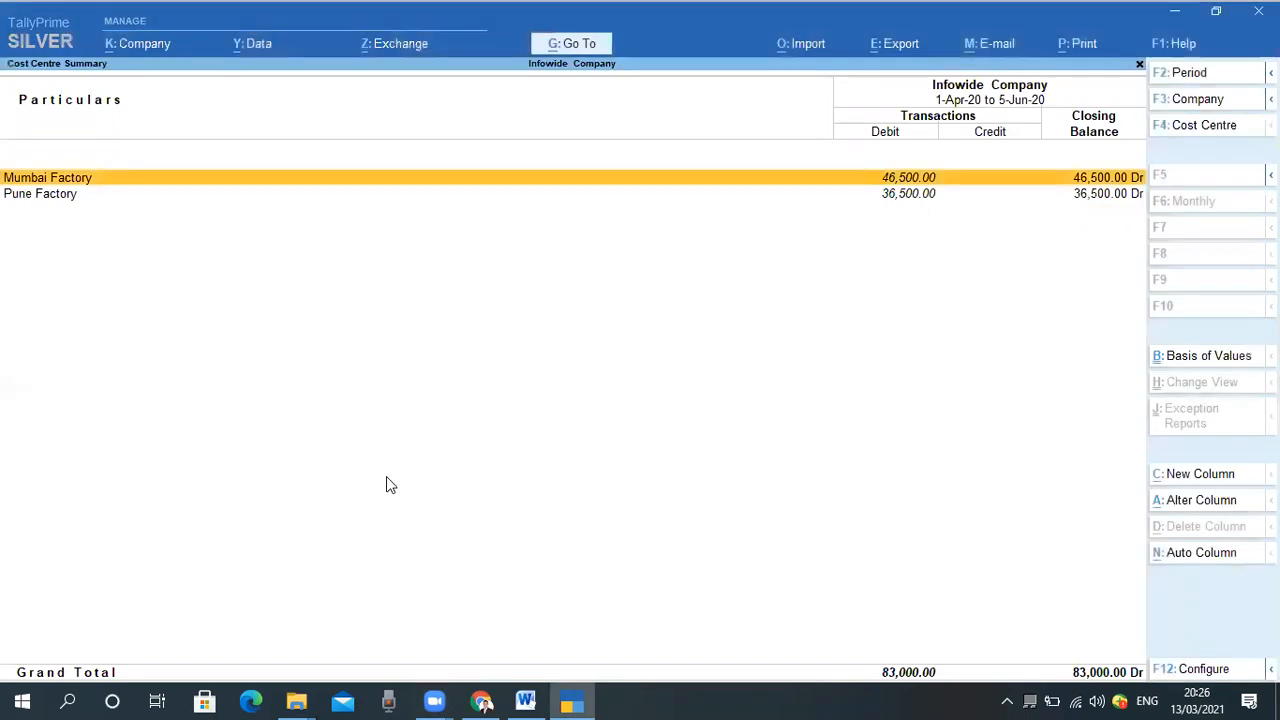
Drill into Mumbai Factory's June cost centre vouchers to examine the expenses allocated to it
key(Return)
key(Return)
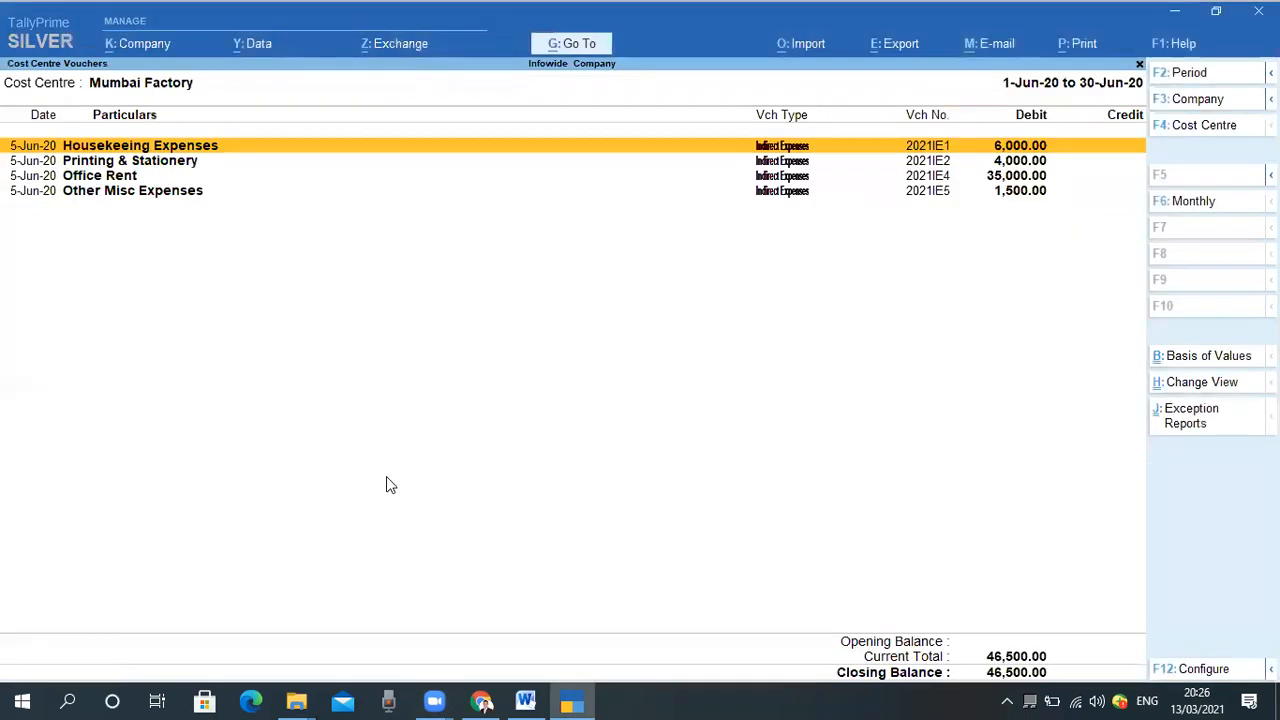
key(Escape)
key(Escape)
key(Return)
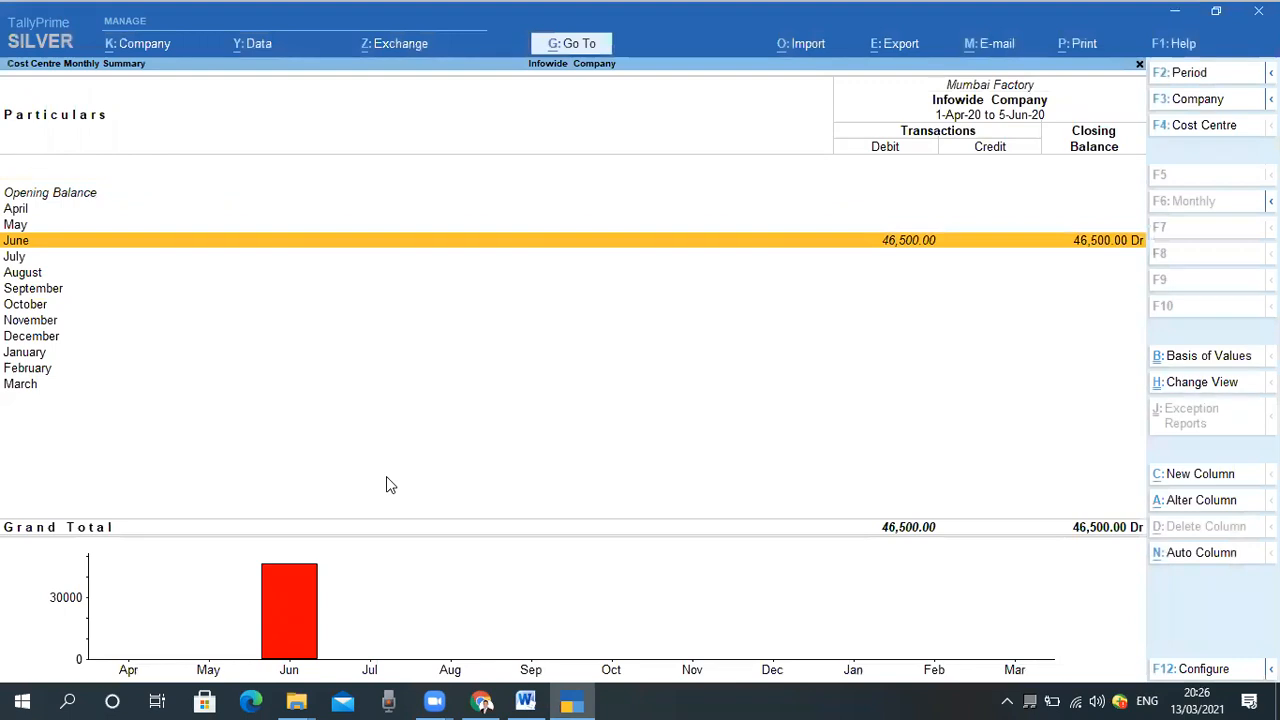
key(Return)
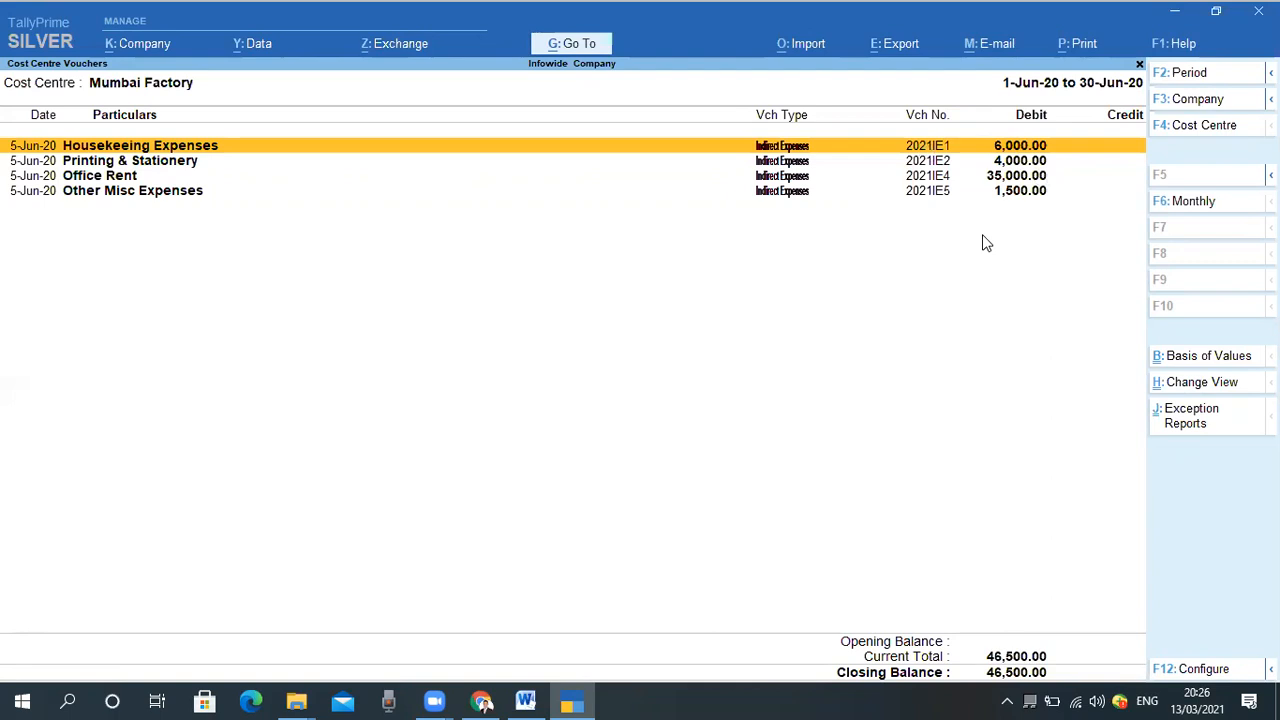
Close Mumbai Factory's June vouchers and the Cost Centre Summary to return to the Cost Centres group of reports
key(Escape)
key(Escape)
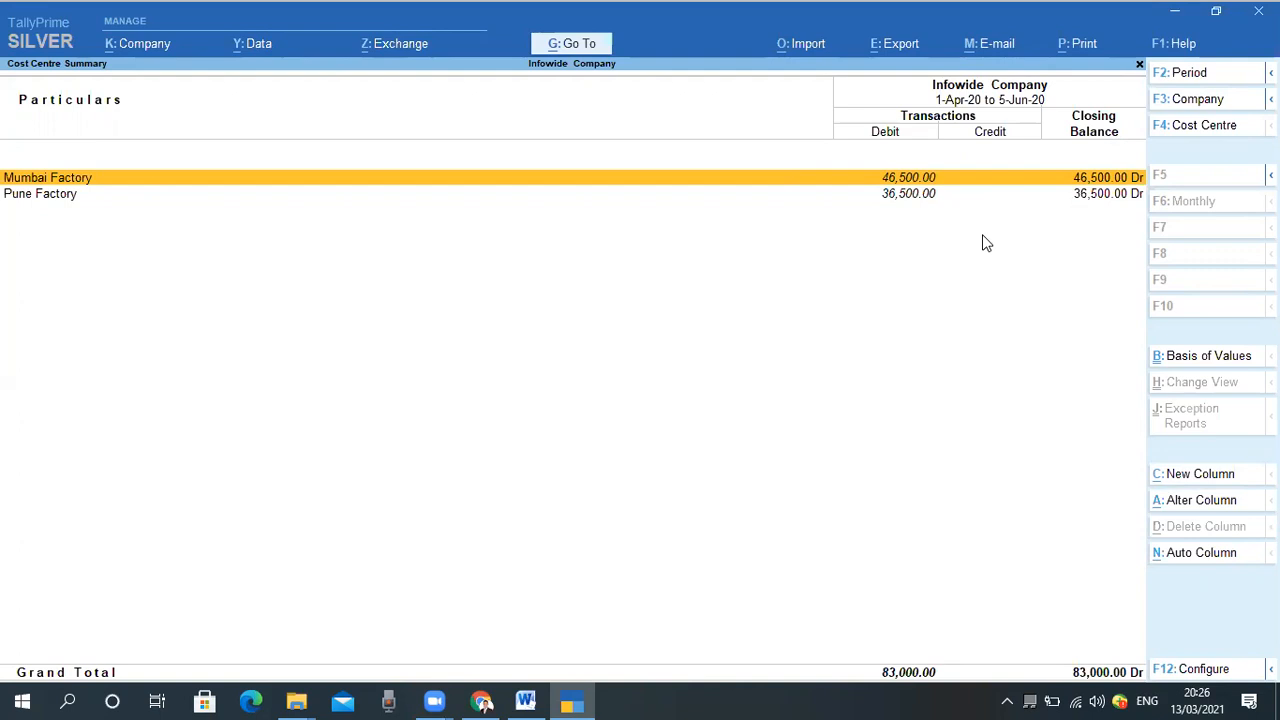
key(Down)
key(Up)
key(Escape)
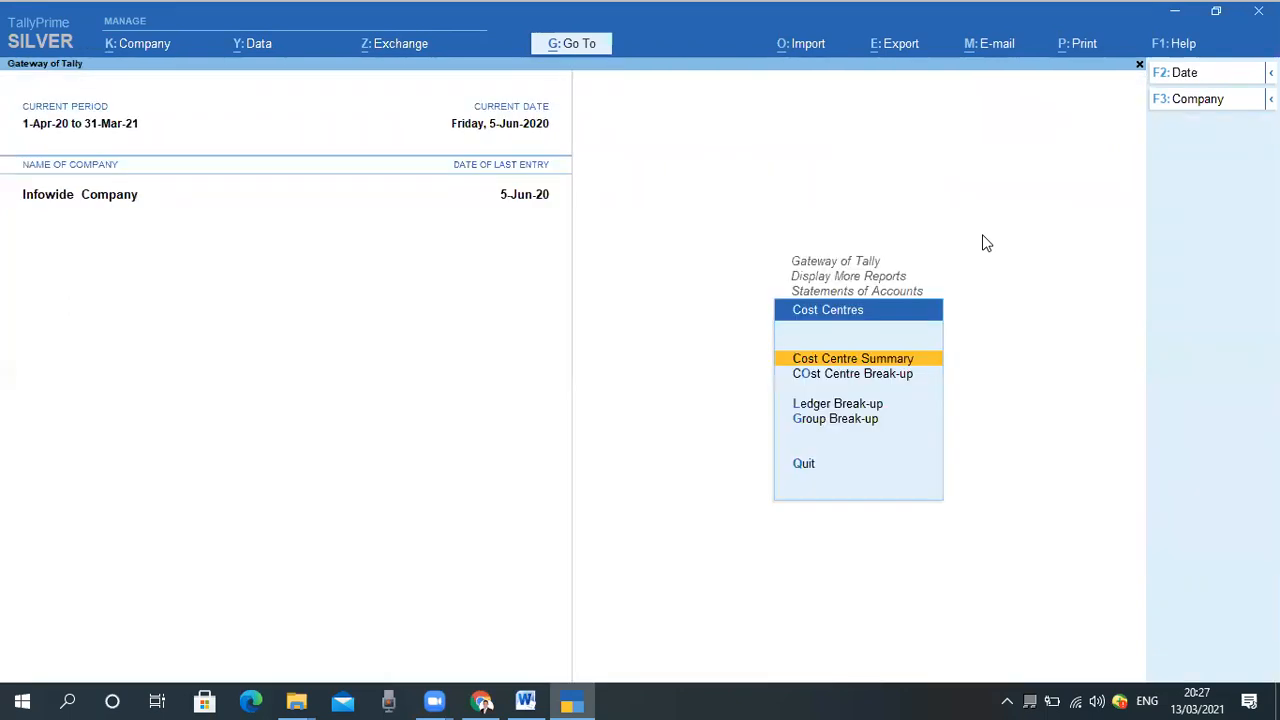
Open the Cost Centre Break-up for Mumbai Factory and drill into its Indirect Expenses group
key(Down)
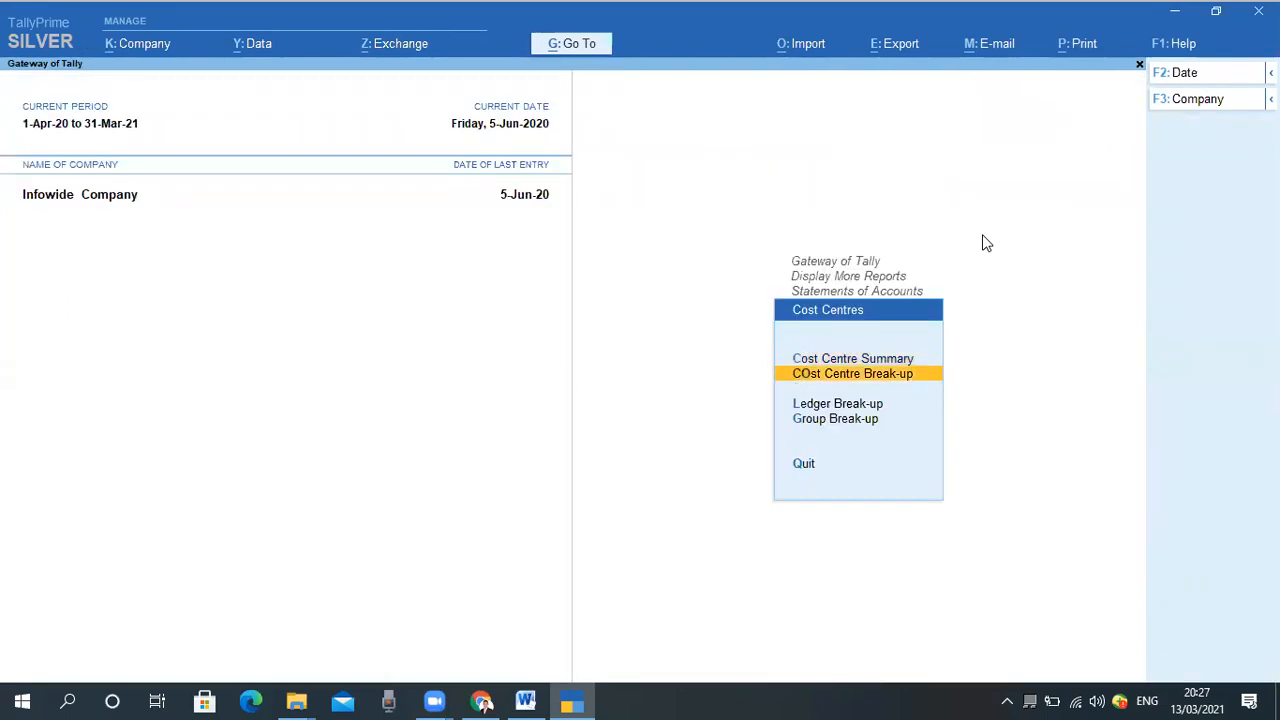
key(Return)
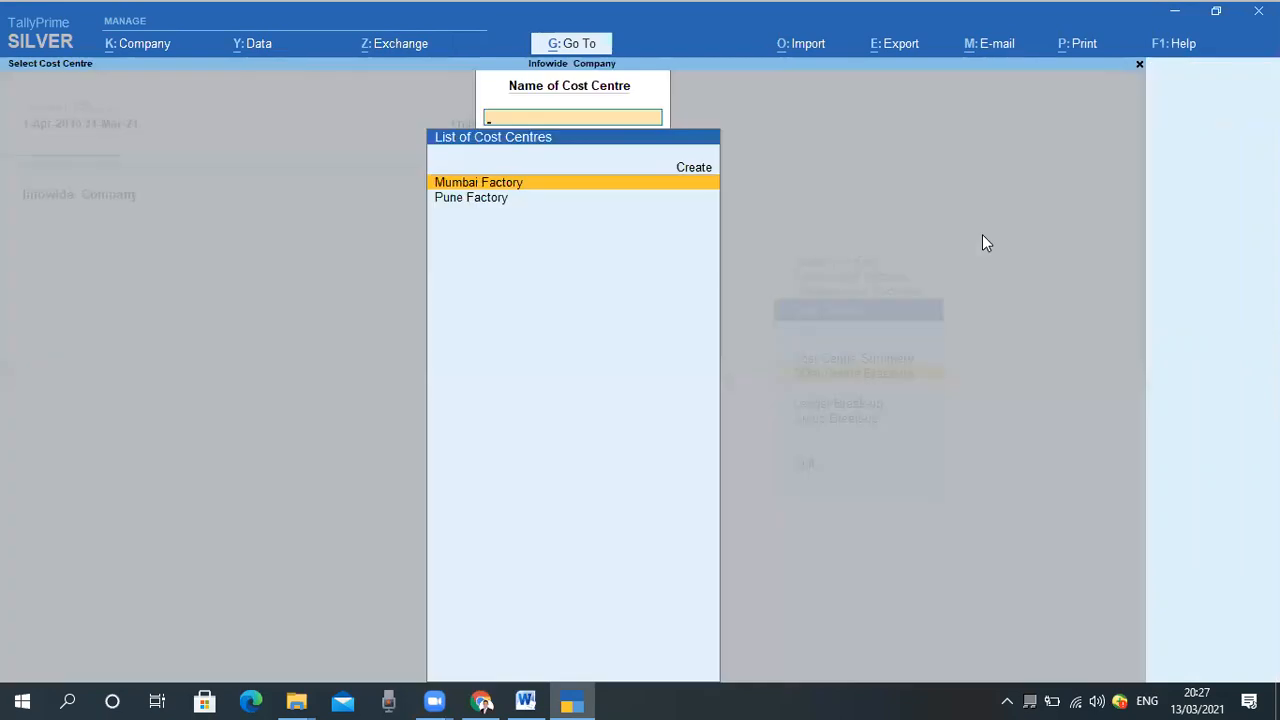
key(Down)
key(Up)
key(Return)
key(Return)
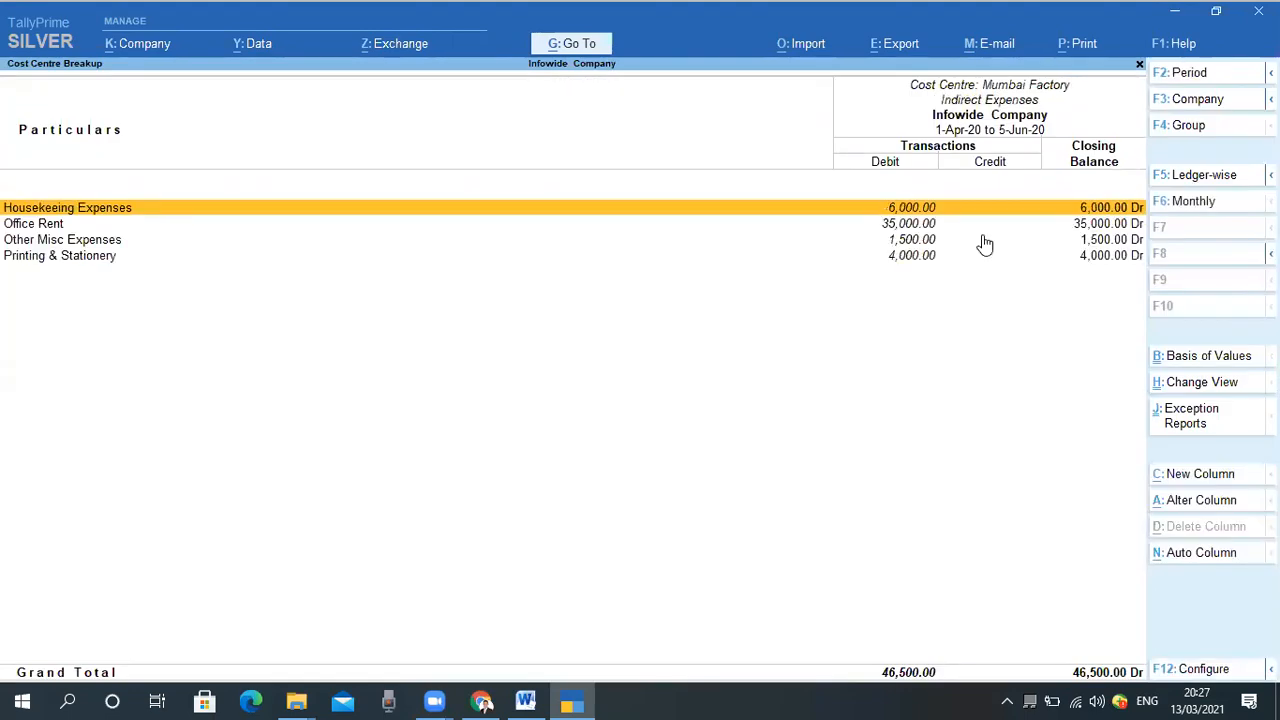
Examine each expense ledger and its amount in Mumbai Factory's Indirect Expenses break-up
key(Down)
key(Down)
key(Down)
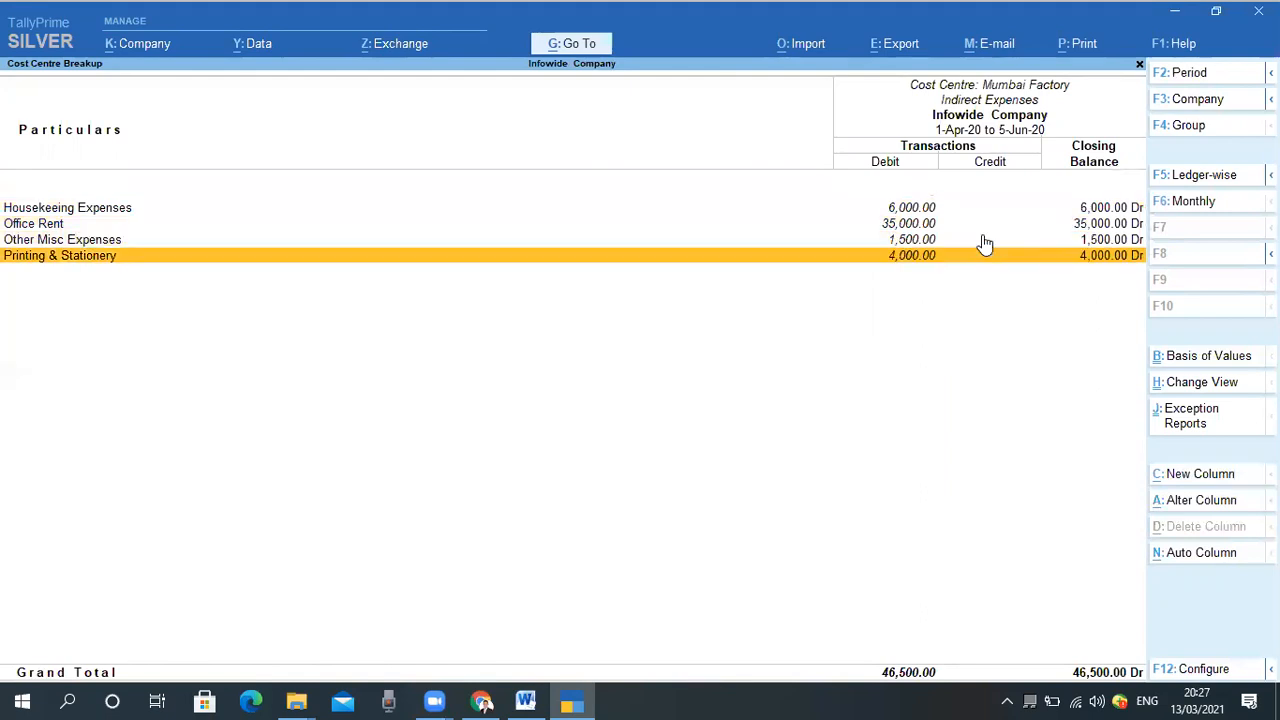
key(Up)
key(Up)
key(Up)
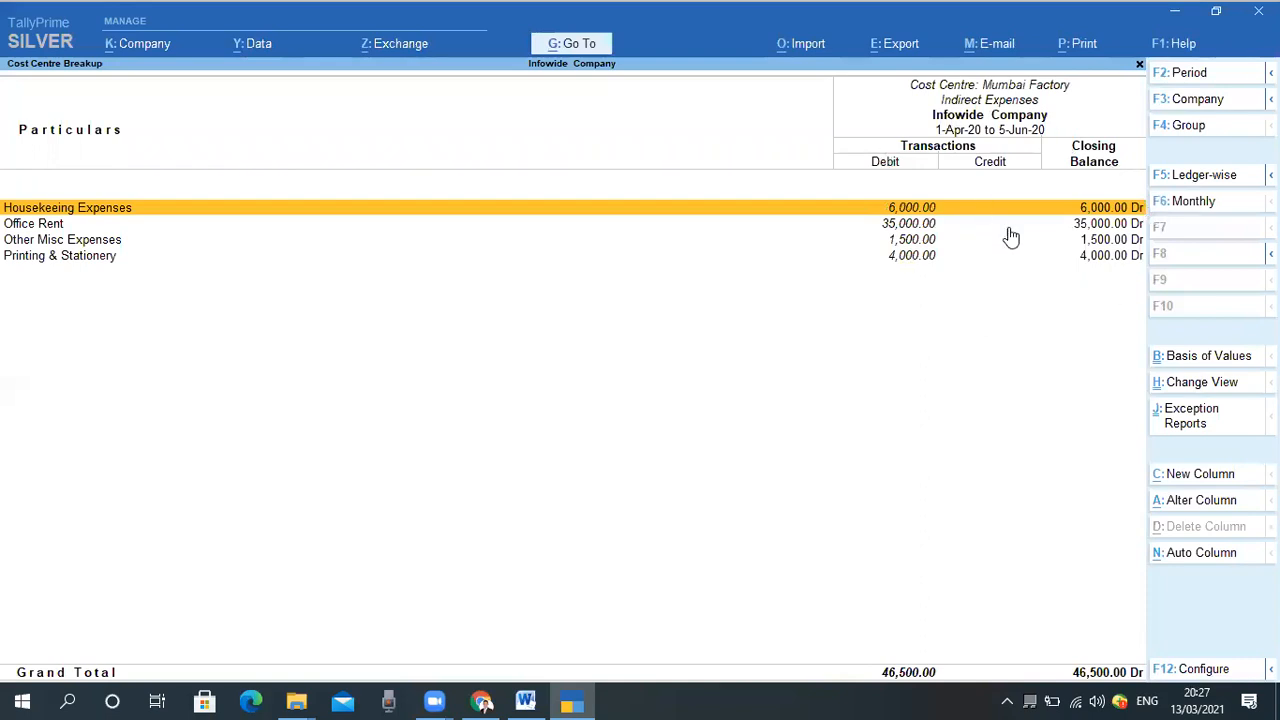
View the Indirect Expenses ledgers in the Cost Centre Break-up for Pune Factory, then leave the report
key(Escape)
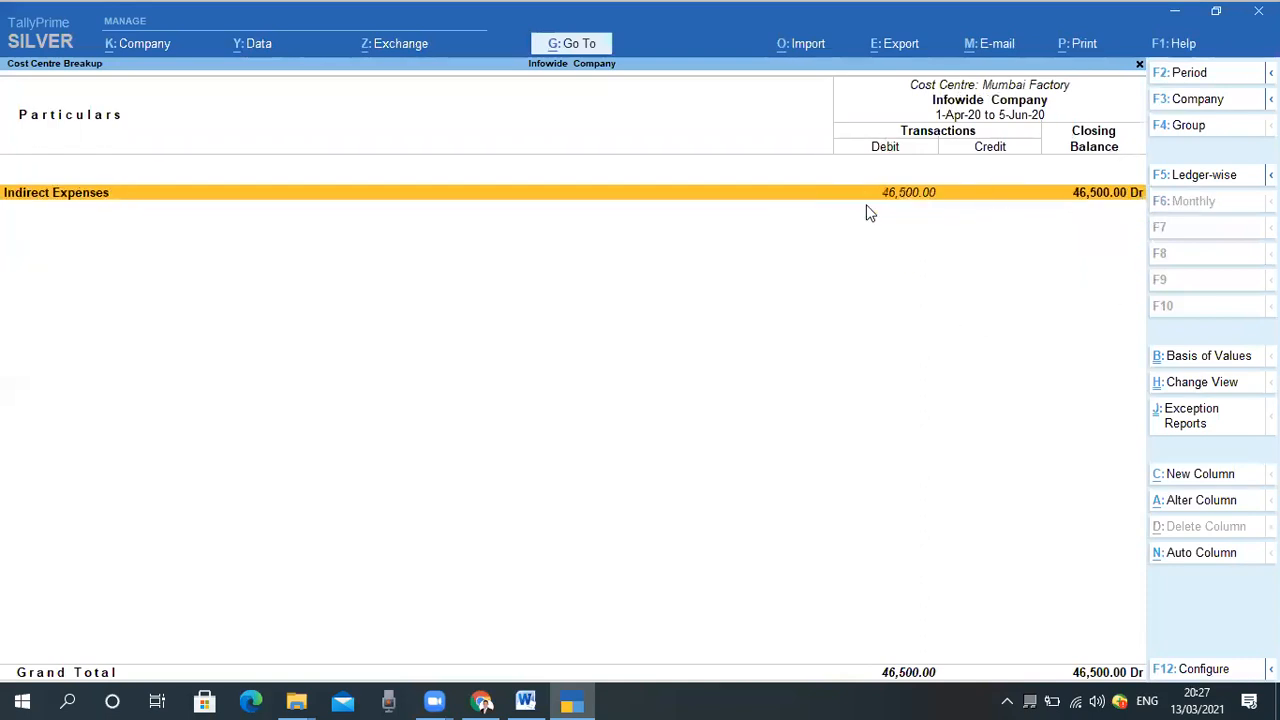
key(Escape)
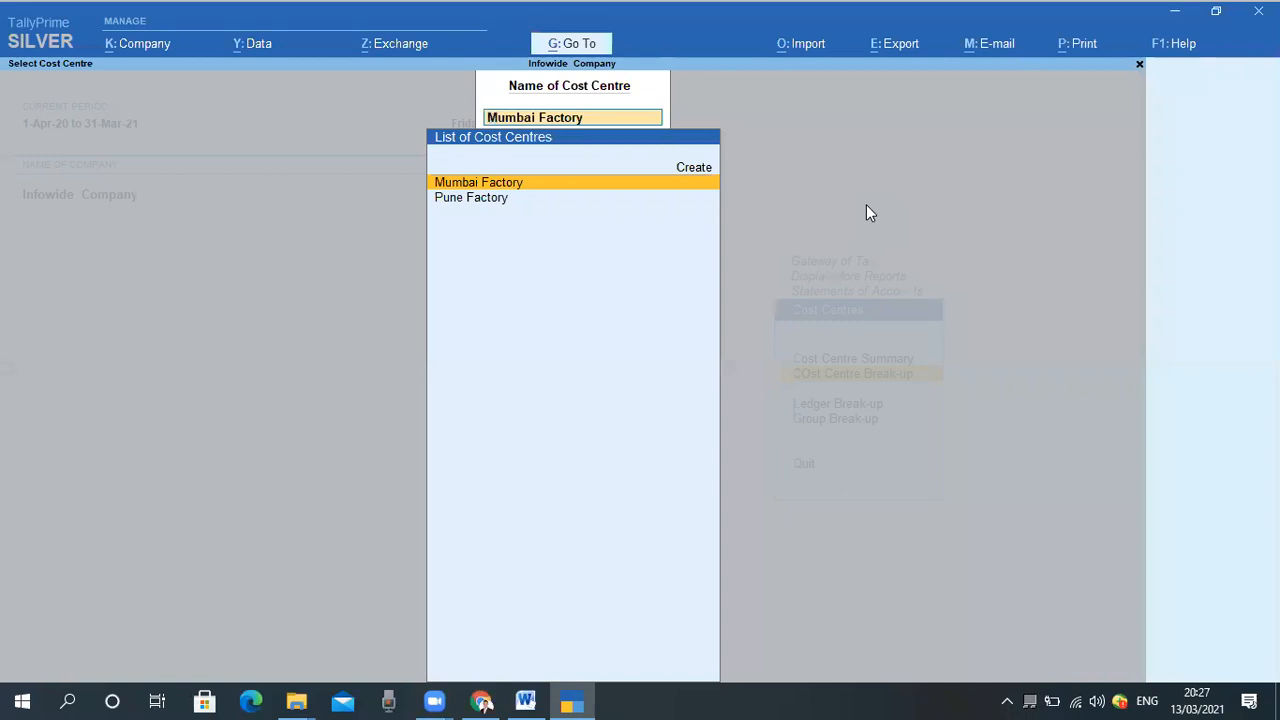
key(Down)
key(Return)
key(Return)
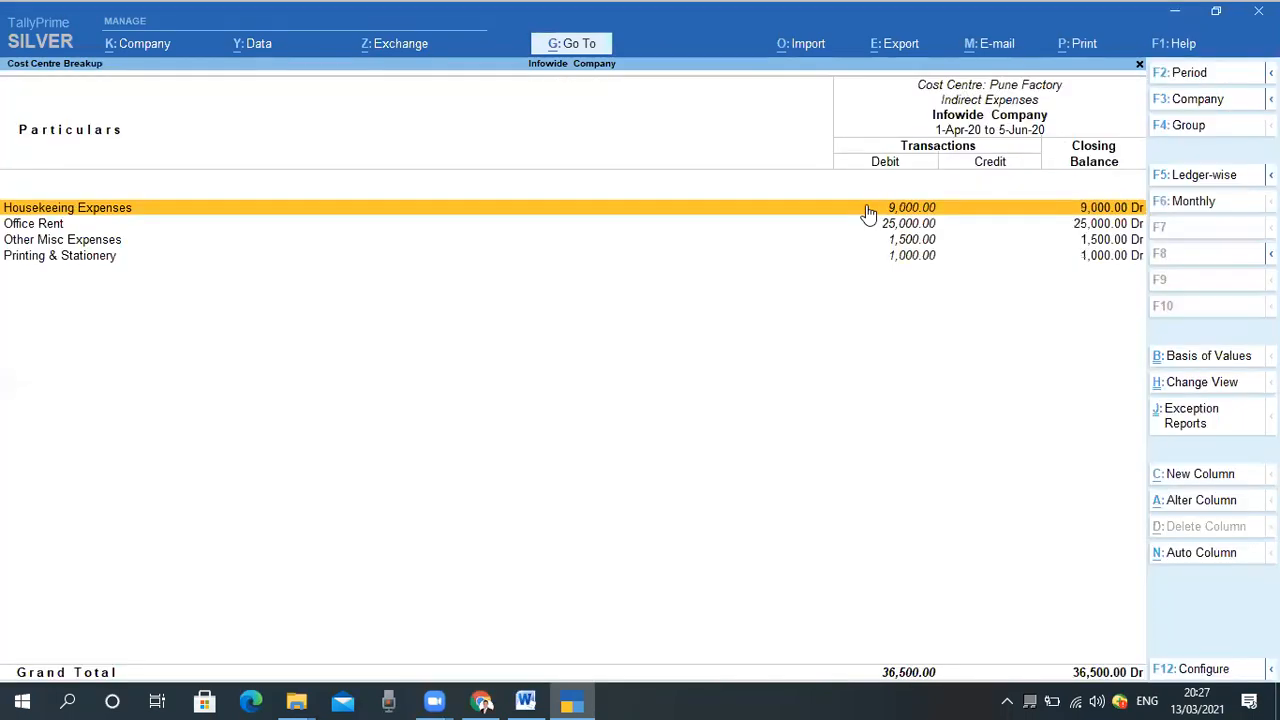
key(Escape)
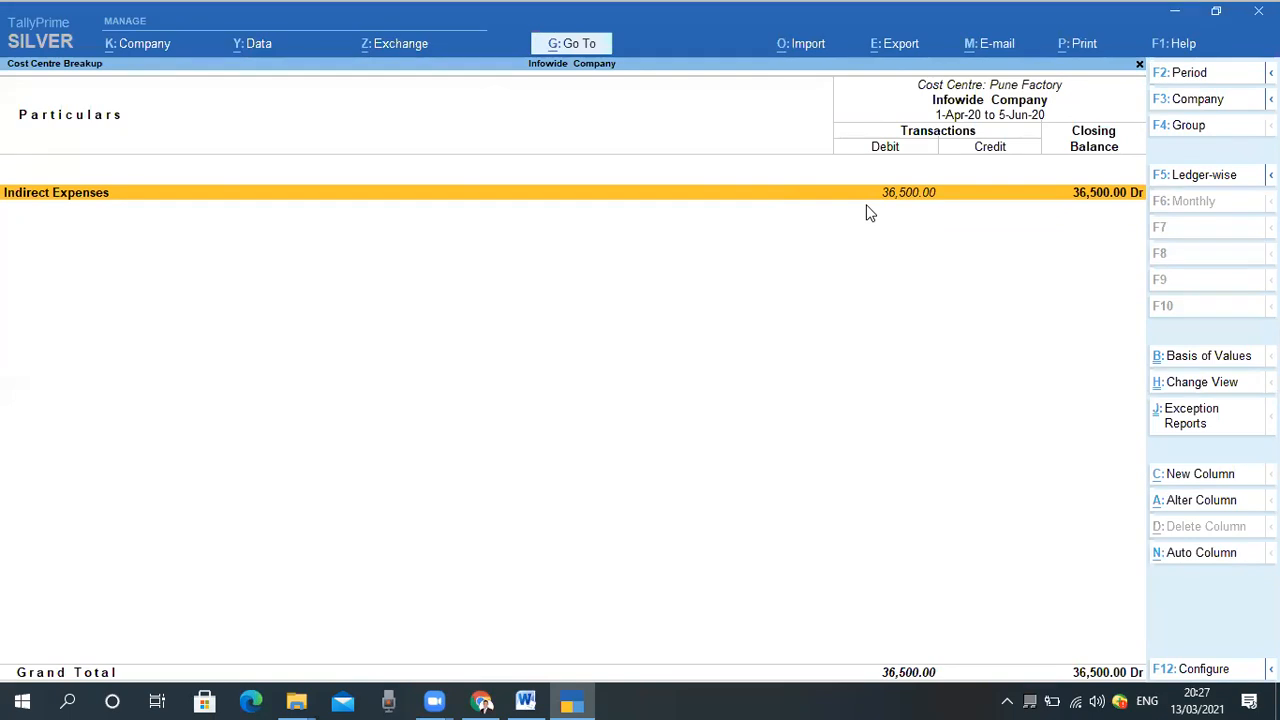
key(Escape)
key(BackSpace)
key(Escape)
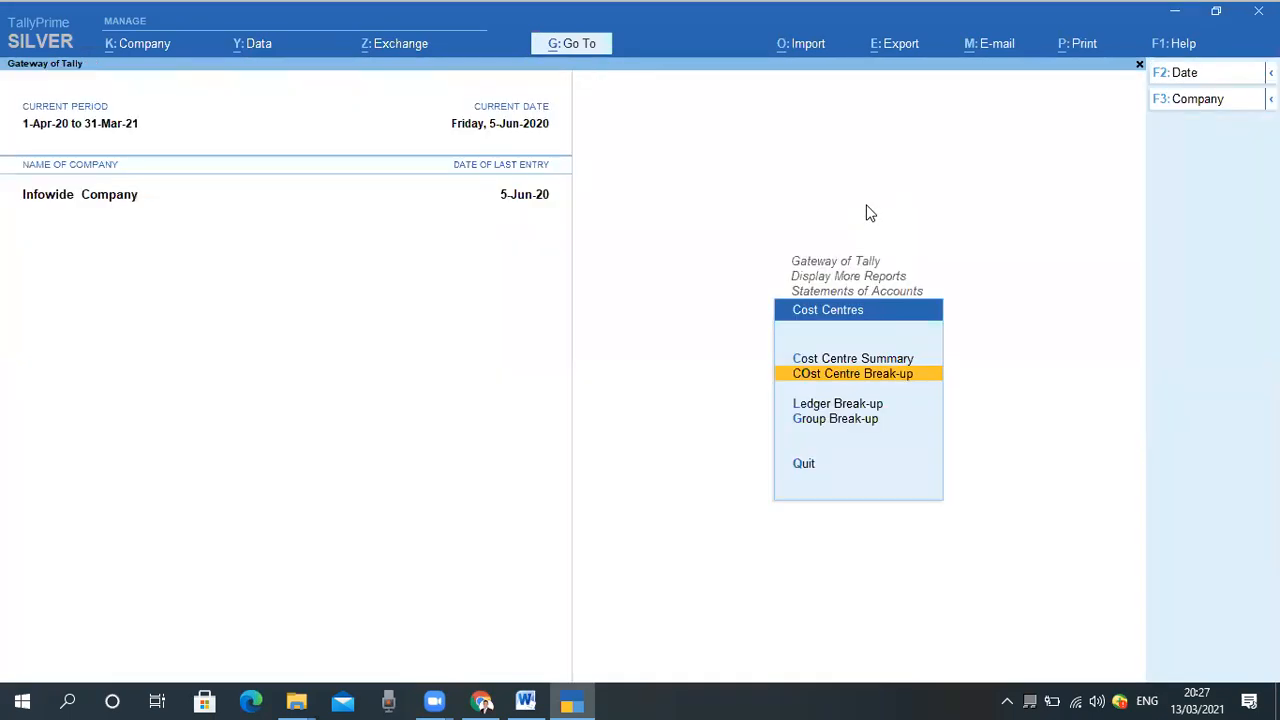
Open the Ledger Break-up report for the Housekeeing Expenses ledger
key(Down)
key(Down)
key(Up)
key(Return)
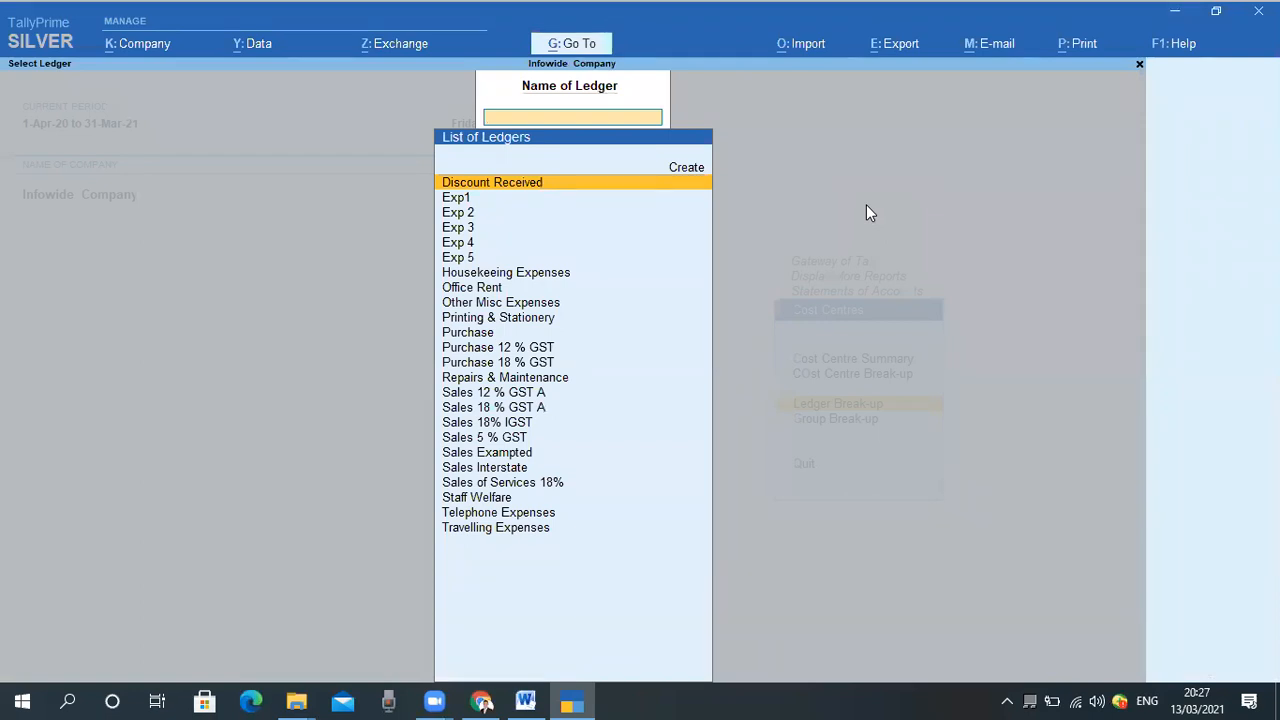
text(hou)
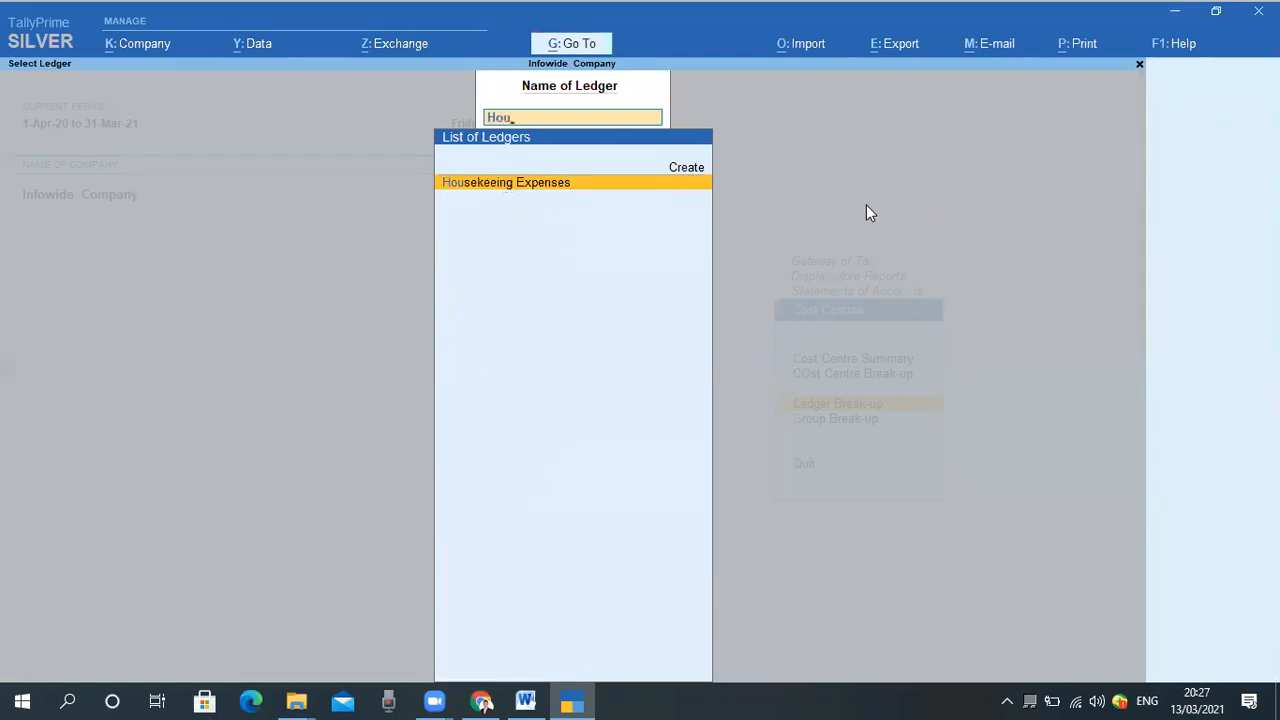
key(Return)
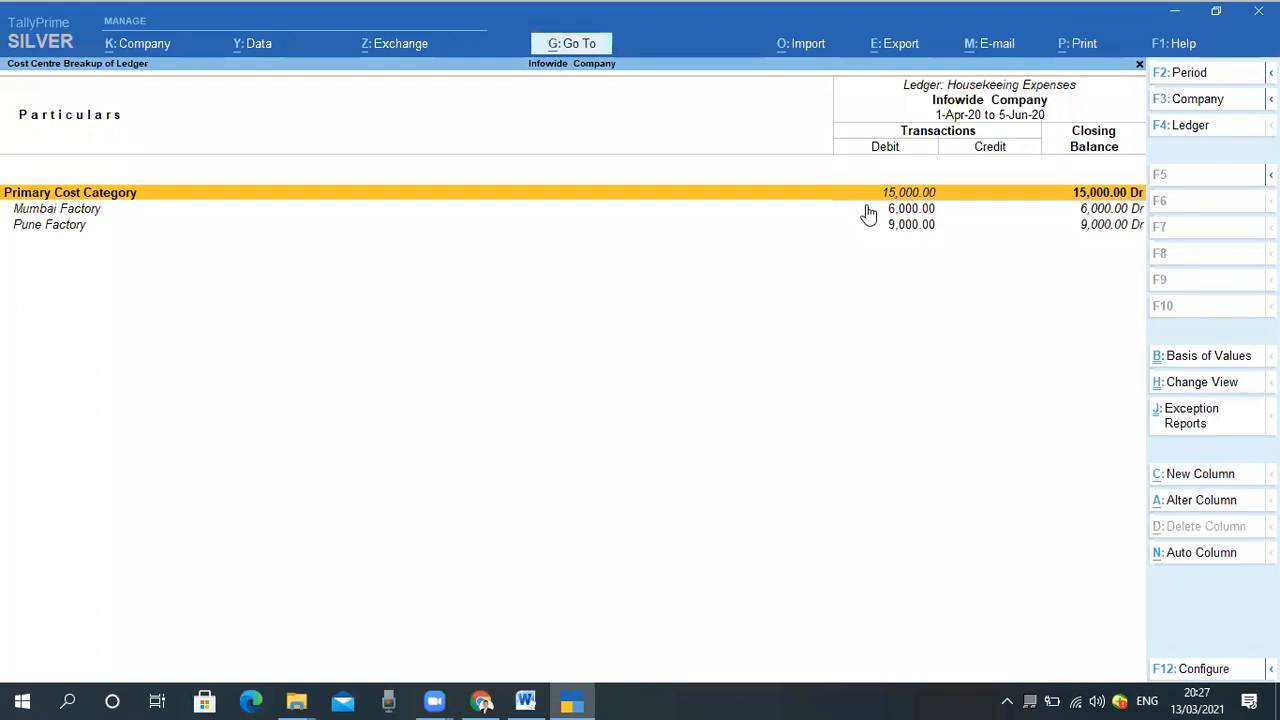
Compare the Mumbai Factory and Pune Factory shares of Housekeeing Expenses and return to the ledger selection
click(866, 208)
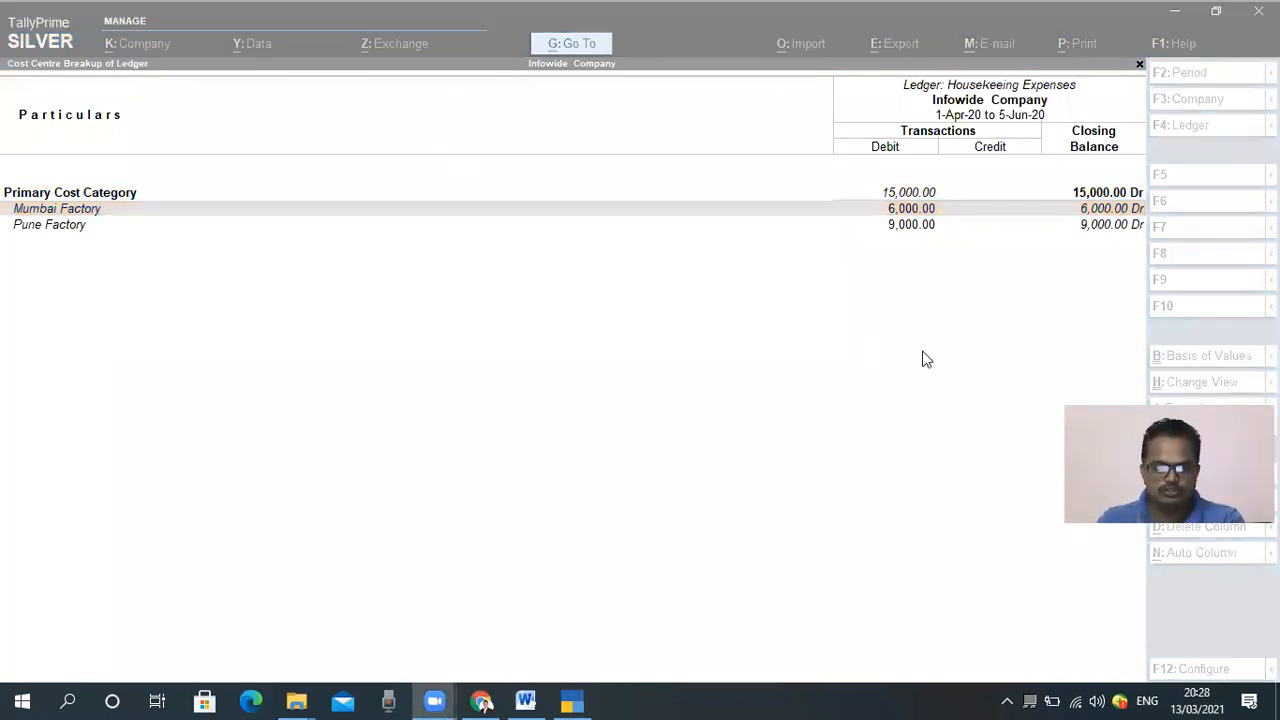
click(280, 366)
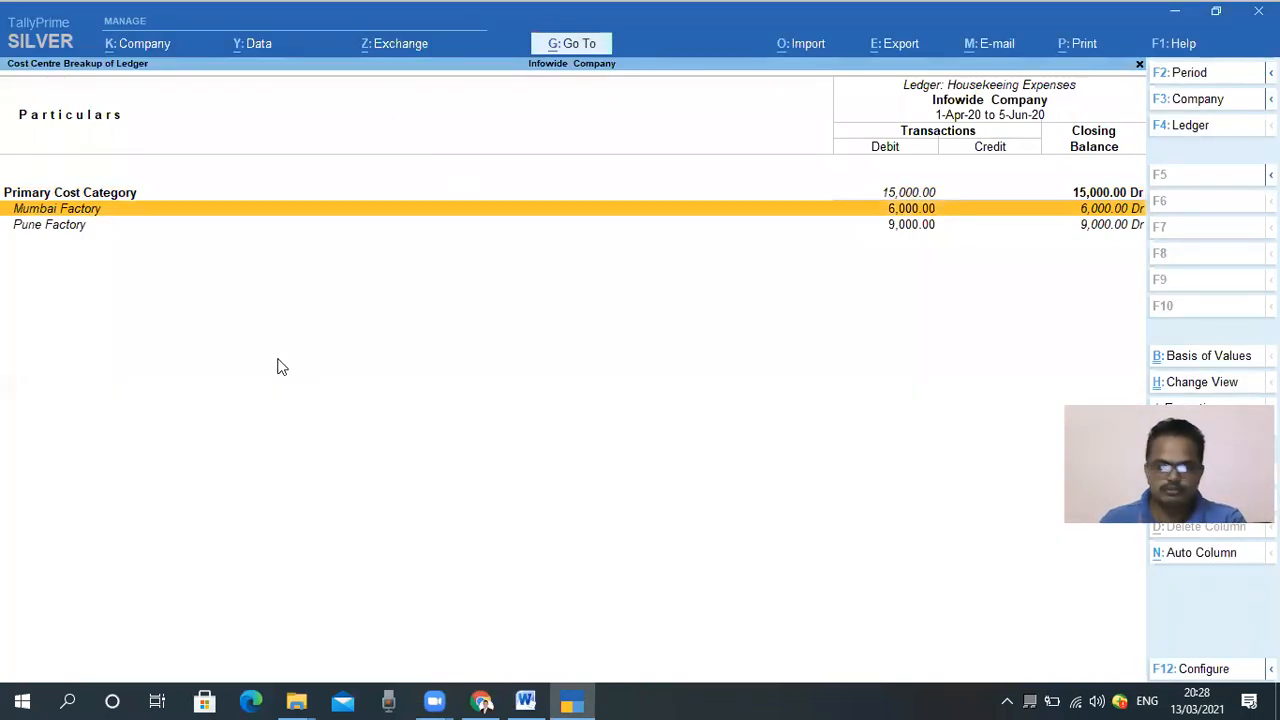
key(Down)
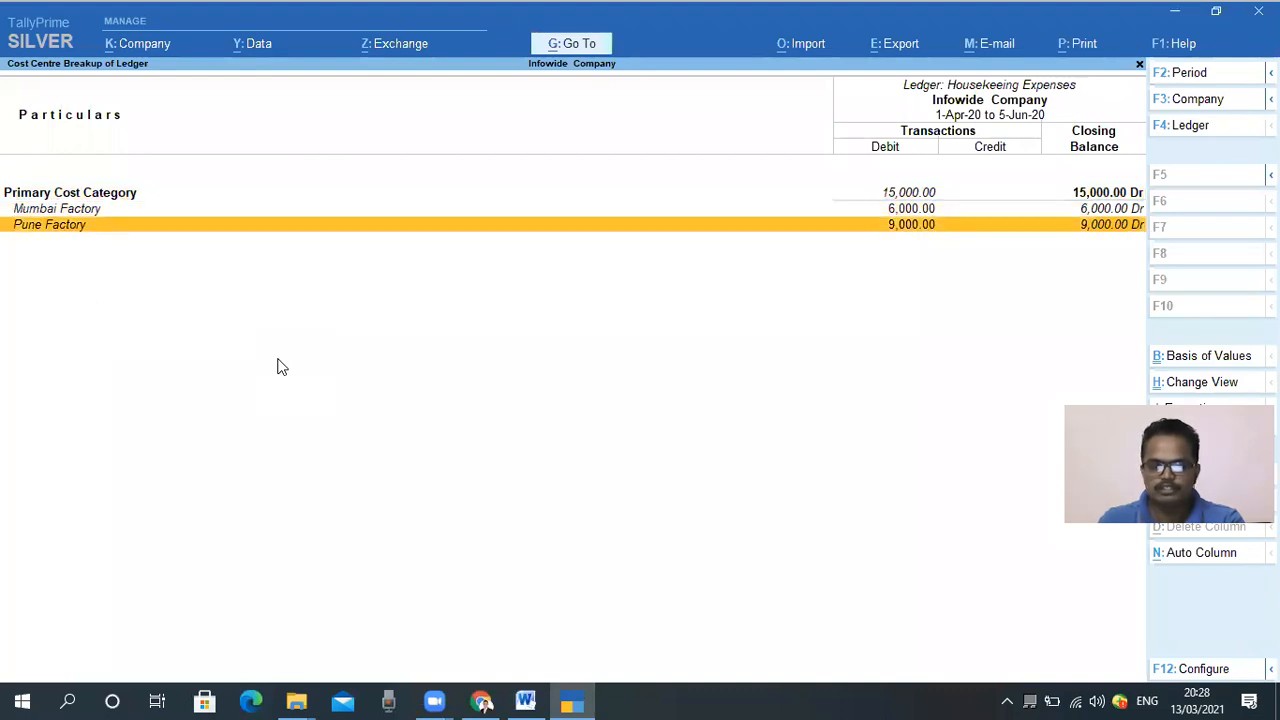
key(Up)
key(Escape)
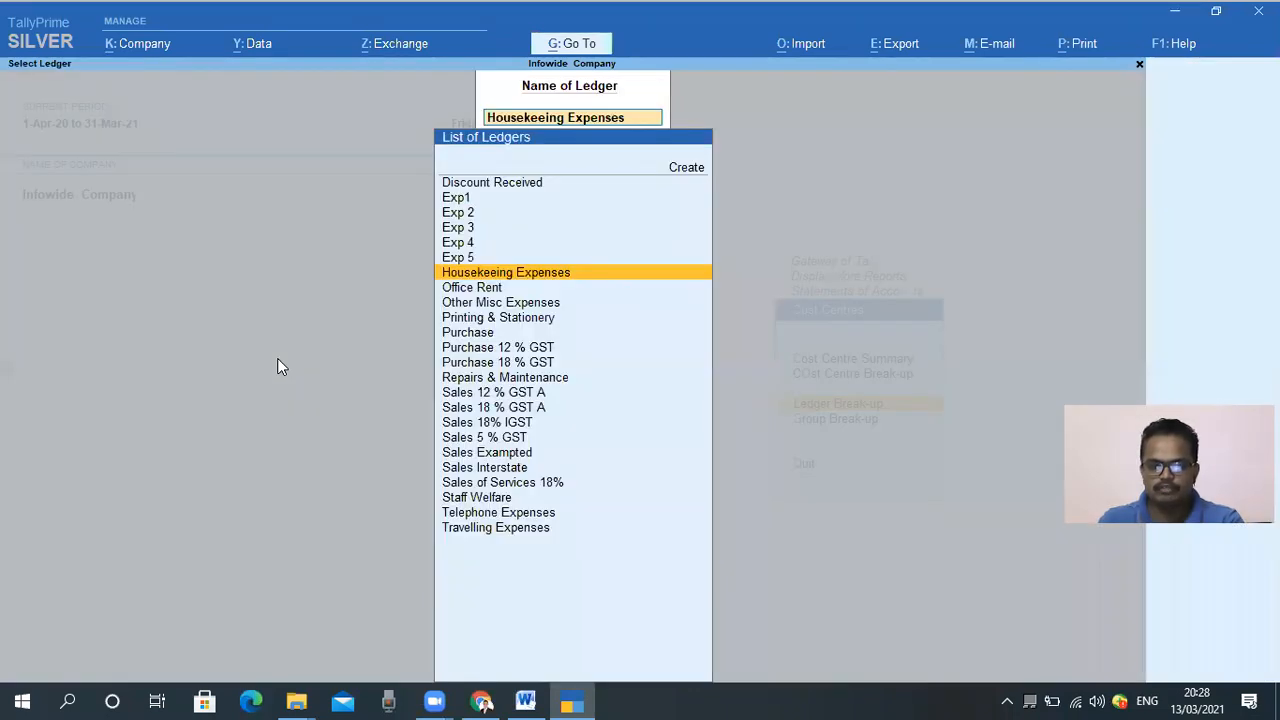
Open the cost centre break-up of the Office Rent ledger and check the amounts for both factories
key(Down)
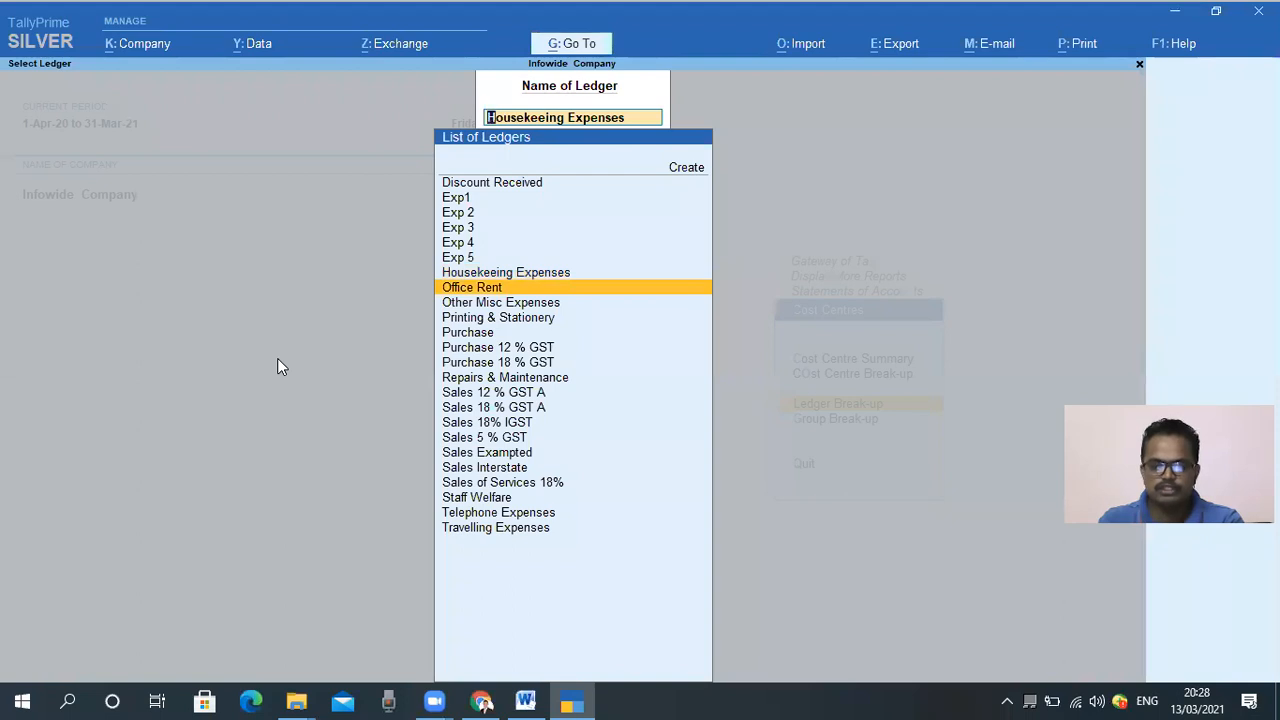
key(Return)
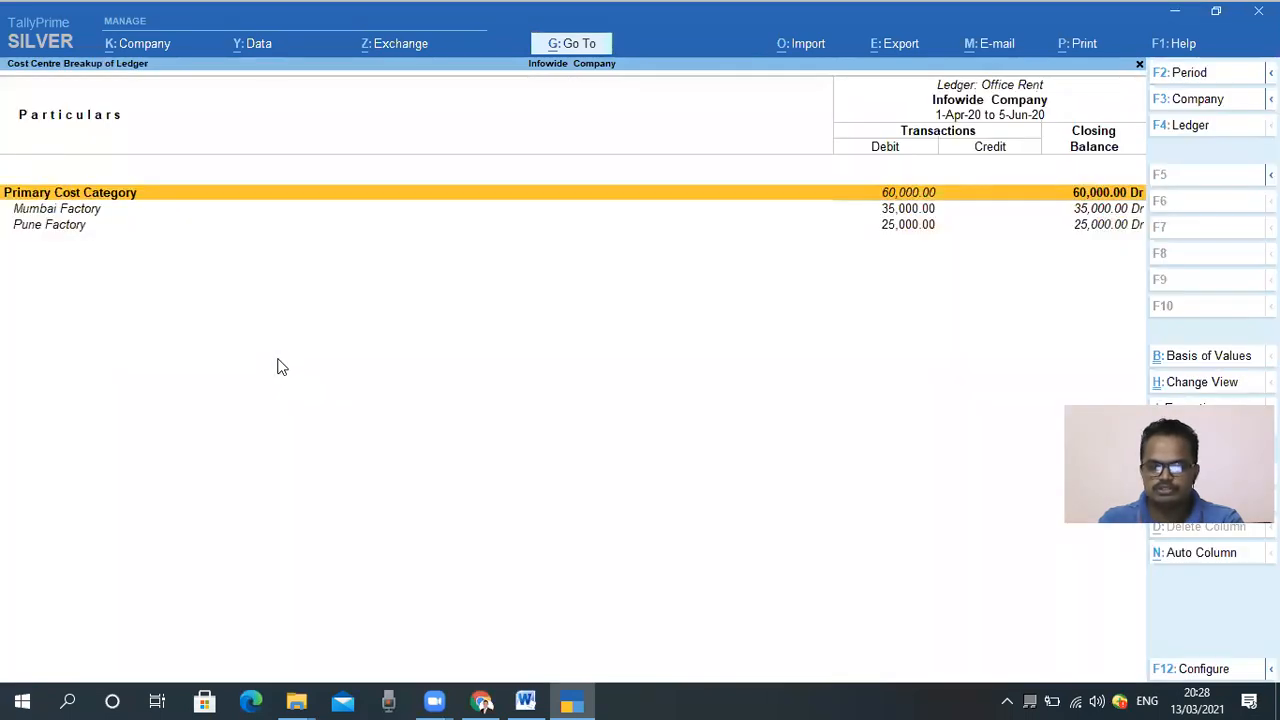
key(Down)
key(Down)
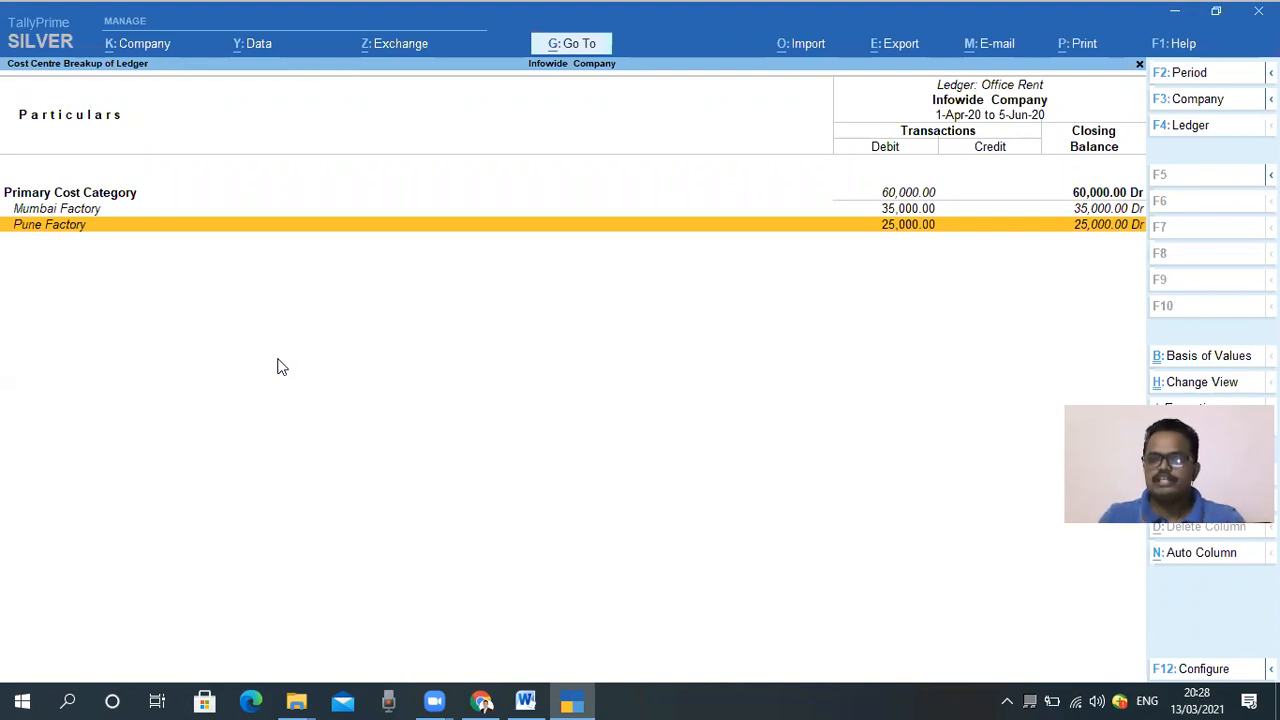
Leave the report and reopen the Ledger Break-up for Office Rent, searching the ledgers for "rent"
key(Escape)
key(Up)
key(Down)
key(BackSpace)
key(Escape)
key(Up)
key(Down)
key(Return)
text(rent)
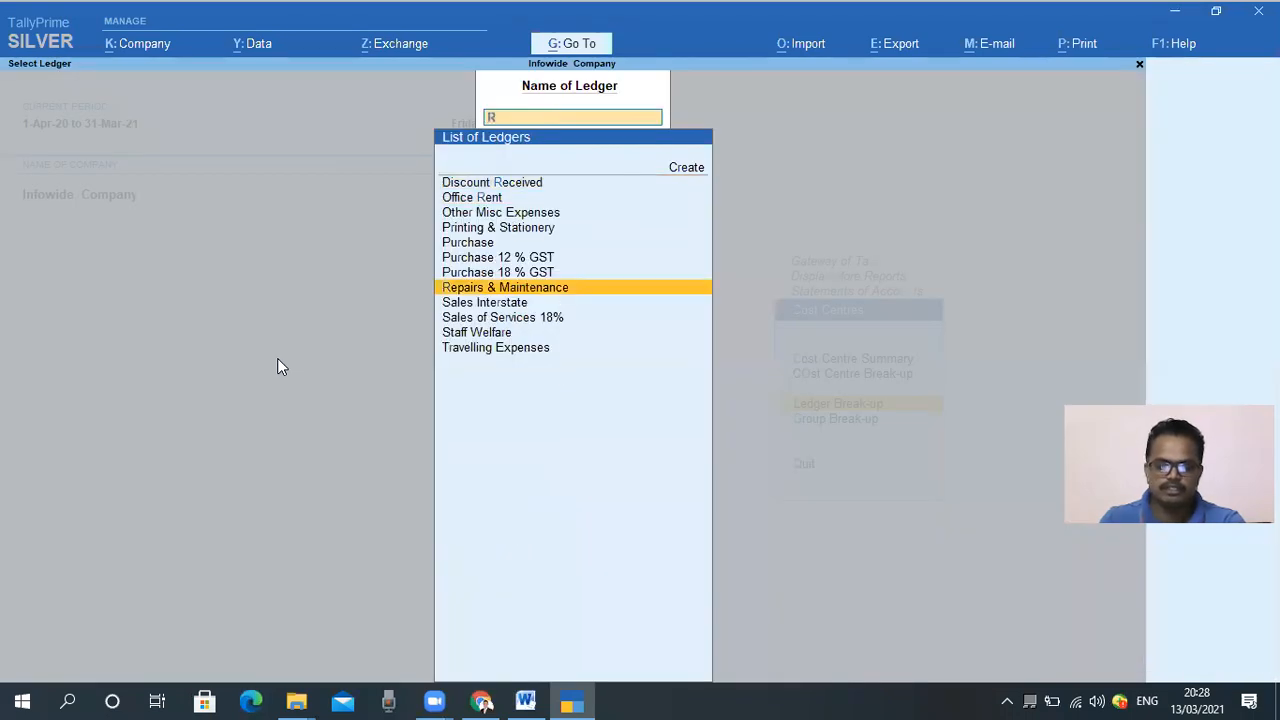
key(Return)
key(Down)
key(Down)
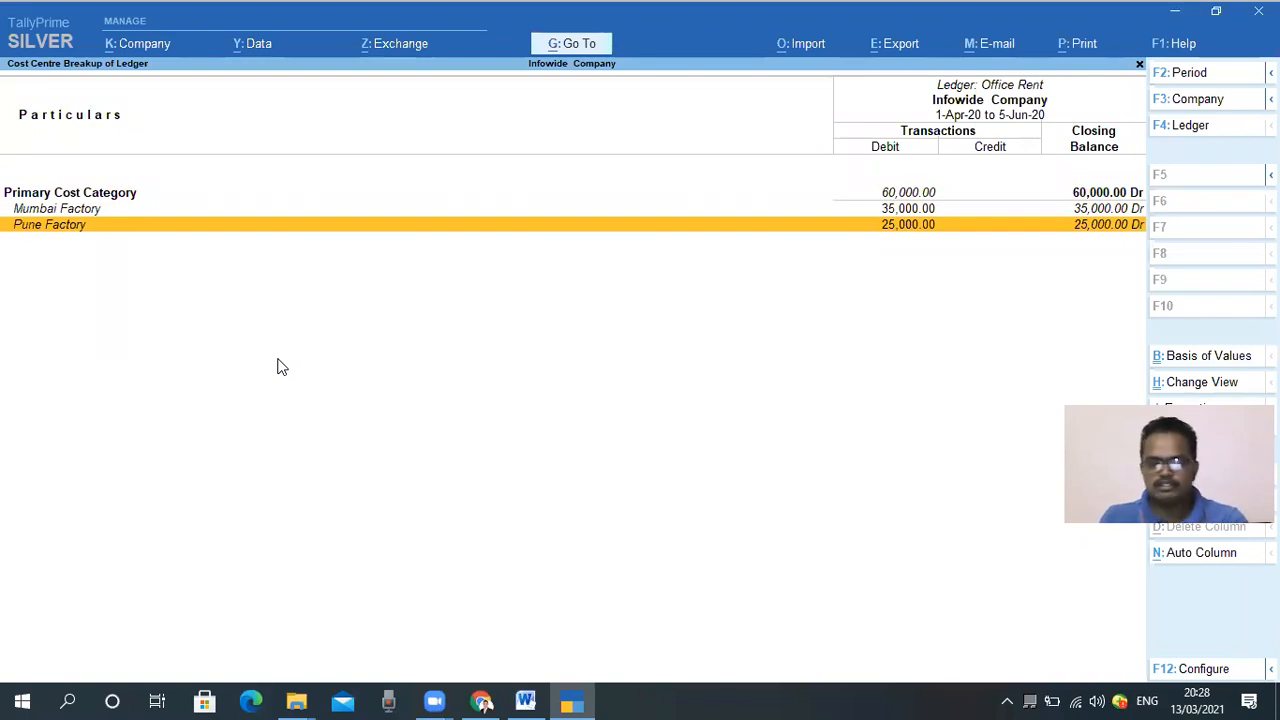
Exit the Ledger Break-up and open the Group Break-up report's group selection
key(Escape)
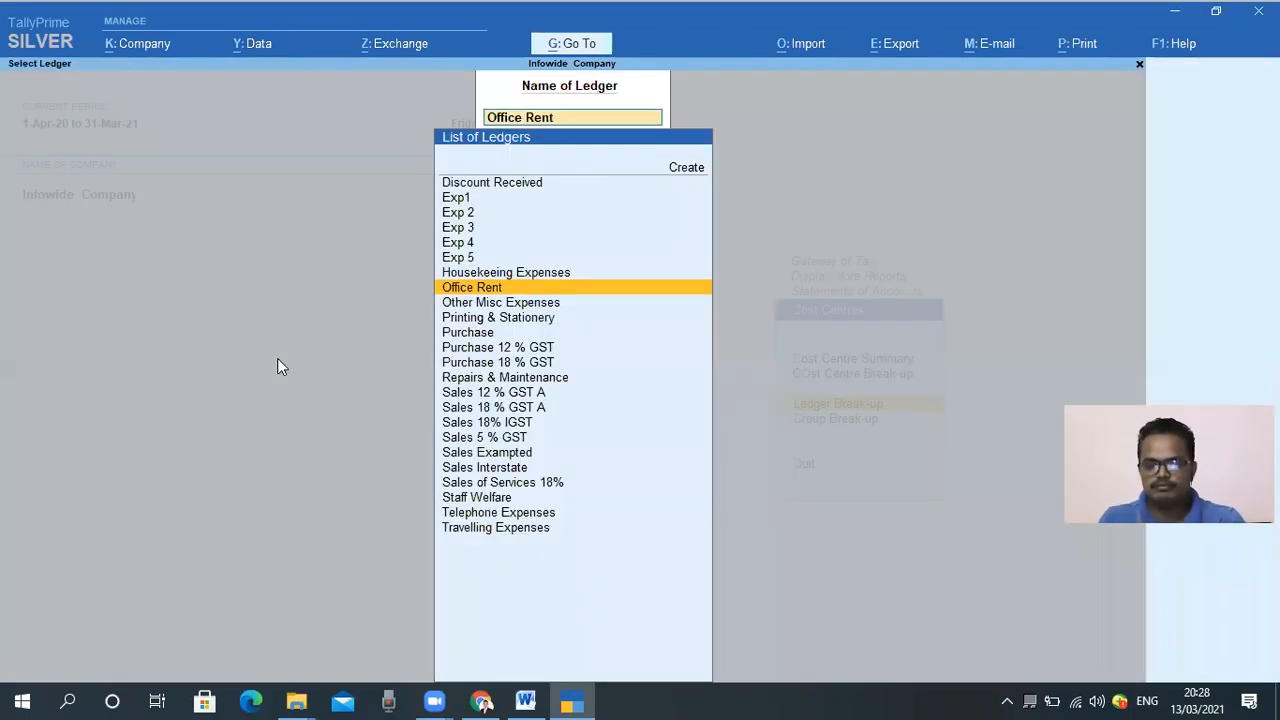
key(Down)
key(Down)
key(Down)
key(Escape)
key(Escape)
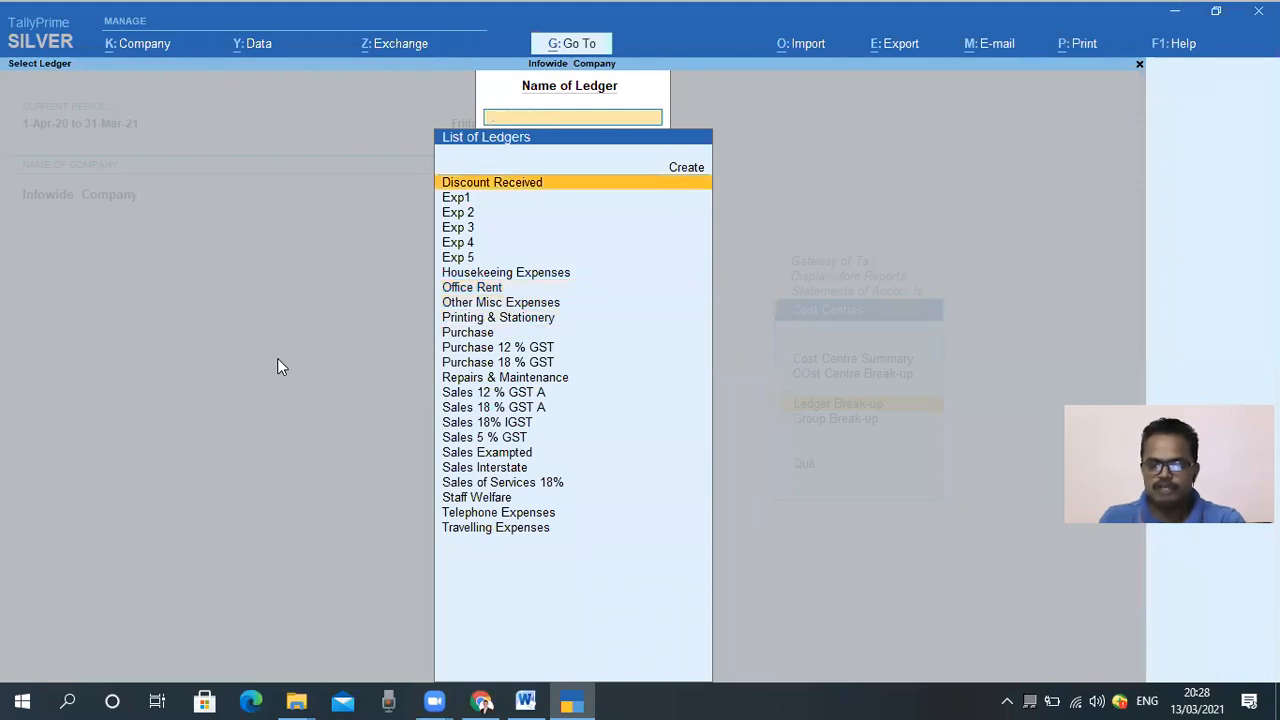
key(Down)
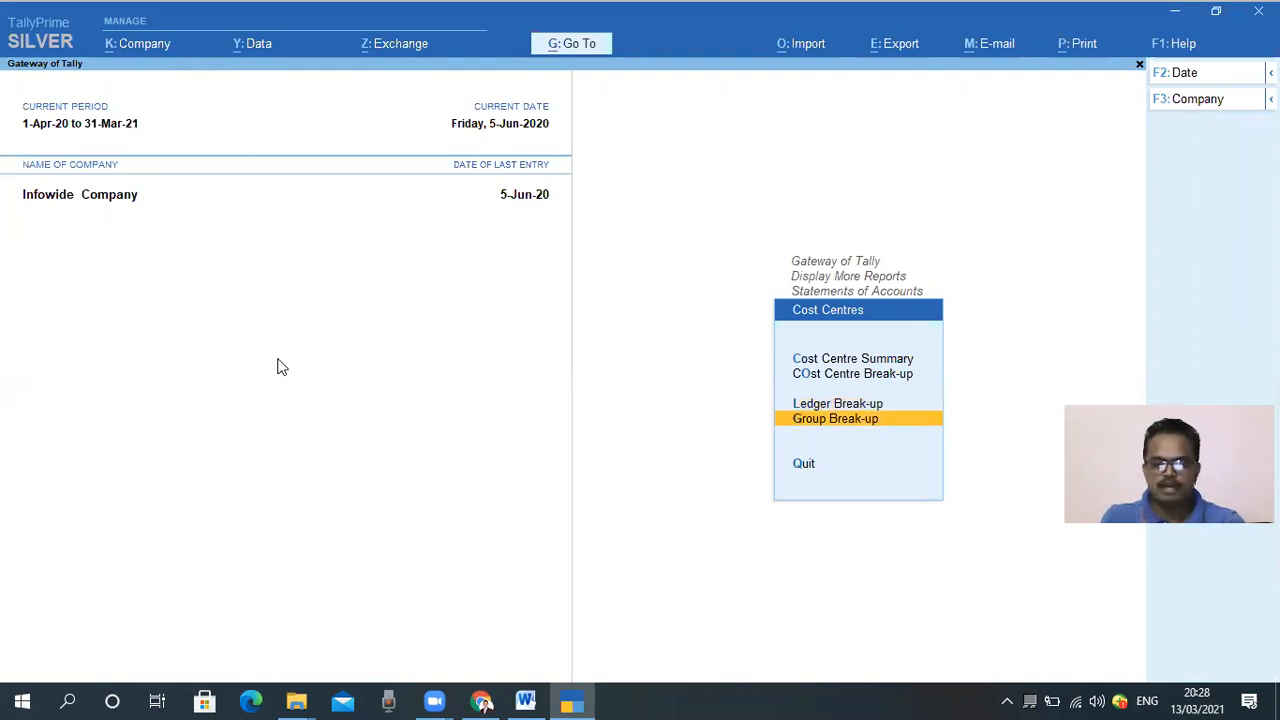
key(Return)
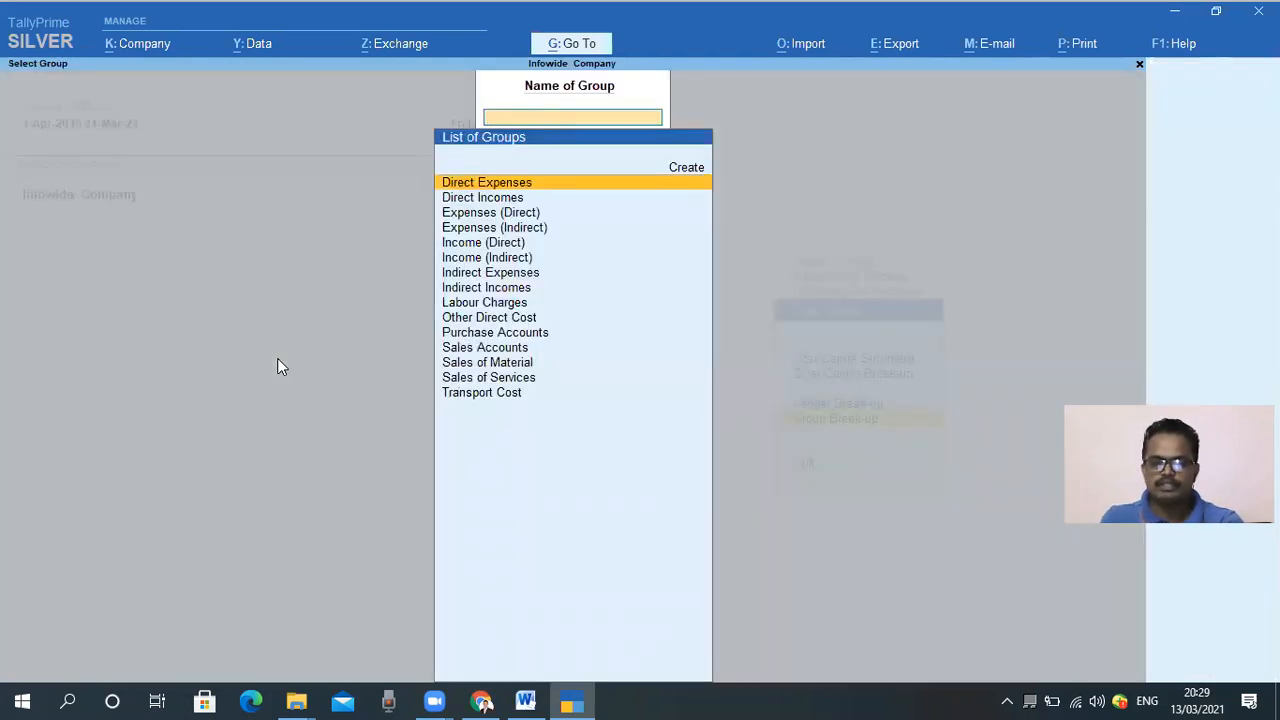
Look through the groups available for the cost centre break-up, from Direct Expenses to Transport Cost
key(Down)
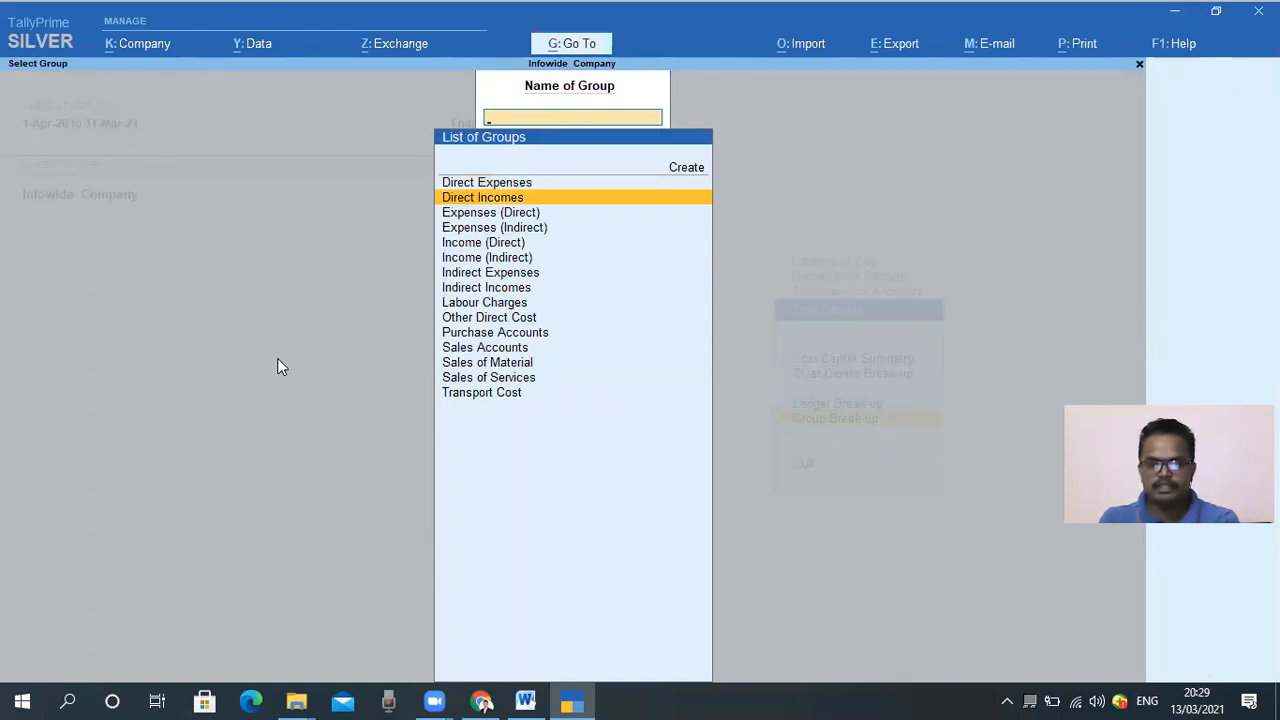
key(Down)
key(Down)
key(Down)
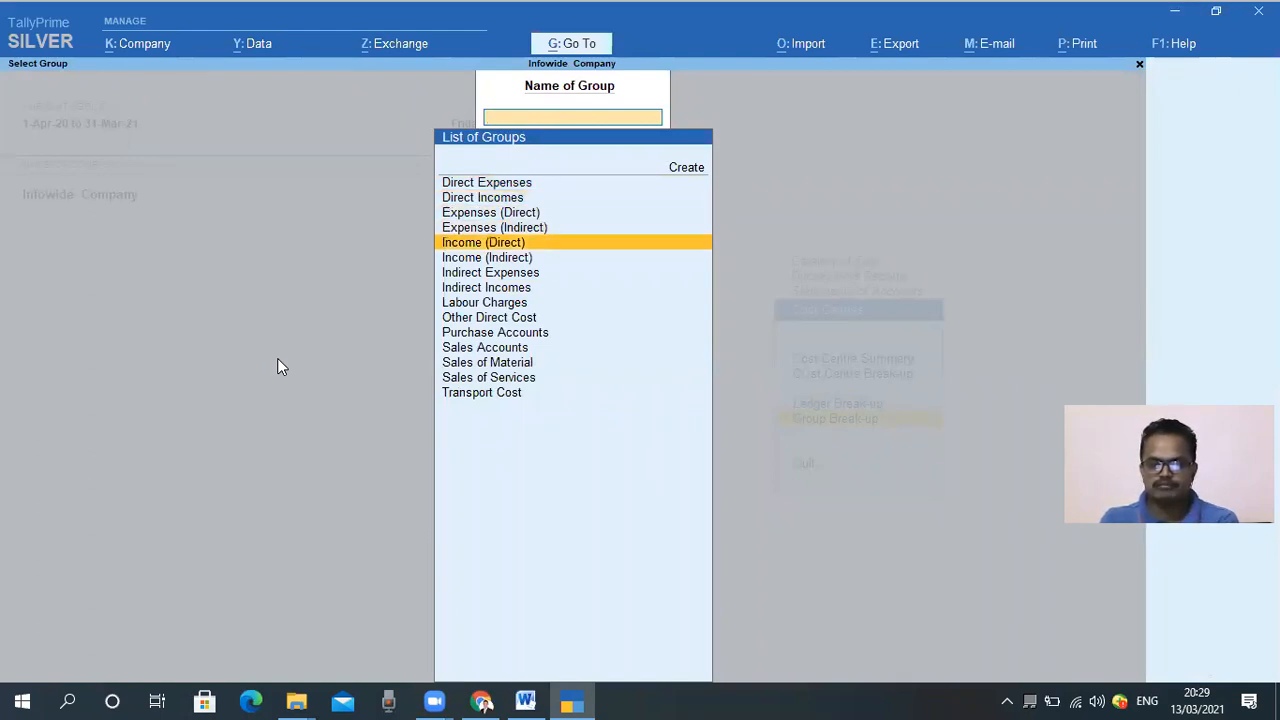
key(Down)
key(Down)
key(Down)
key(Down)
key(Down)
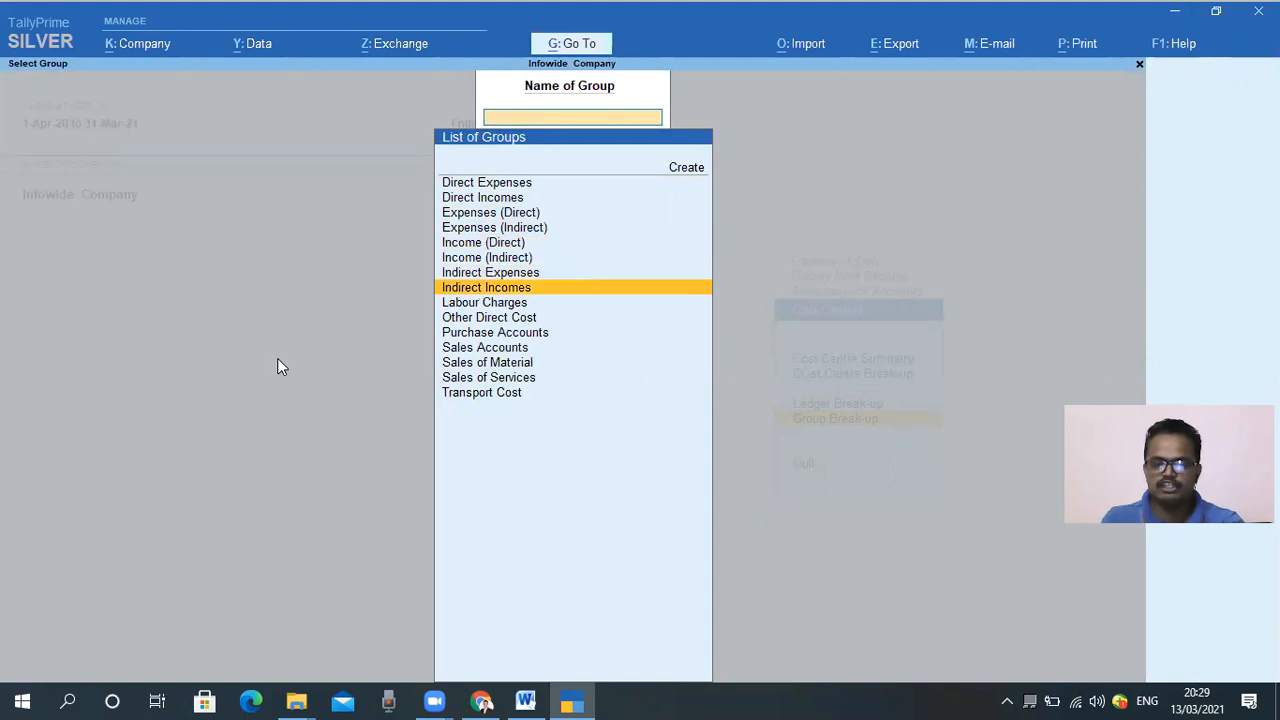
key(Down)
key(Down)
key(Down)
key(Down)
key(Down)
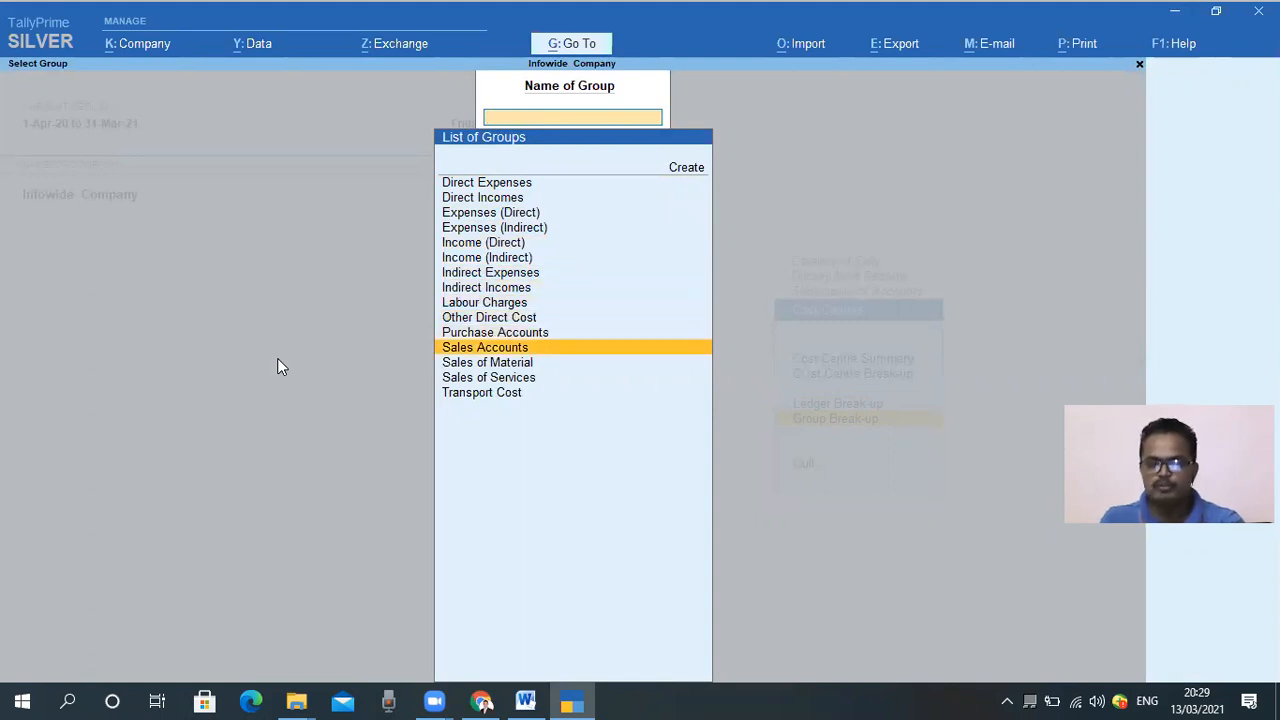
key(Up)
key(Up)
key(Up)
key(Up)
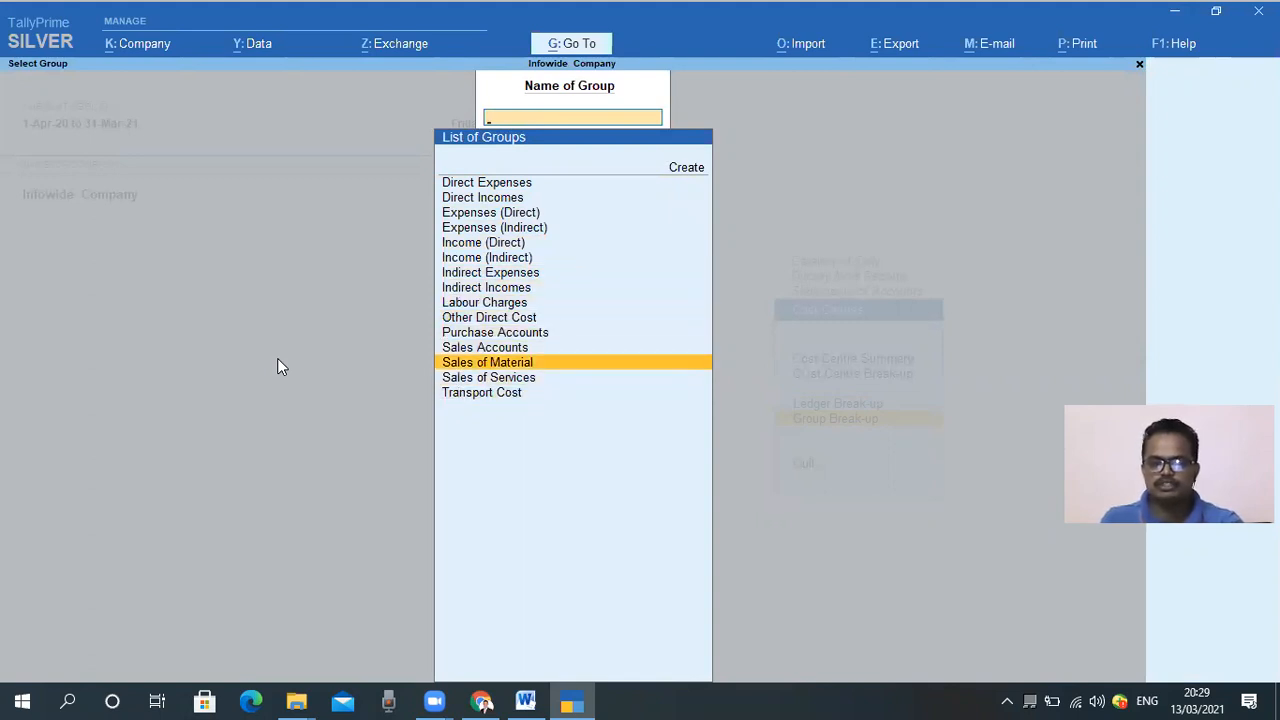
key(Up)
key(Up)
key(Up)
key(Up)
key(Up)
key(Up)
key(Up)
key(Up)
key(Up)
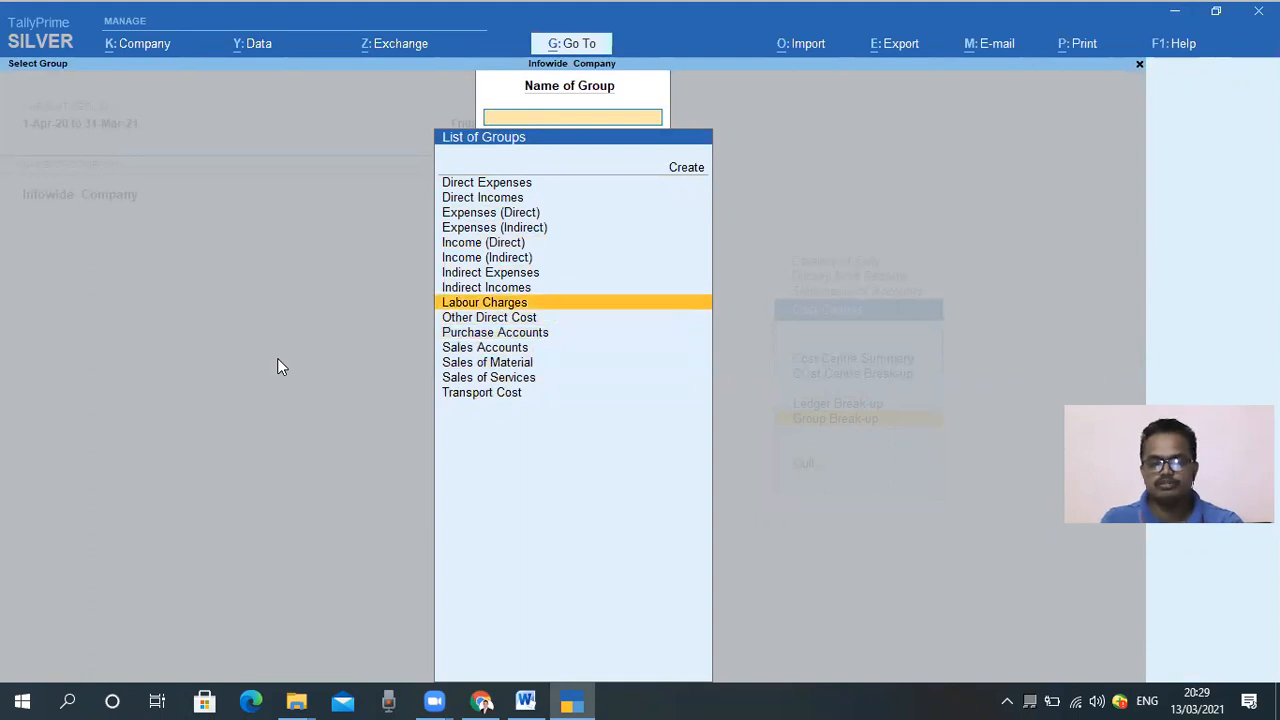
Open the cost centre break-up of the Indirect Expenses group
key(Down)
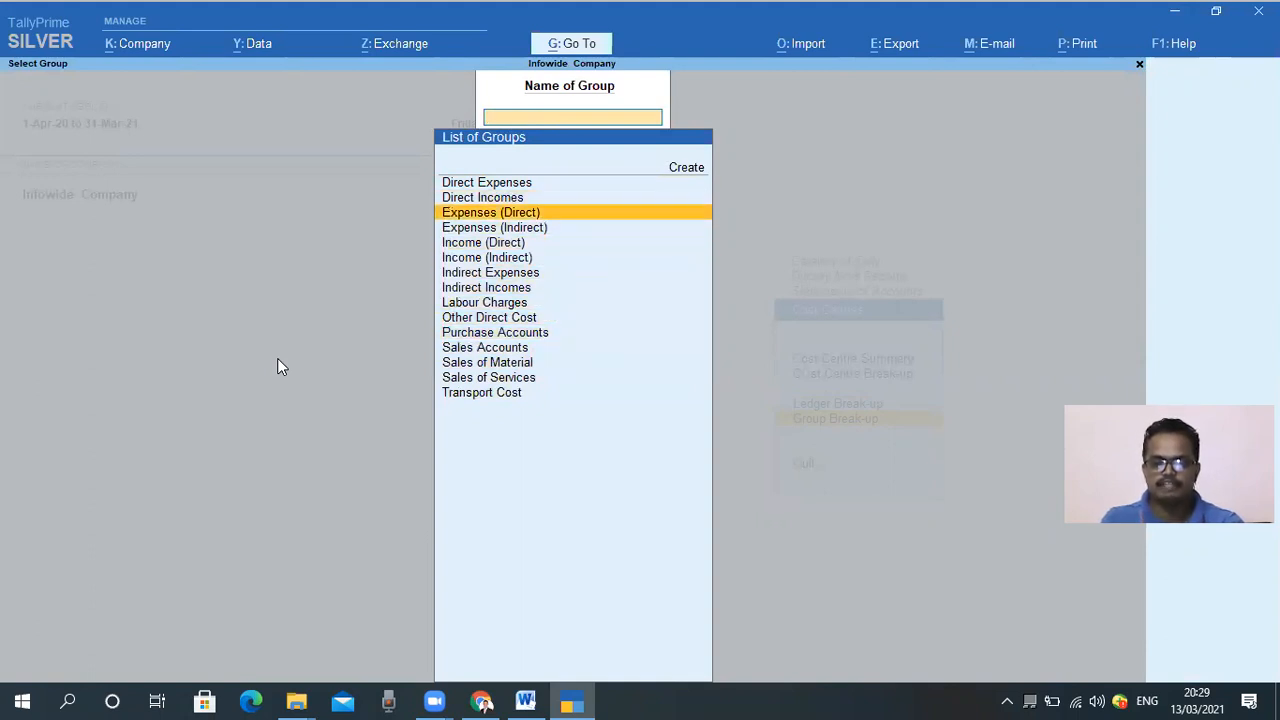
key(Down)
key(Down)
key(Down)
key(Down)
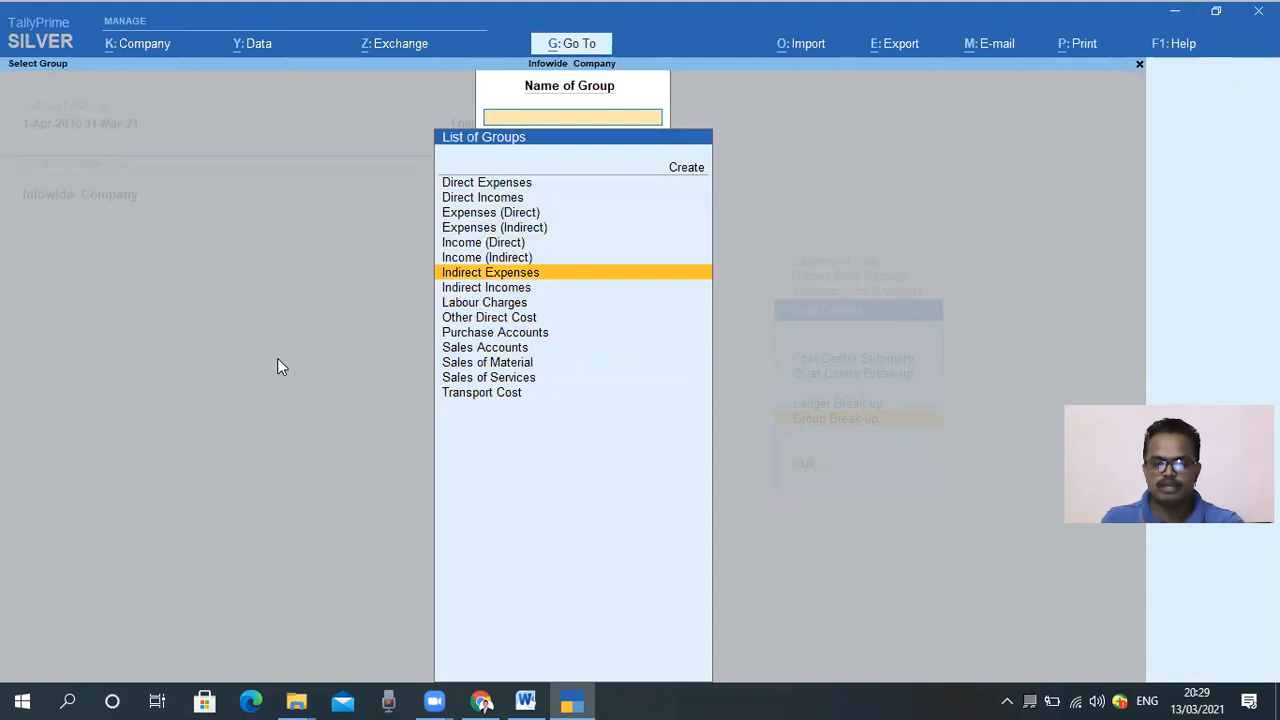
key(Return)
Examine the debit, credit and closing balance figures of Mumbai Factory and Pune Factory for Indirect Expenses
key(Down)
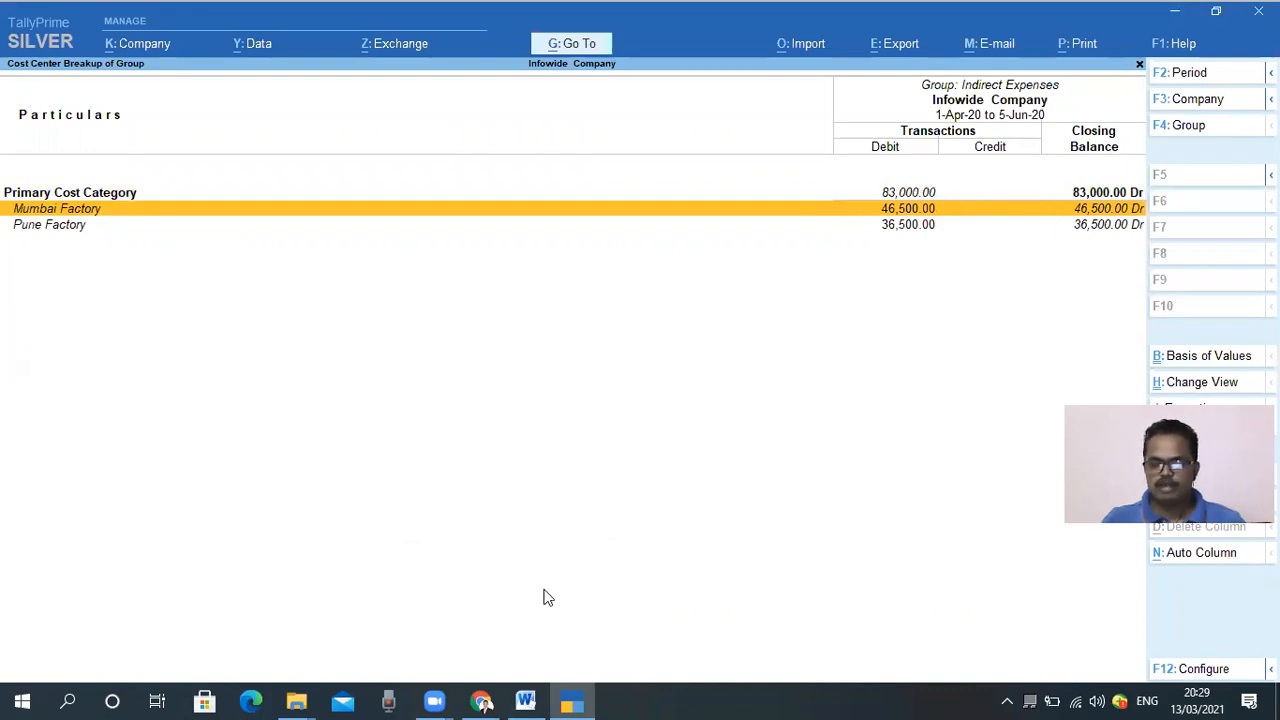
drag(865, 175, 942, 250)
mouse_move(953, 177)
mouse_down()
mouse_move(984, 220)
mouse_move(1071, 246)
mouse_move(1055, 252)
mouse_up()
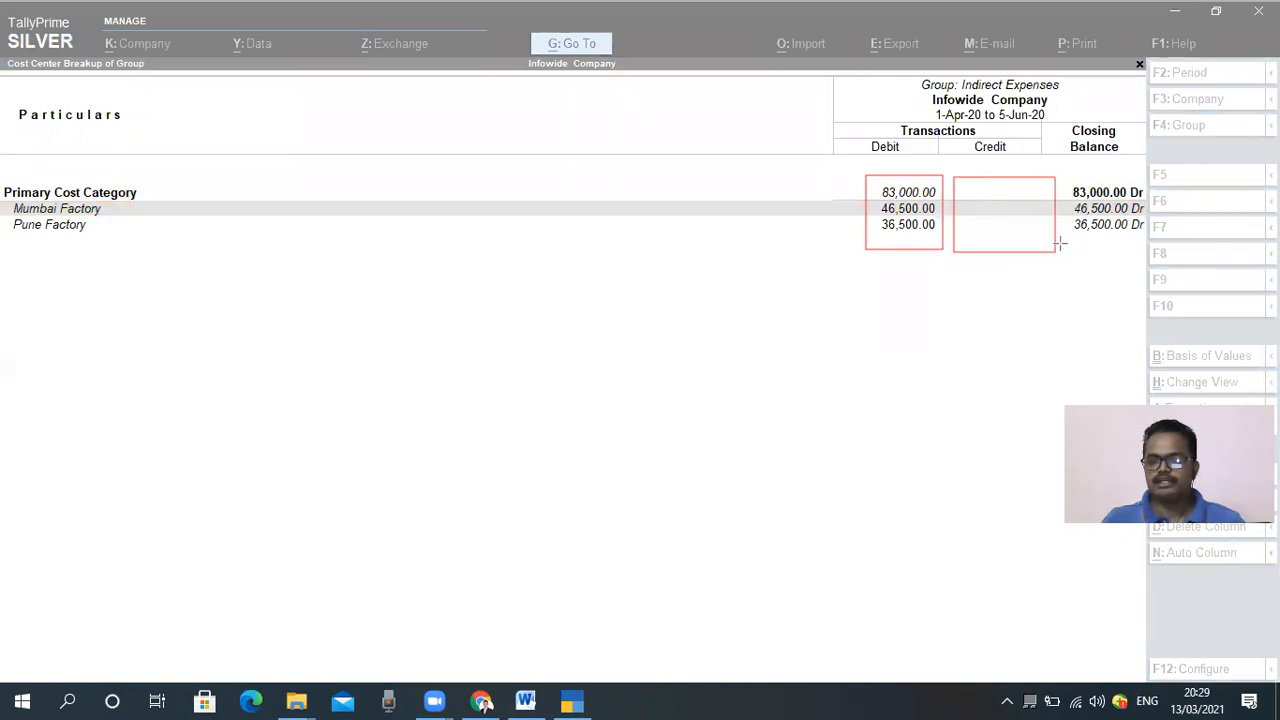
drag(1070, 180, 1144, 252)
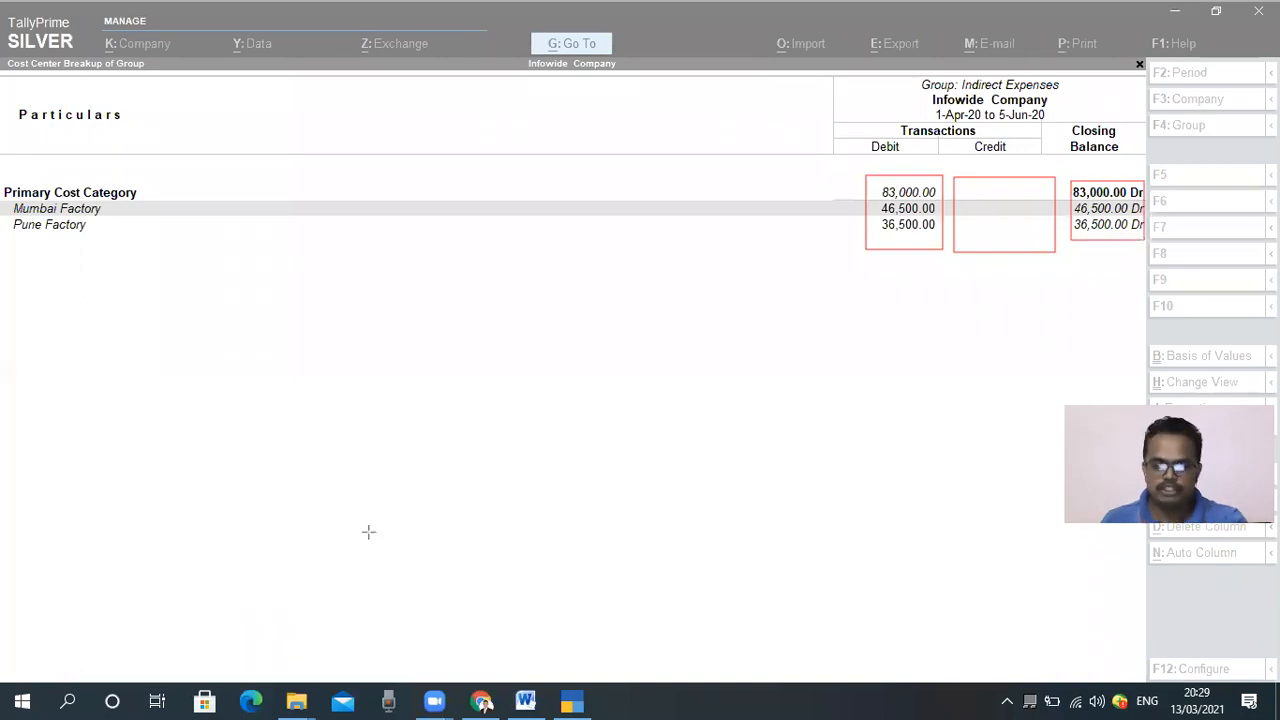
key(Escape)
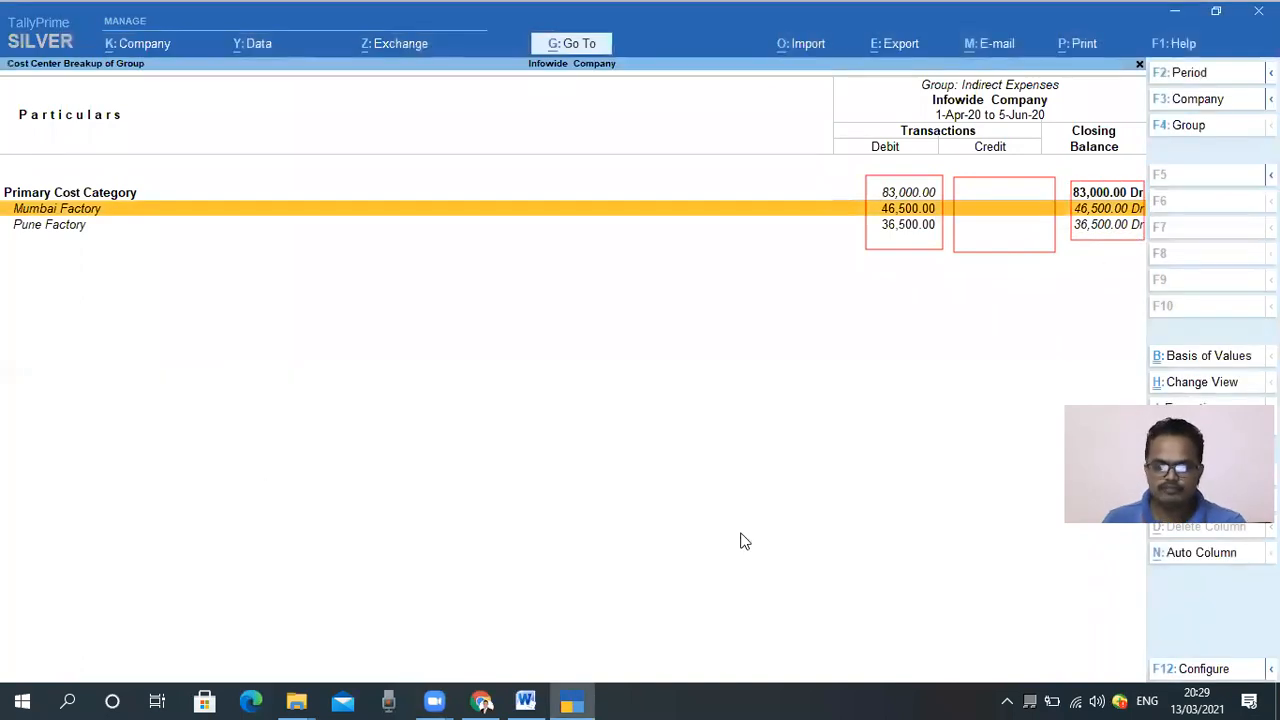
key(Escape)
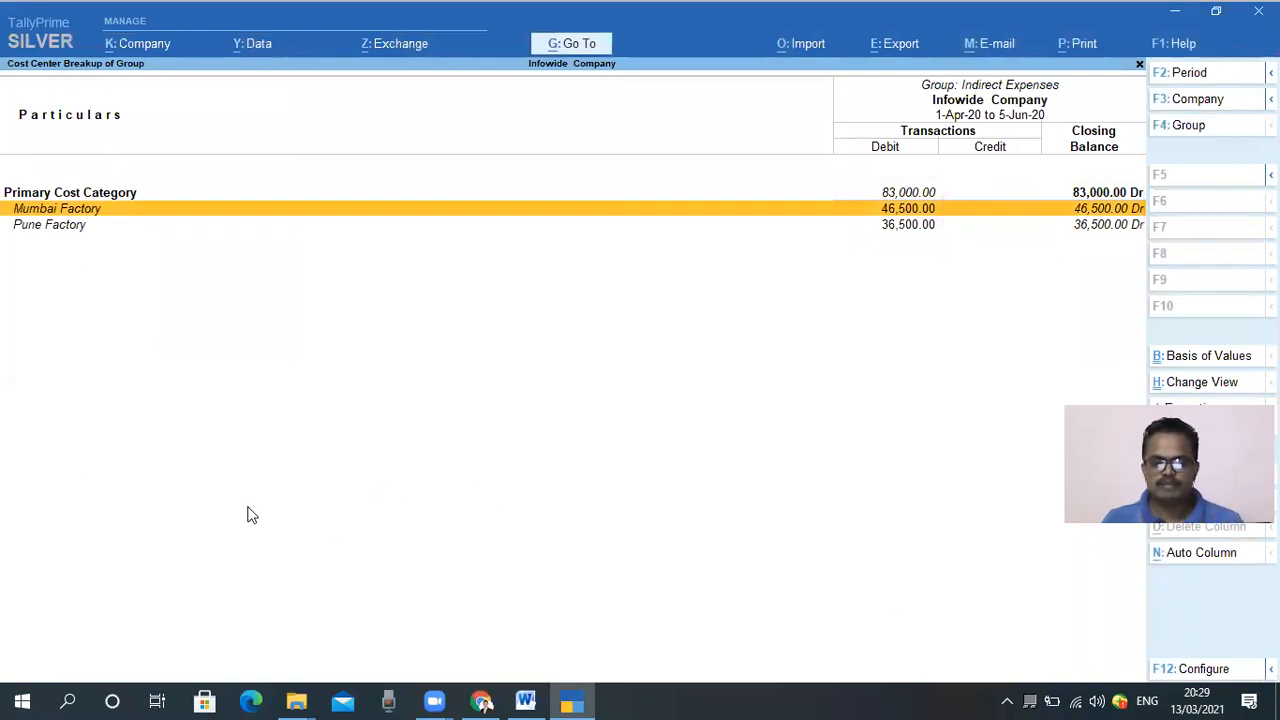
Leave the Group Break-up and all cost centre report levels, returning to the Gateway of Tally without quitting
key(Escape)
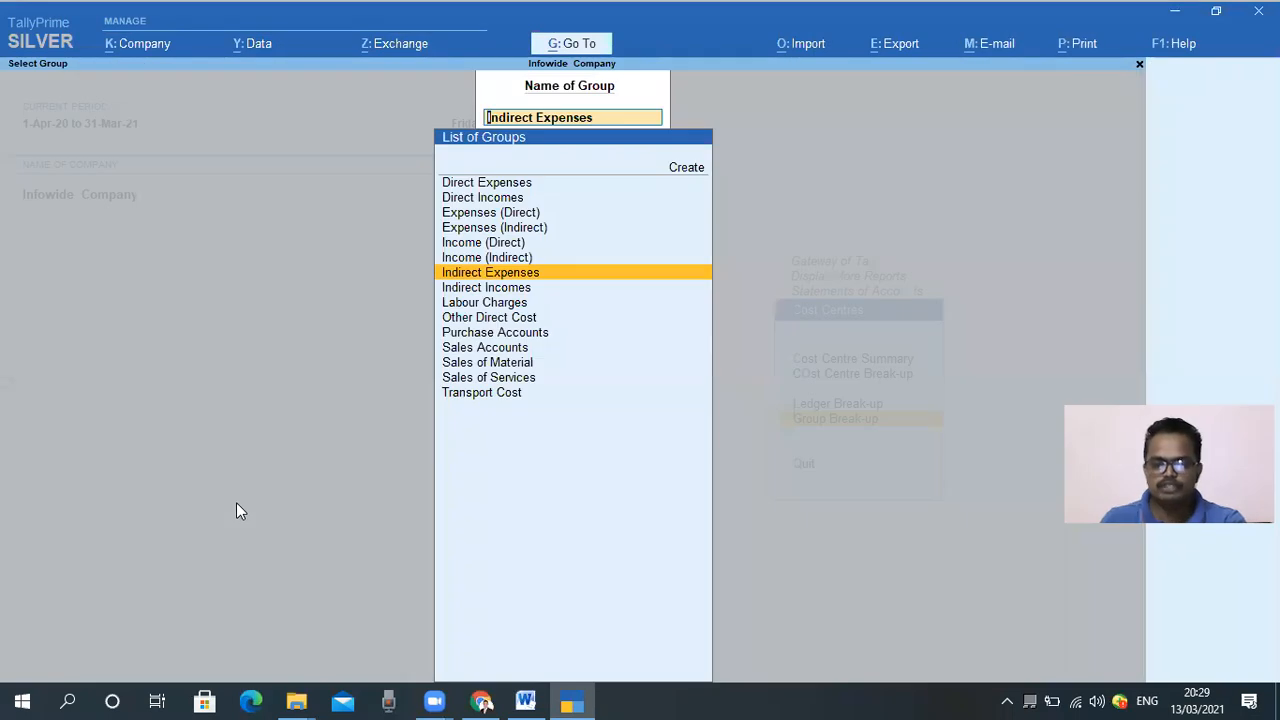
key(Escape)
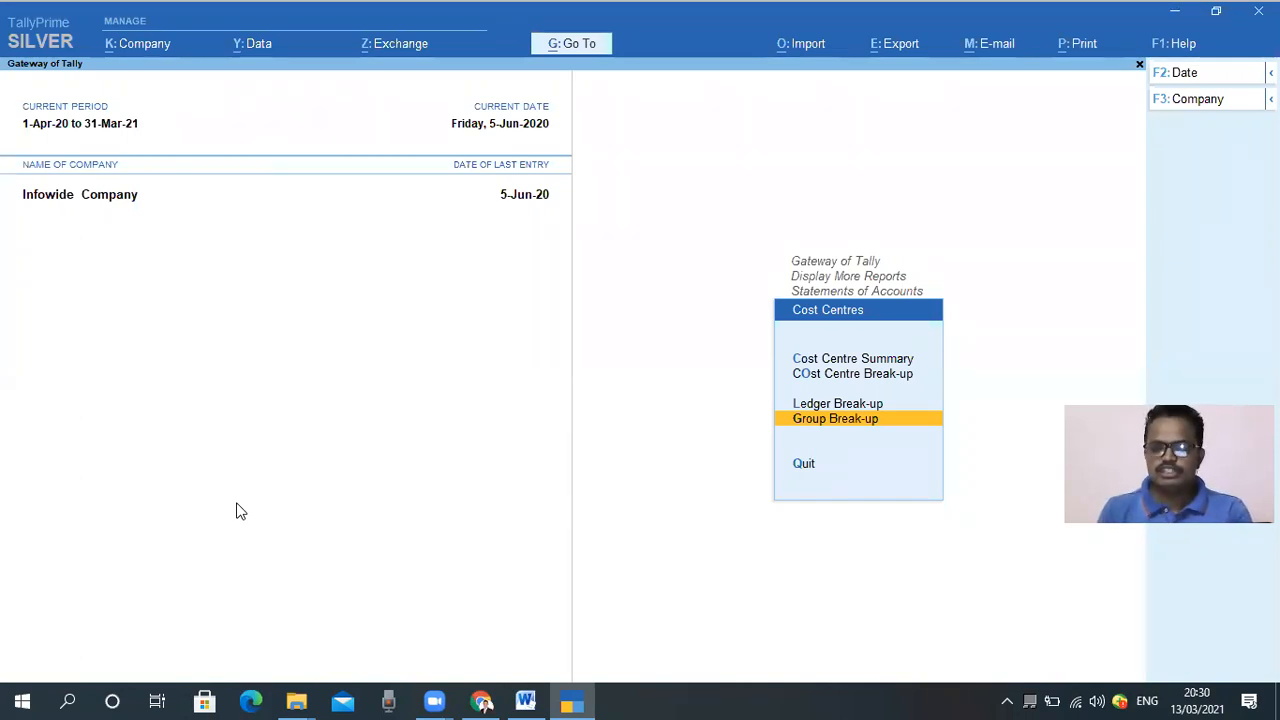
key(Escape)
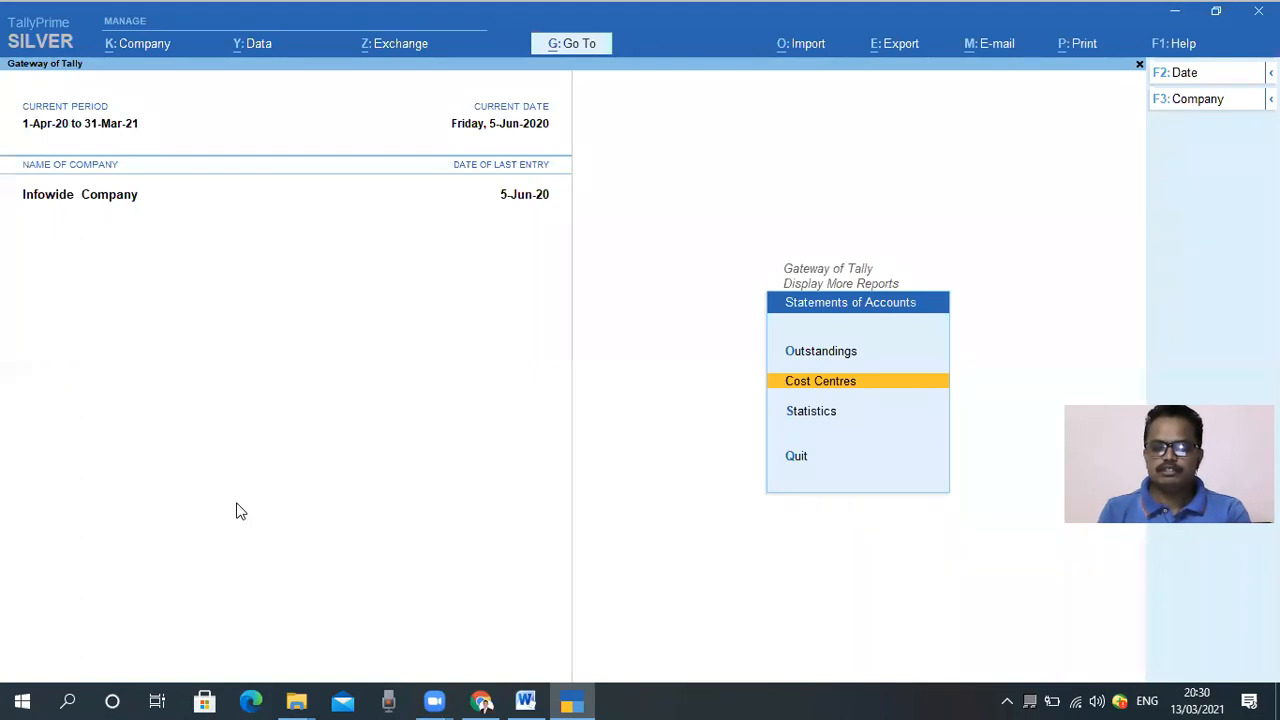
key(Escape)
key(Escape)
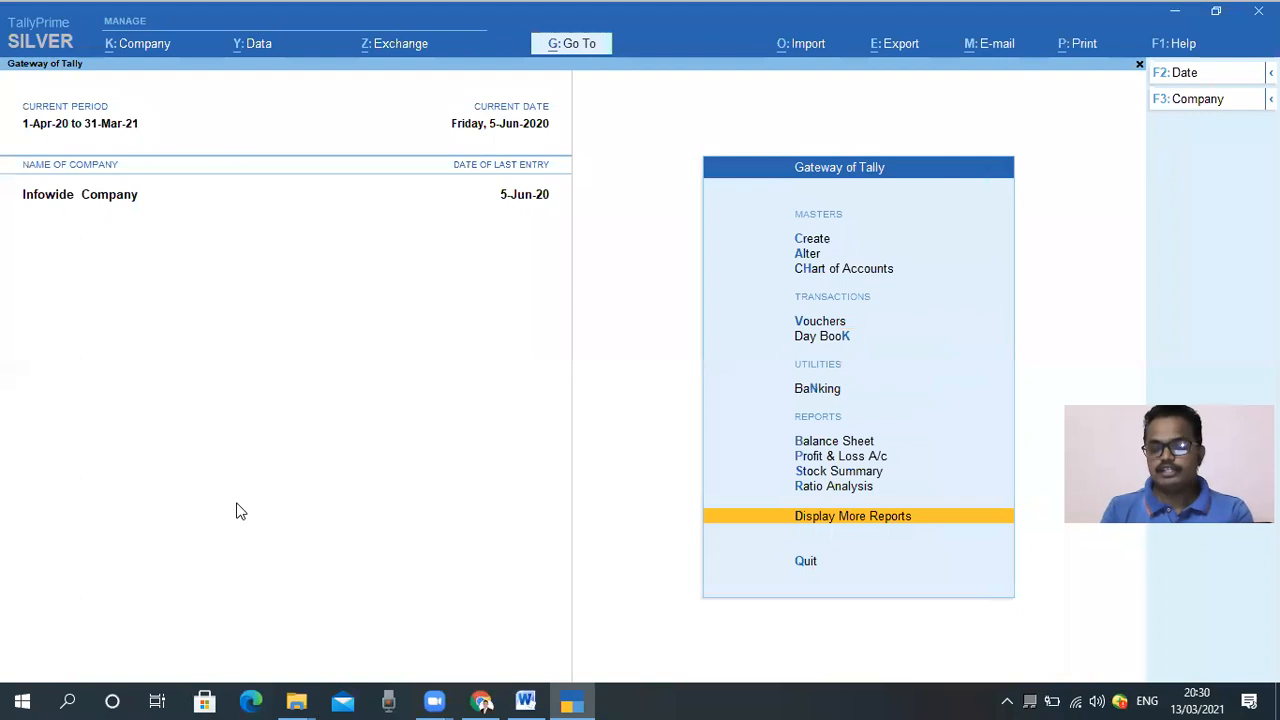
key(Escape)
key(n)
Open the Profit & Loss A/c to check the Indirect Expenses total, and return to the Gateway of Tally without quitting
key(Down)
key(Down)
key(Down)
key(Down)
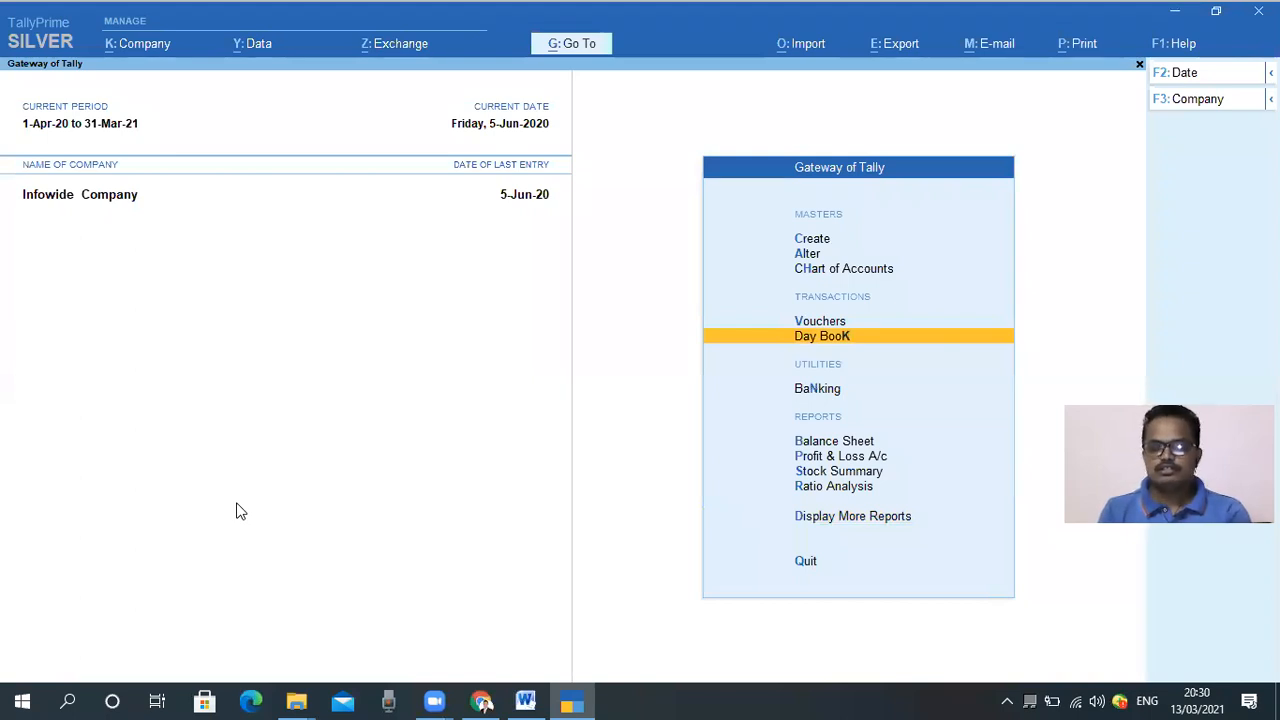
key(Down)
key(Down)
key(Down)
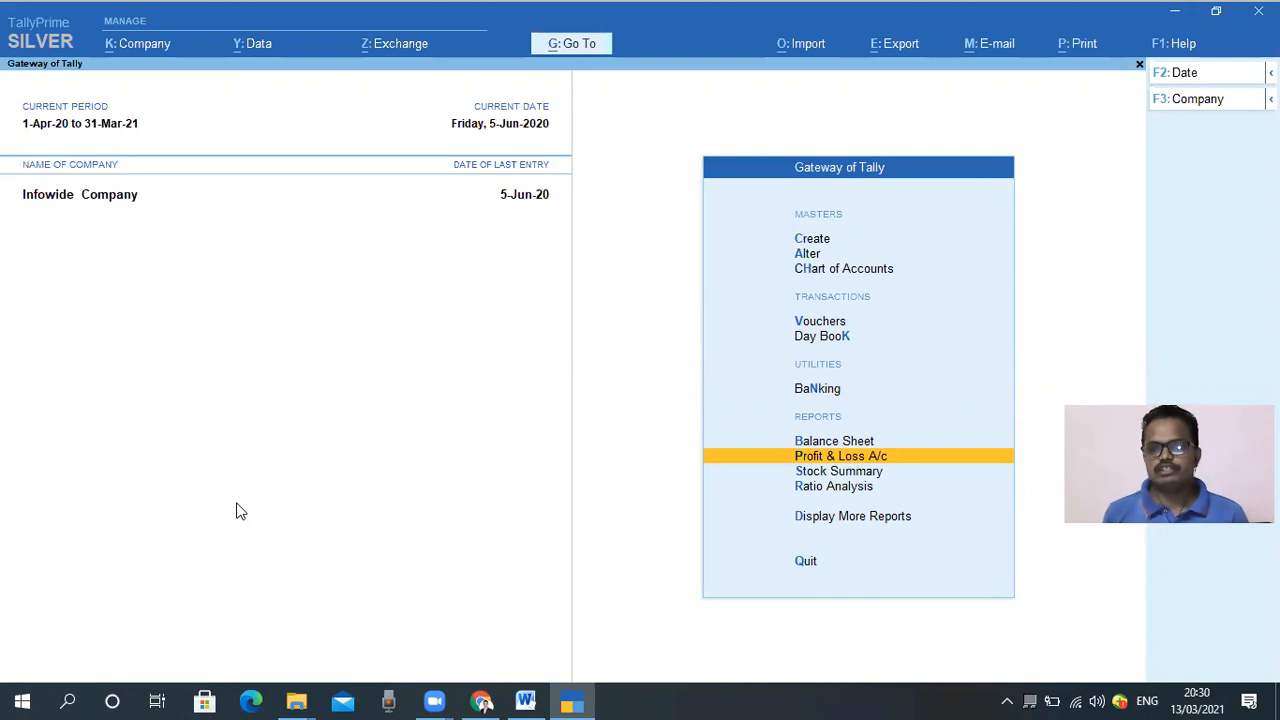
key(Return)
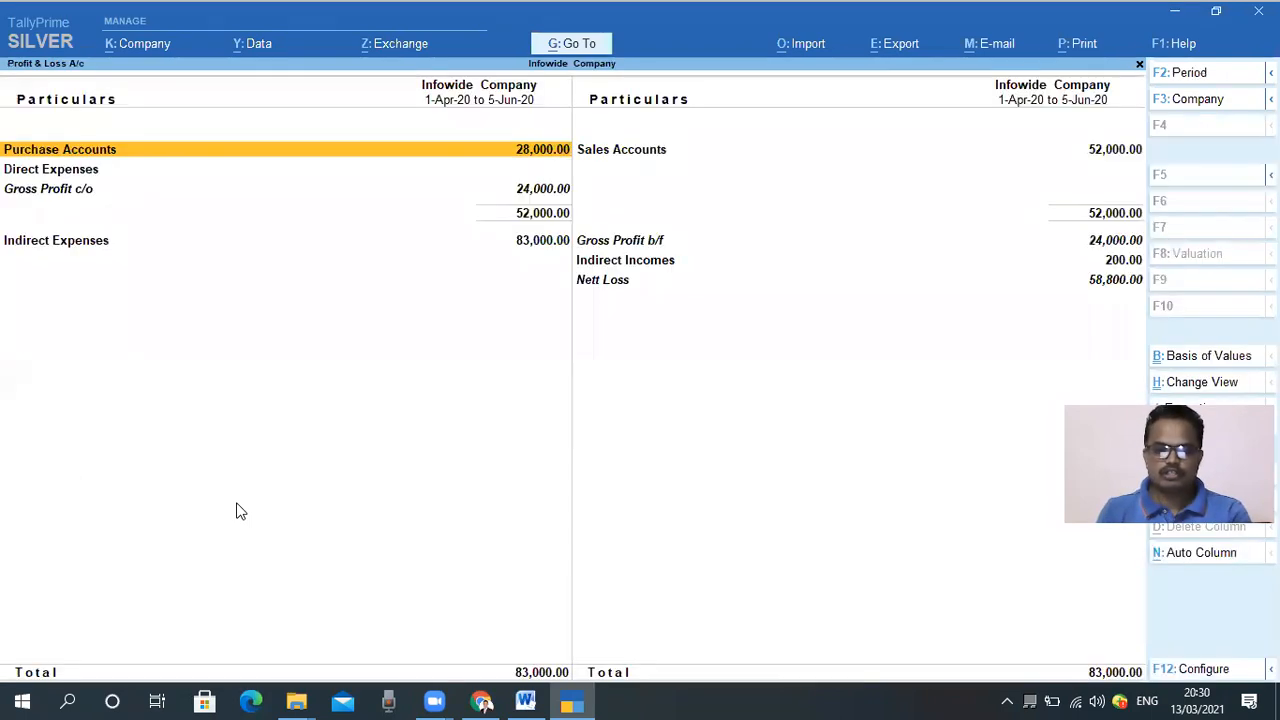
key(Escape)
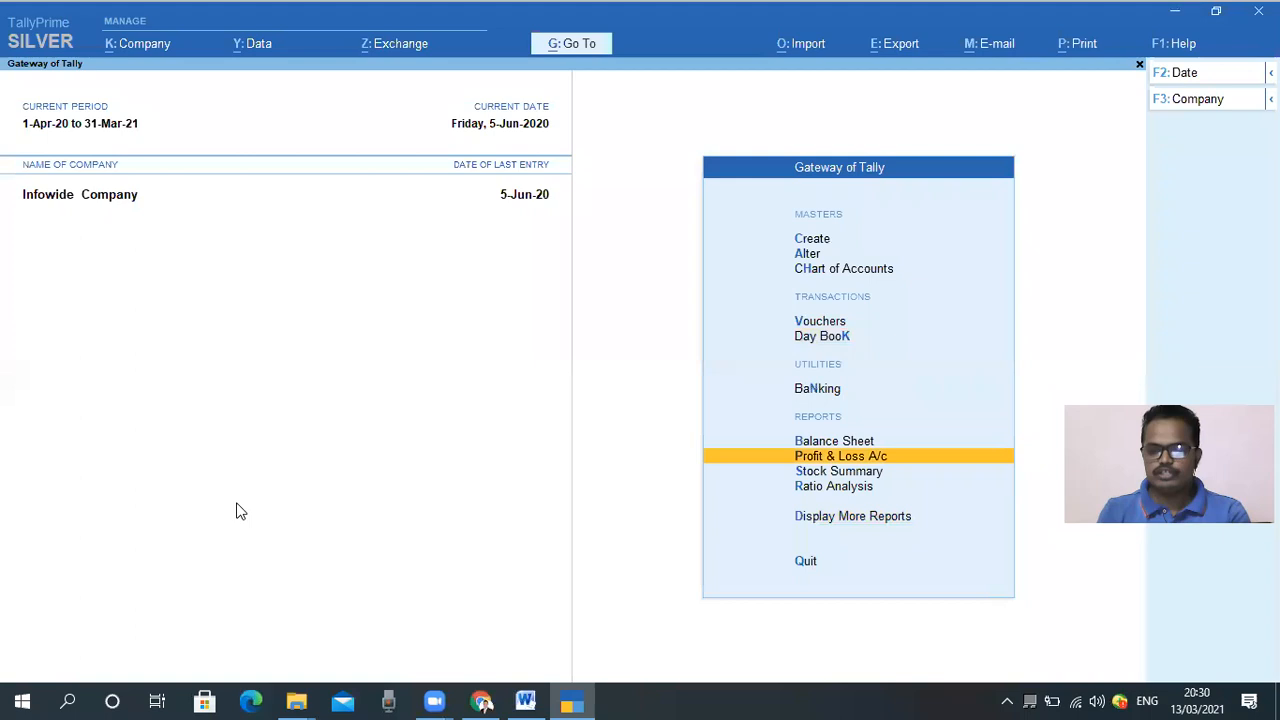
key(Escape)
key(n)
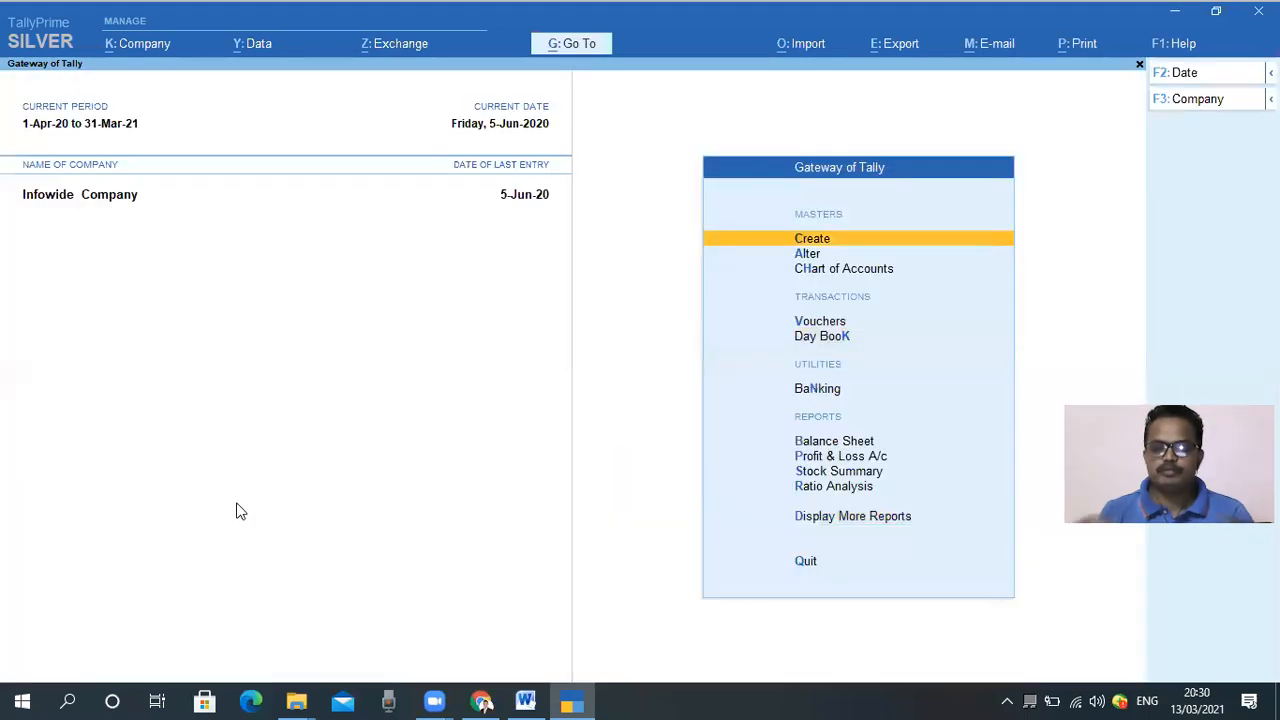